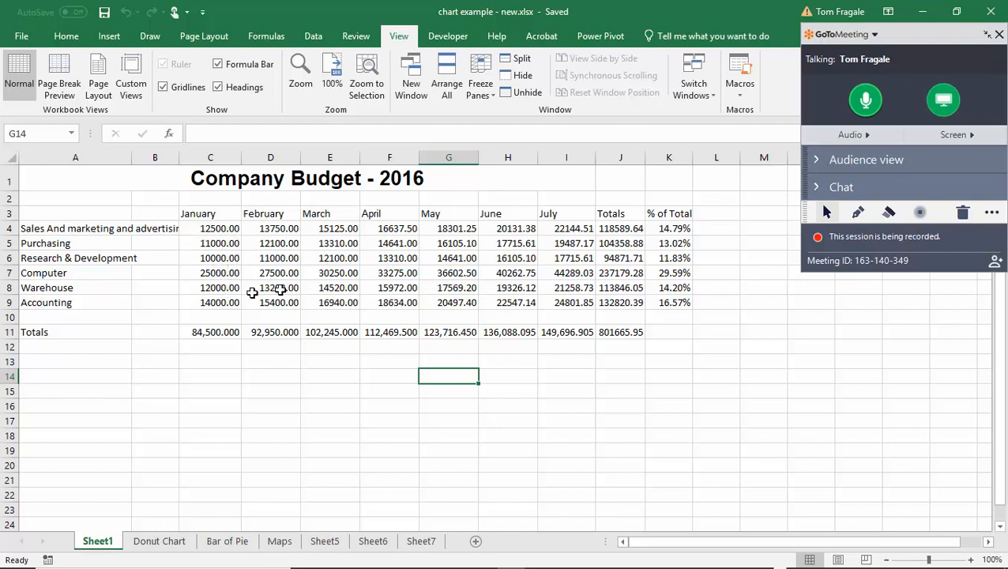
Insert a 2-D clustered column chart from the budget range A3:I9 and place it below the Totals row
click(257, 383)
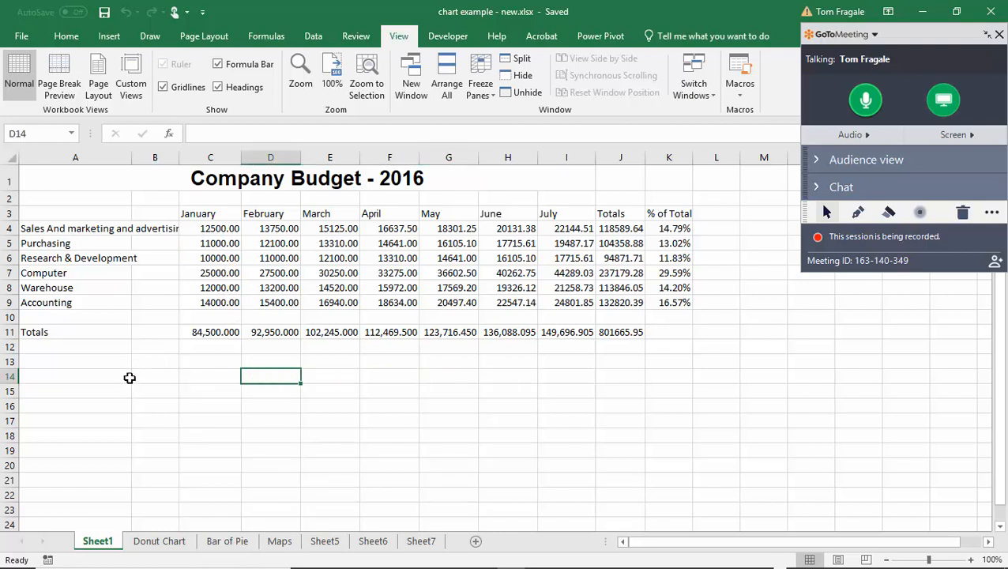
click(77, 215)
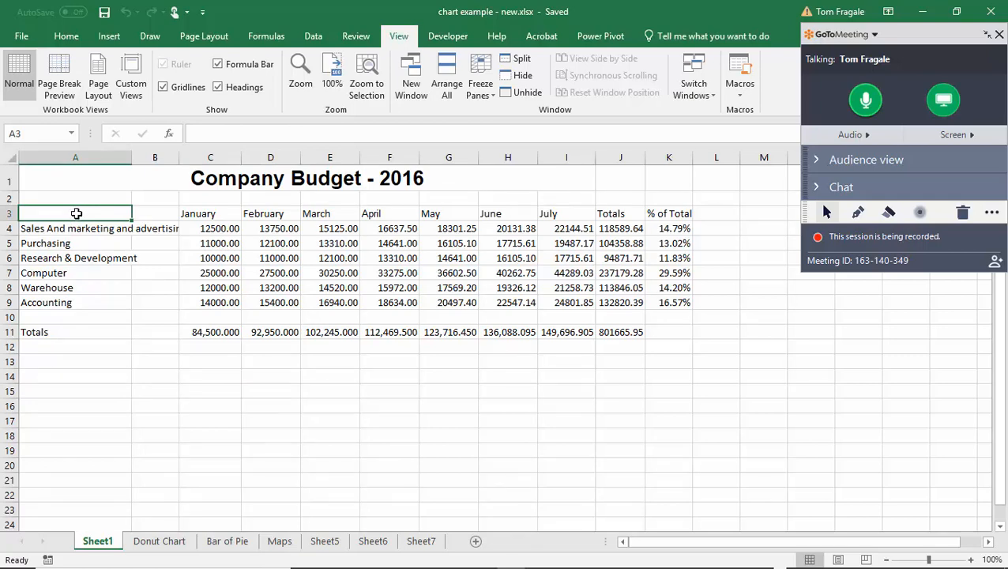
drag(77, 213, 548, 304)
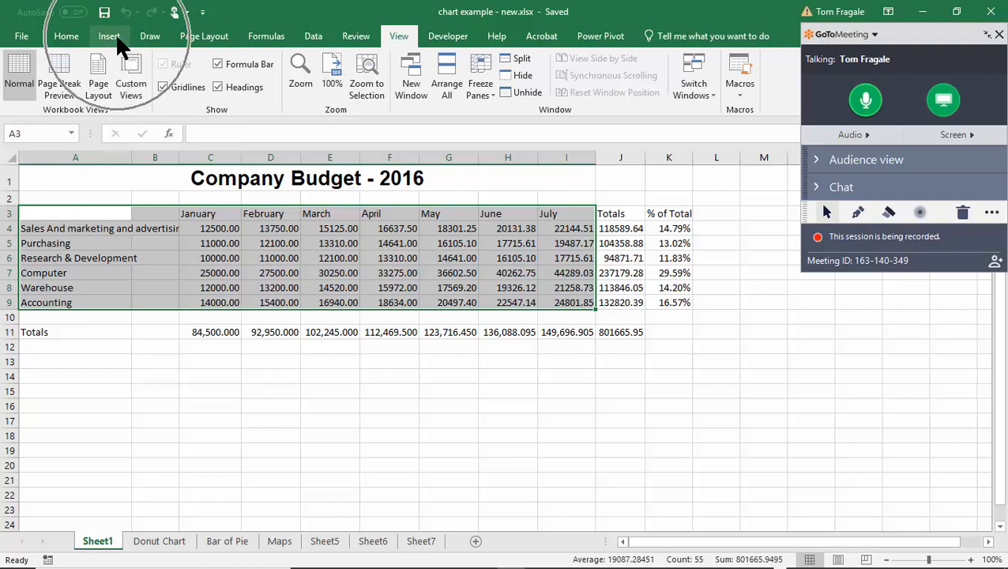
key(ctrl+q)
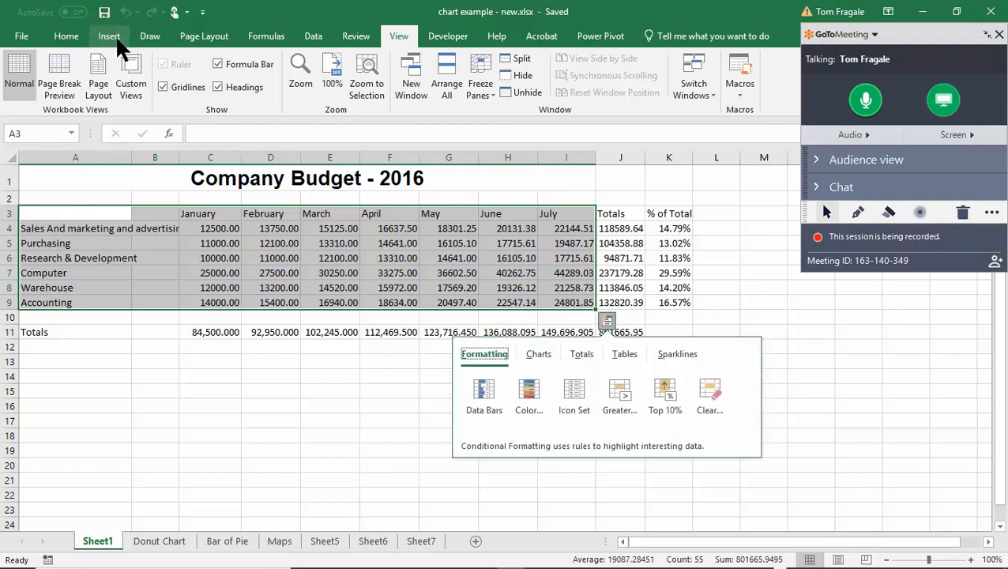
click(110, 36)
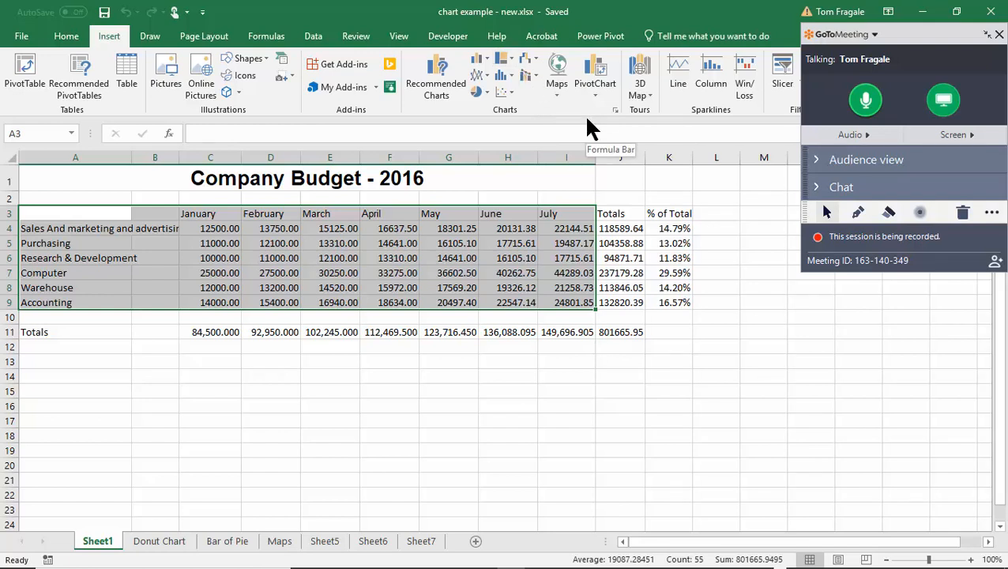
click(482, 63)
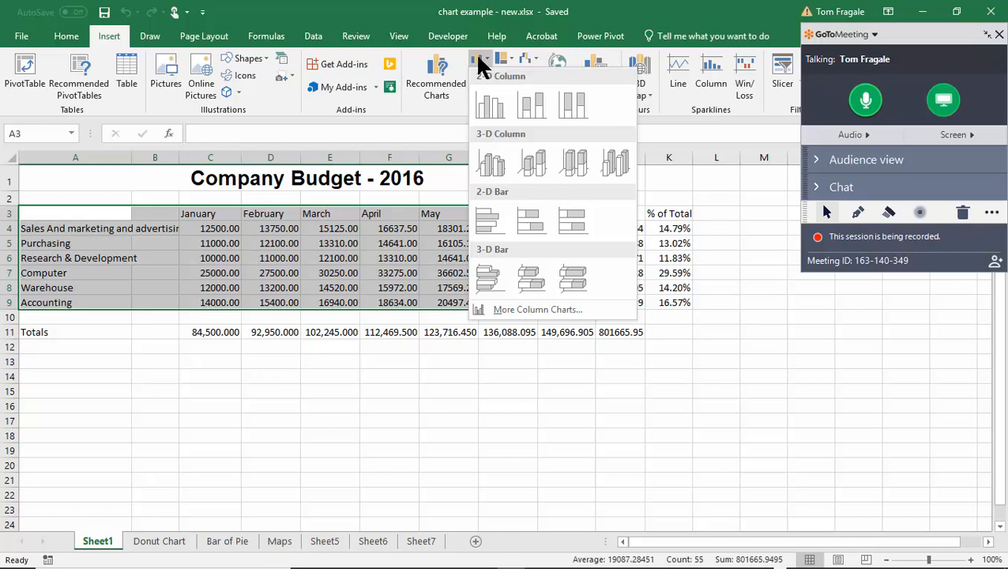
click(486, 102)
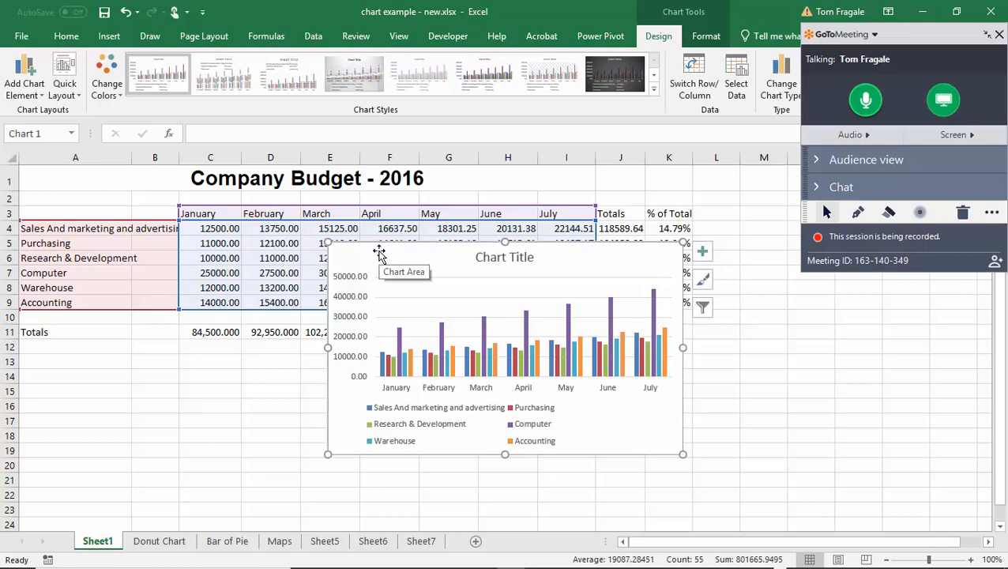
mouse_move(383, 250)
mouse_down()
mouse_move(338, 278)
mouse_move(106, 356)
mouse_move(58, 351)
mouse_up()
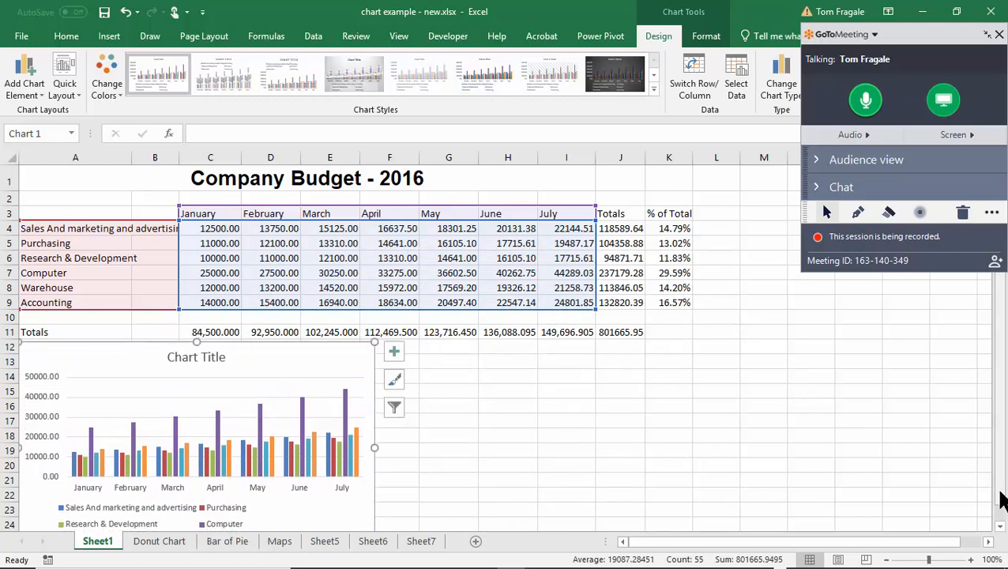
Shorten the department label in A4 to "Sales" and the one in A6 to "R&D"
drag(1000, 500, 1000, 523)
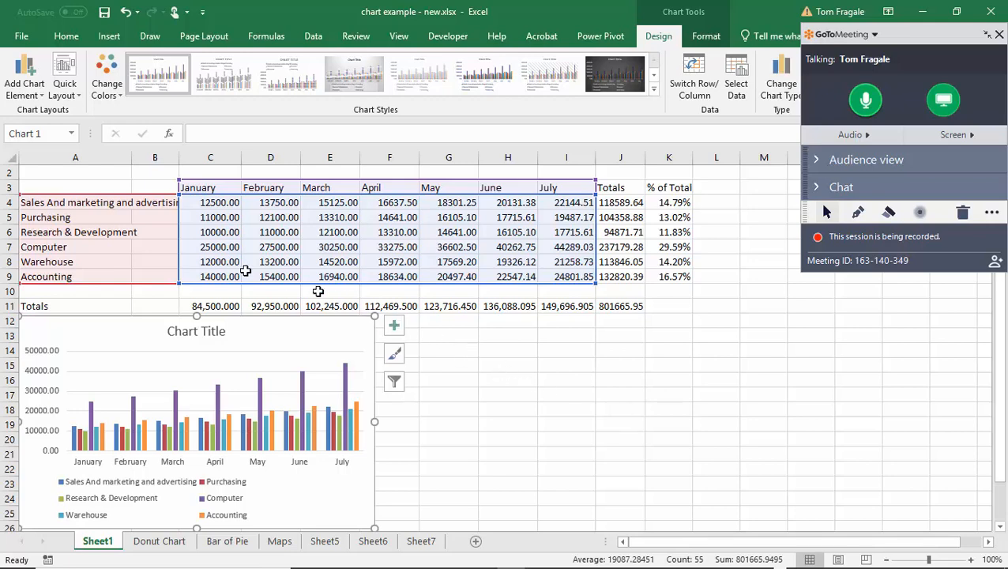
click(84, 202)
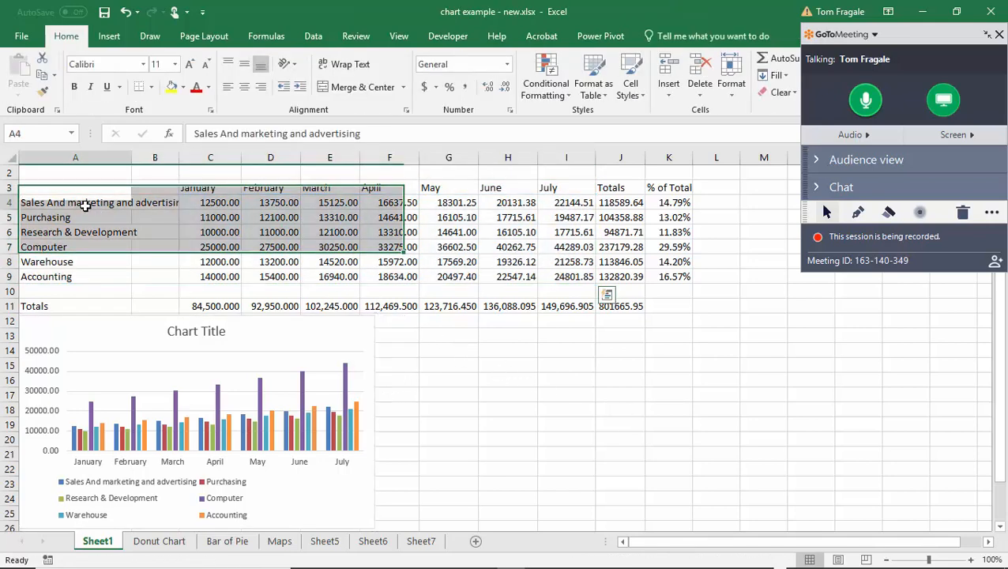
text(Sales)
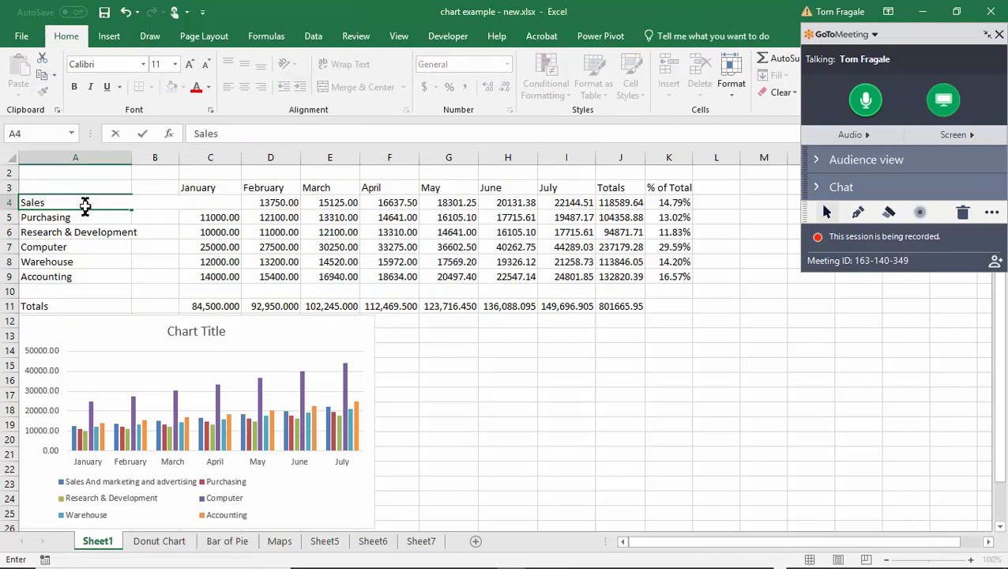
key(Return)
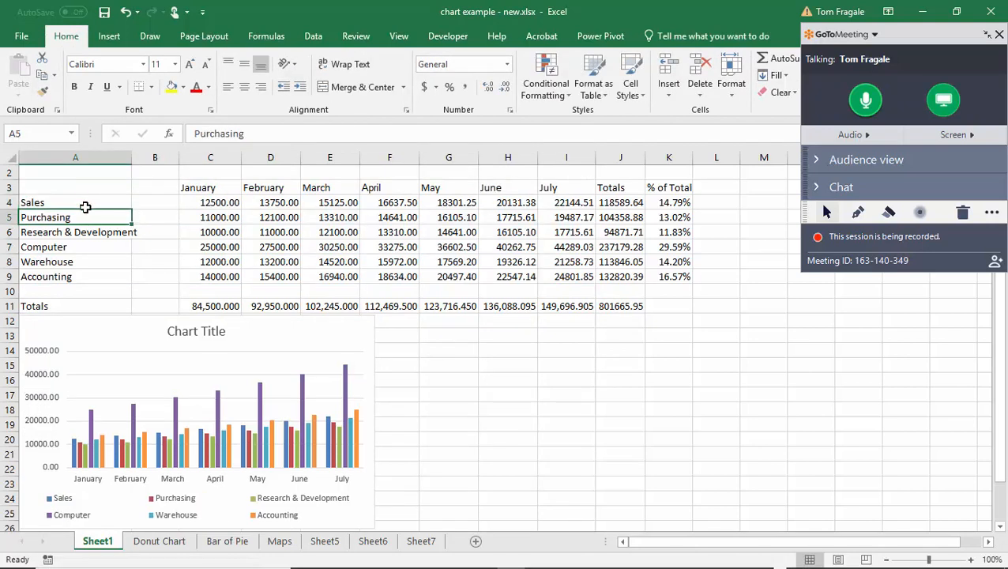
click(71, 232)
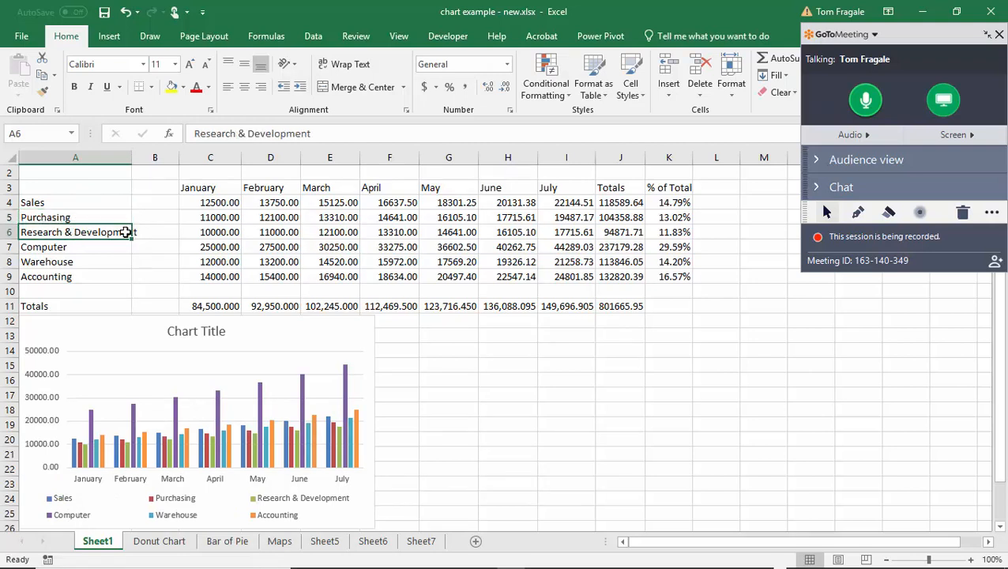
text(R&D)
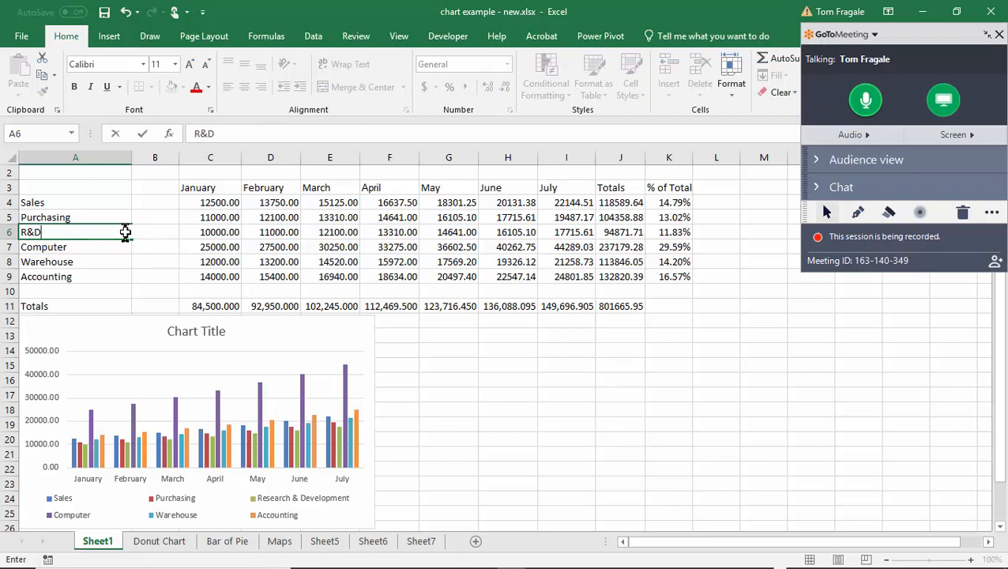
key(Return)
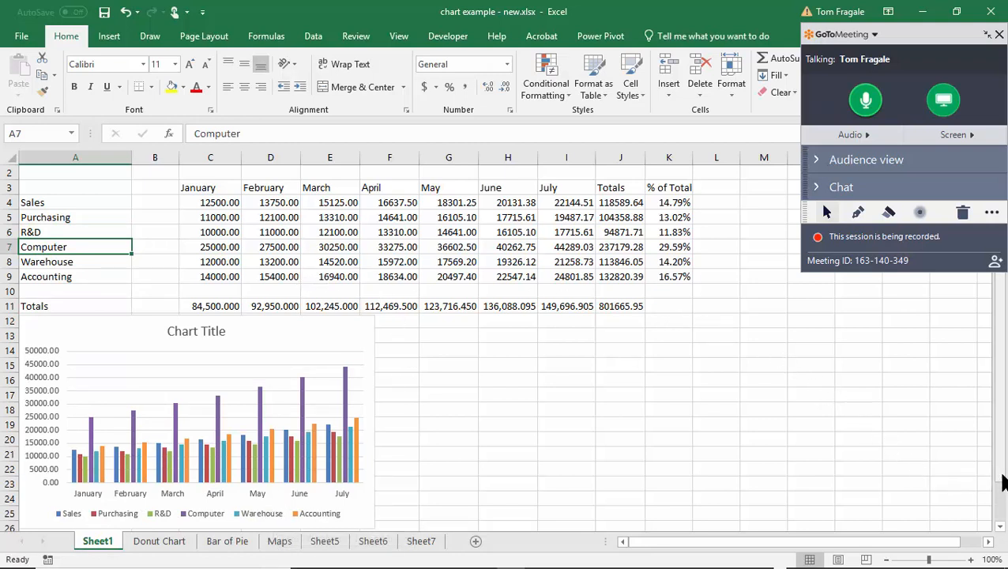
Enlarge the column chart to span about columns A to M and rows 12 to 35
drag(1001, 481, 997, 543)
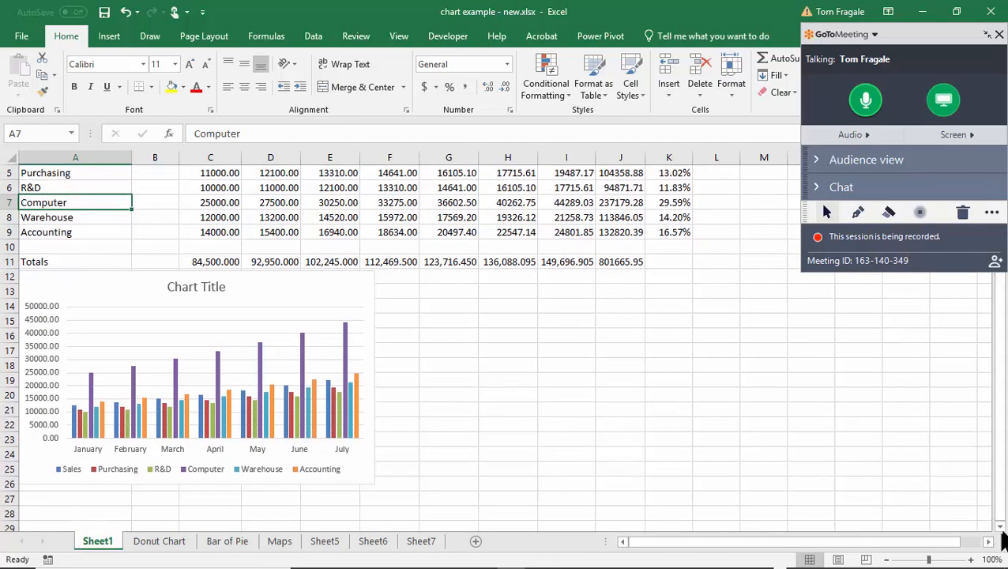
click(999, 526)
click(998, 527)
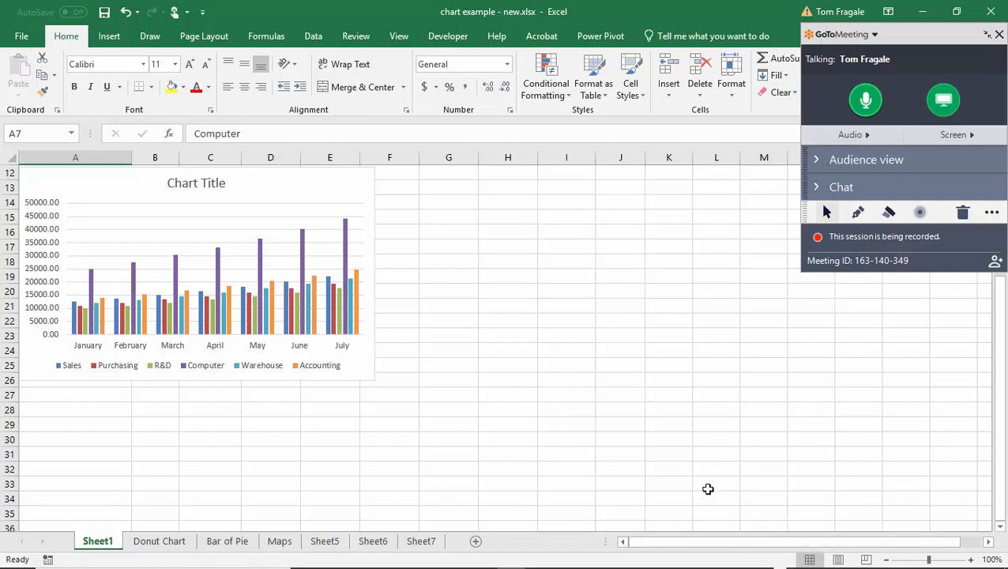
click(359, 367)
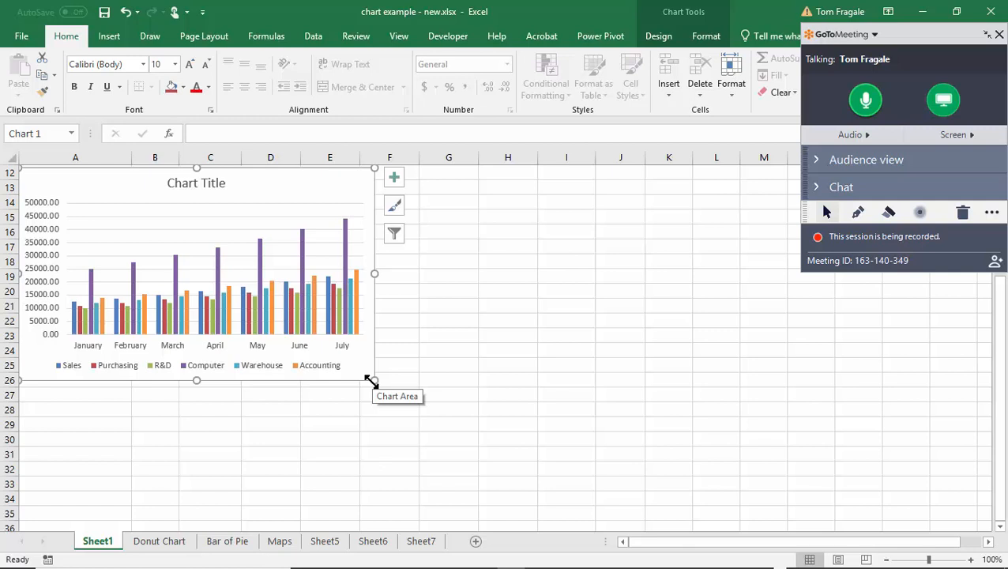
drag(371, 381, 743, 508)
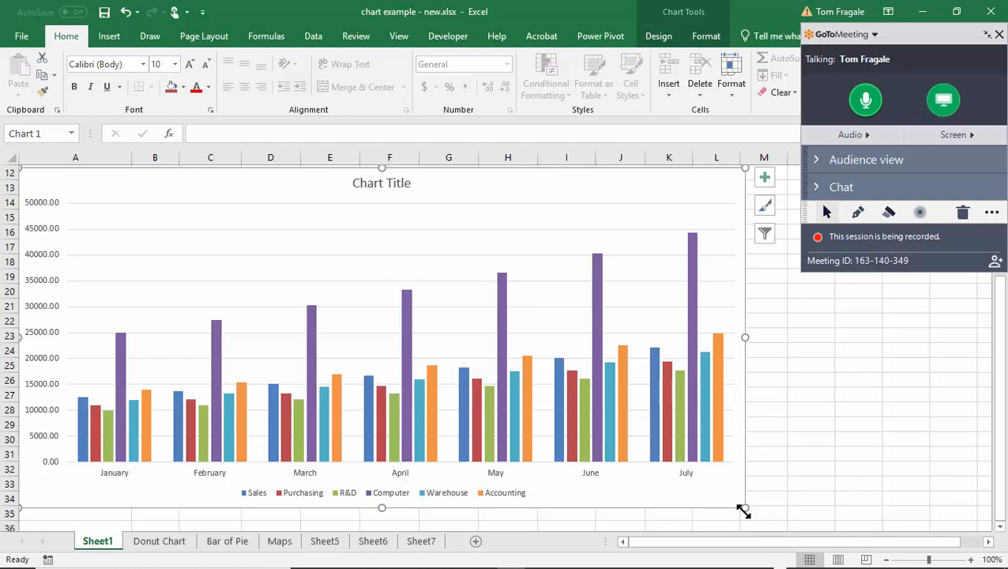
drag(743, 511, 781, 518)
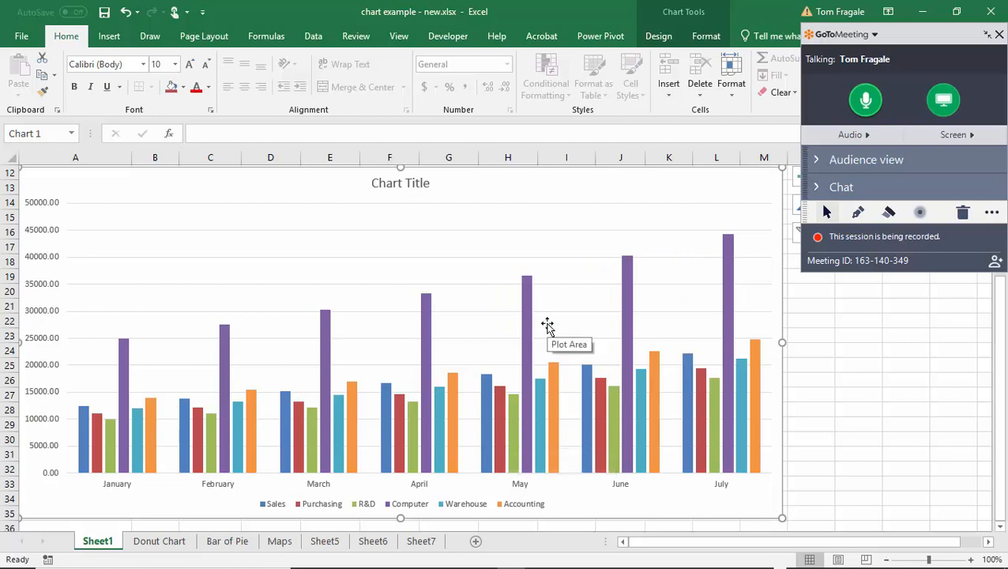
Move the GoToMeeting control window clear of the ribbon and the chart
click(915, 33)
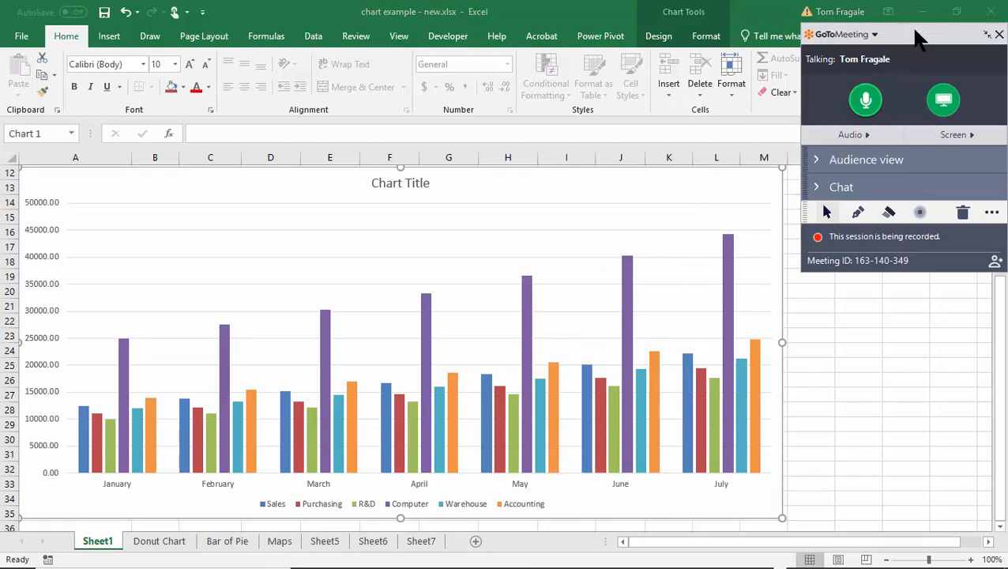
drag(910, 34, 987, 219)
click(532, 196)
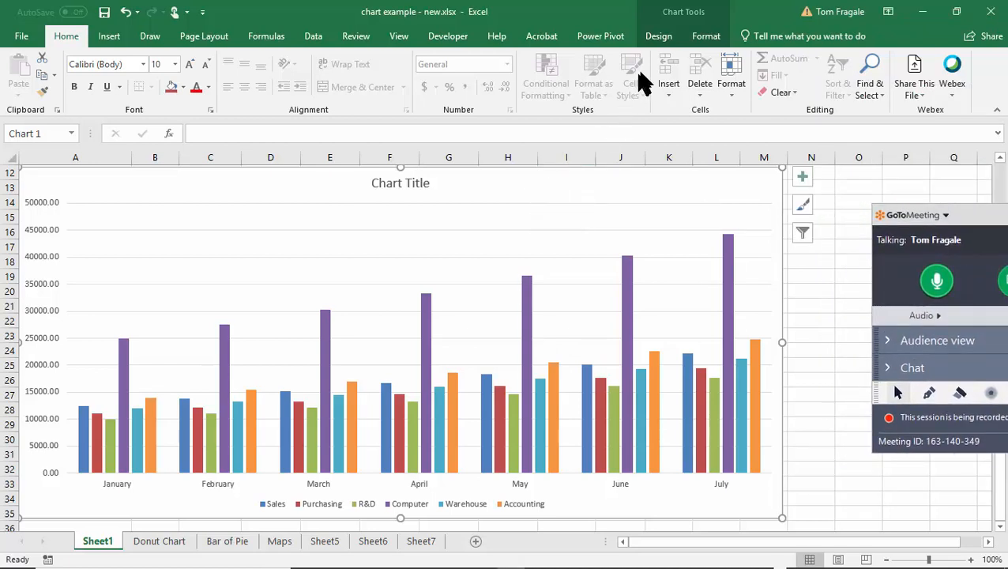
key(ctrl)
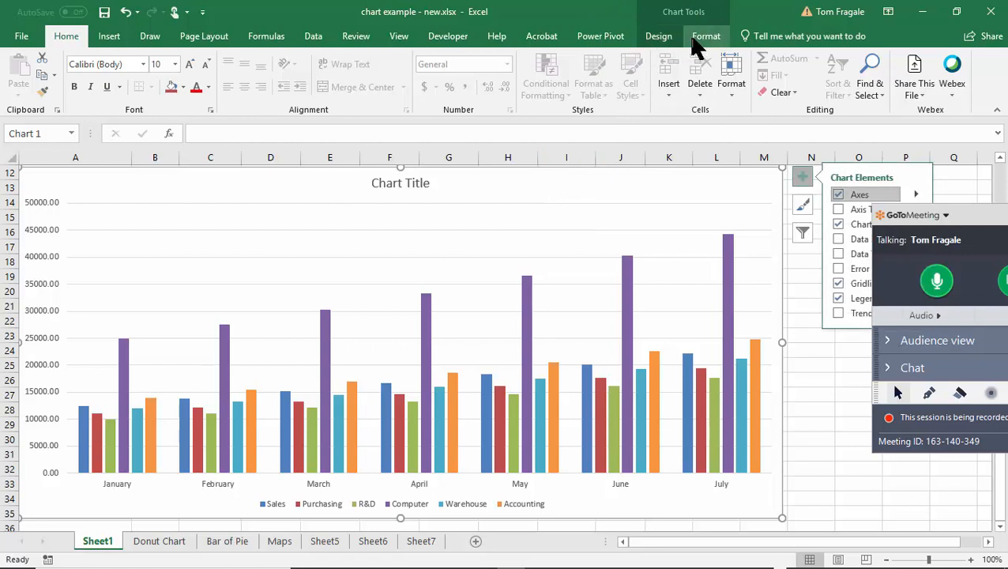
key(ctrl)
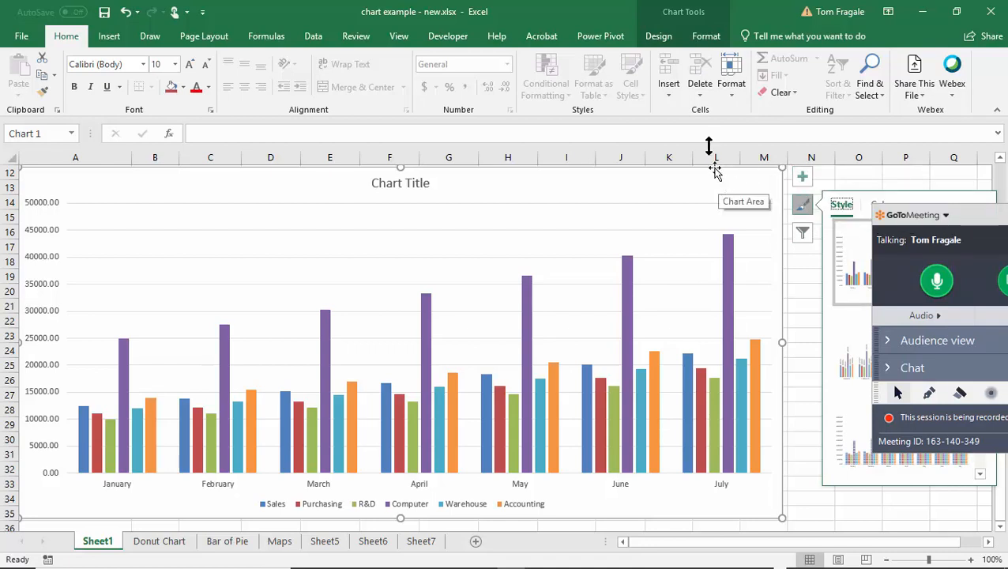
Set the chart title's placement to Above Chart
click(659, 37)
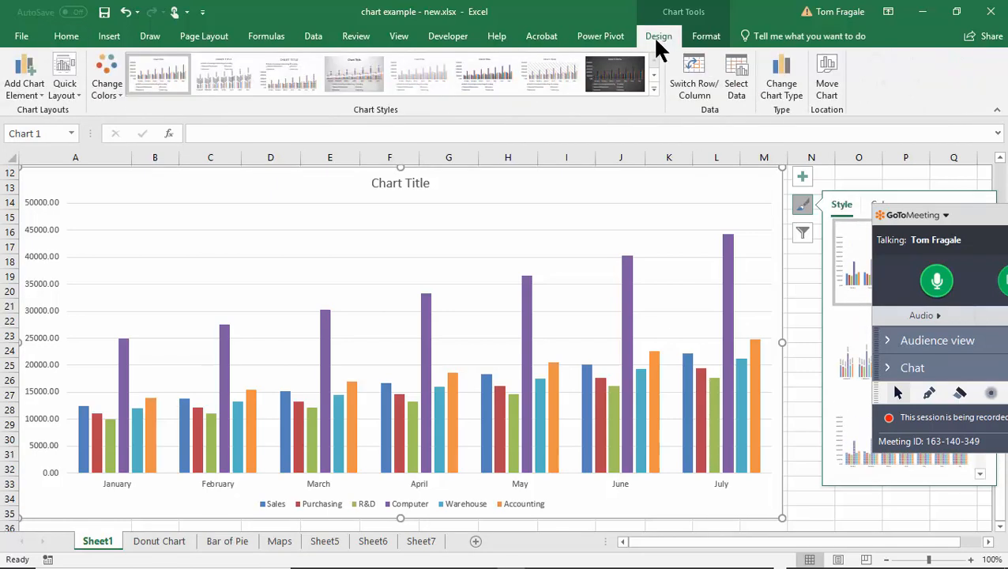
click(27, 94)
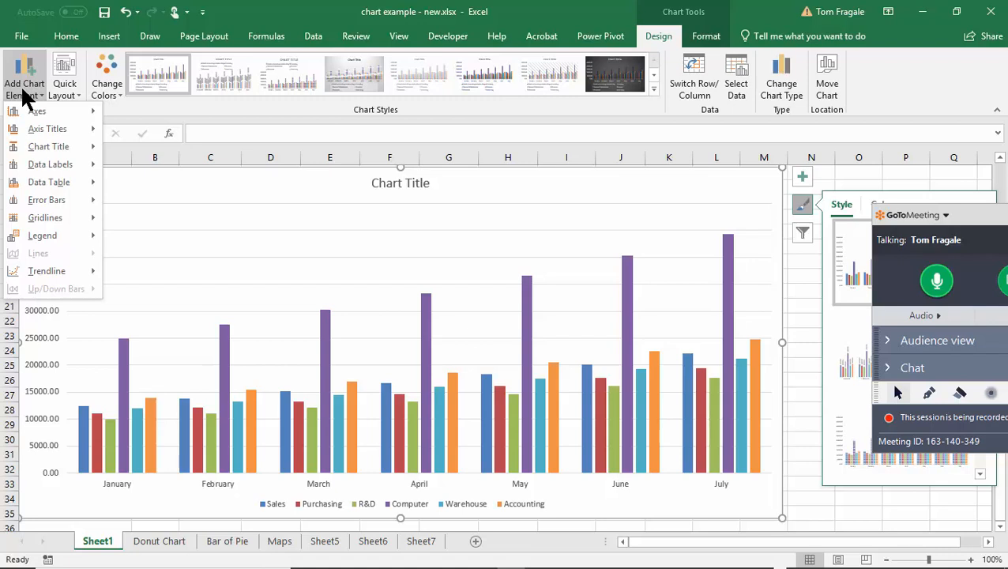
mouse_move(45, 152)
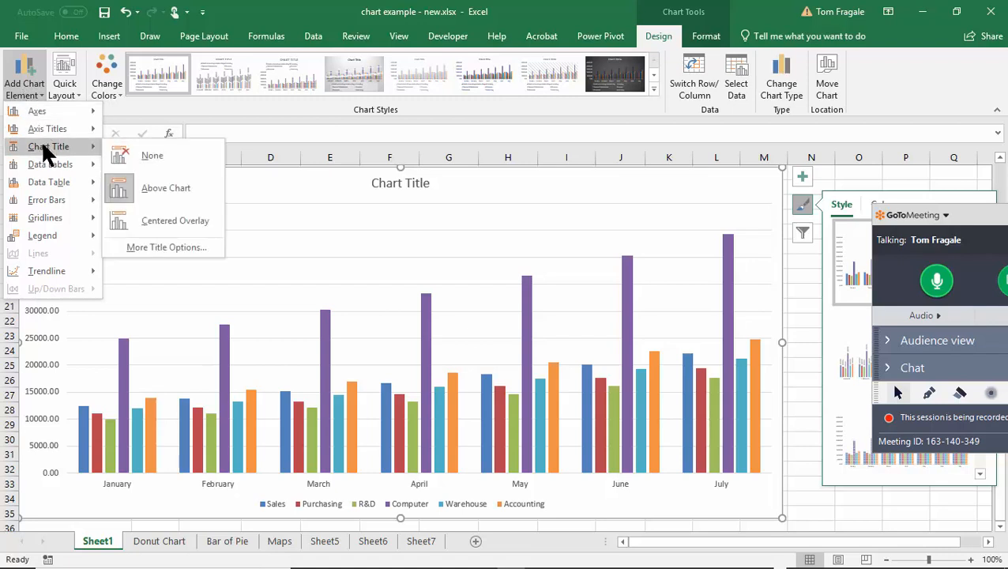
click(184, 193)
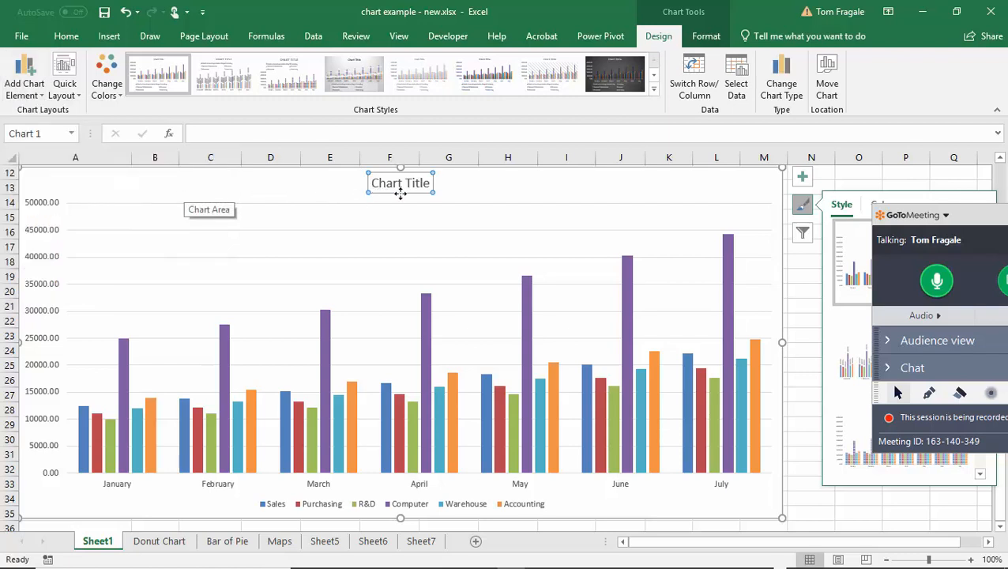
click(508, 199)
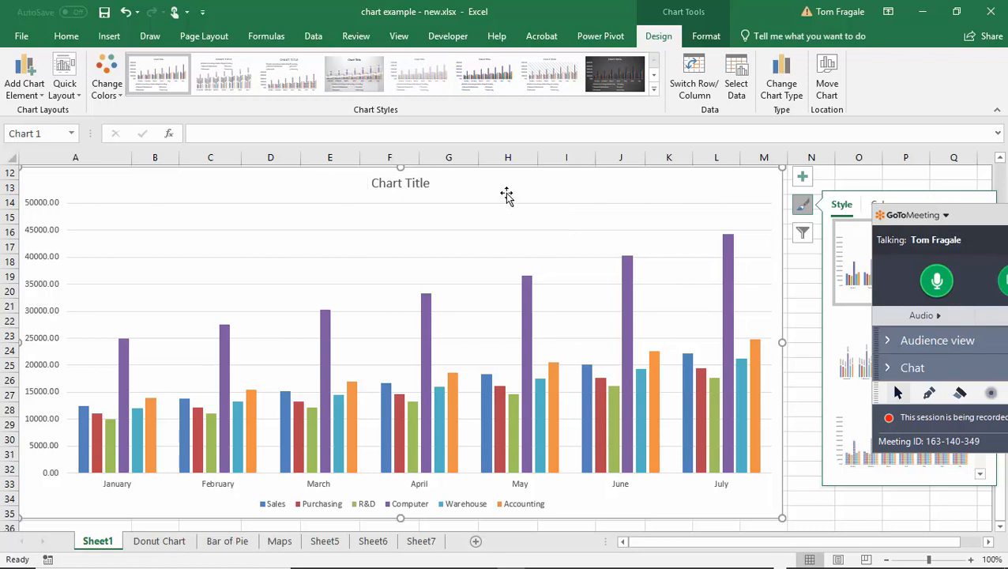
Change the chart title's text to "2019 budget"
click(413, 184)
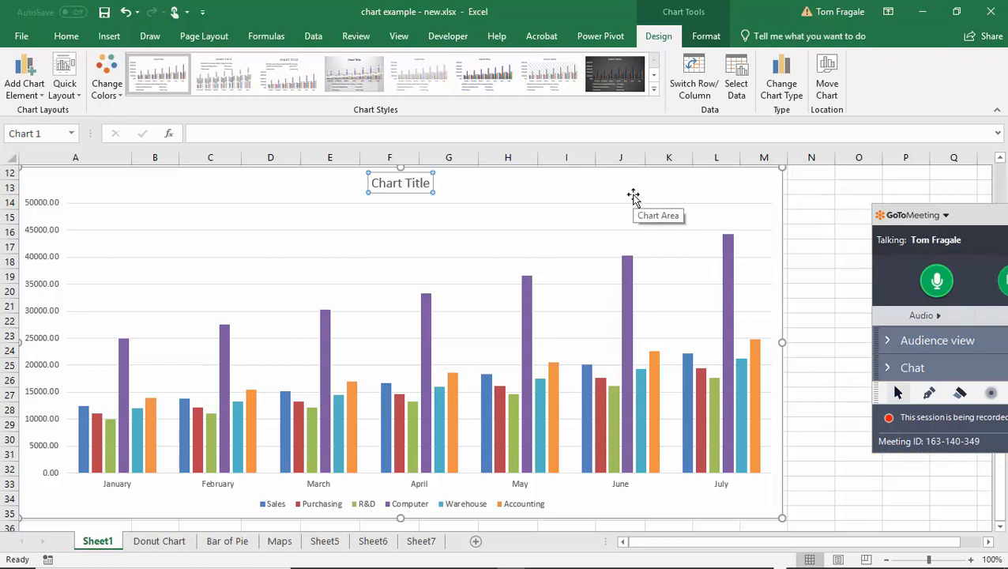
text(2019 budget)
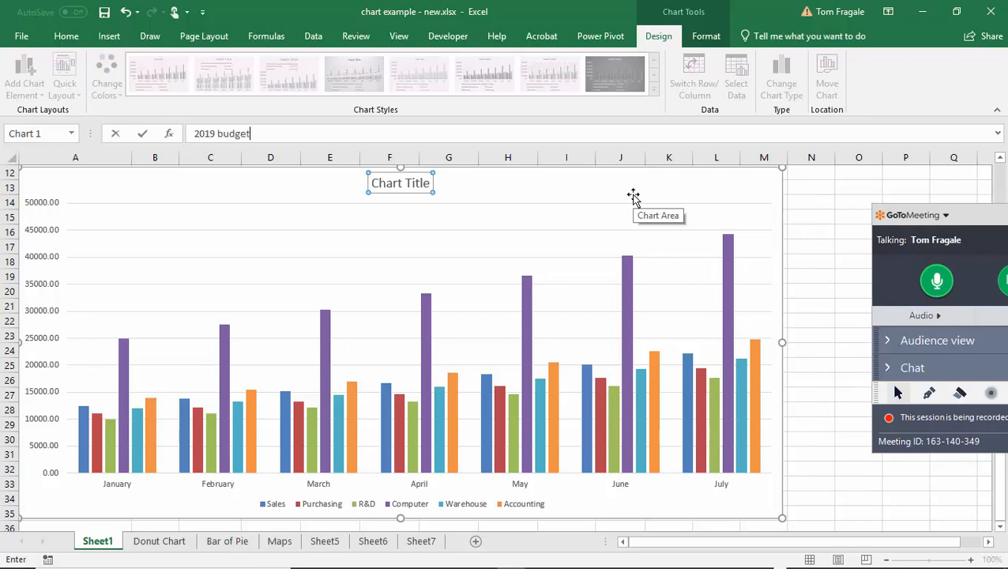
key(BackSpace)
key(BackSpace)
key(BackSpace)
key(BackSpace)
key(BackSpace)
key(BackSpace)
key(BackSpace)
text(budget)
key(Return)
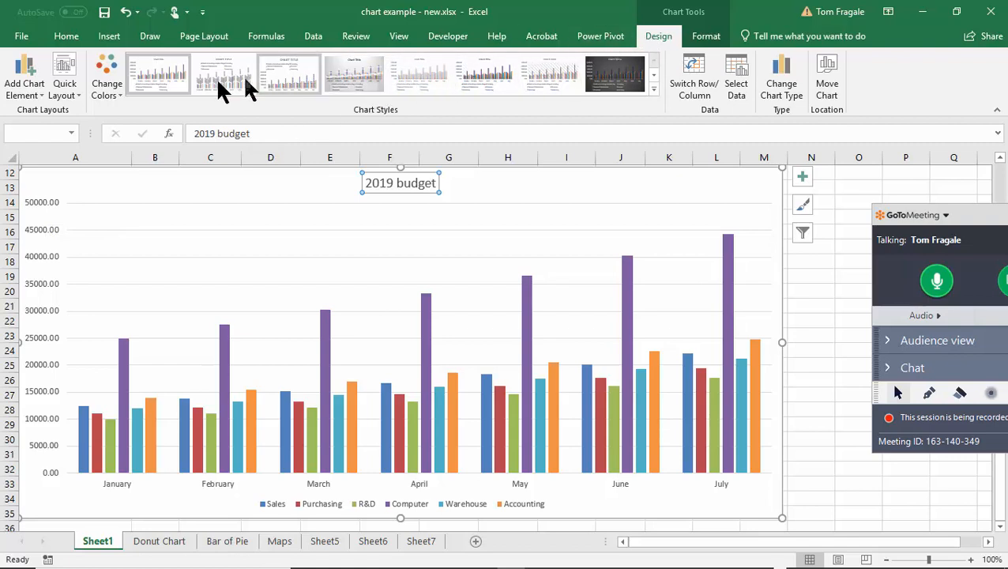
Add a primary vertical axis title to the column chart
click(17, 105)
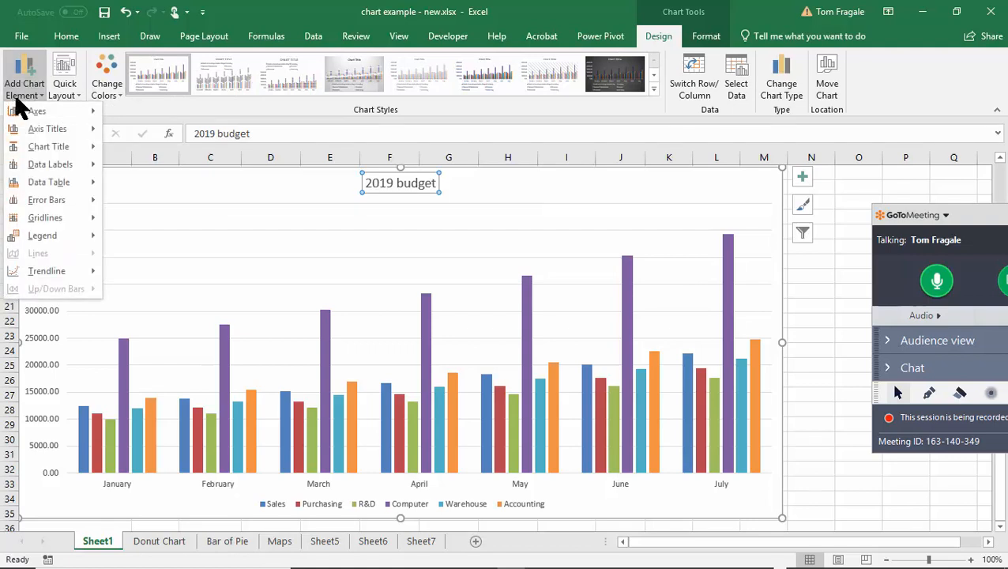
mouse_move(31, 130)
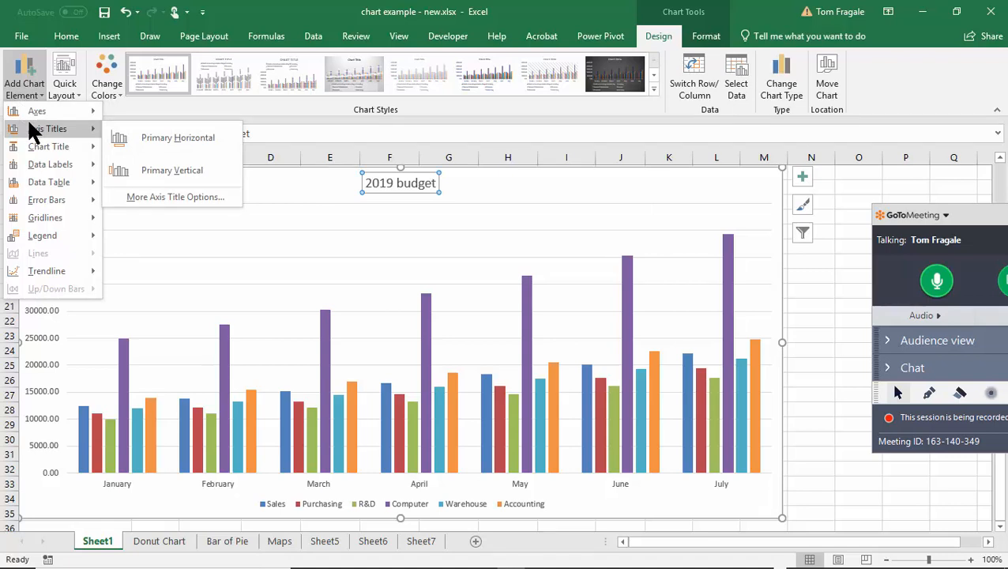
click(151, 180)
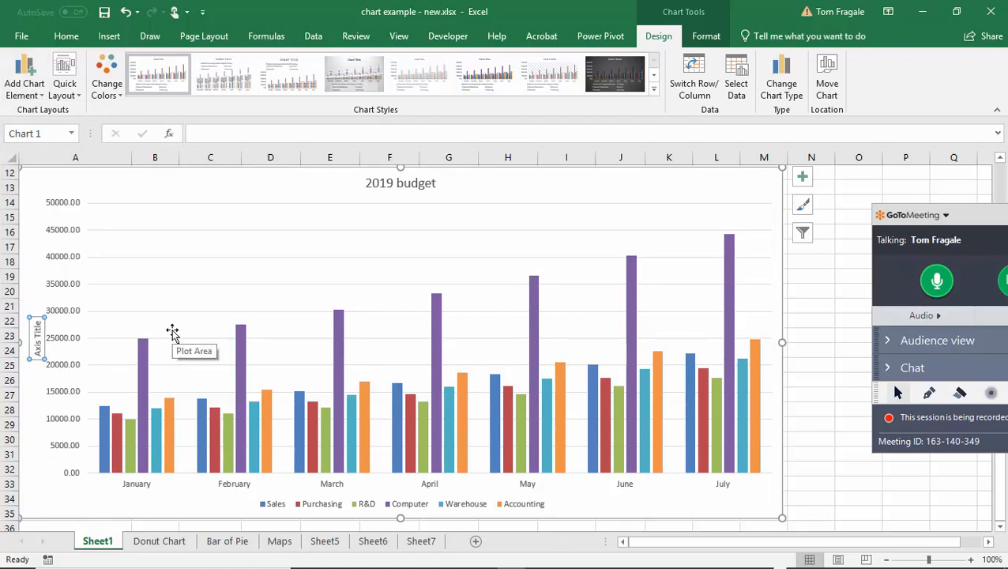
Set the vertical axis title's text to "Dollars"
text(Dollars)
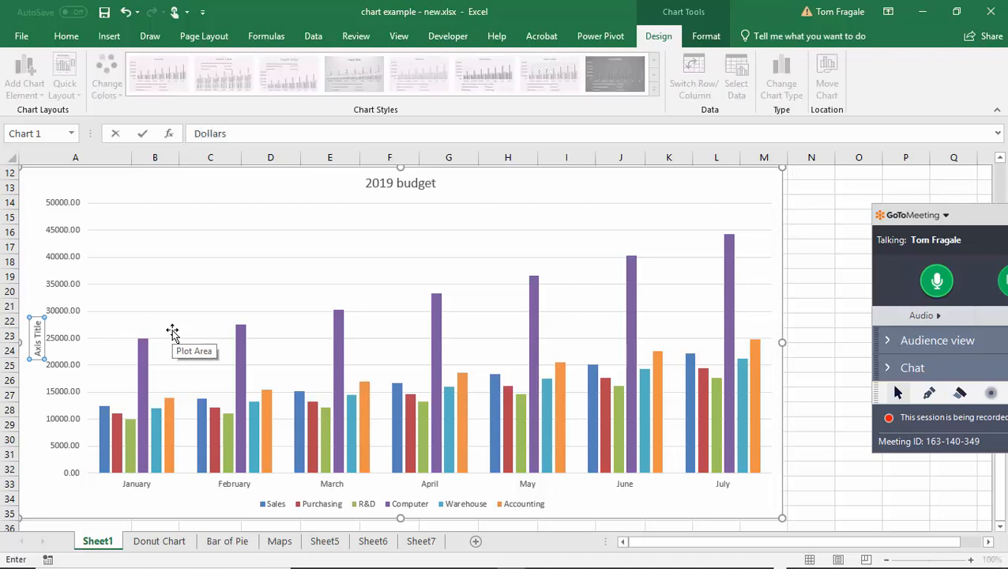
key(Return)
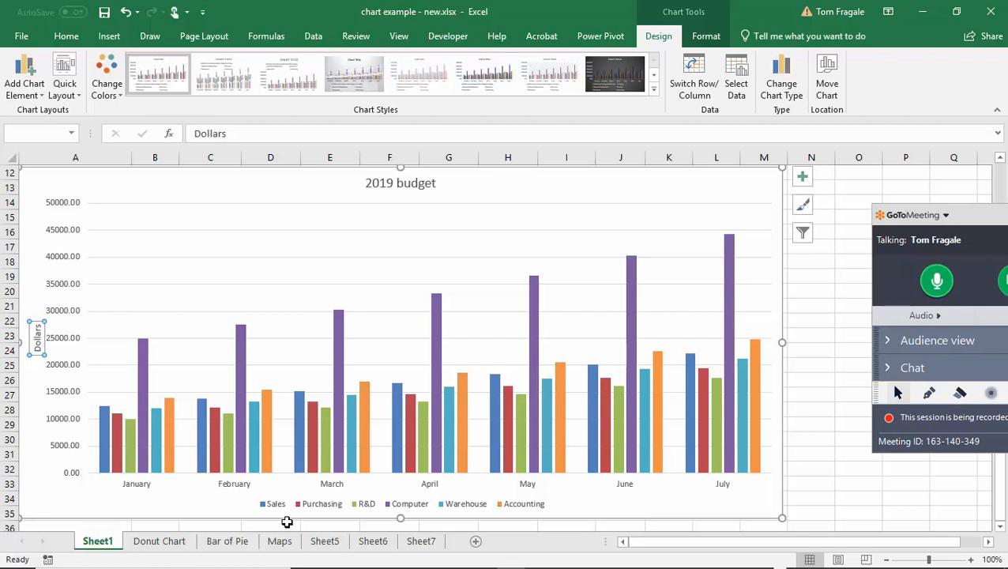
Set the chart legend's position to Bottom
click(33, 95)
mouse_move(33, 235)
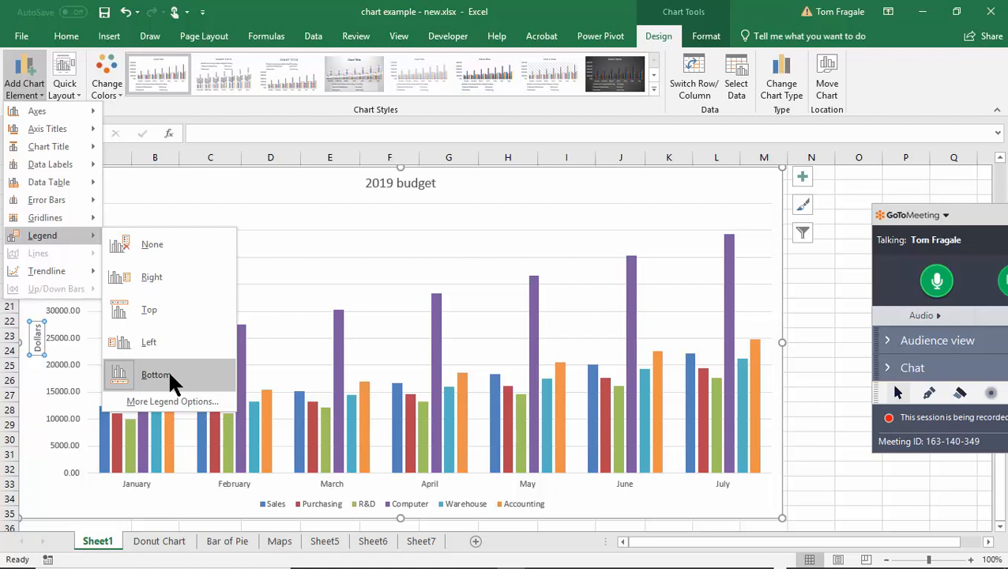
click(174, 383)
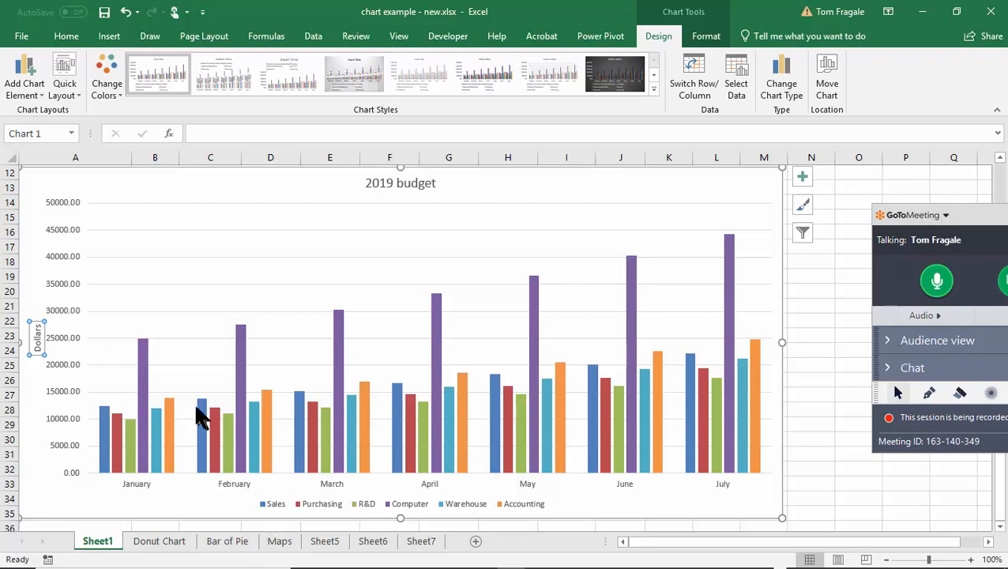
Add data labels to the Computer series only, positioned at Outside End
mouse_move(146, 389)
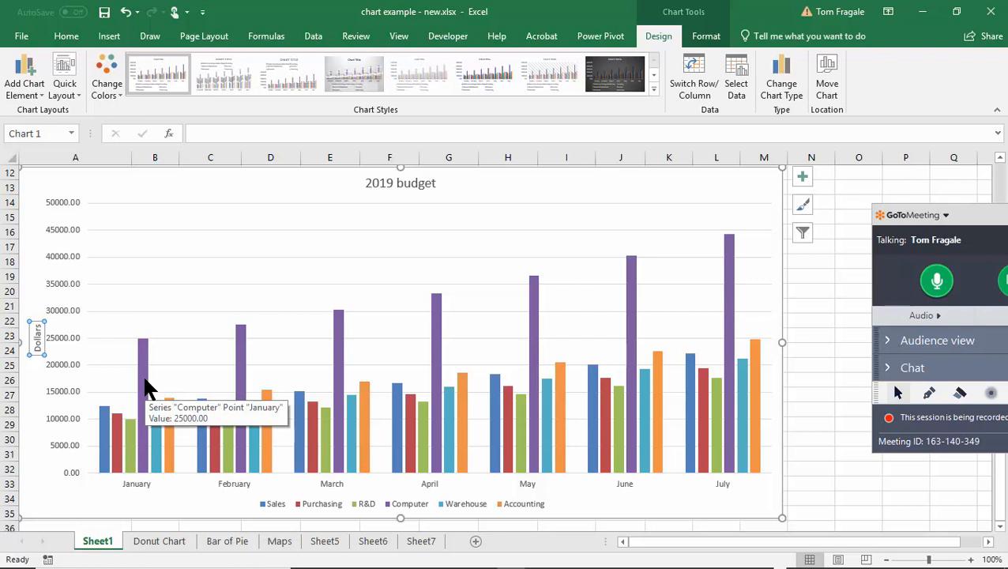
click(147, 389)
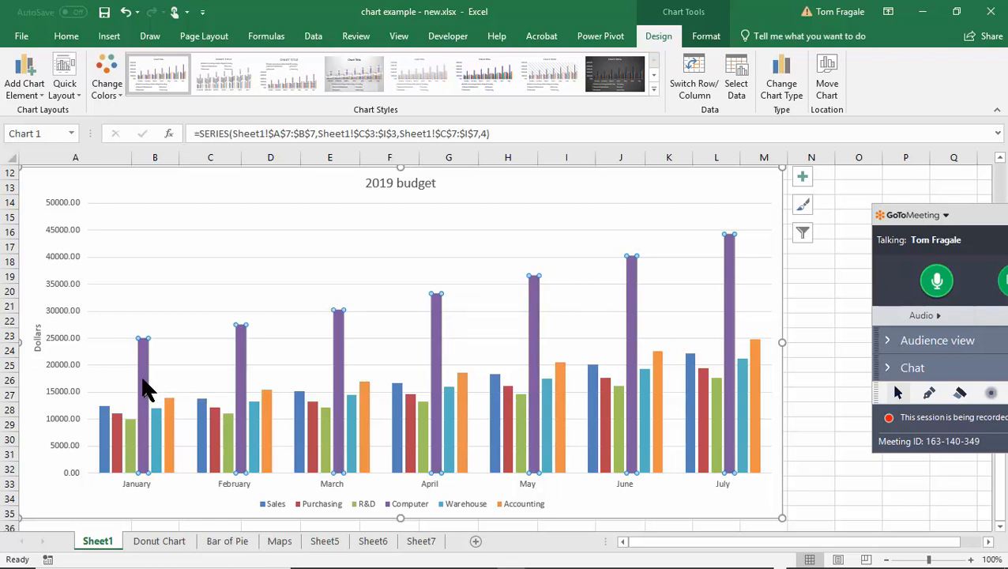
mouse_move(148, 381)
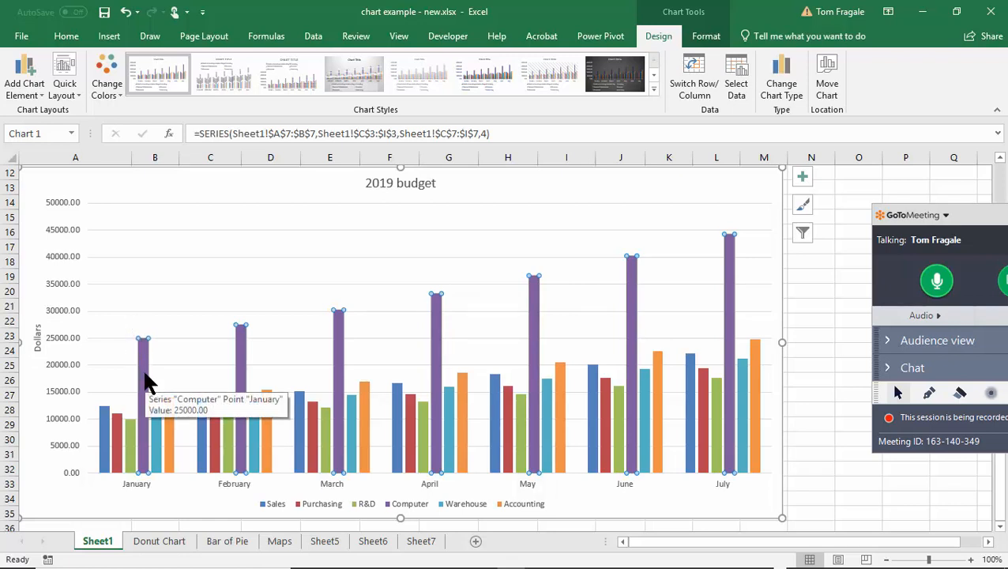
click(36, 90)
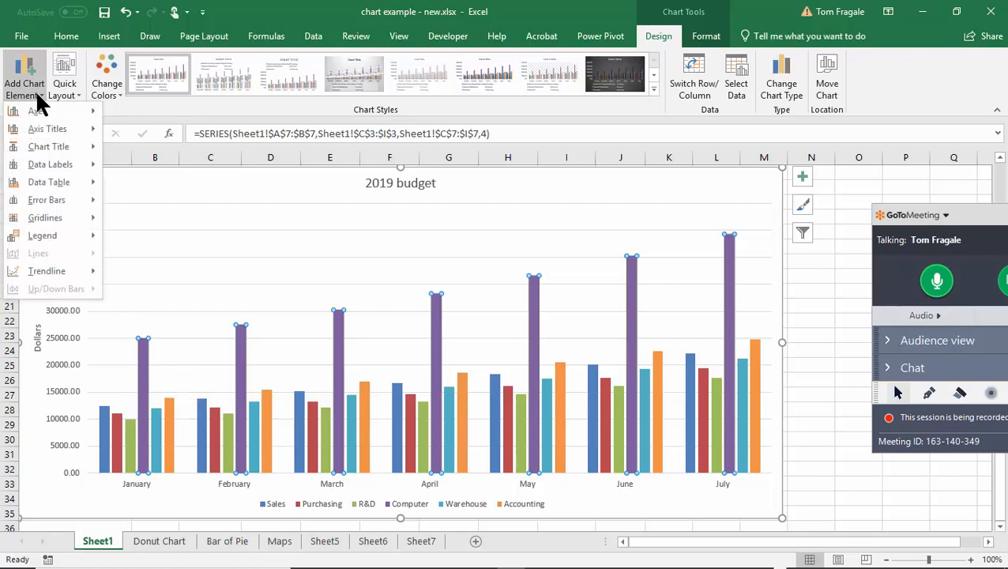
mouse_move(54, 163)
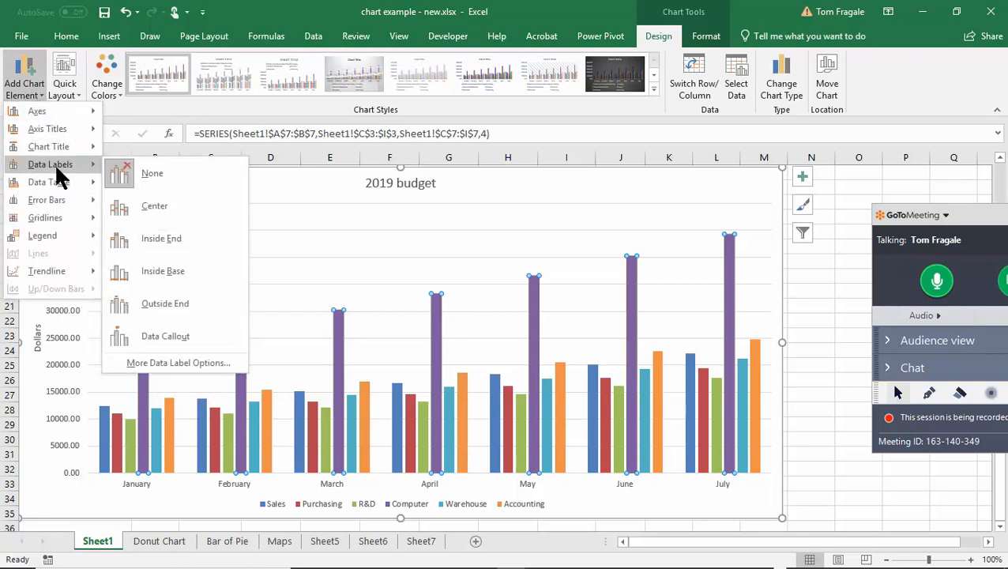
click(183, 305)
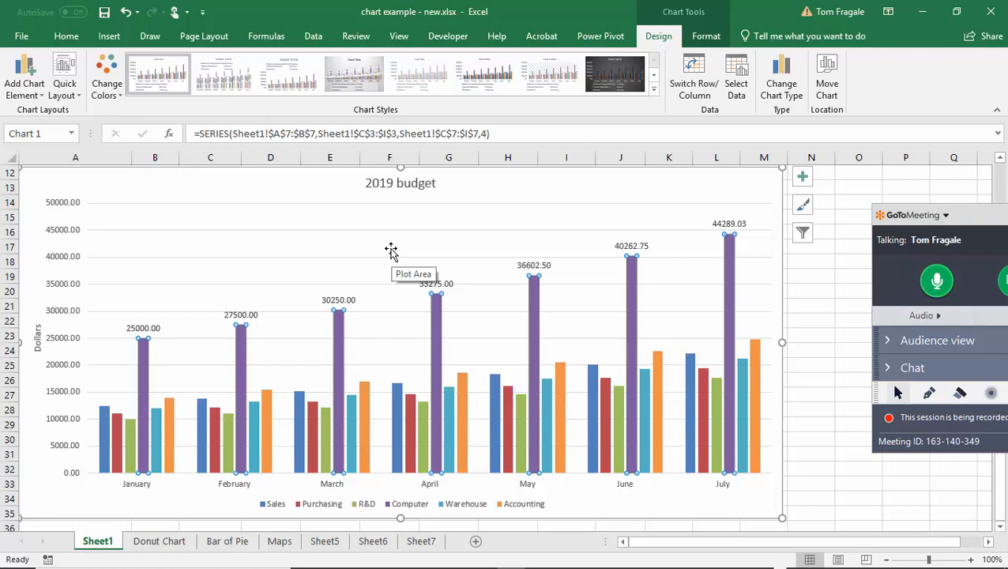
Try a data table with legend keys on the column chart and remove it again
click(35, 89)
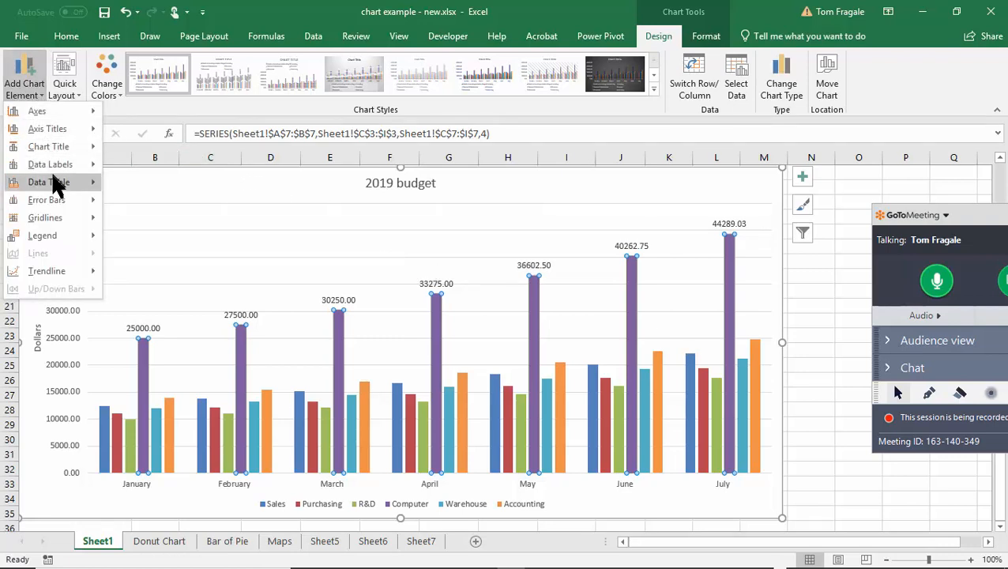
mouse_move(59, 193)
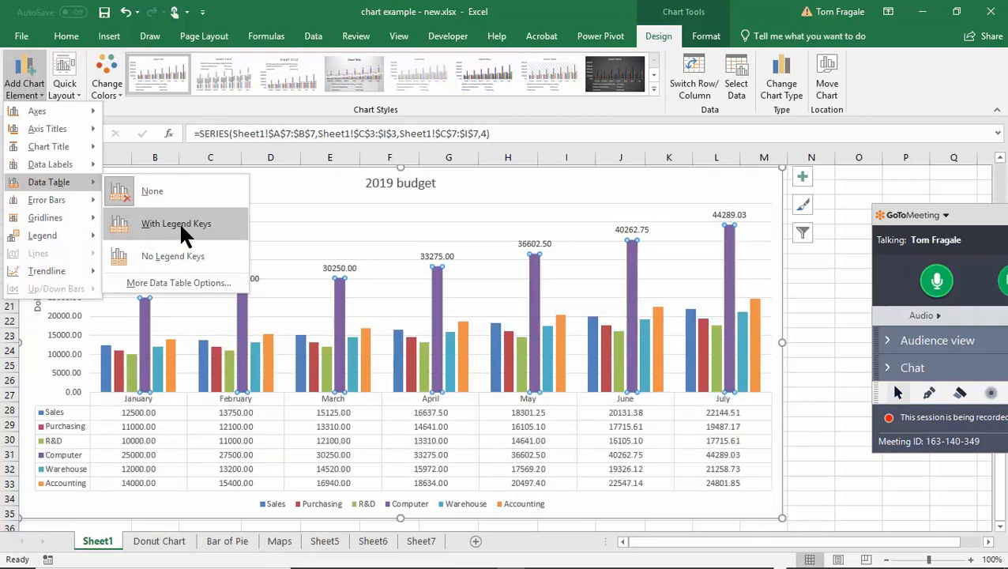
click(178, 223)
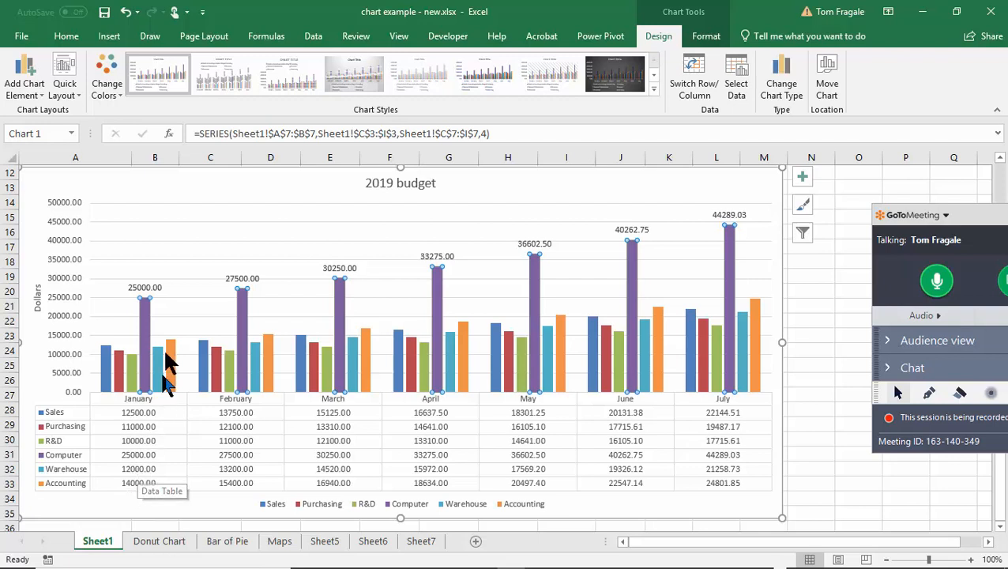
click(42, 98)
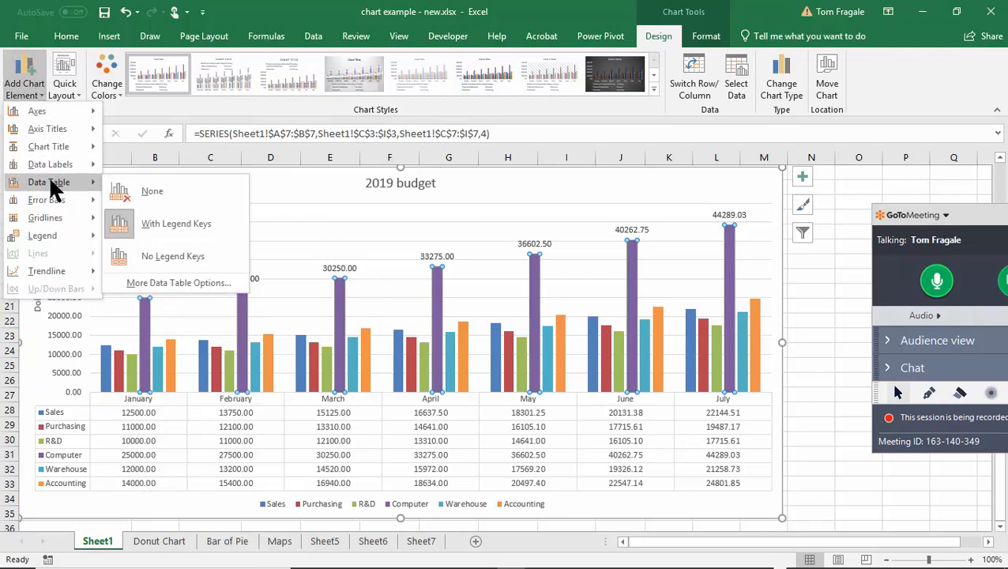
click(169, 195)
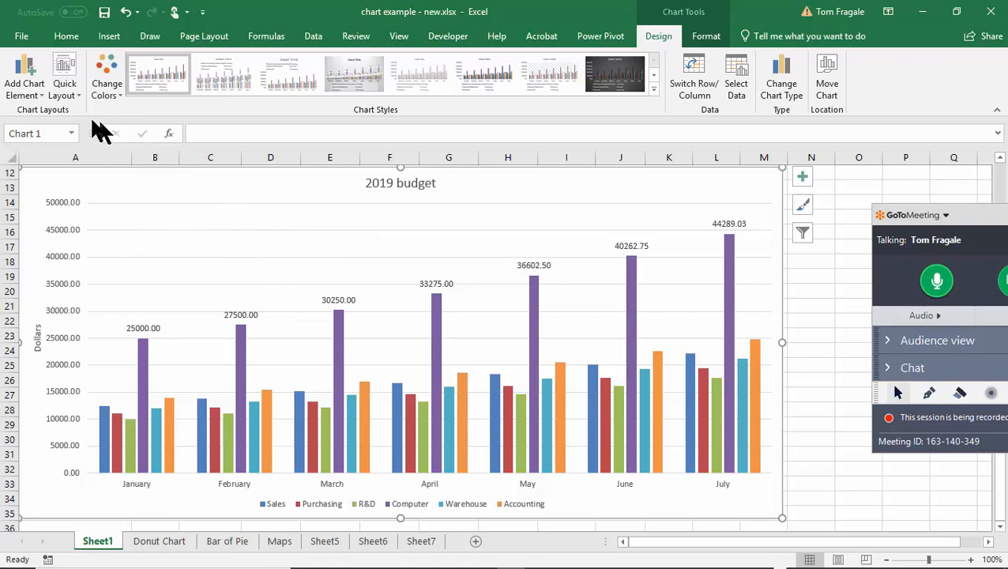
Add primary major vertical gridlines to the column chart
click(30, 84)
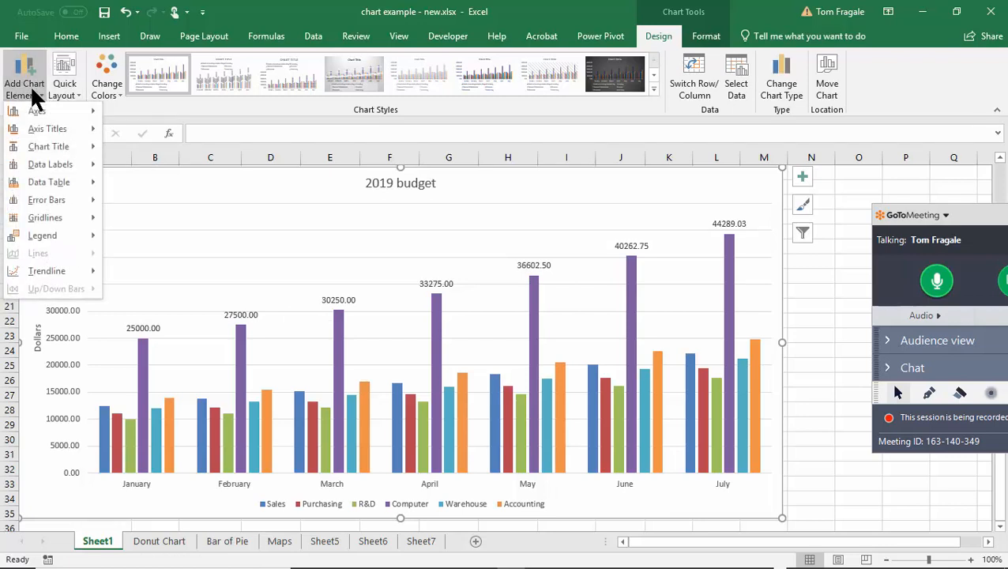
mouse_move(45, 219)
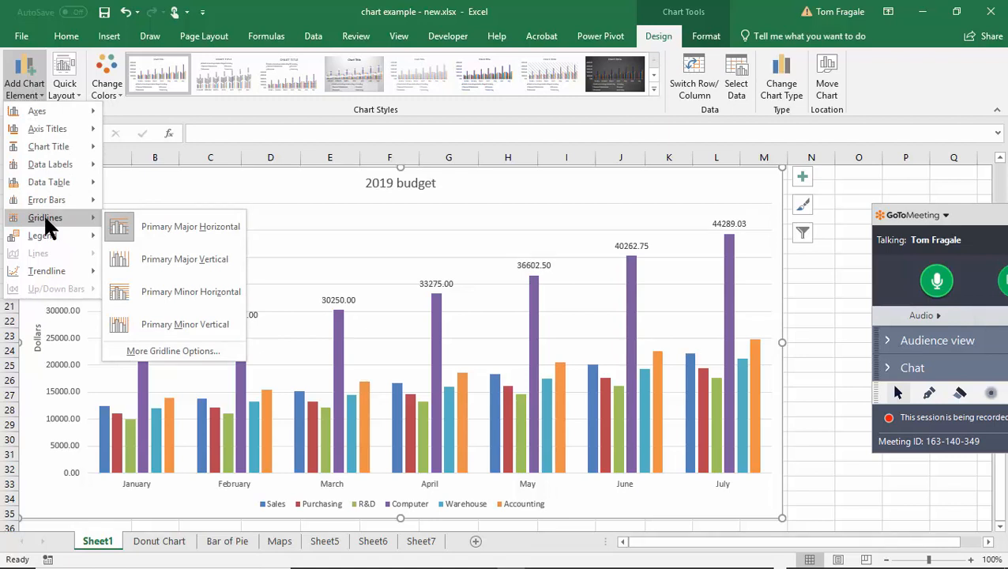
click(195, 262)
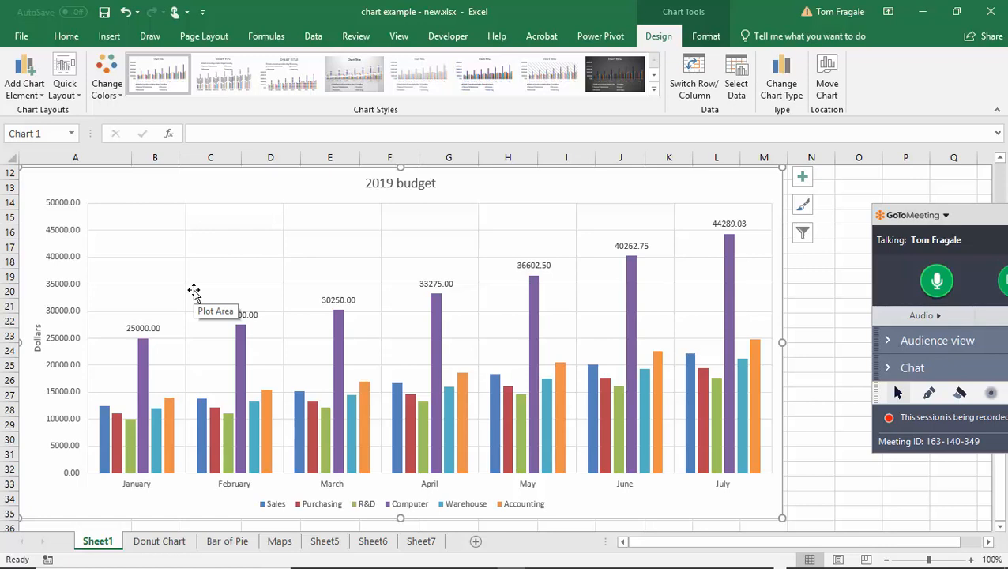
Add a linear trendline to the Computer series
click(146, 364)
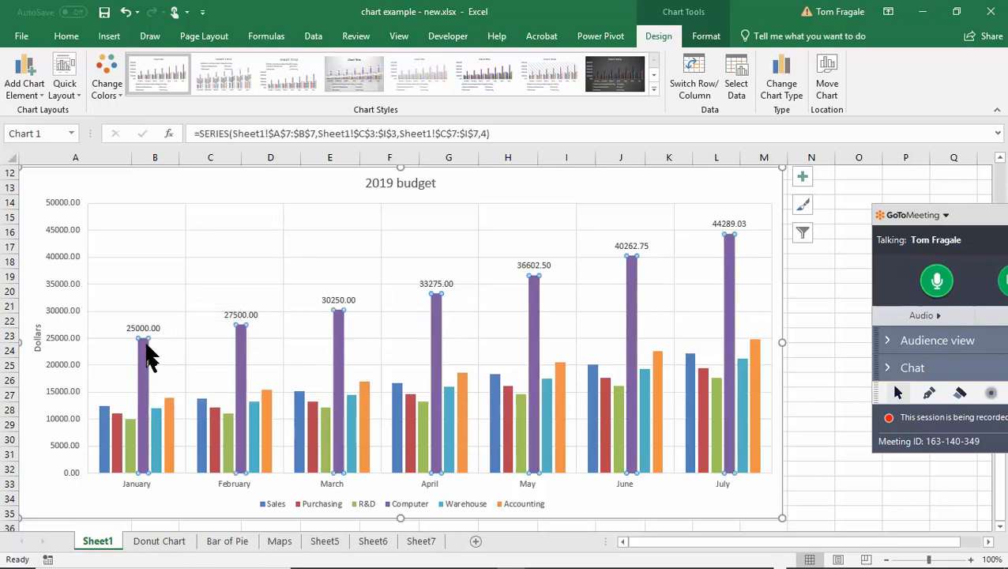
click(29, 91)
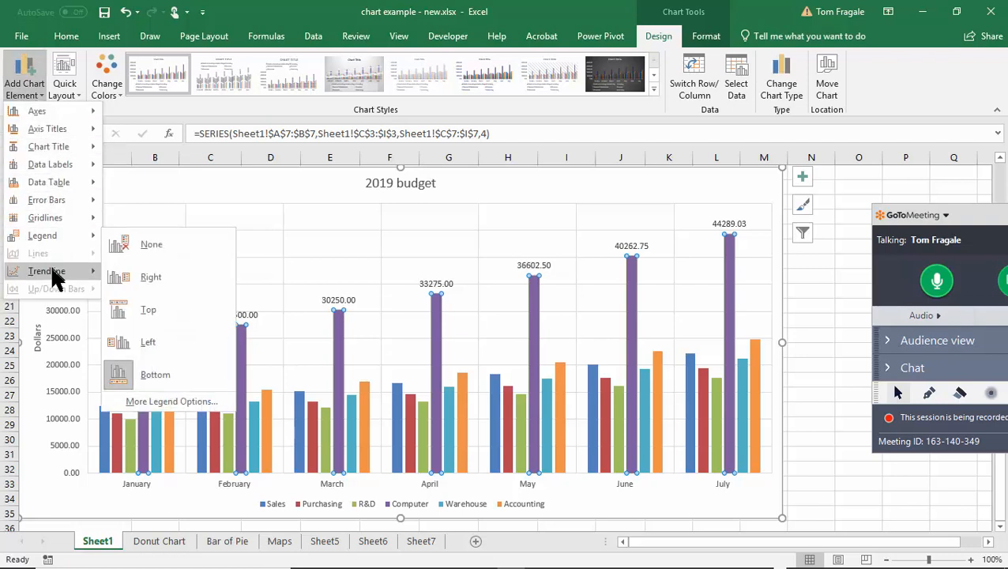
mouse_move(51, 267)
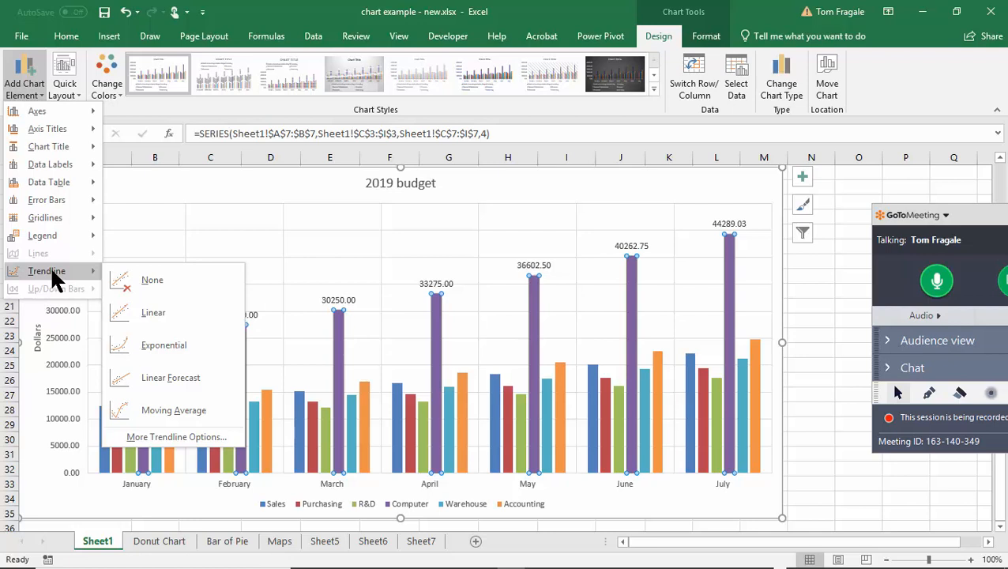
click(183, 315)
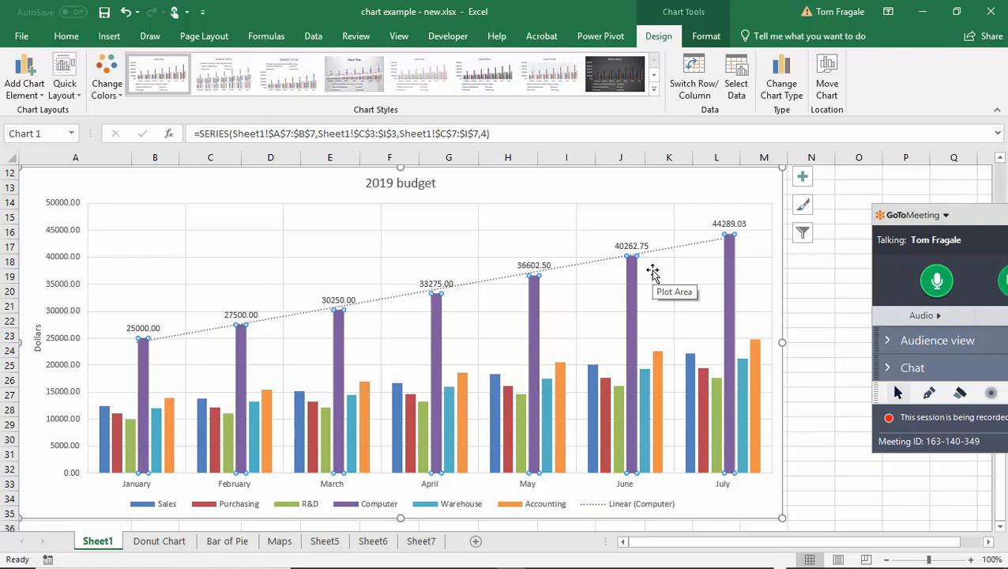
Open the formatting options of the Computer trendline and move the GoToMeeting control window clear of them
click(581, 264)
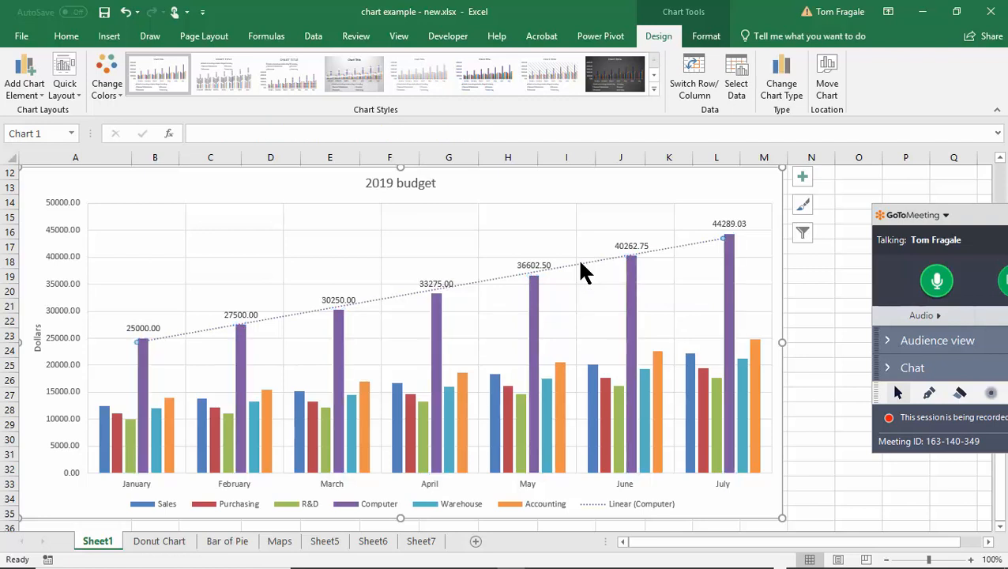
double_click(580, 264)
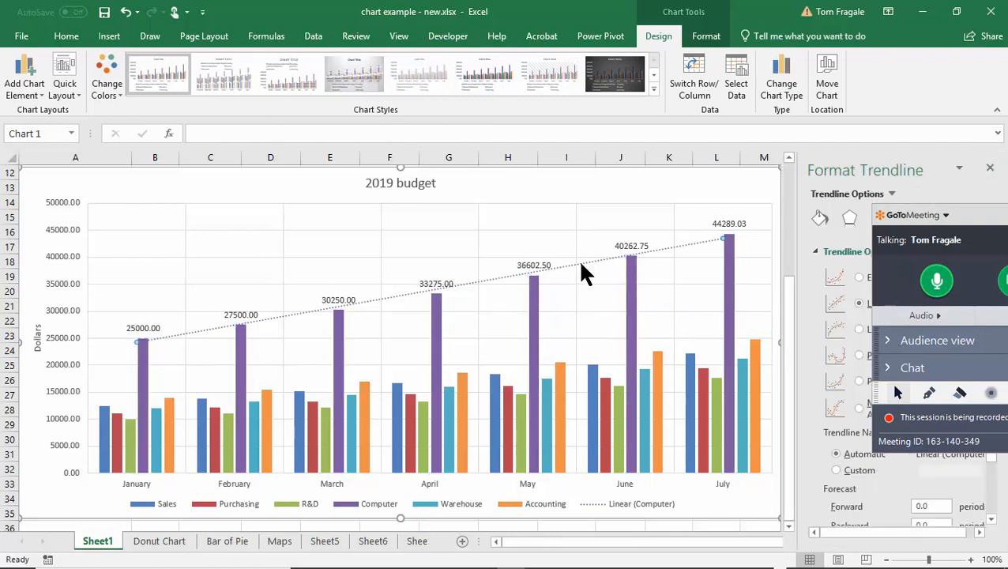
click(945, 214)
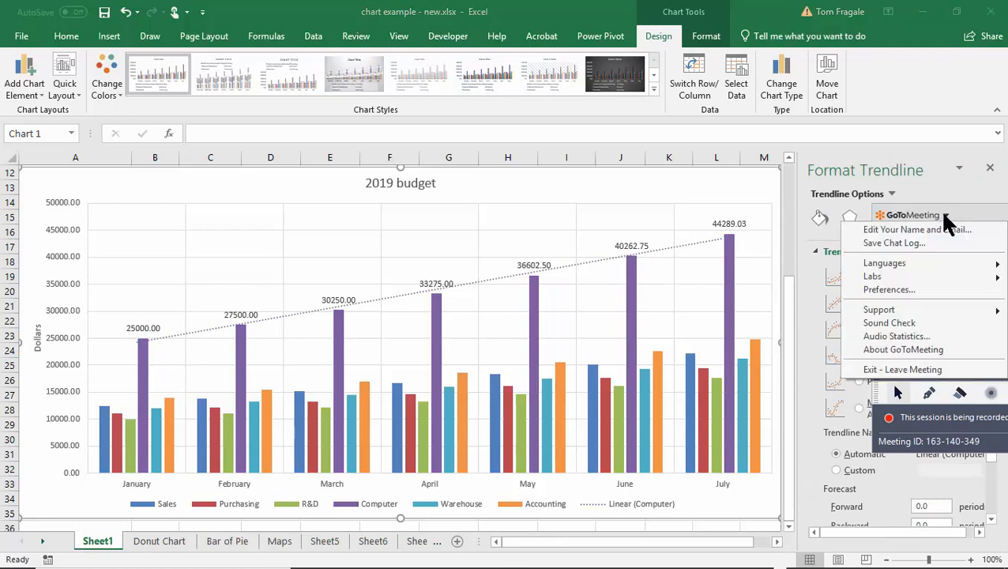
click(945, 214)
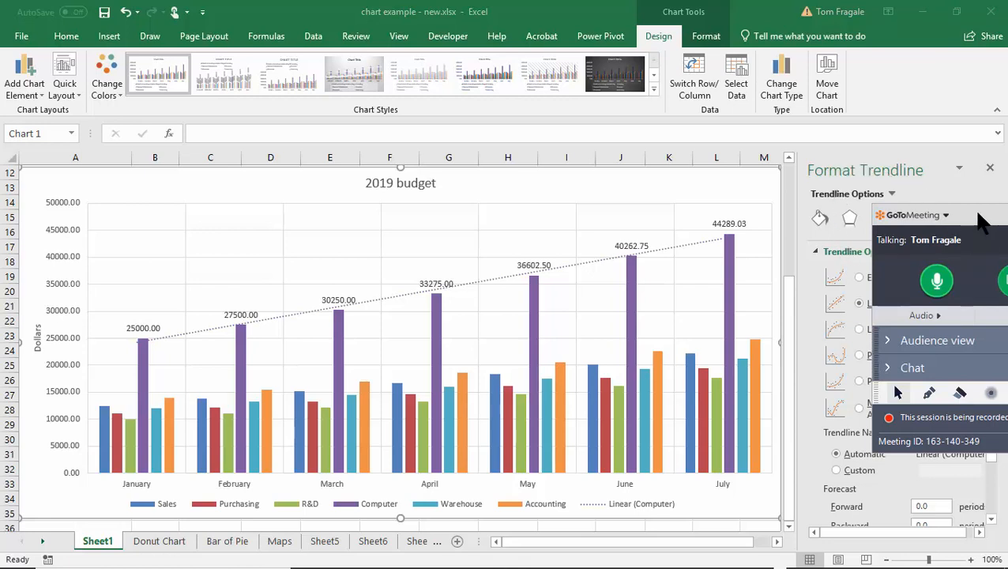
drag(977, 214, 979, 309)
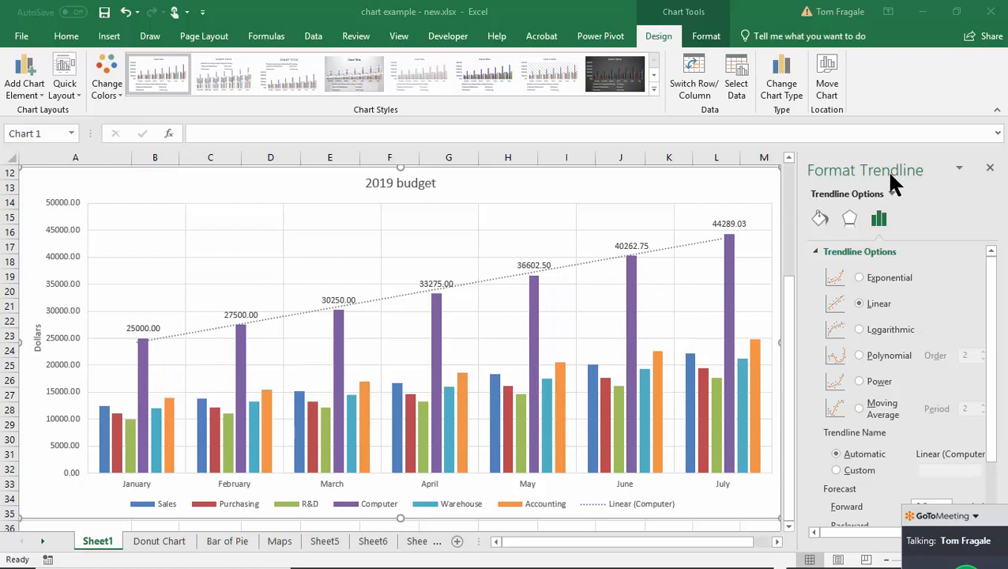
Set the Computer trendline's forward forecast to 3 periods and close its formatting options
click(847, 218)
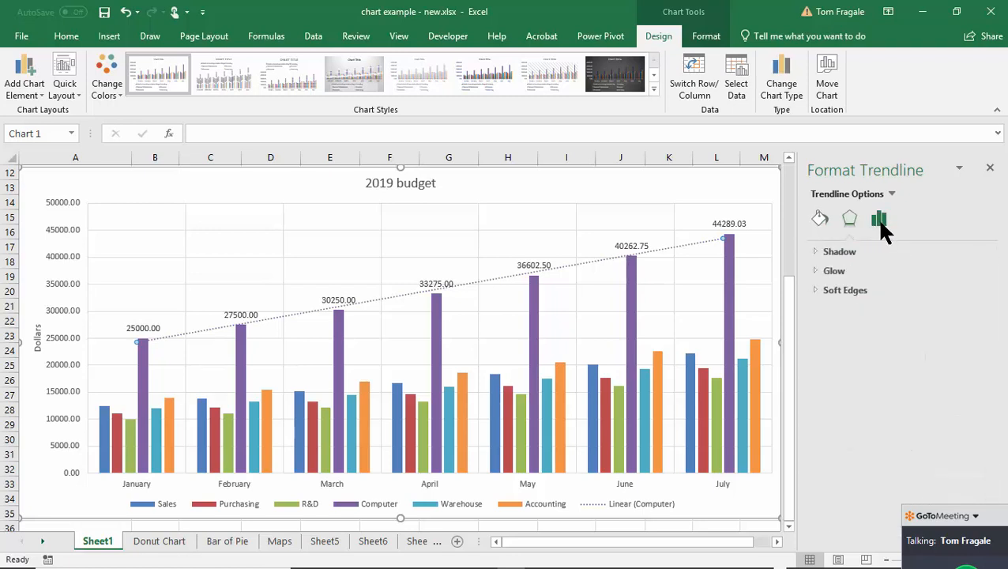
click(879, 219)
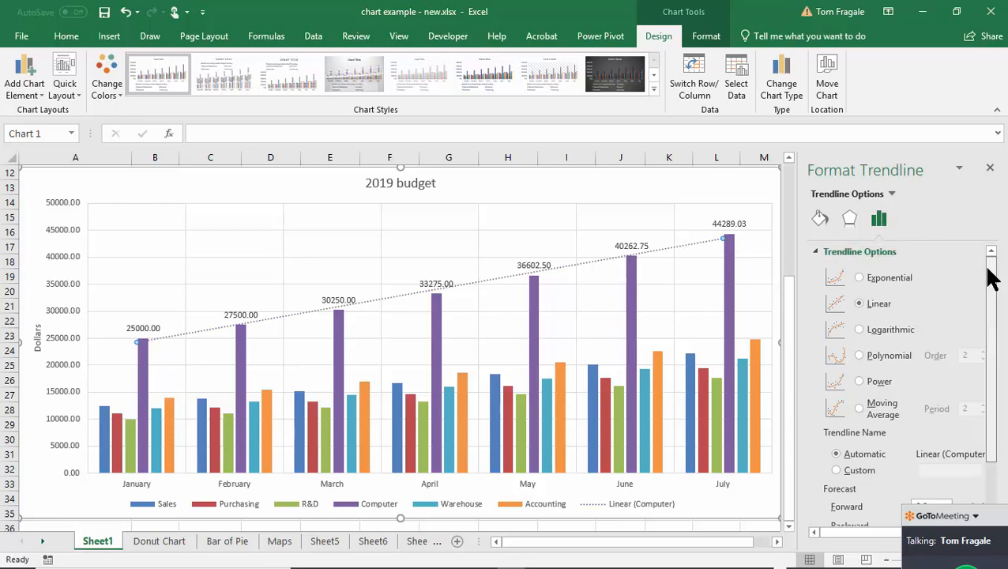
drag(987, 268, 989, 317)
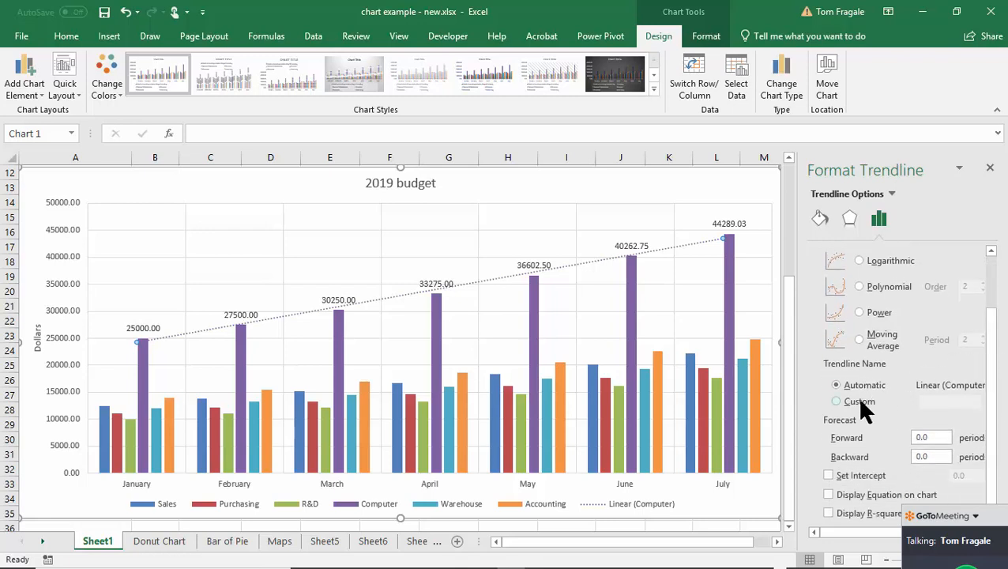
click(926, 437)
text(3)
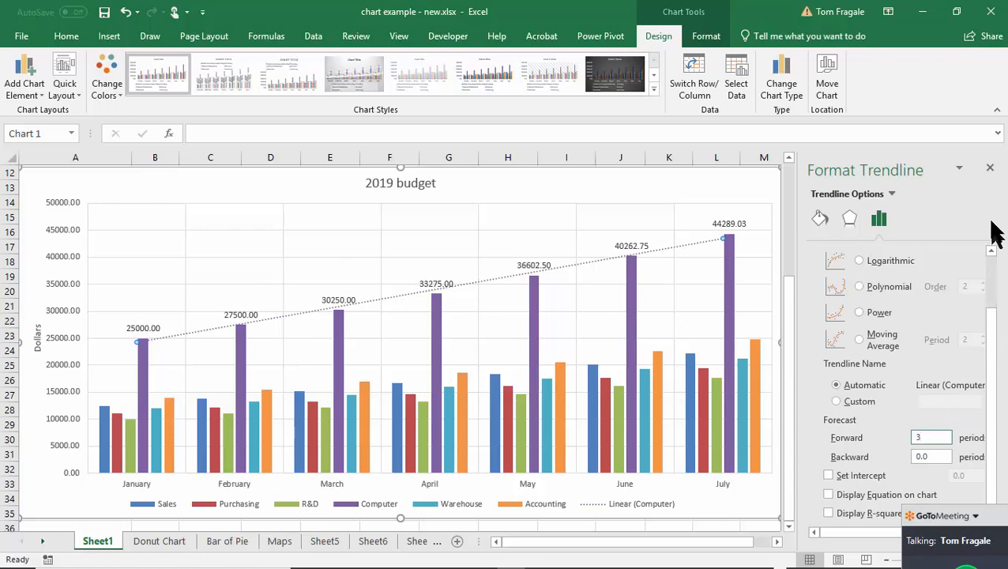
click(991, 170)
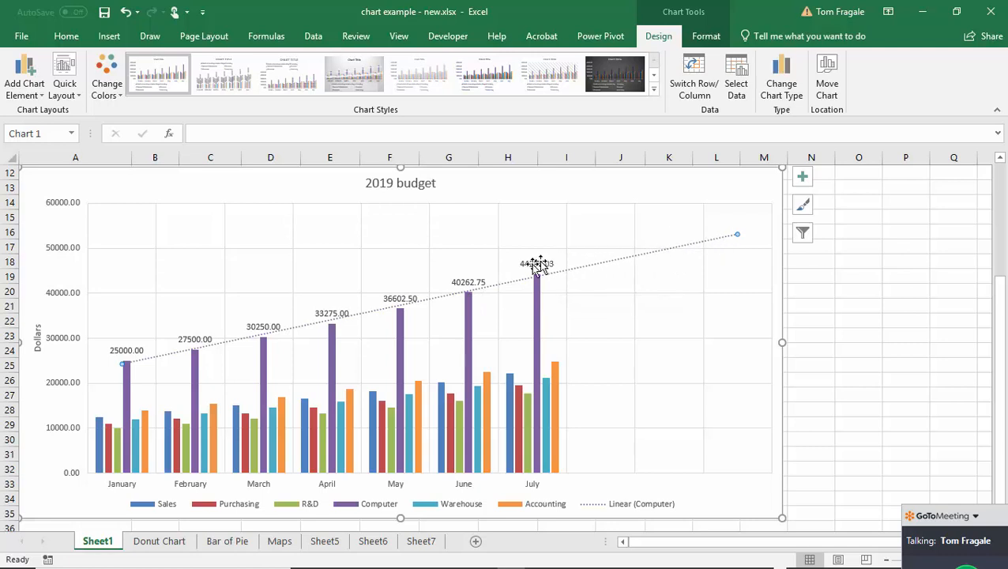
Reopen the Computer trendline's formatting options to review the forward forecast setting, and close them
double_click(501, 286)
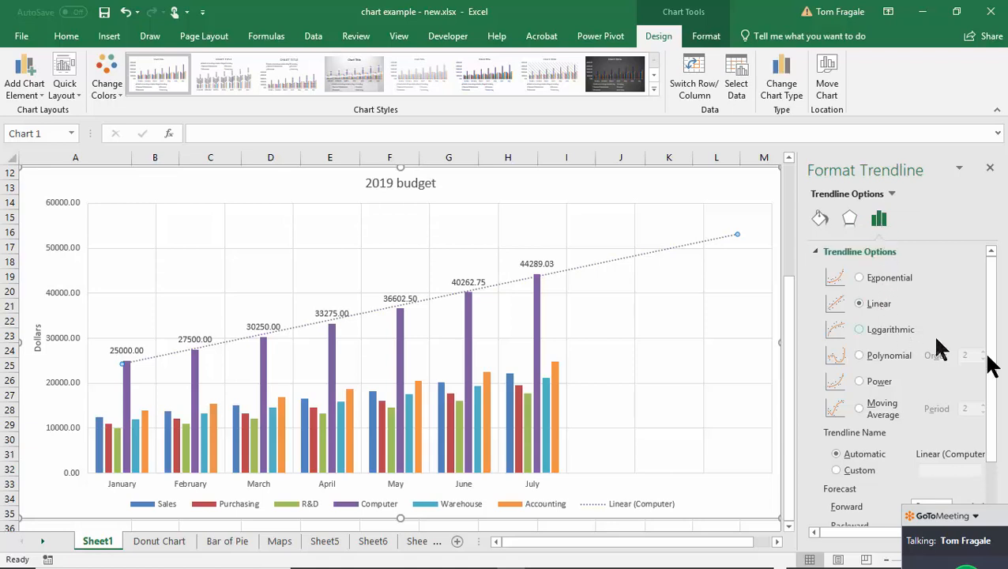
drag(994, 355, 993, 420)
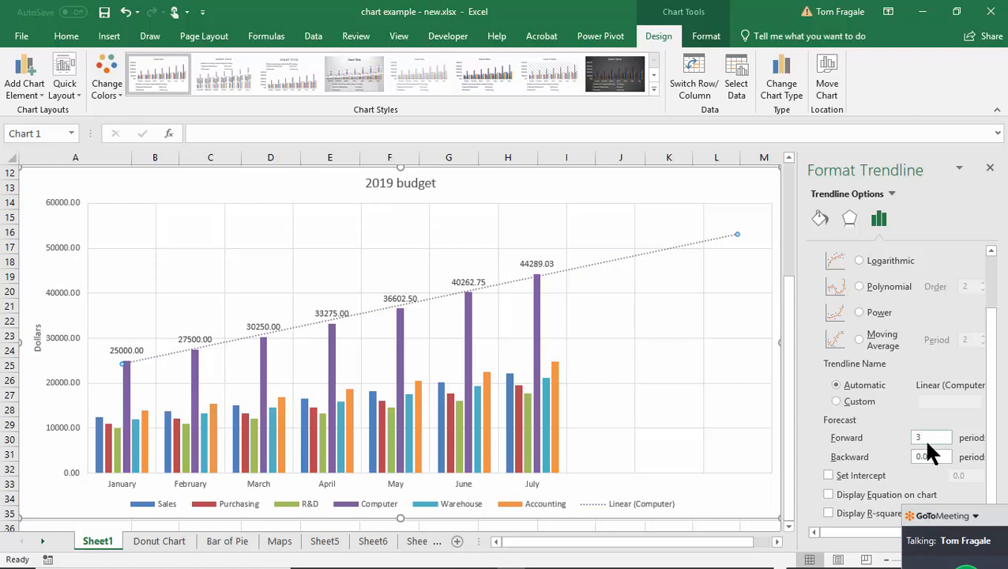
click(989, 170)
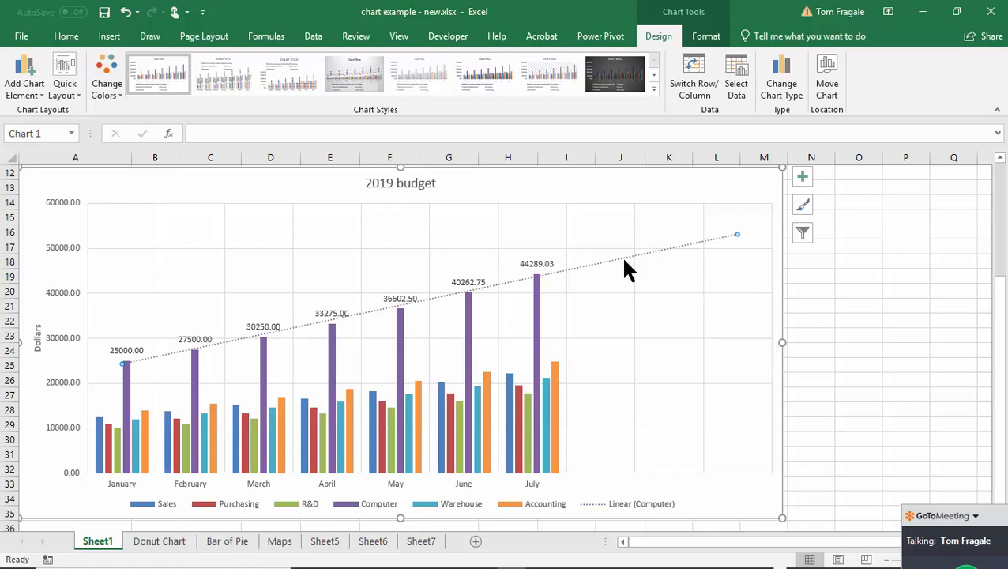
Delete the Computer series' trendline and review the chart elements that can be added or removed
key(Delete)
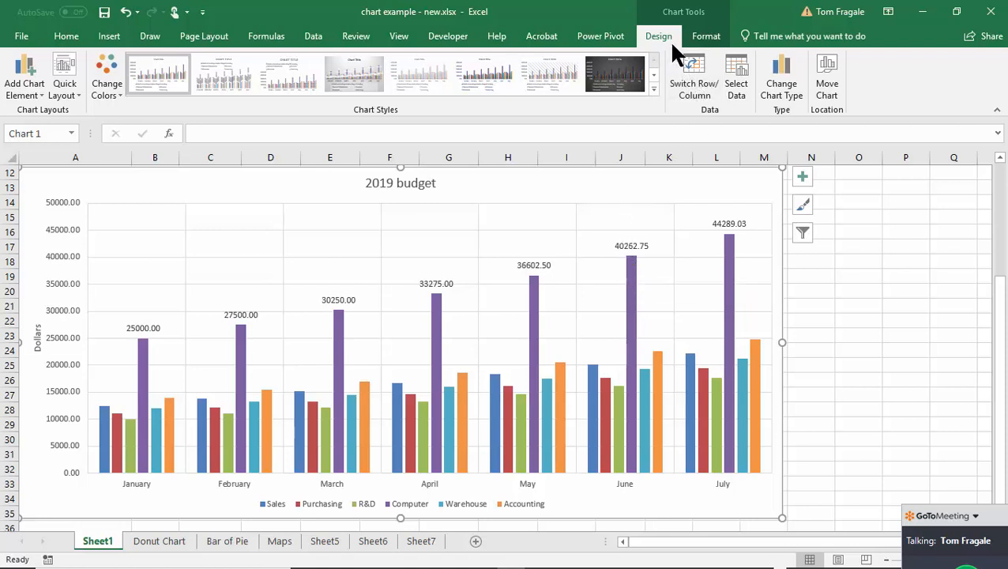
click(22, 95)
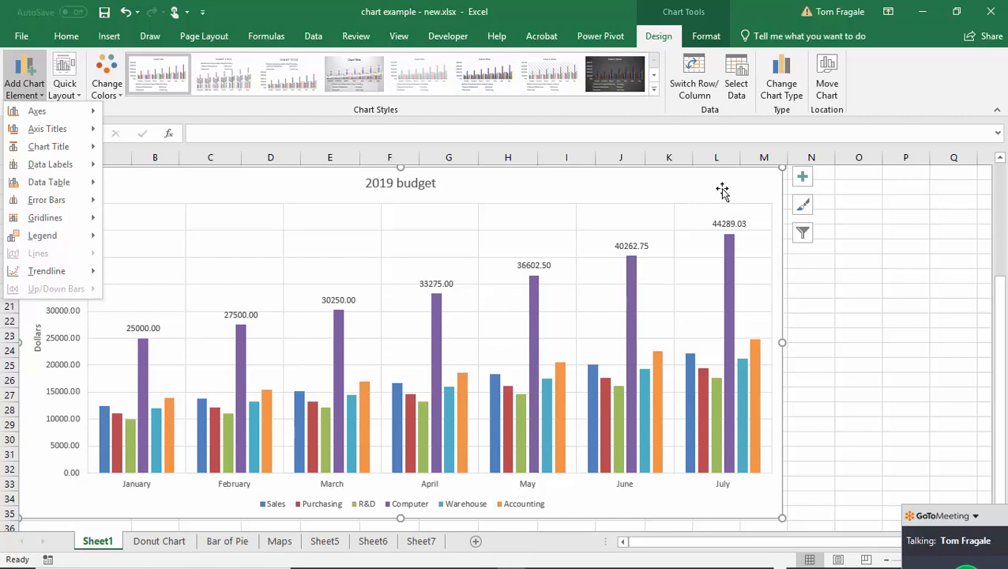
click(676, 183)
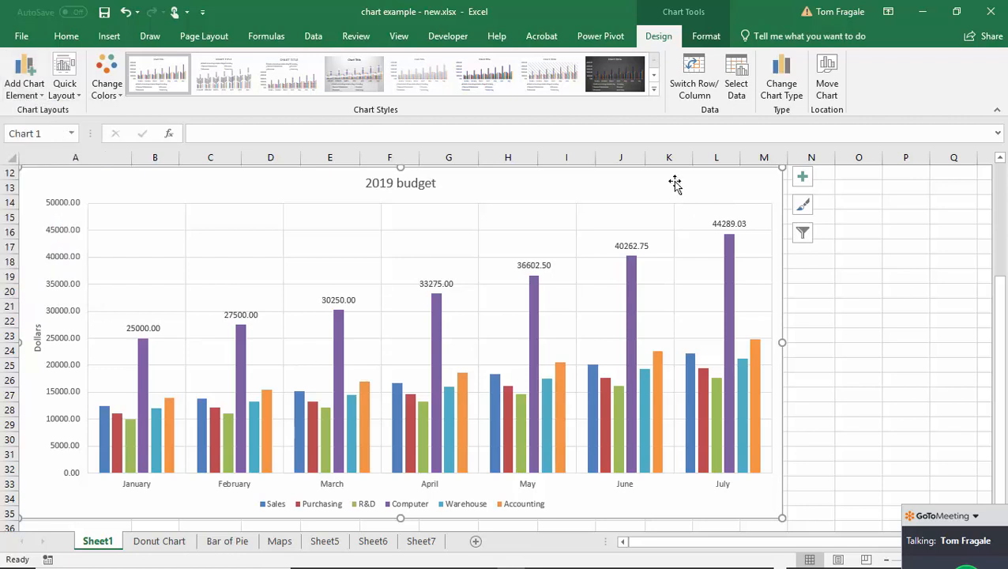
click(797, 177)
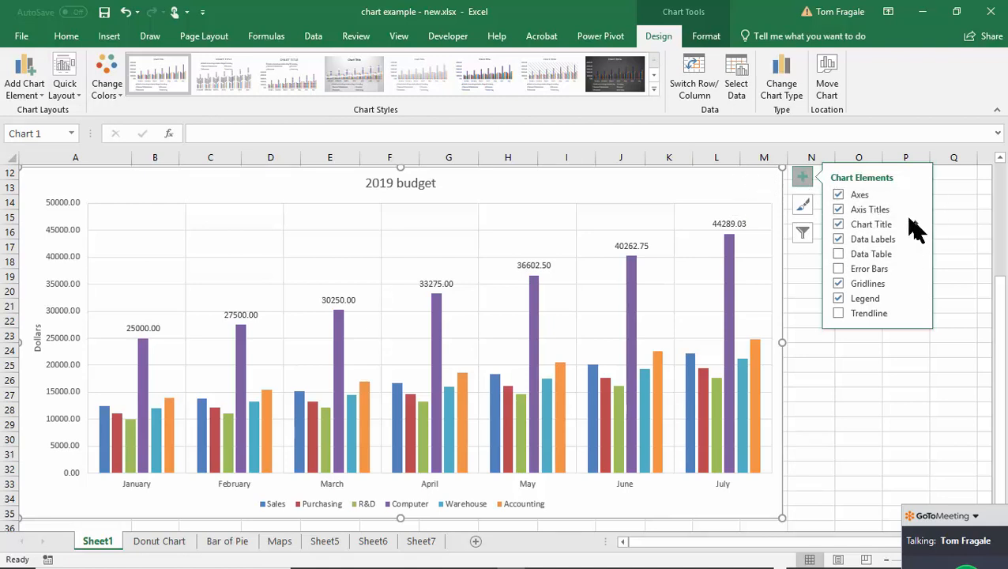
click(805, 184)
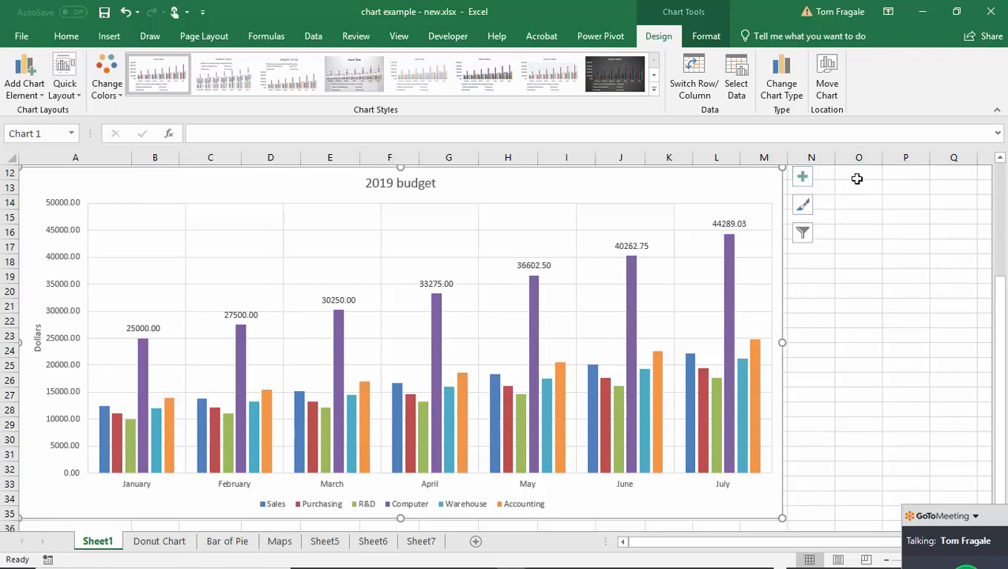
Apply the second chart style in the style gallery to the 2019 budget chart and close the gallery
click(803, 207)
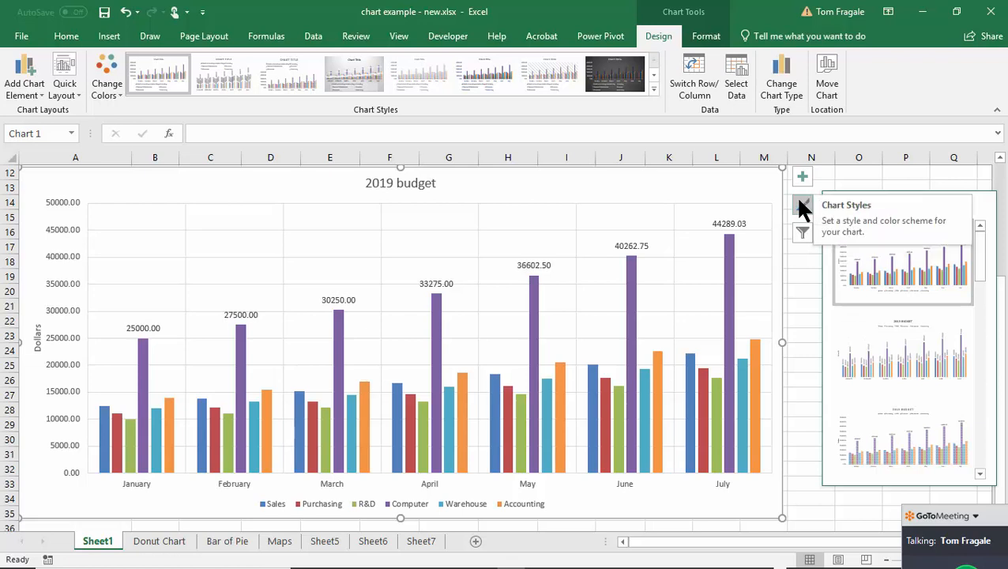
click(881, 363)
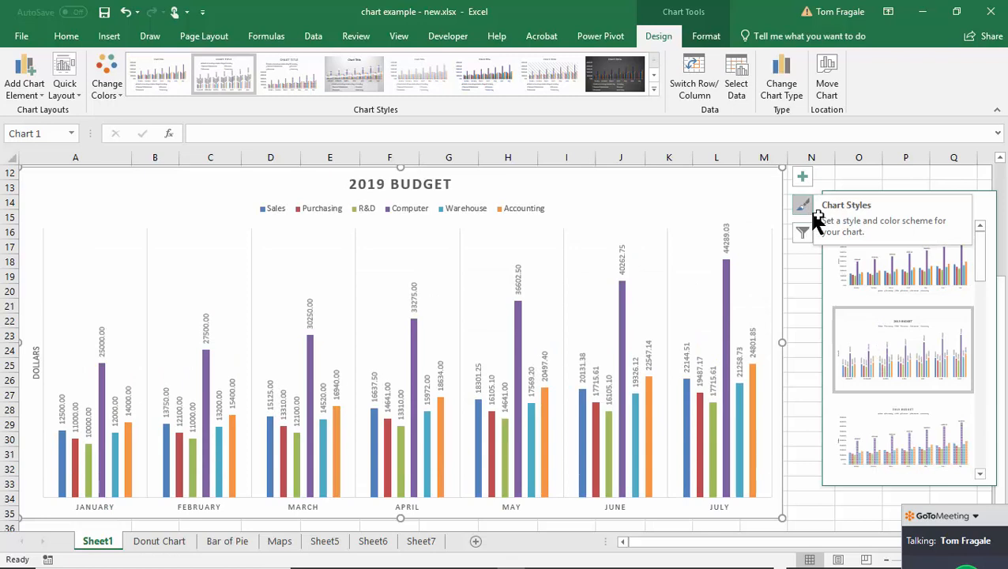
click(897, 358)
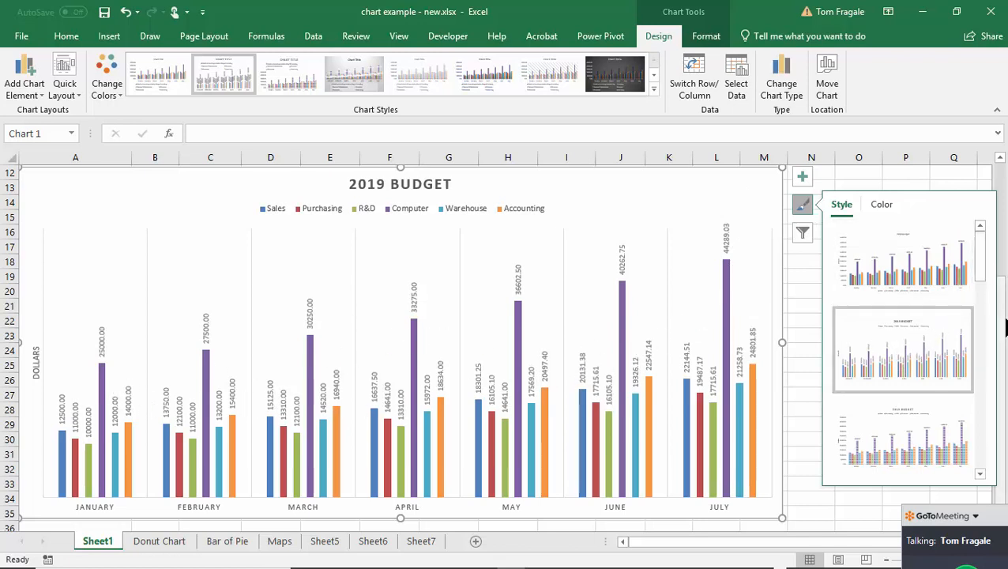
drag(984, 275, 973, 294)
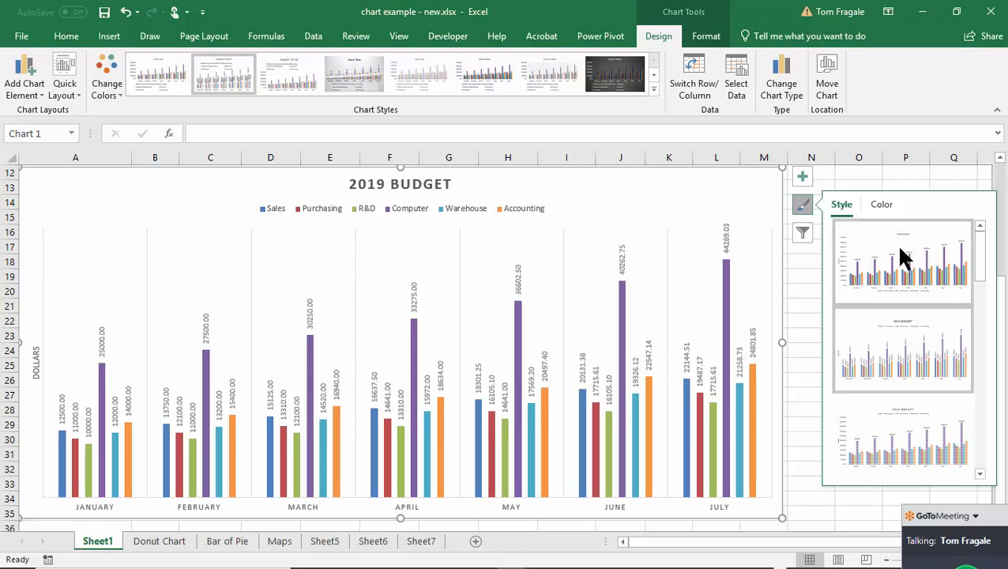
click(800, 207)
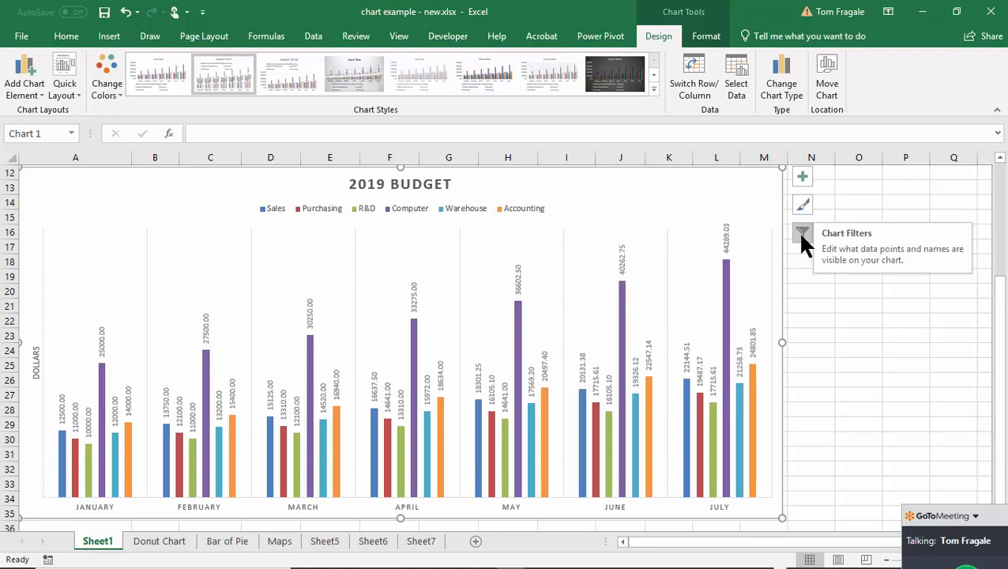
Filter the Accounting series out of the budget chart, keeping all months included
click(801, 232)
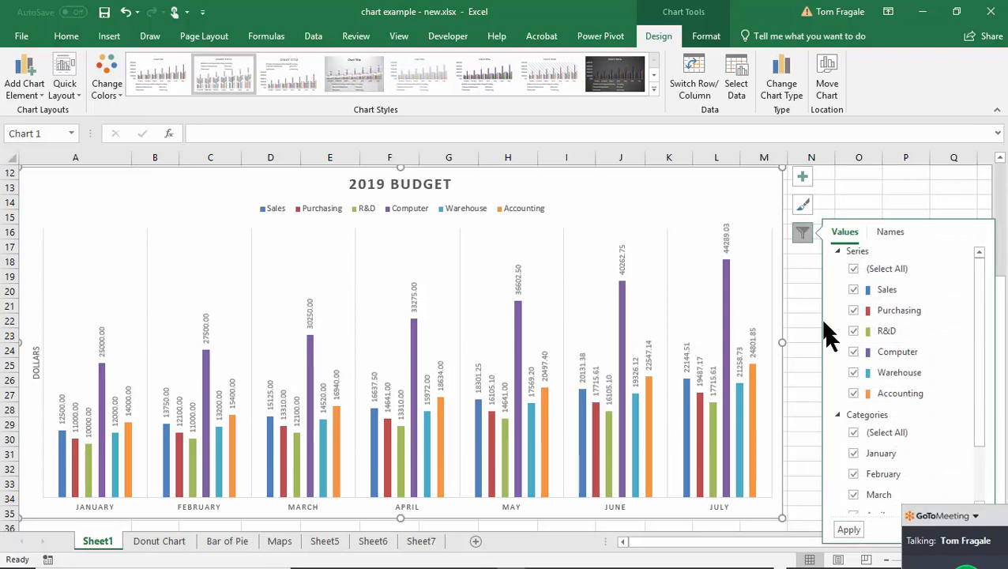
click(854, 394)
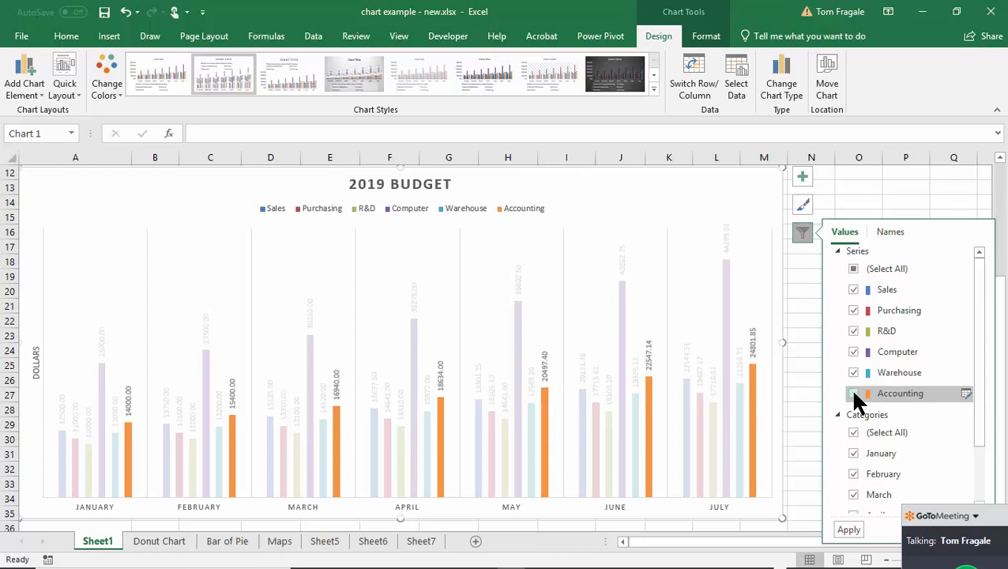
drag(983, 406, 940, 467)
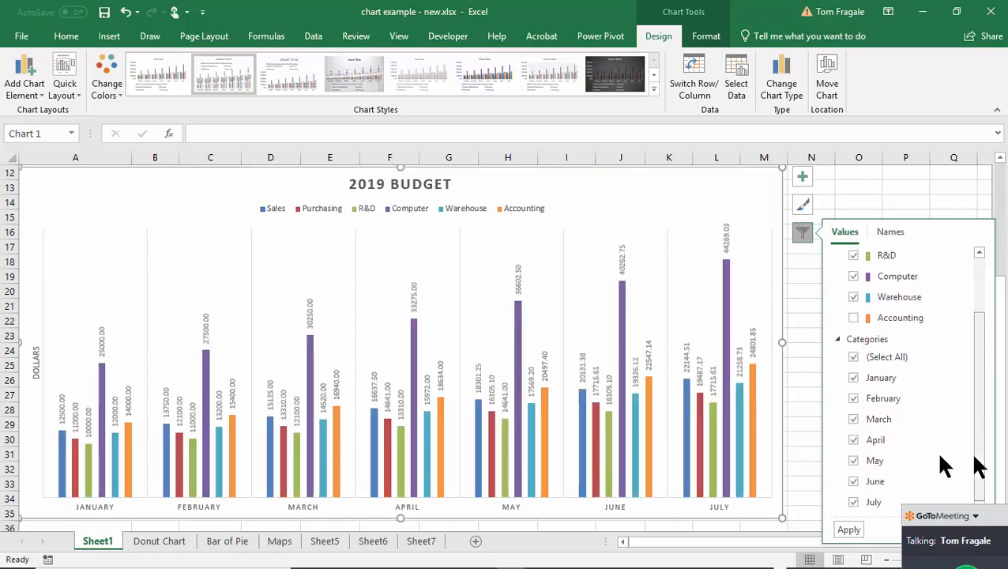
click(846, 531)
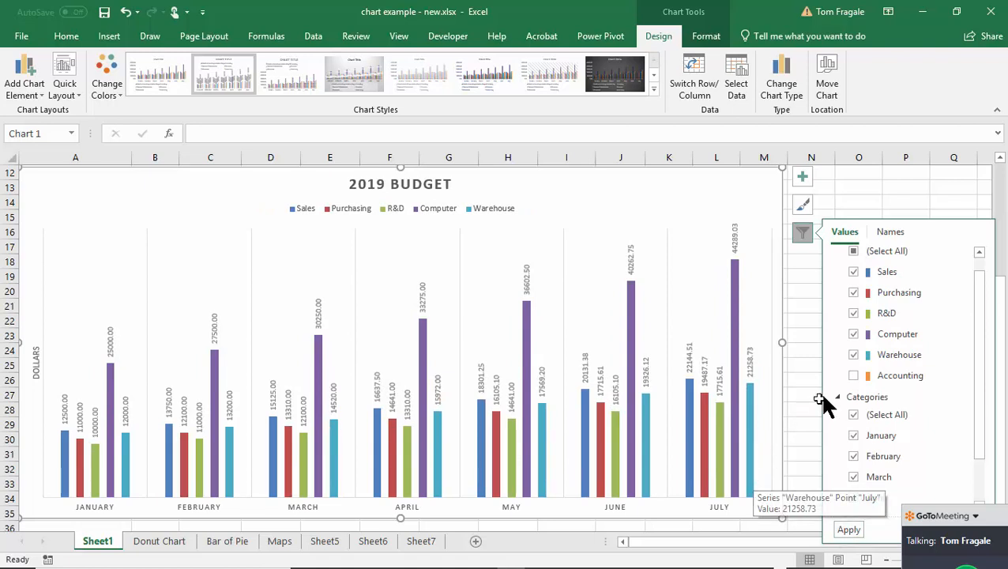
Restore the Accounting series in the budget chart and close the chart filters
click(852, 375)
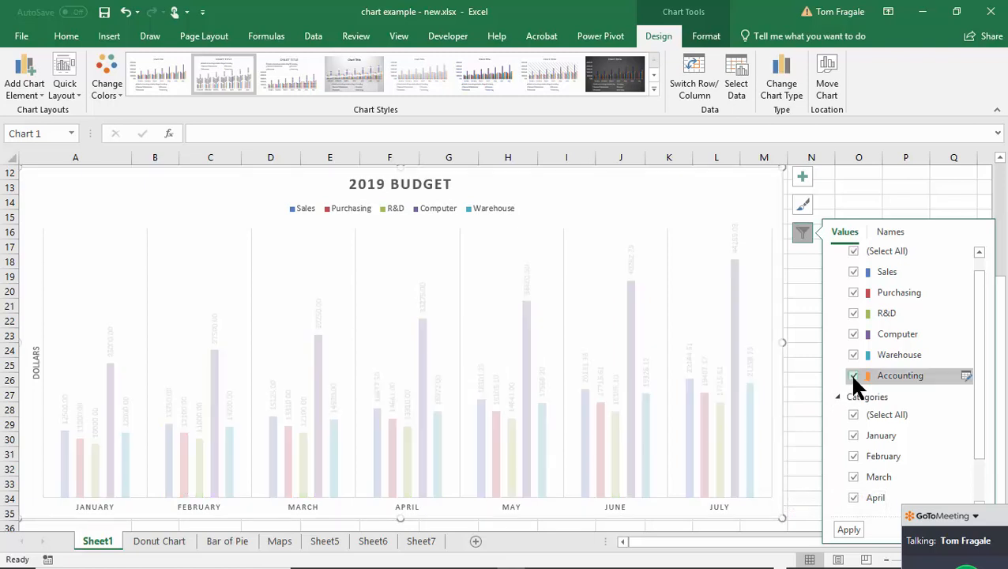
click(849, 529)
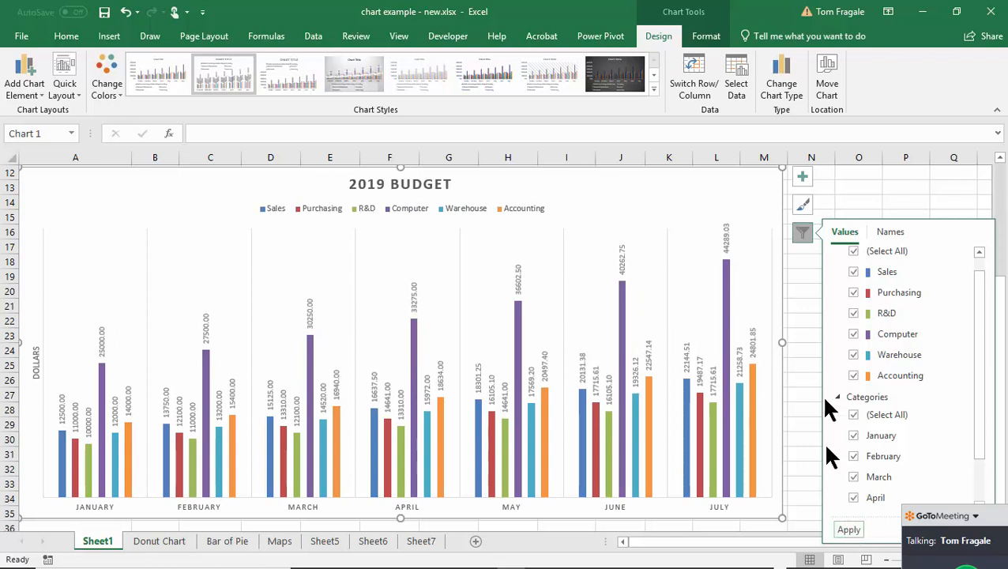
click(802, 234)
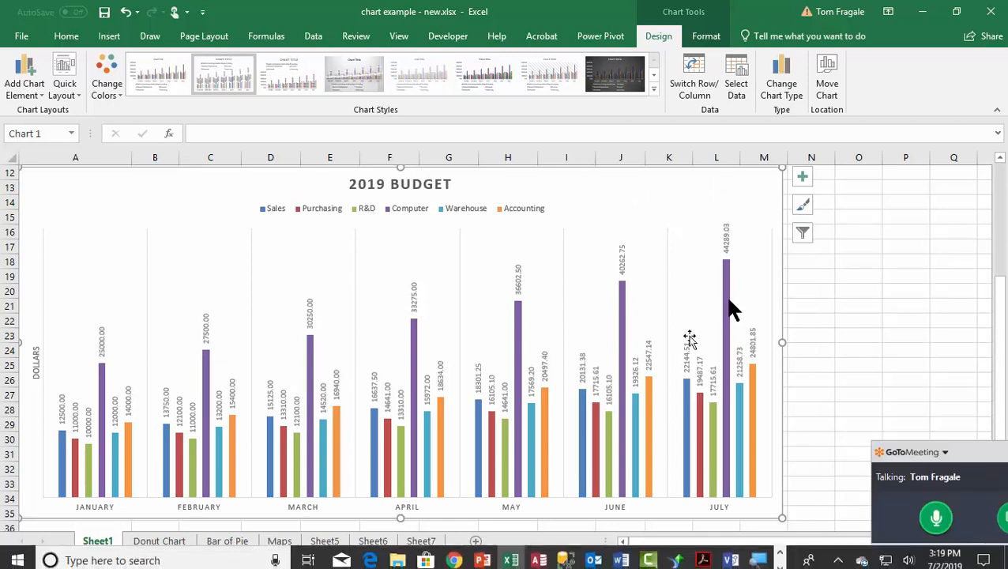
Insert a column sparkline in cell L4 using the Sales data range C4:I4
drag(1000, 291, 1004, 178)
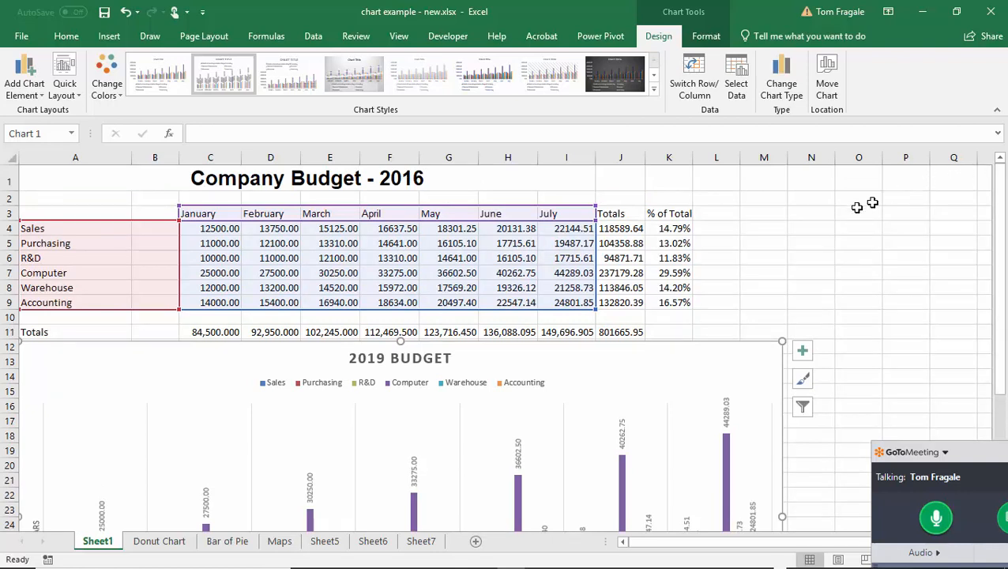
click(729, 231)
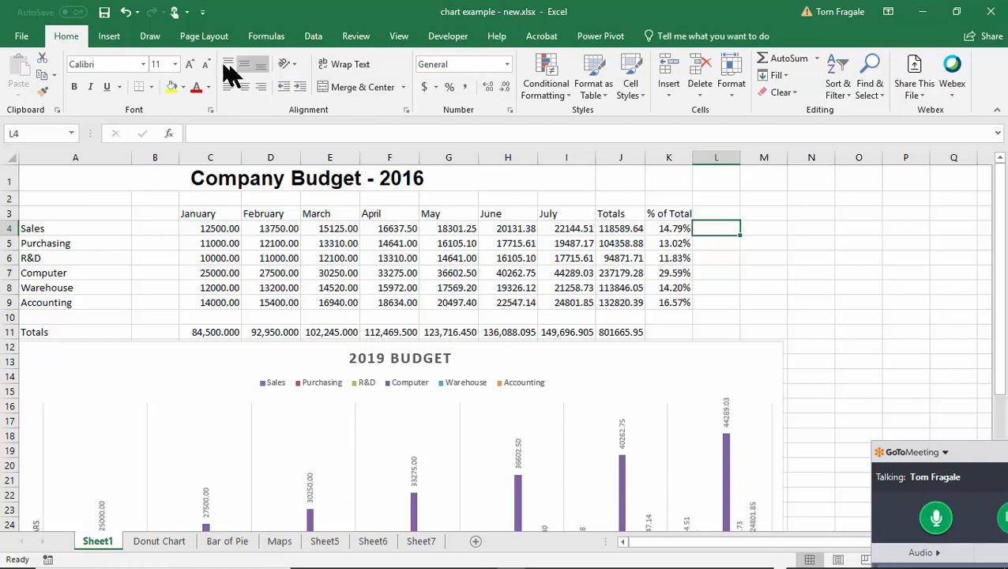
click(106, 38)
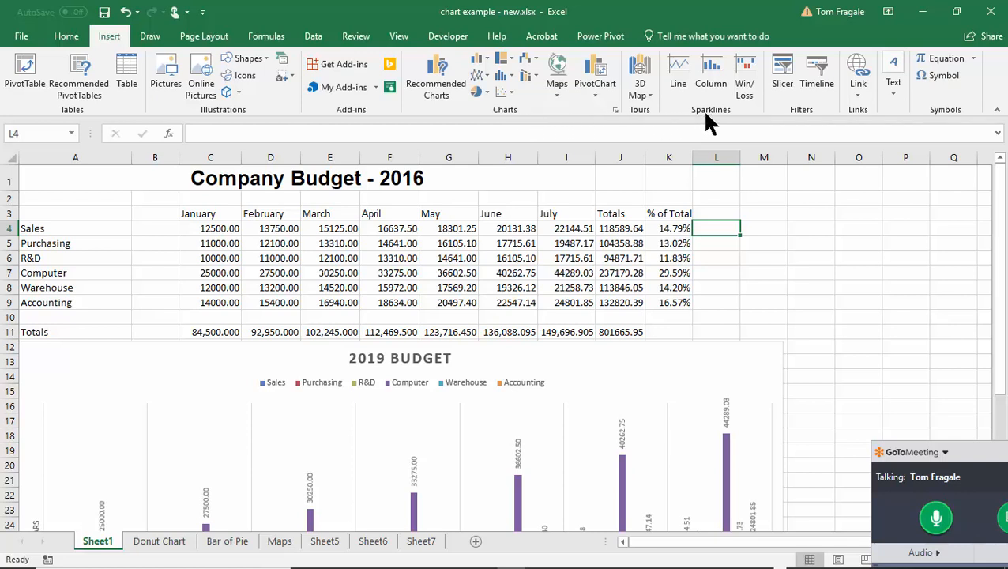
click(716, 67)
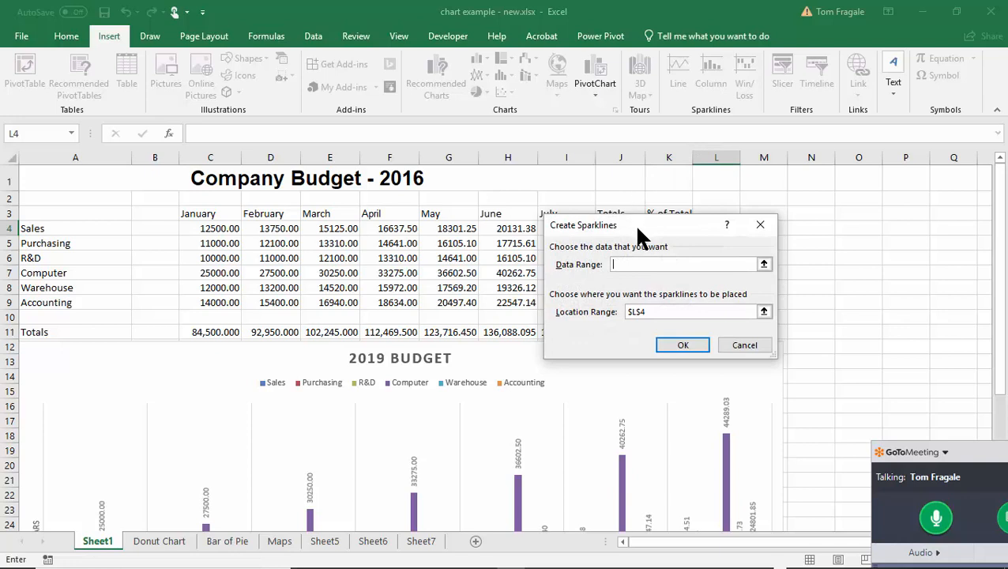
drag(636, 228, 617, 267)
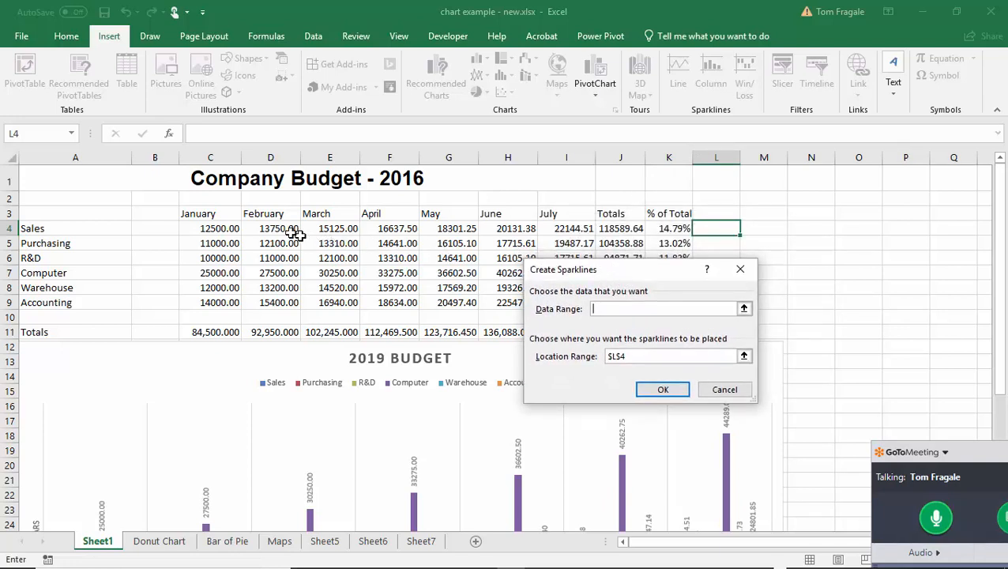
drag(203, 229, 558, 228)
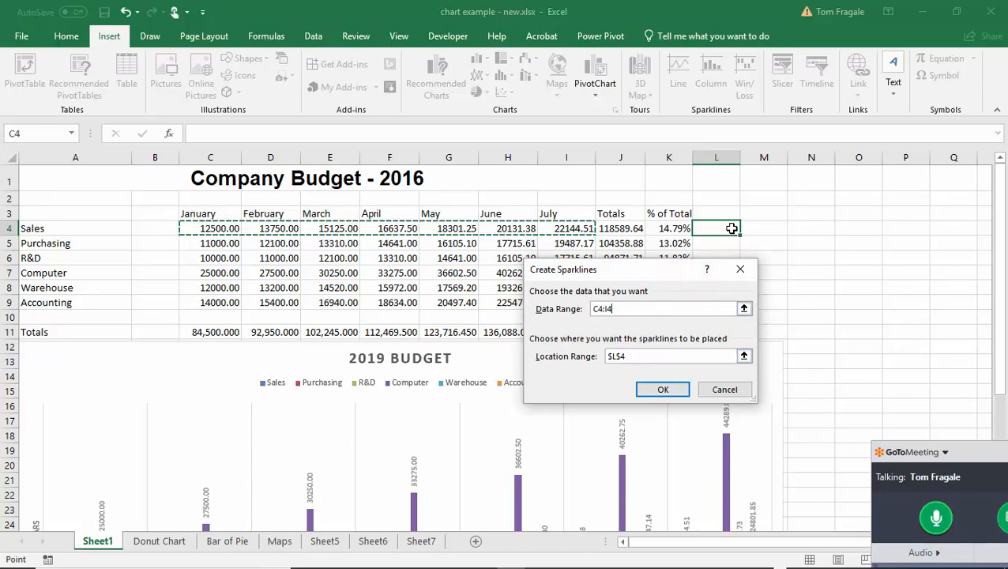
click(664, 386)
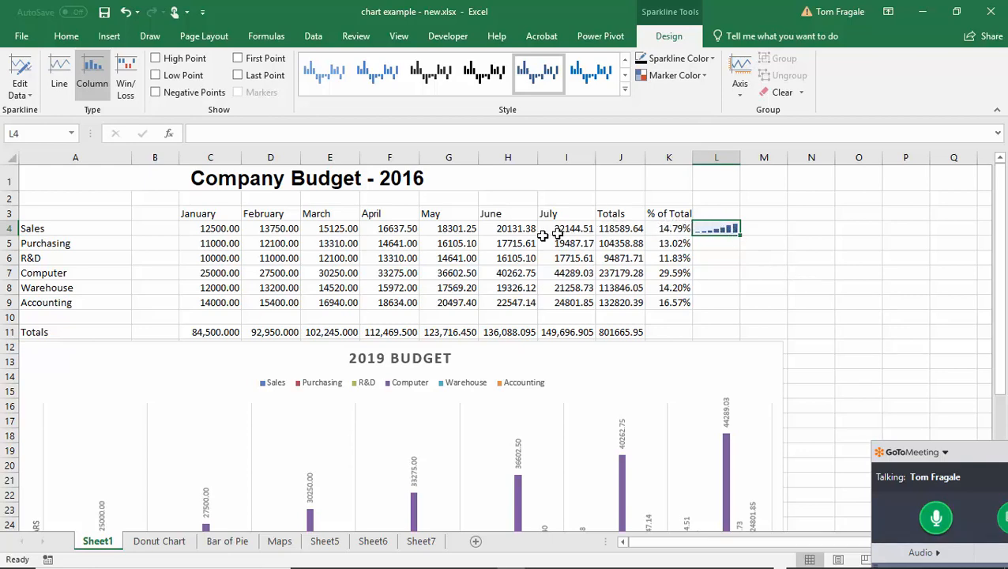
Replace the formula in the May Sales cell G4 with the value 16000
click(451, 228)
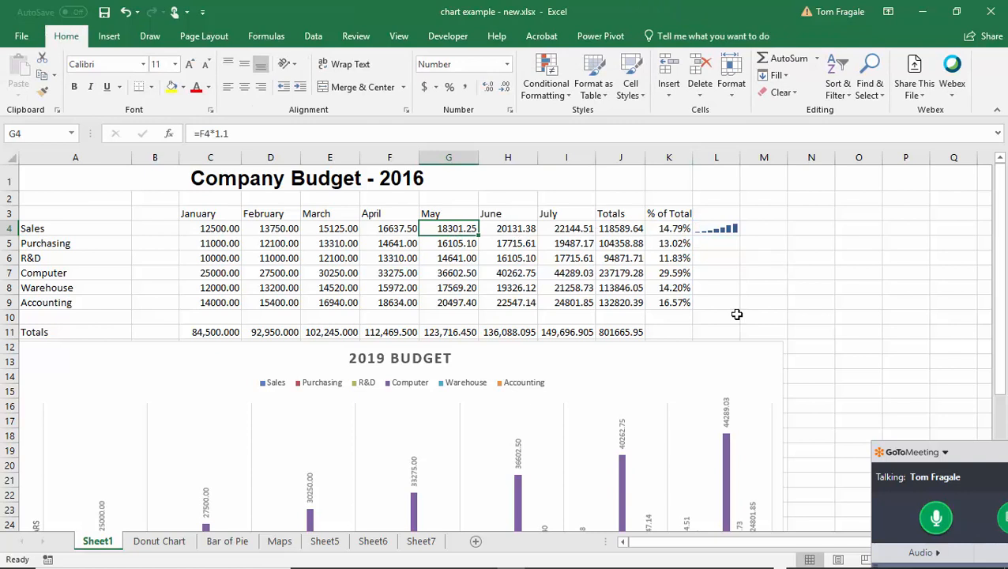
key(F2)
key(BackSpace)
key(BackSpace)
key(BackSpace)
key(BackSpace)
key(BackSpace)
key(BackSpace)
key(BackSpace)
text(16000)
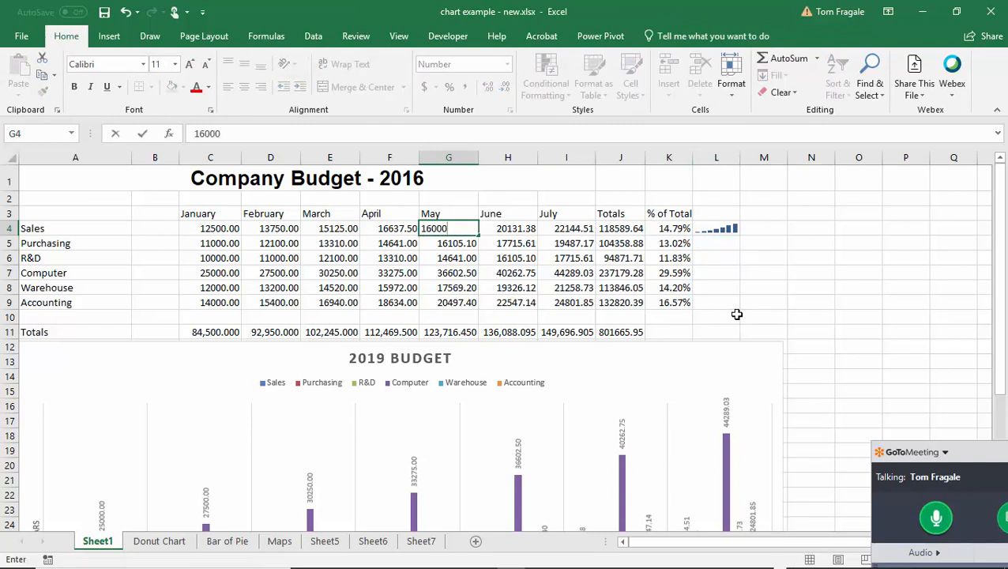
key(Return)
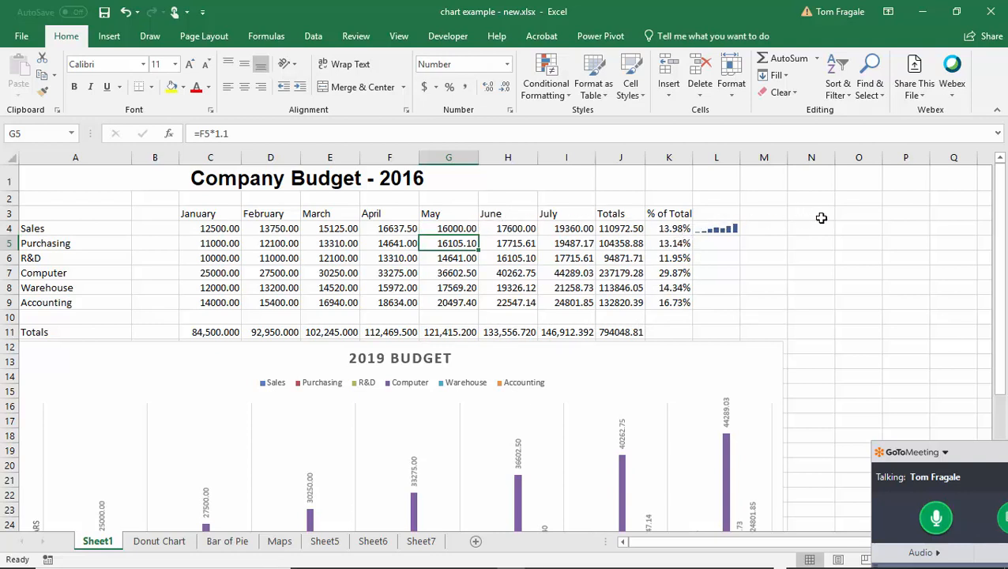
Fill the Sales sparkline in L4 down through L9 to cover the remaining departments
click(720, 229)
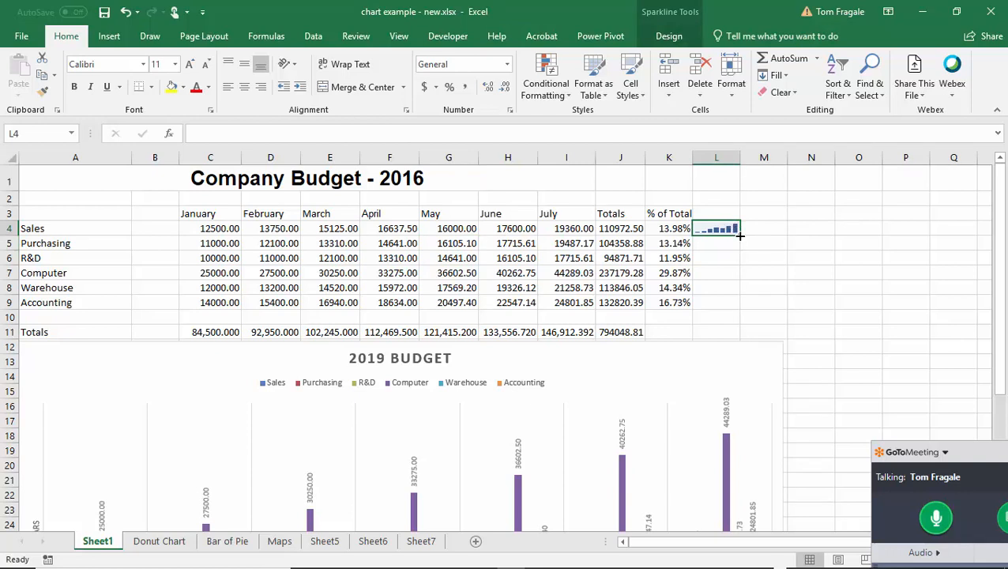
drag(739, 234, 731, 310)
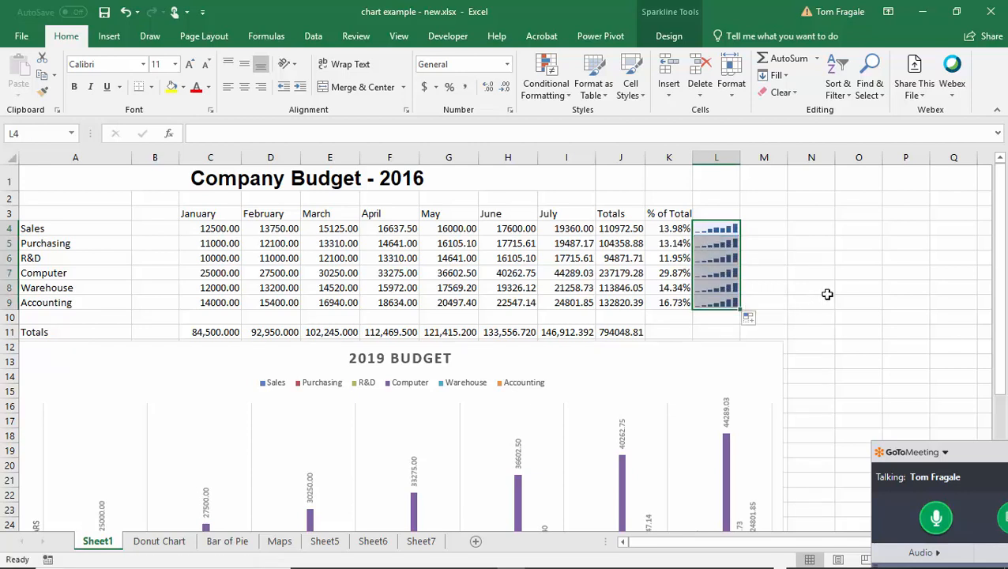
Highlight the high point and low point in the sparkline group L4:L9
click(719, 228)
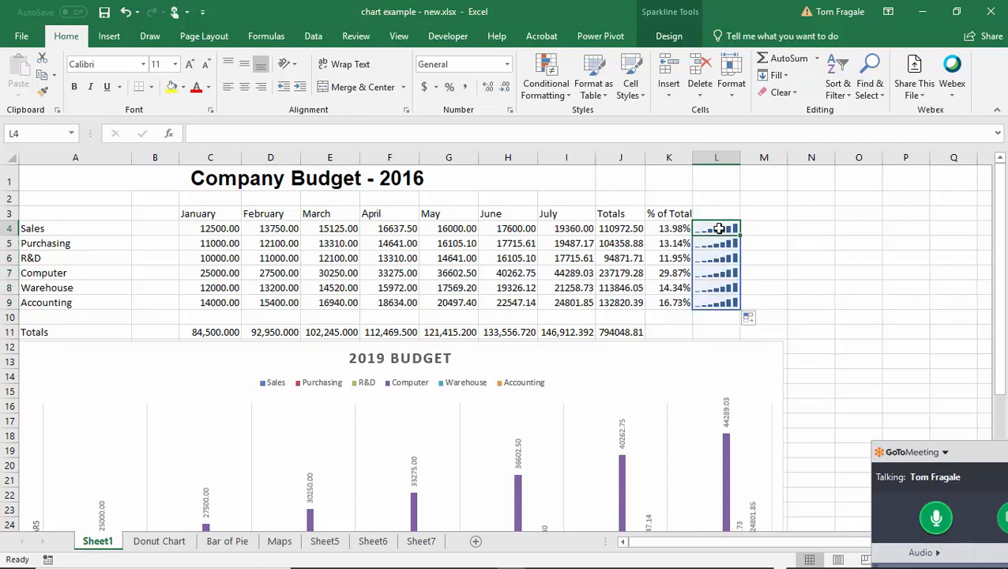
click(671, 37)
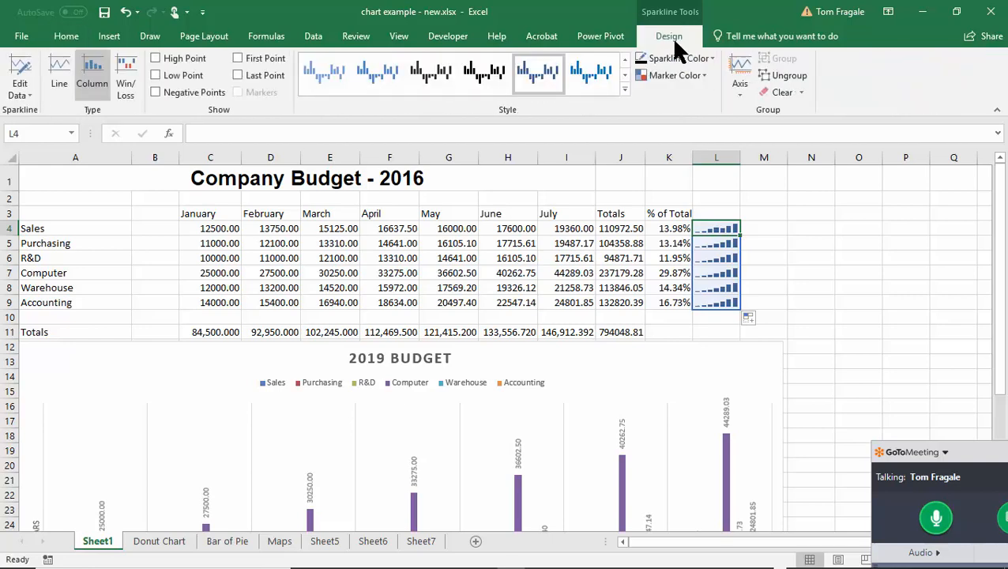
click(699, 59)
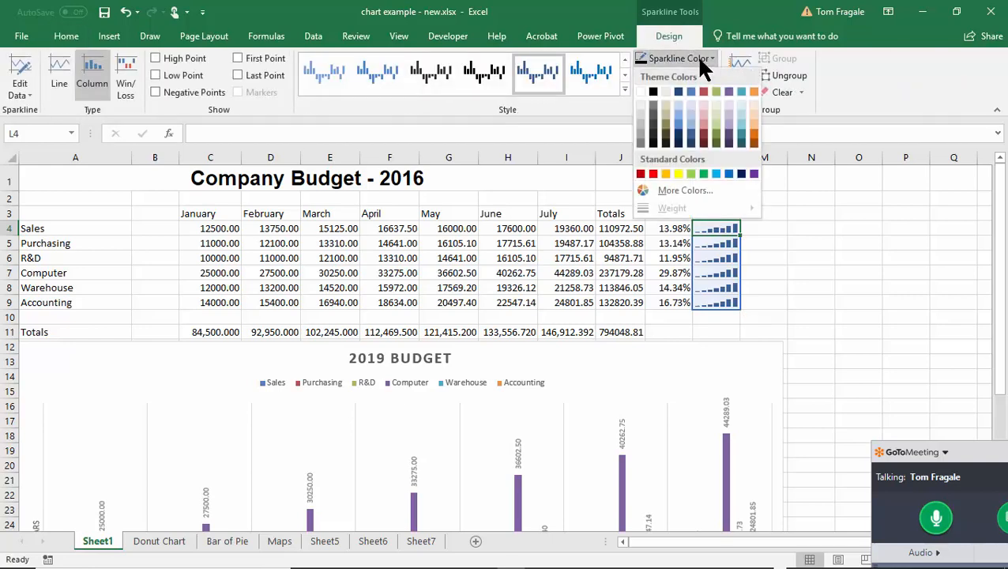
click(699, 59)
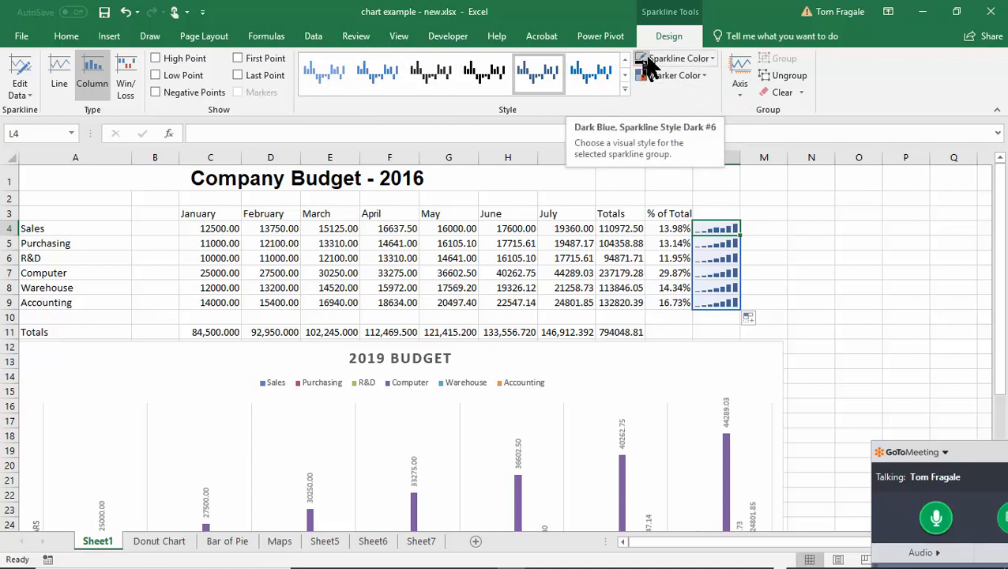
click(155, 58)
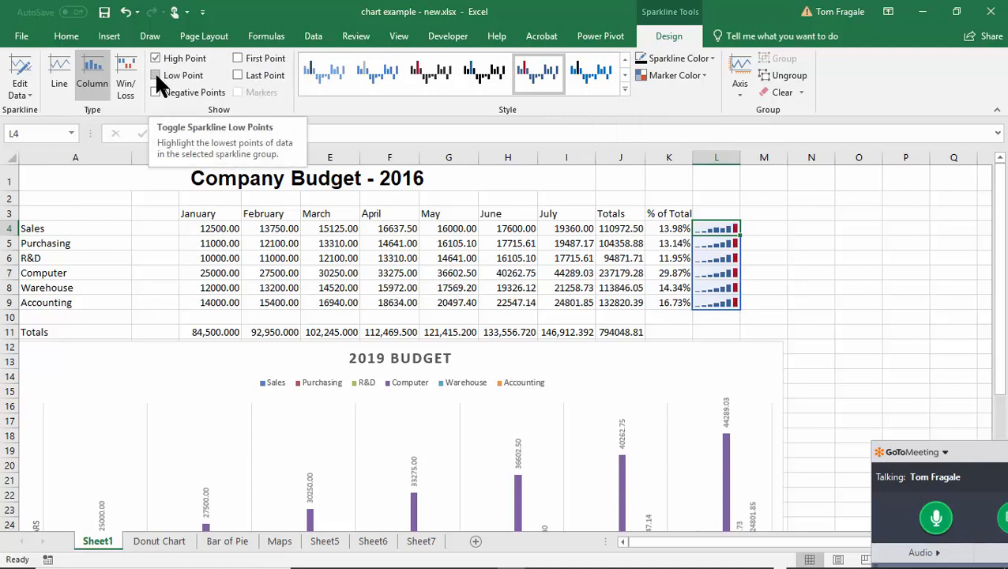
click(156, 75)
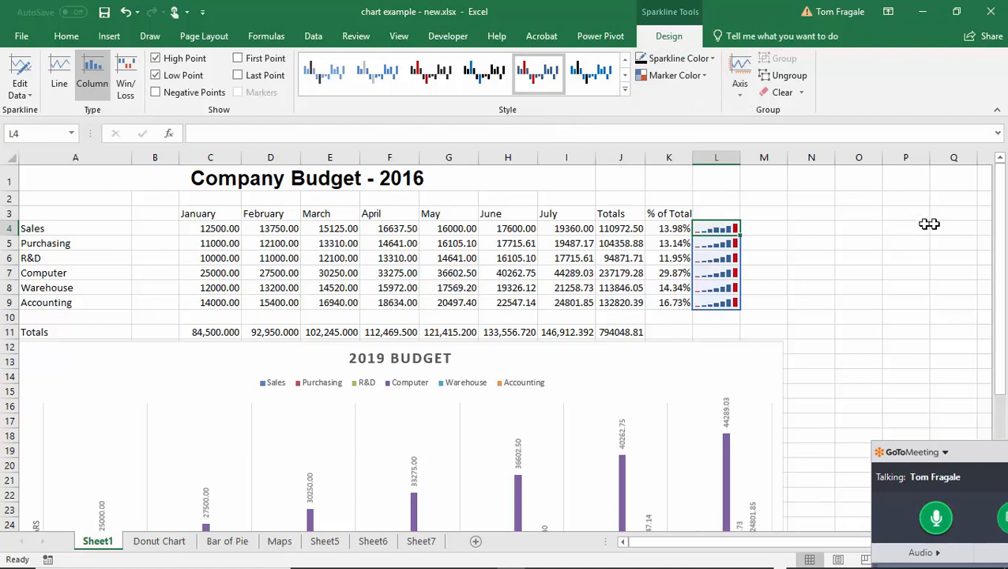
Select the 2019 BUDGET chart title and look through its shape fill, outline and effects options
drag(1000, 199, 977, 286)
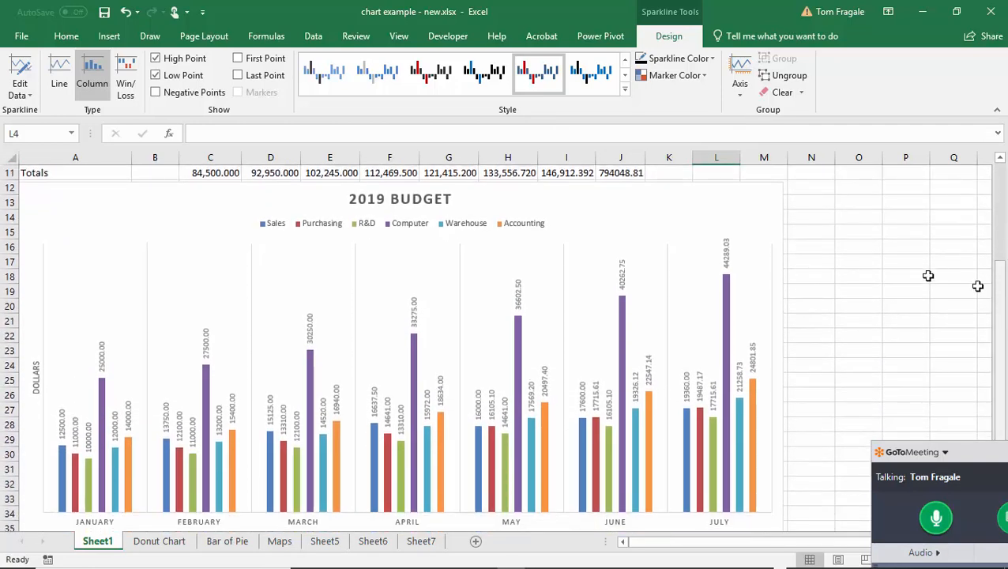
click(402, 201)
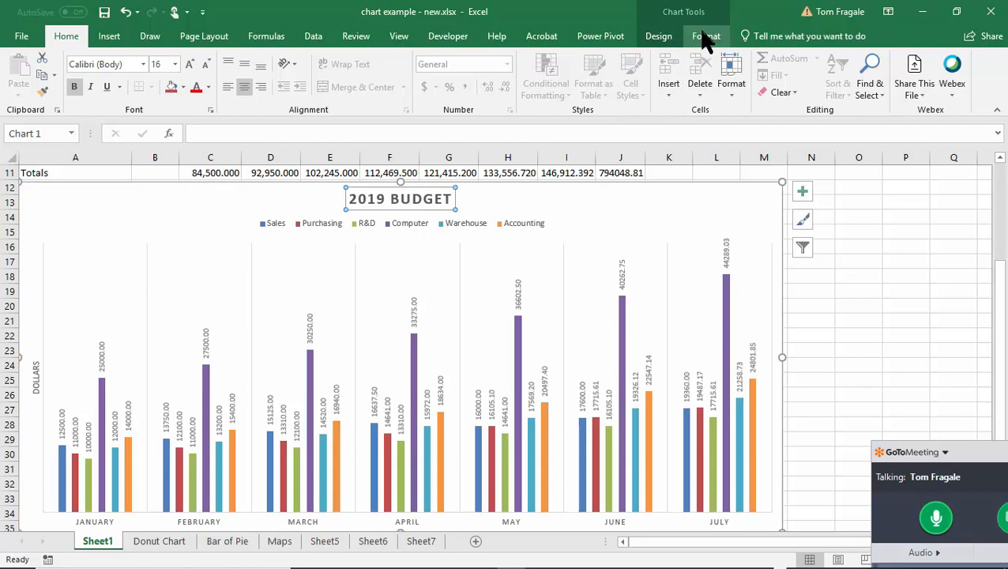
key(ctrl)
key(ctrl)
key(ctrl)
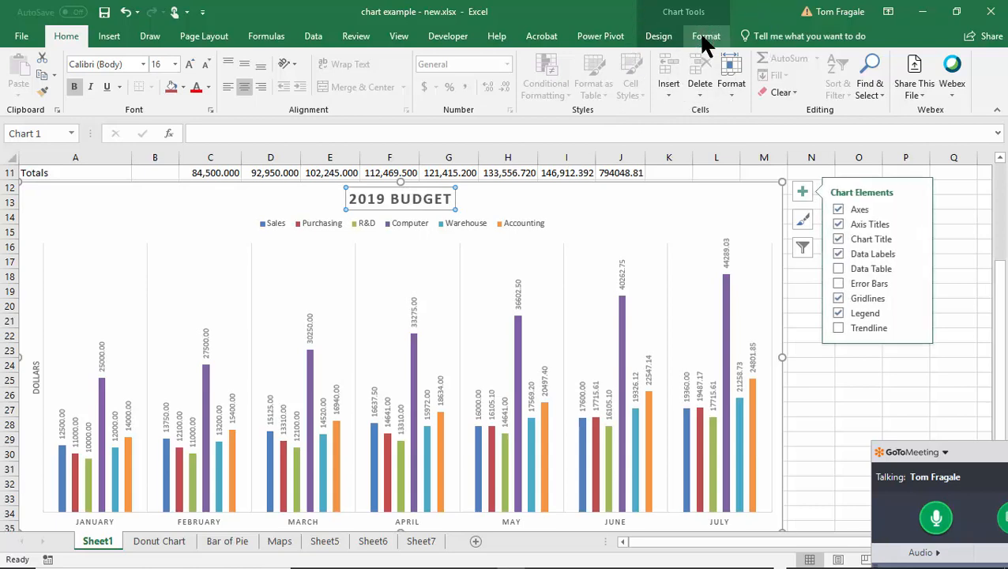
click(701, 38)
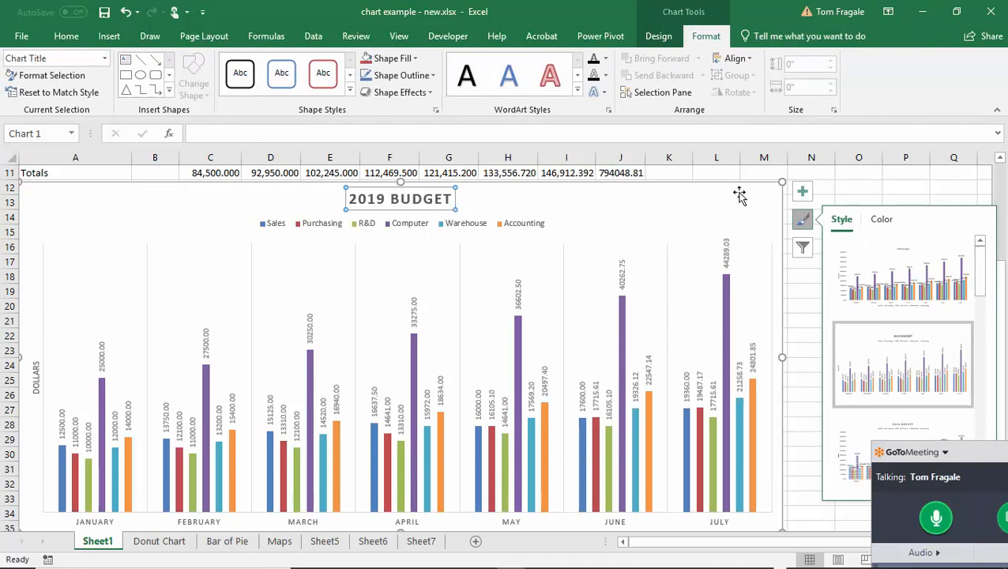
click(801, 221)
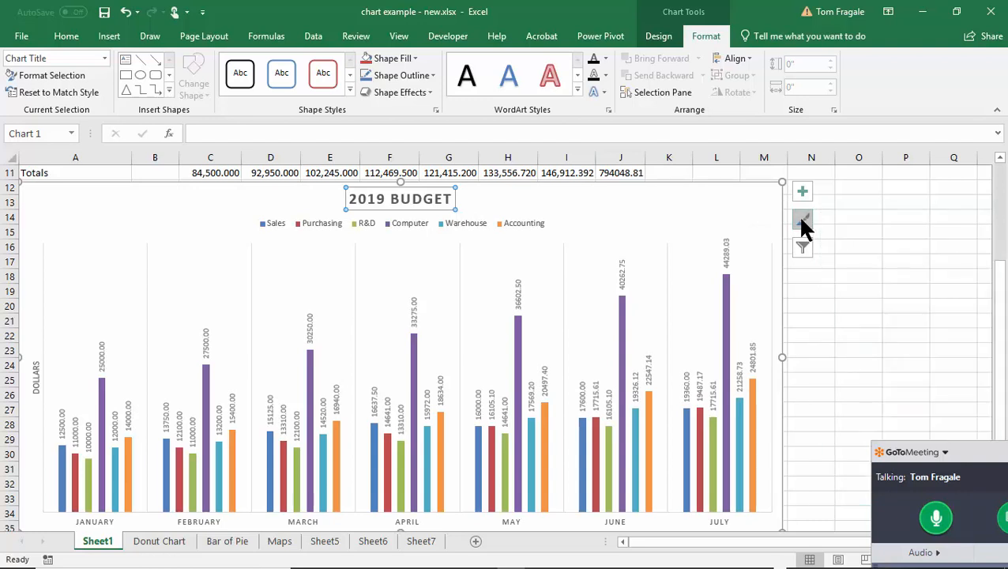
click(417, 62)
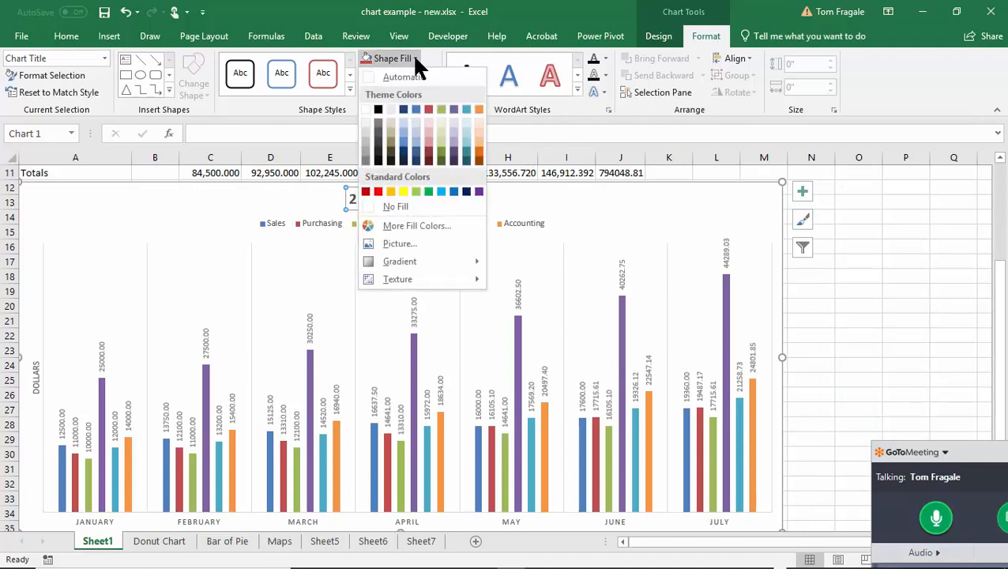
click(416, 62)
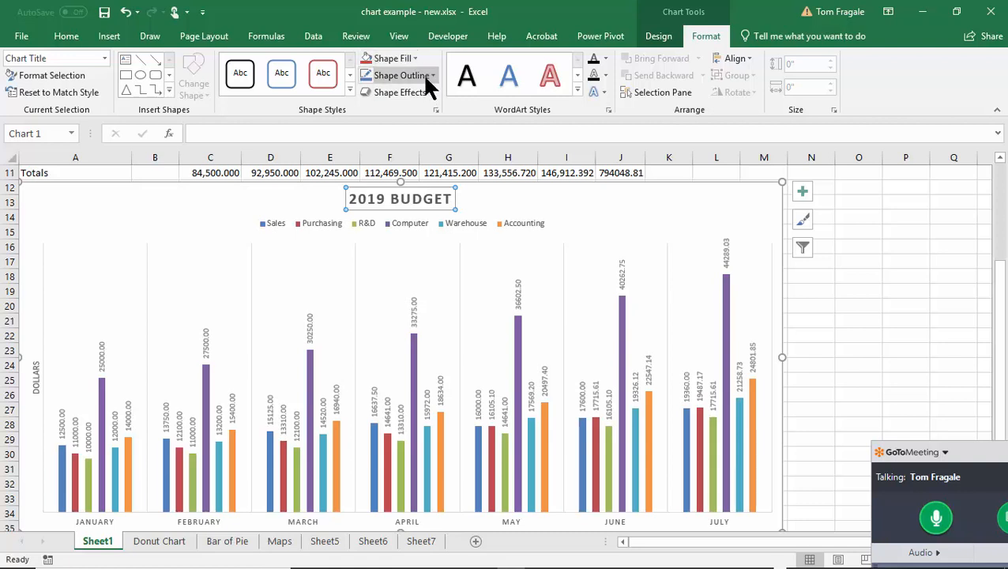
click(425, 76)
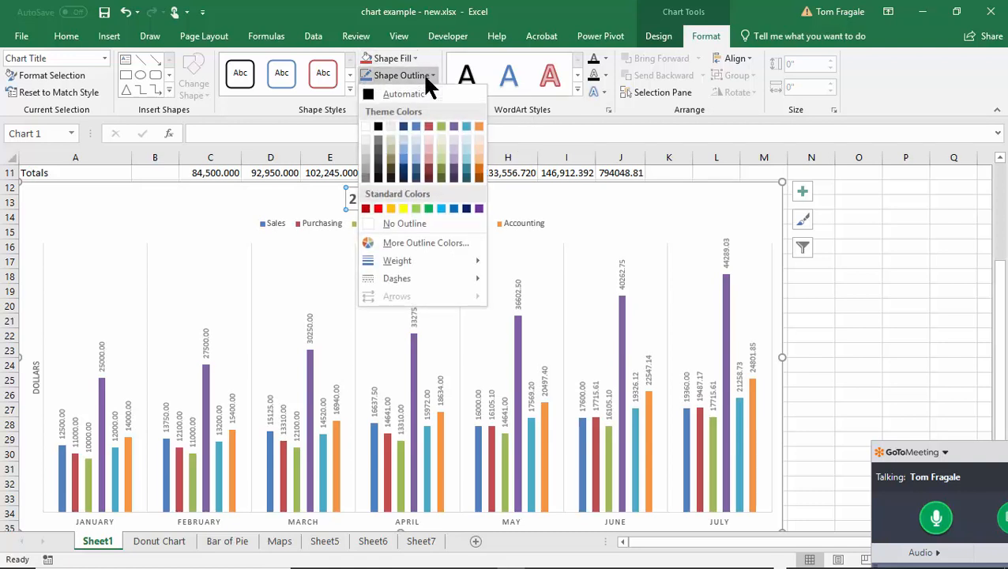
click(431, 52)
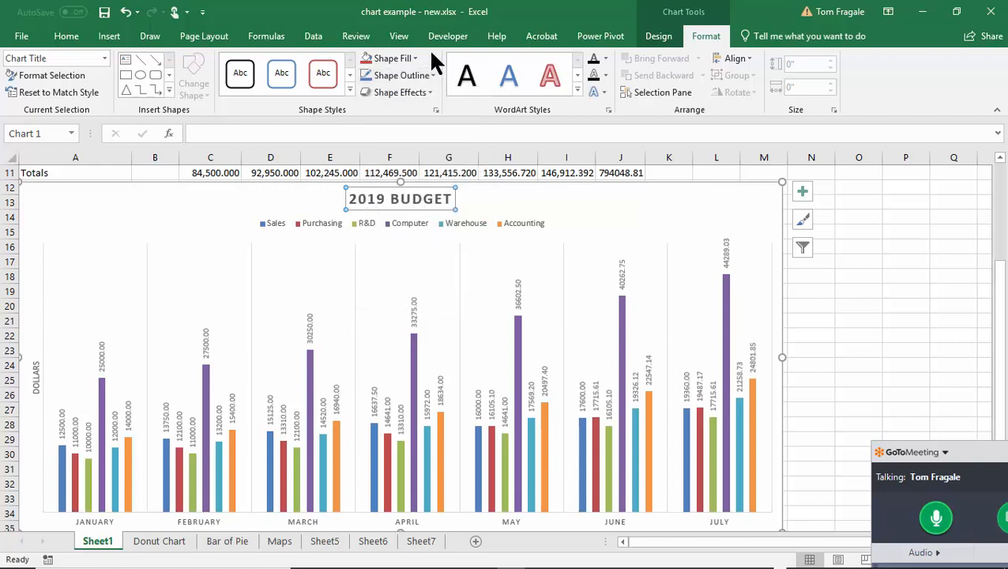
click(427, 99)
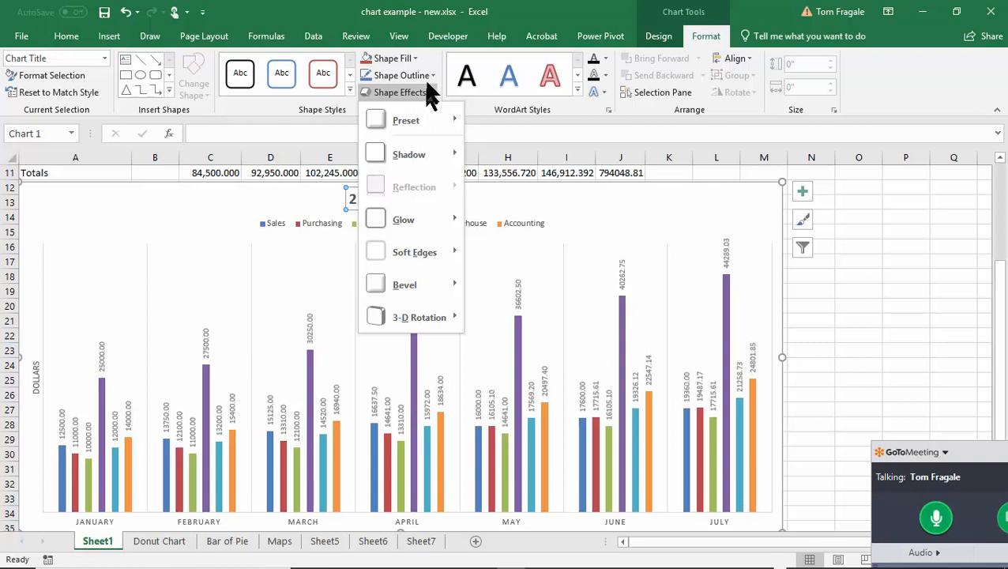
click(425, 57)
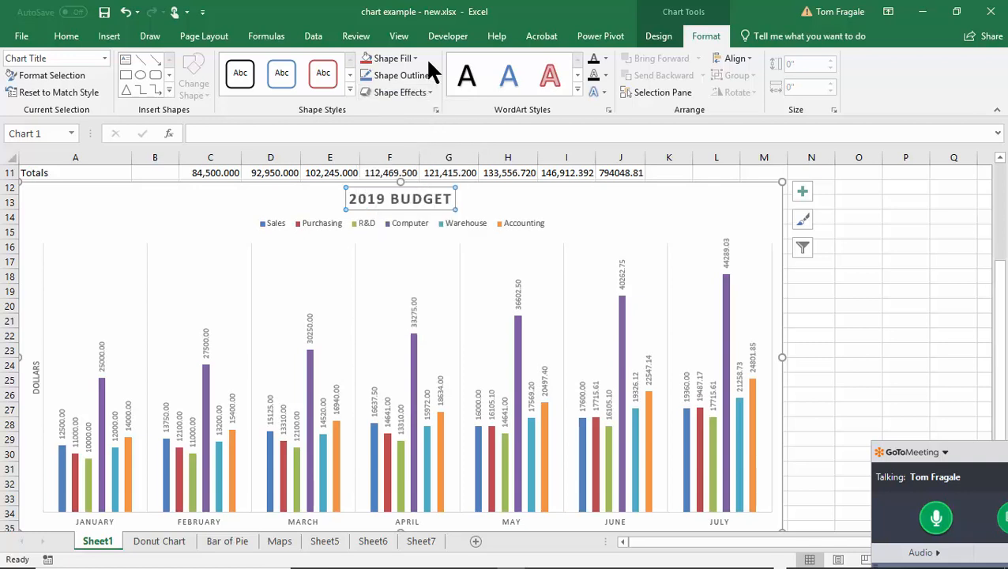
Apply the solid red filled theme shape style with white text to the 2019 BUDGET chart title
key(ctrl)
click(351, 89)
key(ctrl)
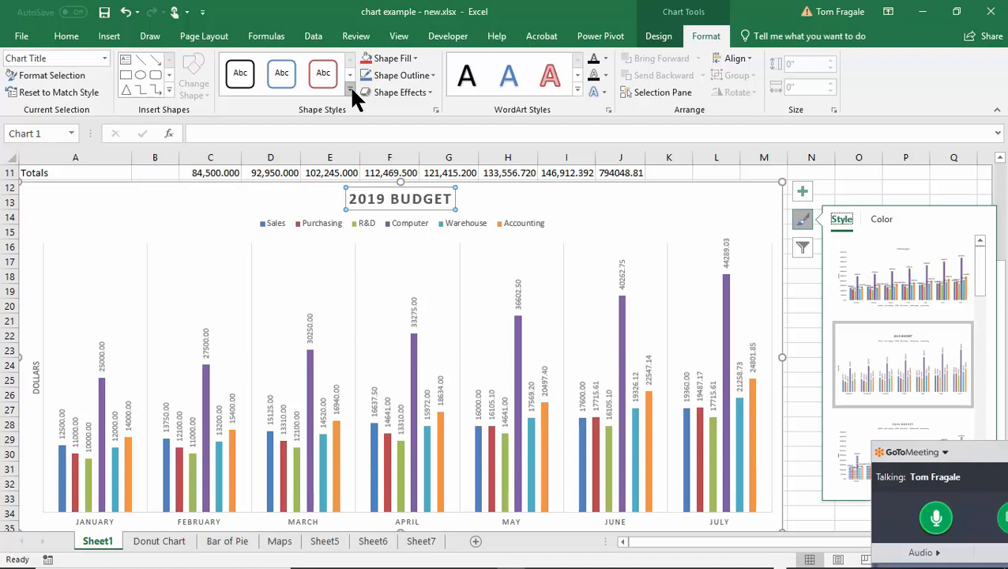
click(350, 89)
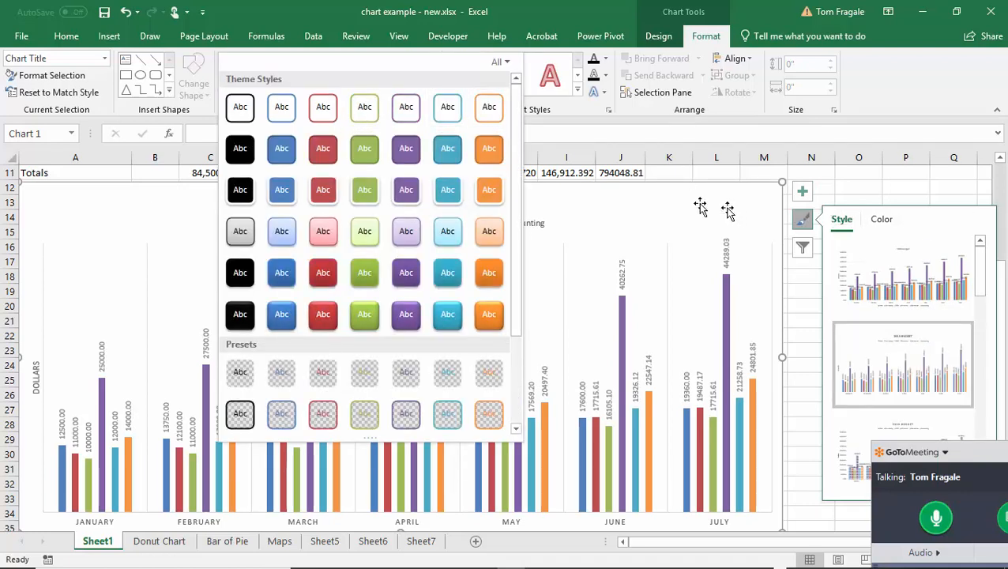
click(322, 155)
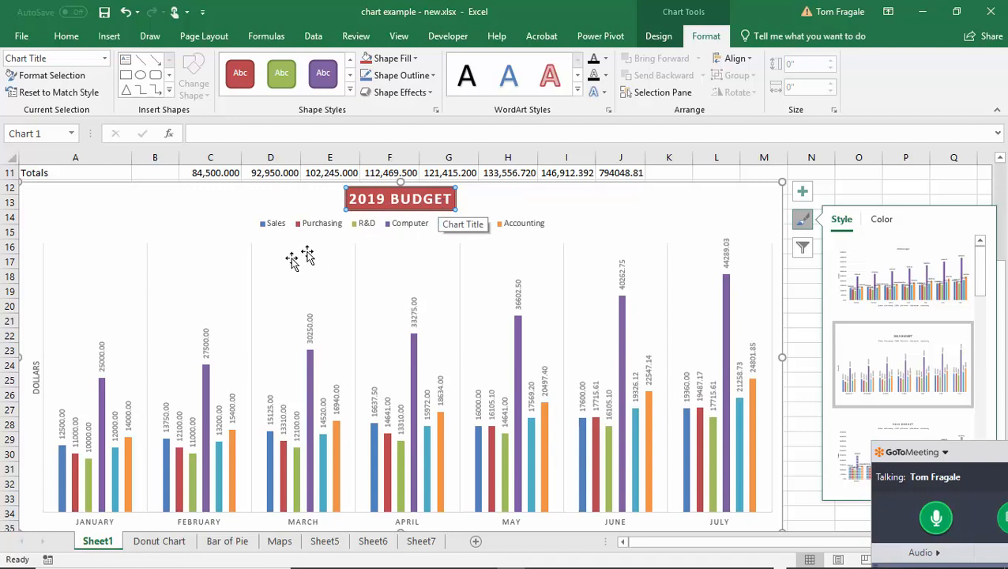
Give the DOLLARS vertical axis title the same solid red filled shape style
click(37, 375)
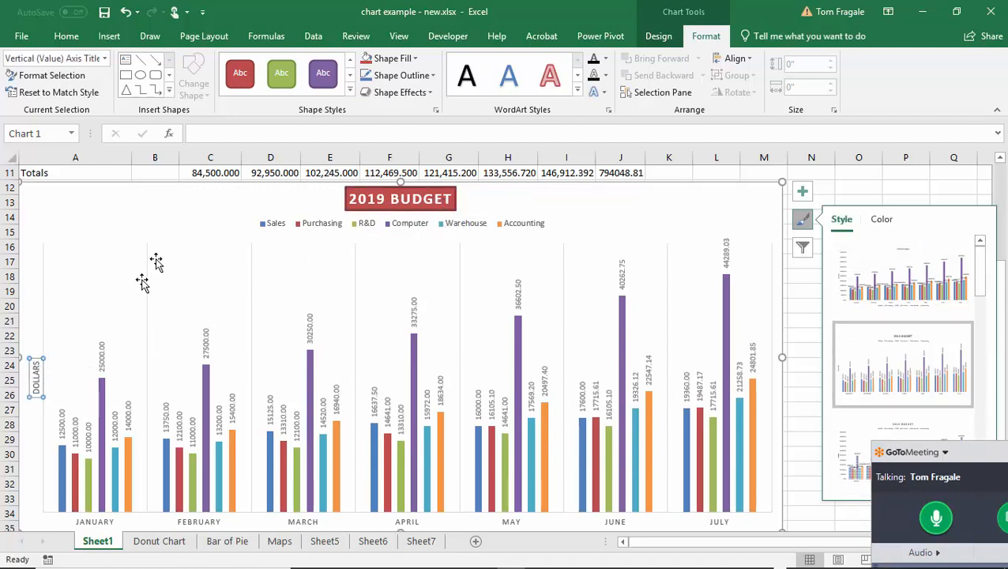
click(248, 83)
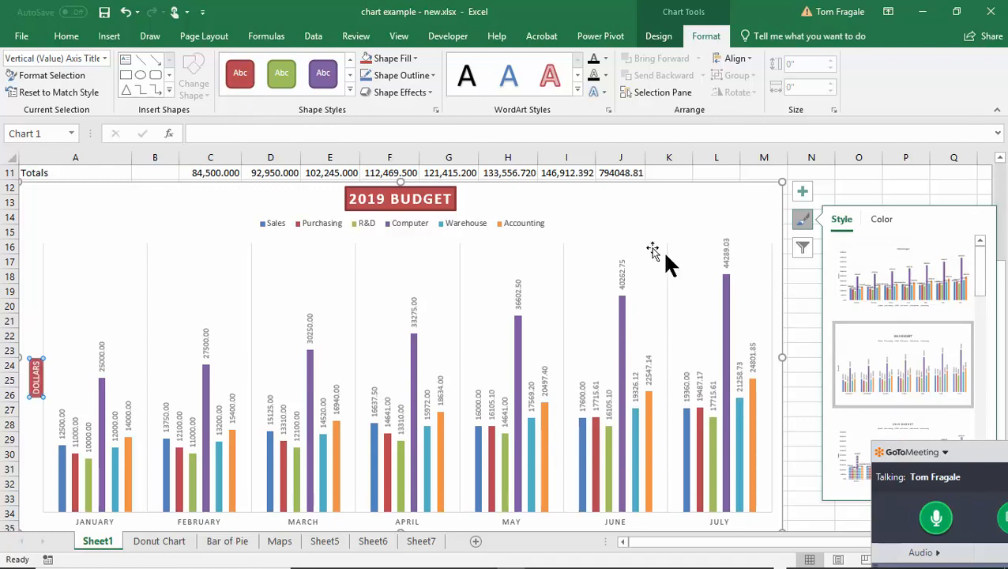
click(802, 222)
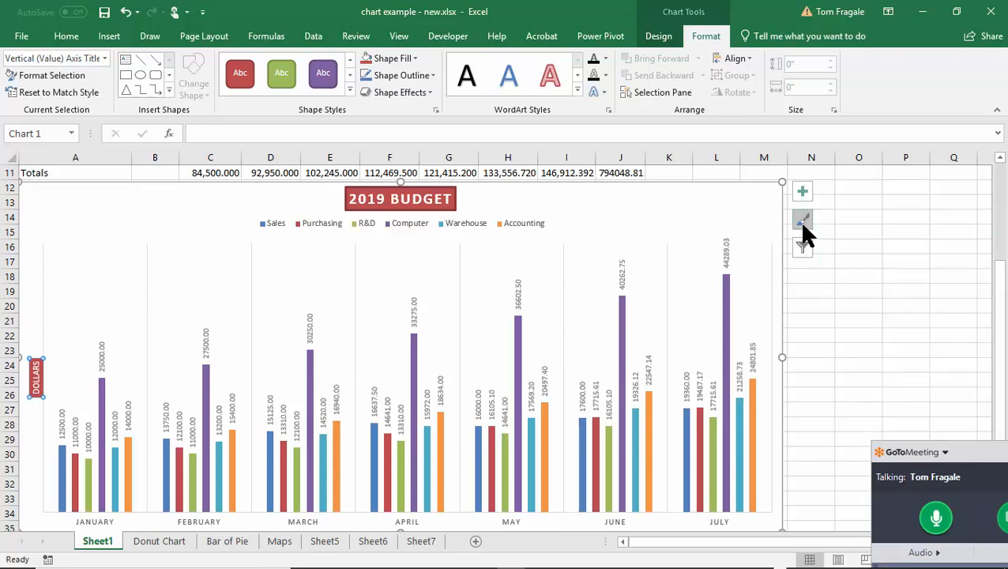
Examine the detailed fill and border formatting options for the chart title
mouse_move(1004, 308)
mouse_down()
mouse_move(1001, 349)
mouse_move(998, 319)
mouse_up()
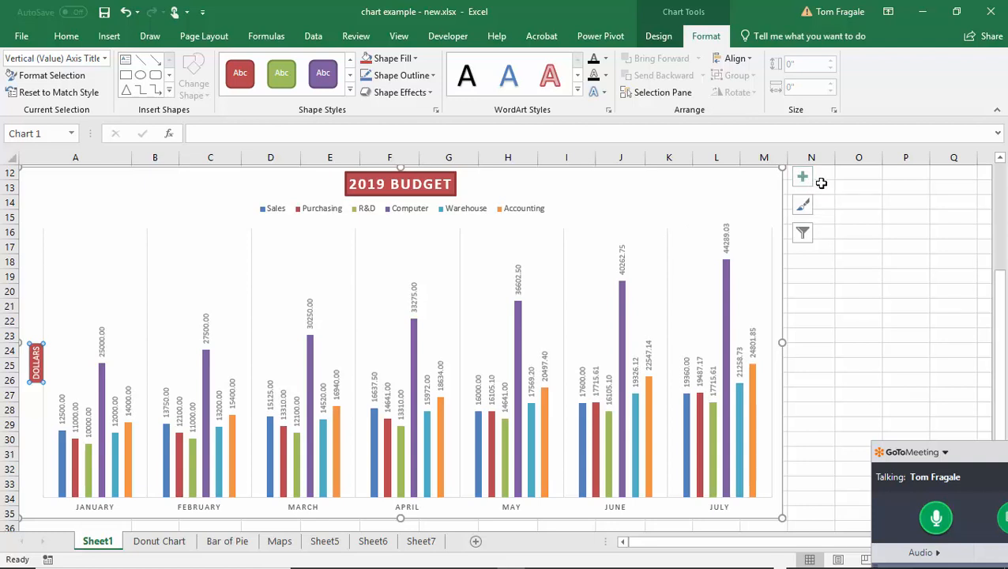
double_click(424, 184)
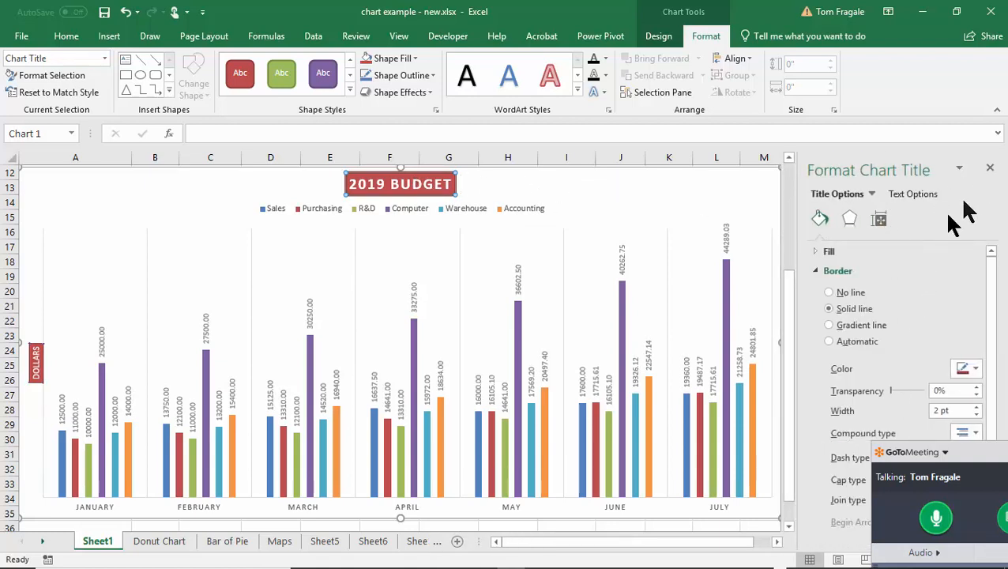
click(990, 167)
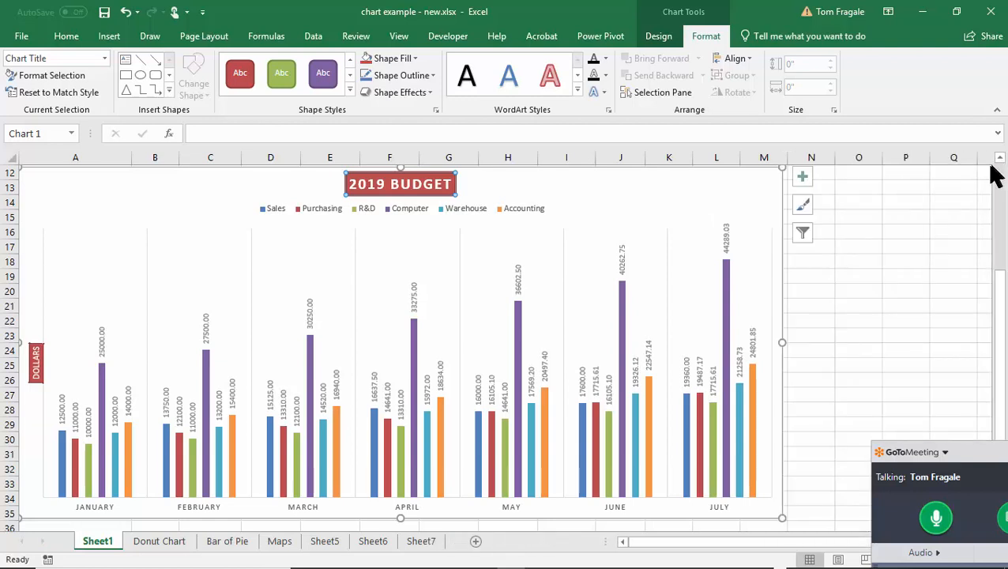
Save the workbook and copy the entire 2019 BUDGET column chart
click(106, 15)
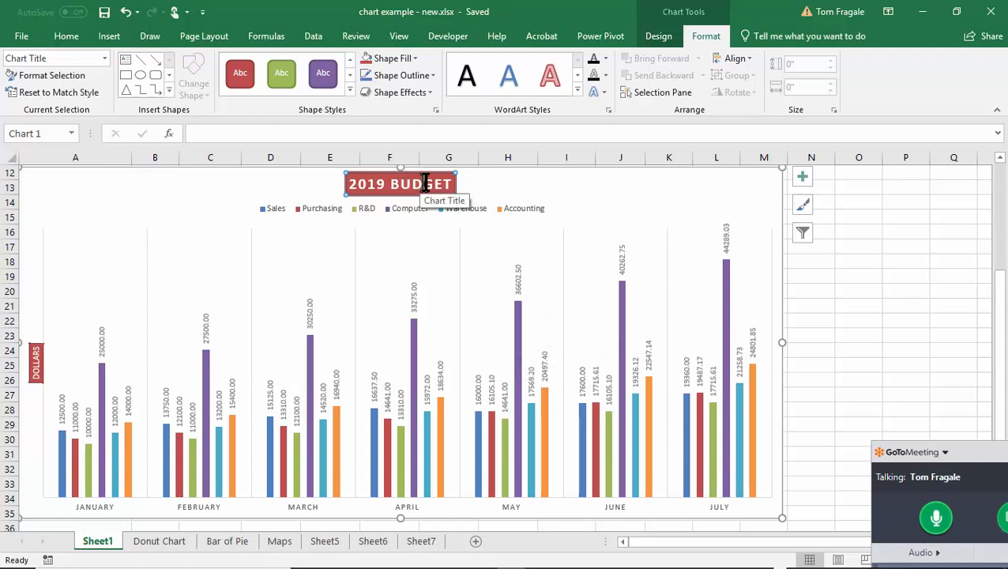
click(640, 183)
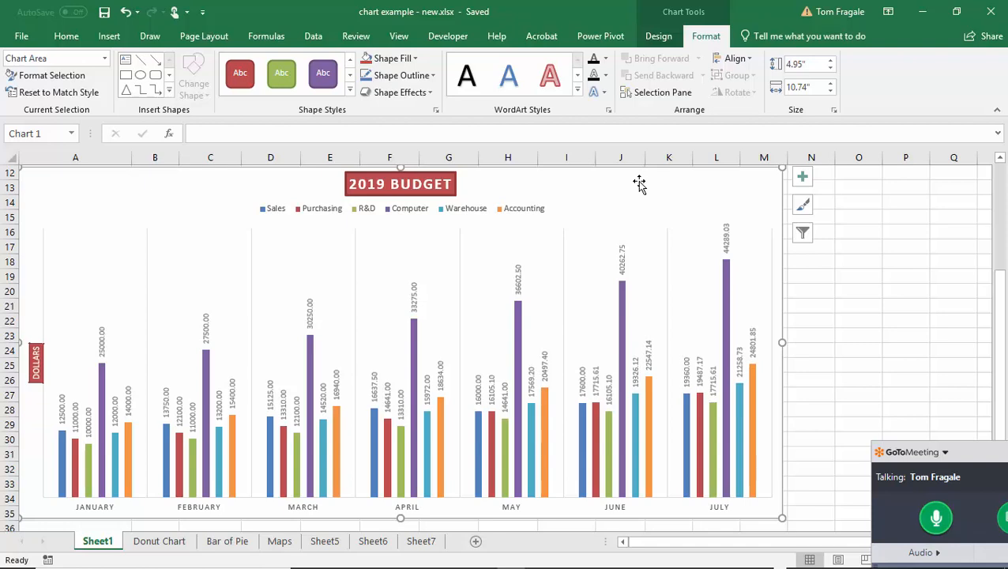
right_click(638, 183)
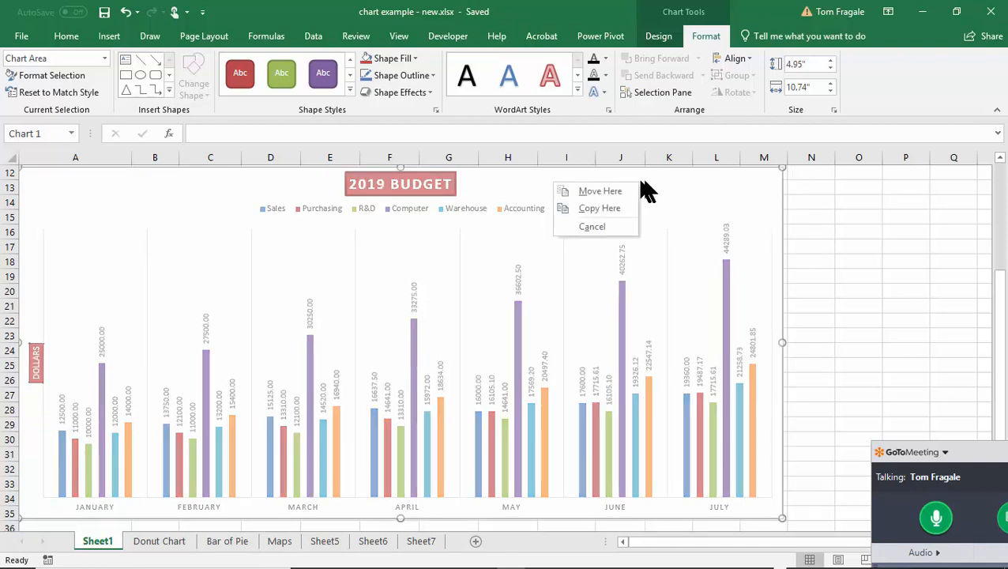
right_click(666, 181)
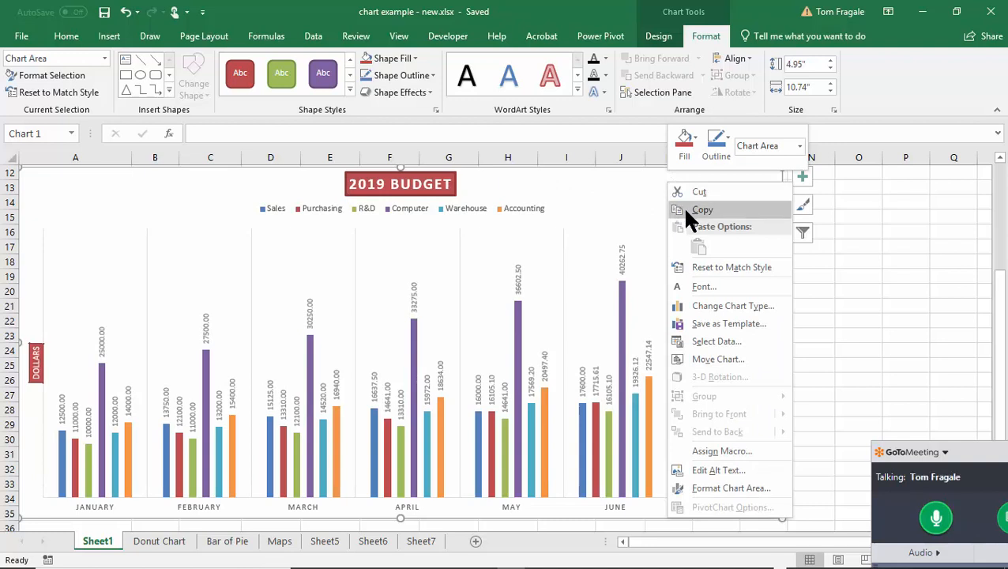
click(686, 211)
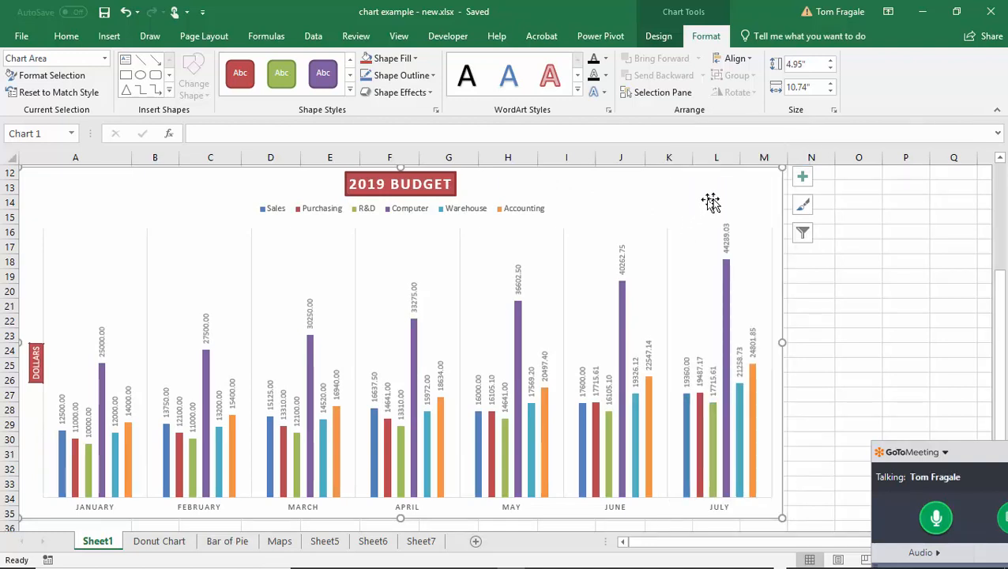
right_click(260, 181)
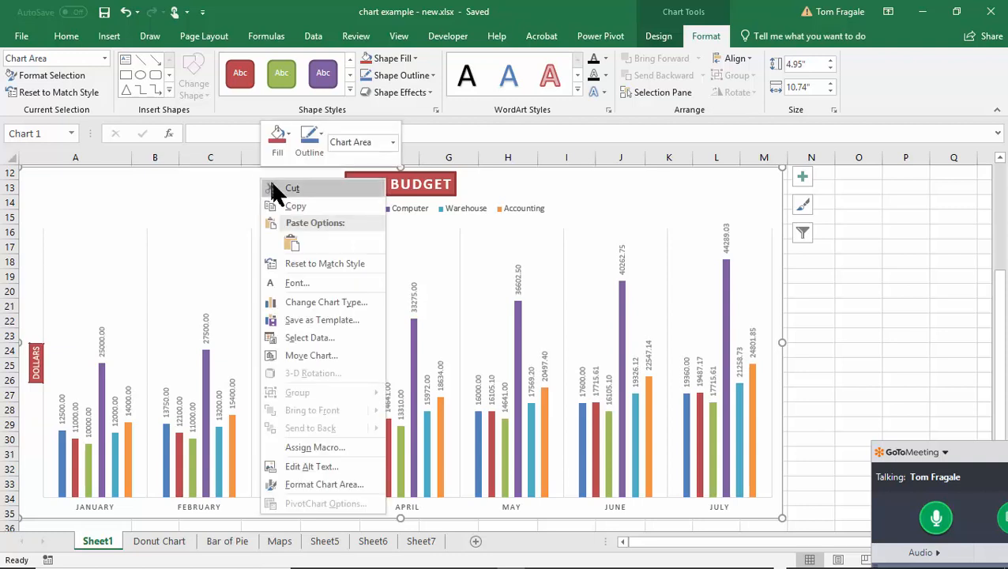
click(282, 205)
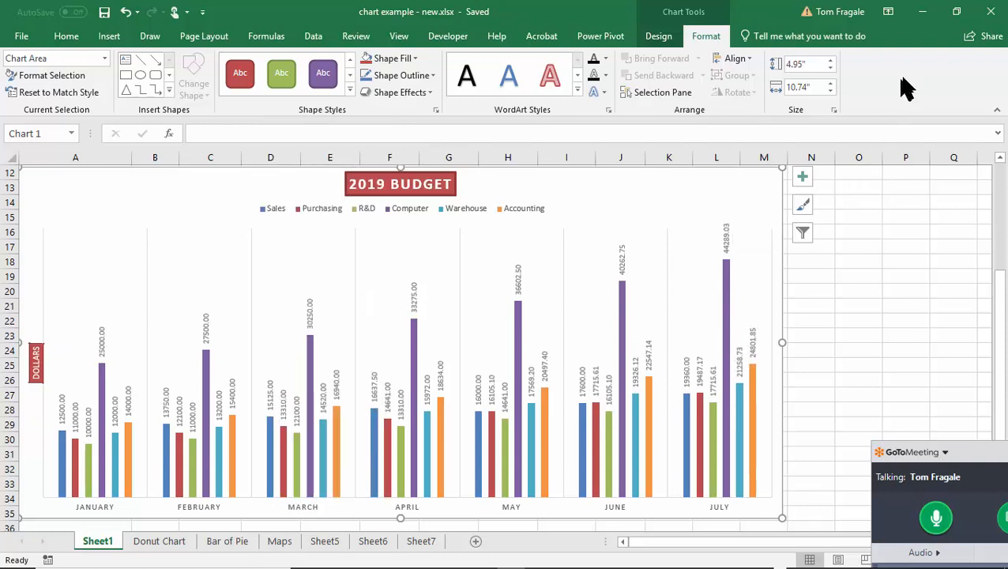
Switch to PowerPoint and create a new blank presentation
click(922, 17)
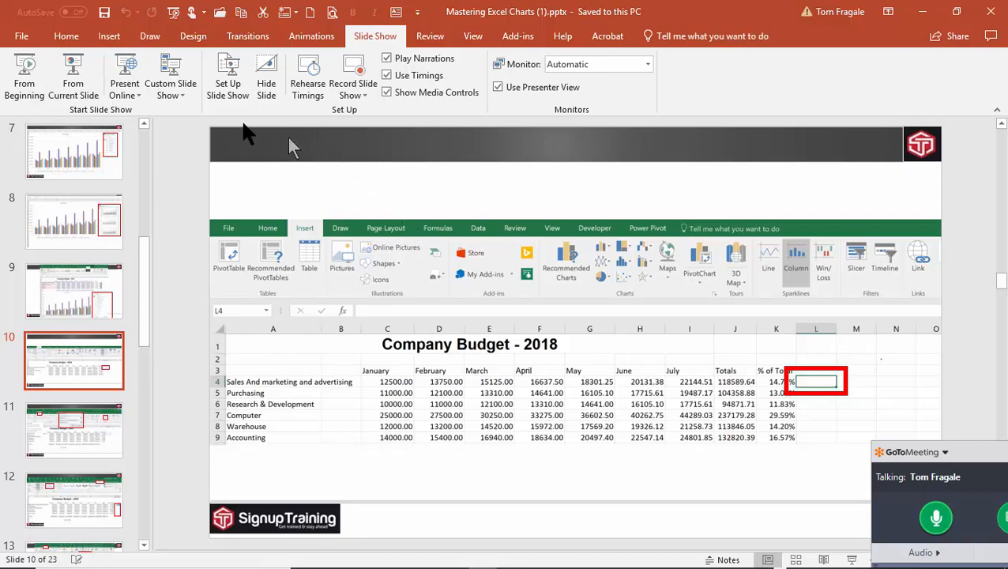
click(22, 40)
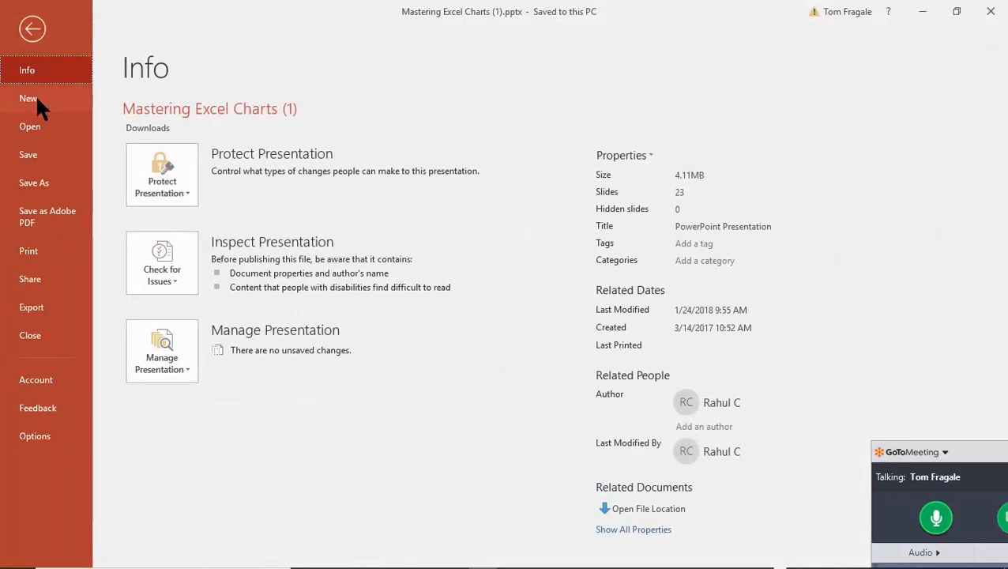
click(36, 95)
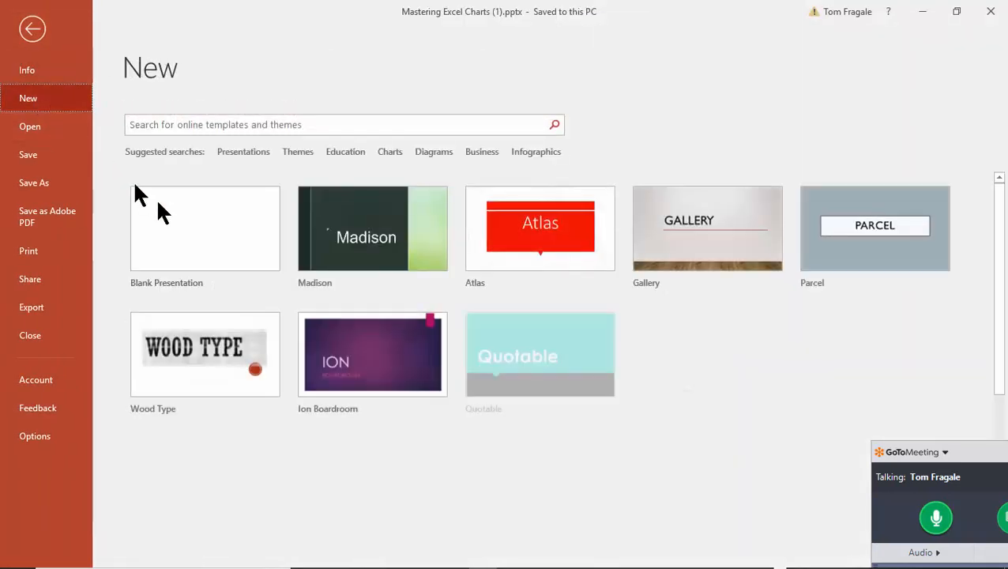
click(233, 259)
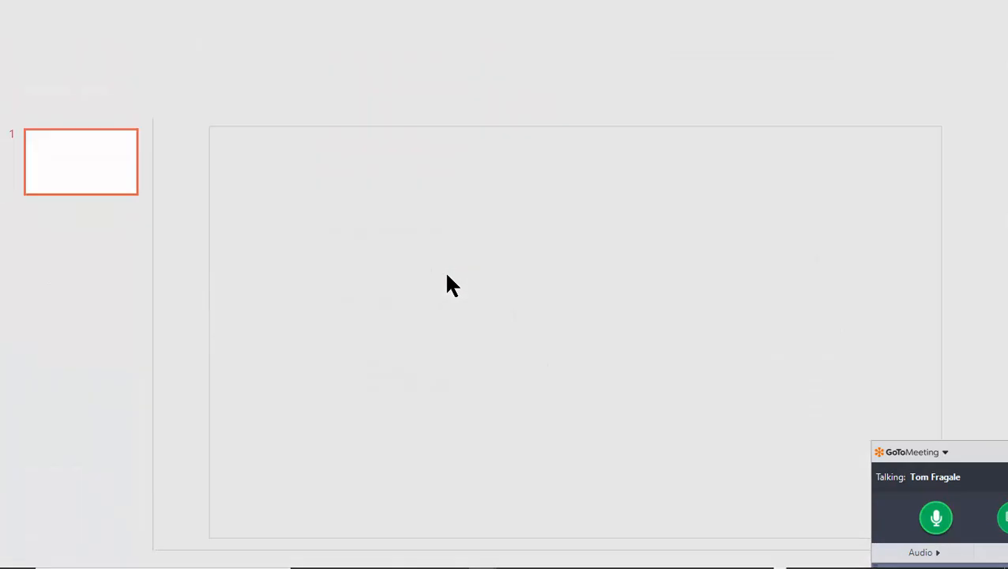
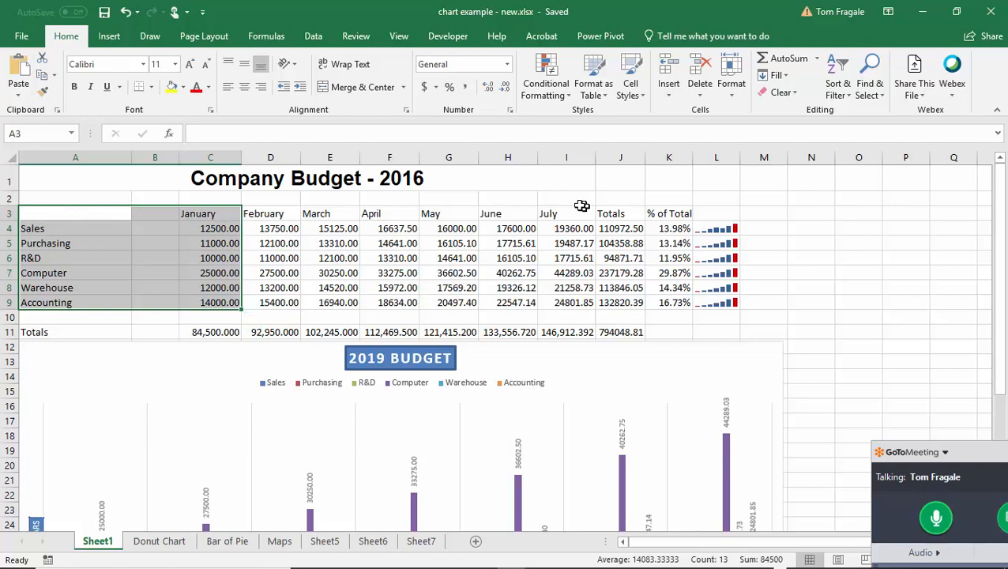
Insert a basic 2-D pie chart of the departments' January figures from the range A3:C9
click(110, 40)
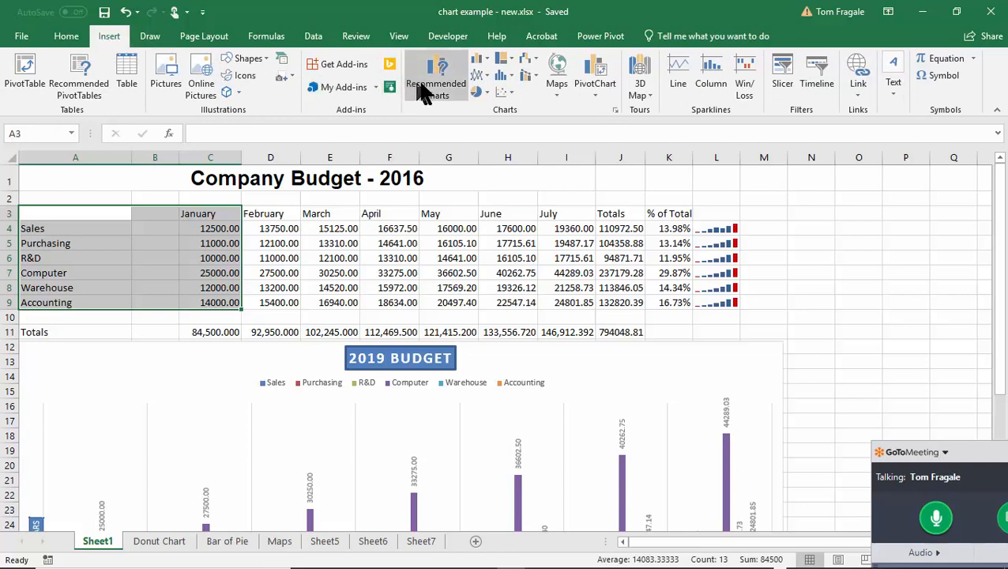
click(474, 90)
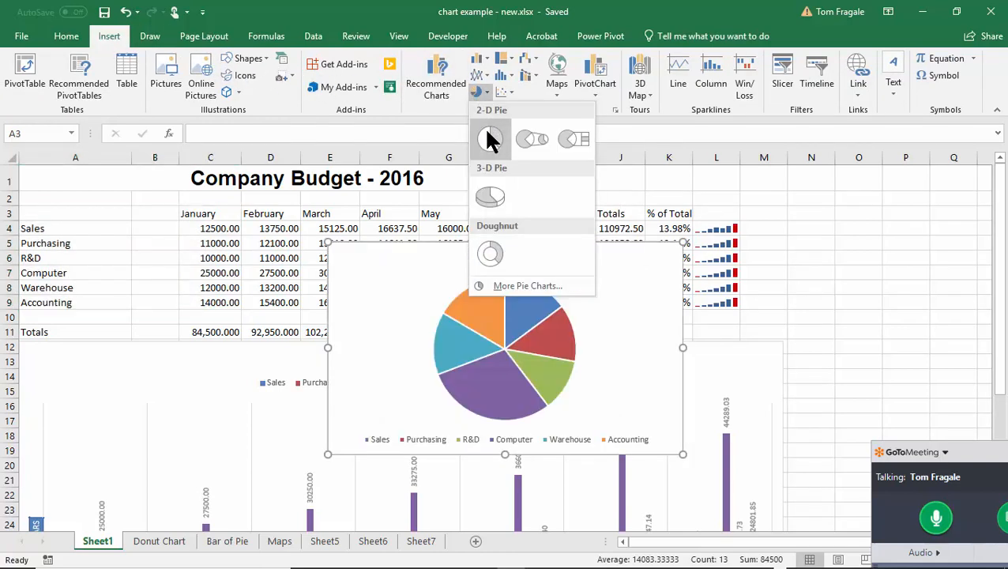
click(488, 138)
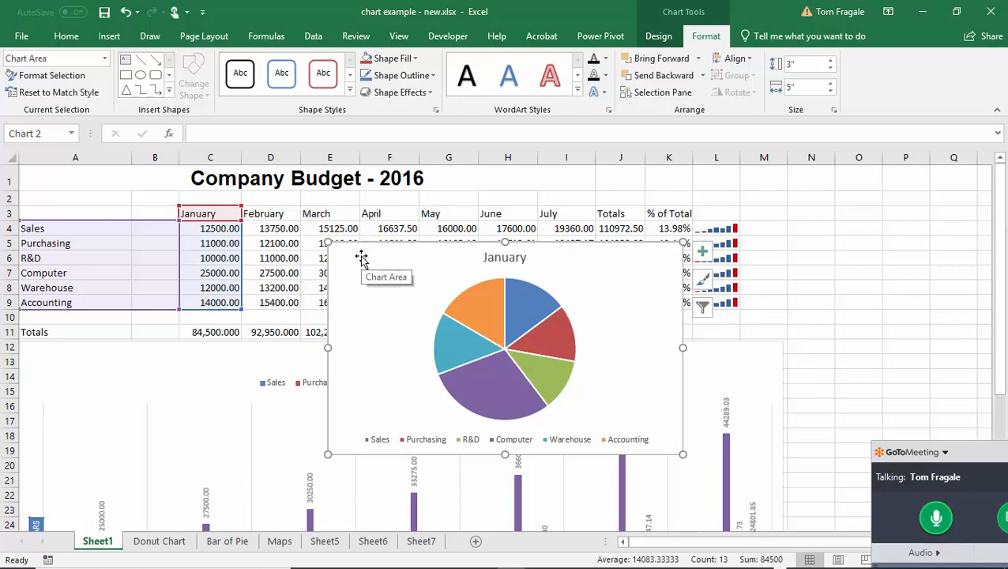
Move the January pie chart beside the budget table, starting at column N, and enlarge it to about 4.43" high by 7.37" wide
drag(361, 259, 825, 202)
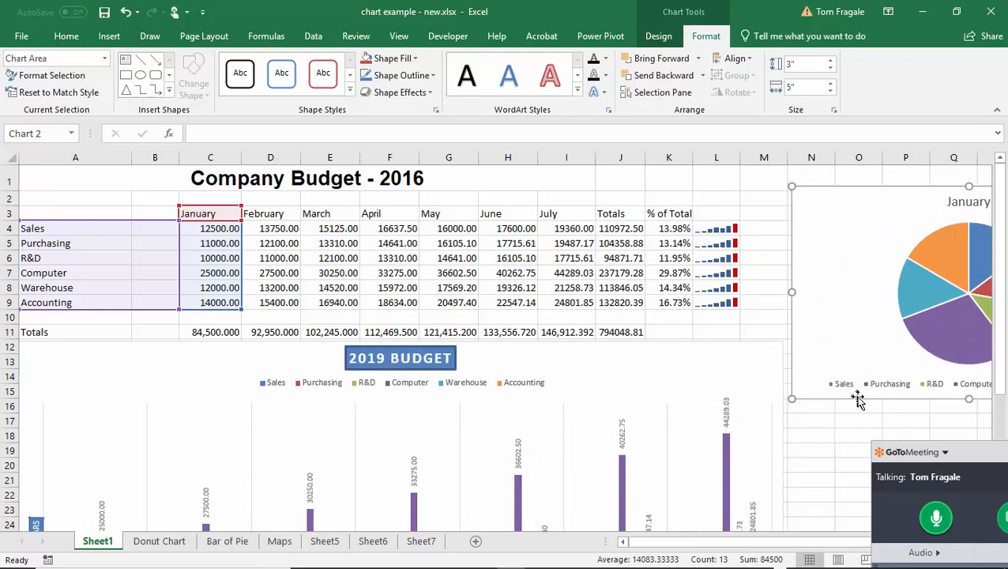
drag(803, 541, 882, 547)
drag(966, 453, 660, 103)
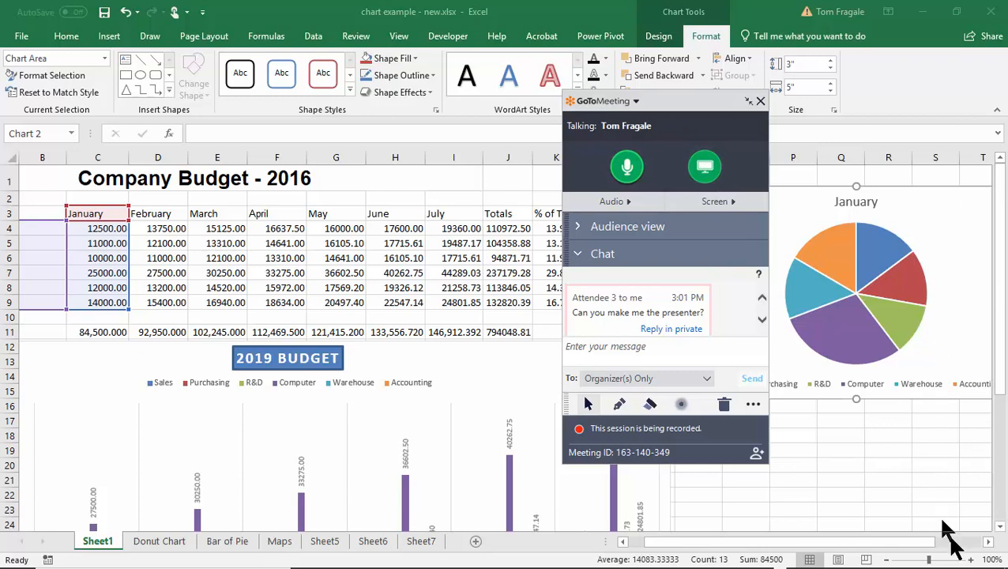
click(989, 547)
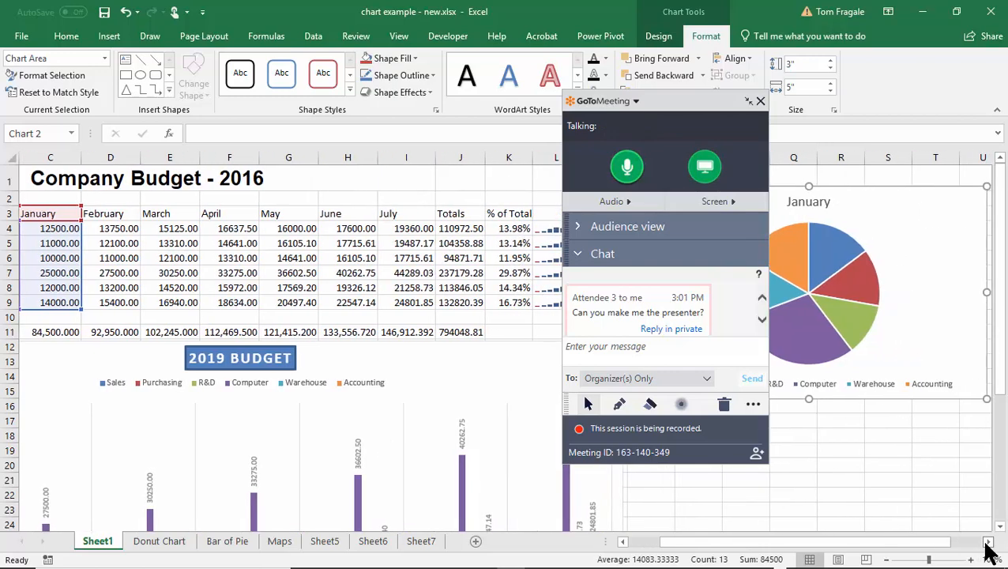
click(989, 546)
click(988, 546)
click(989, 546)
click(989, 547)
click(989, 546)
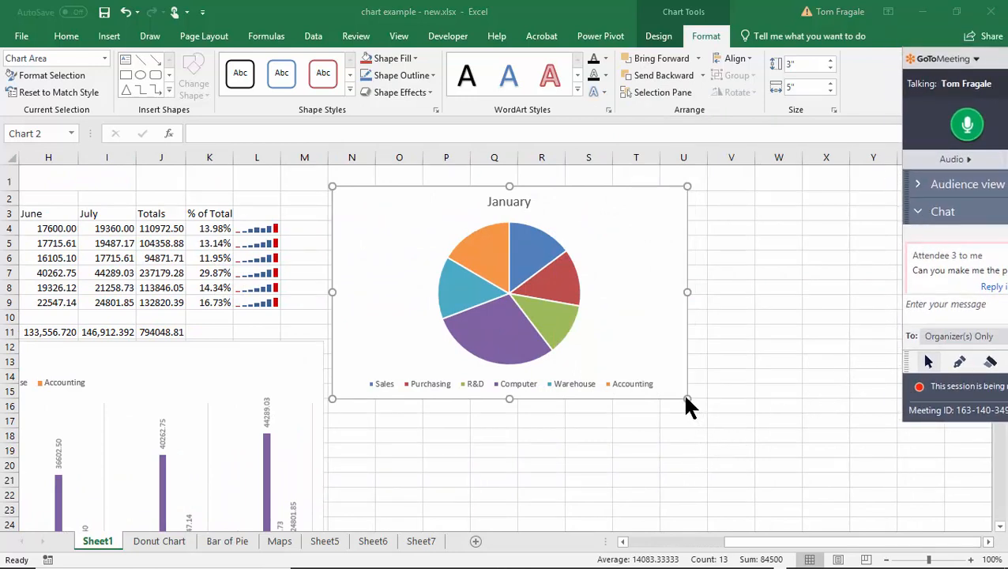
drag(688, 399, 855, 499)
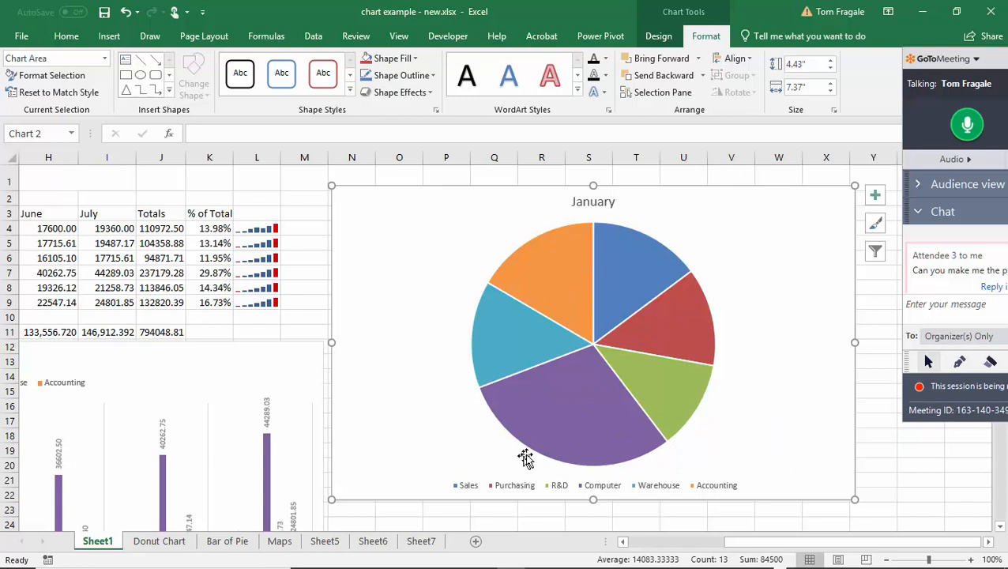
Add data labels at the outside end of the January pie chart's slices
mouse_move(674, 333)
click(660, 37)
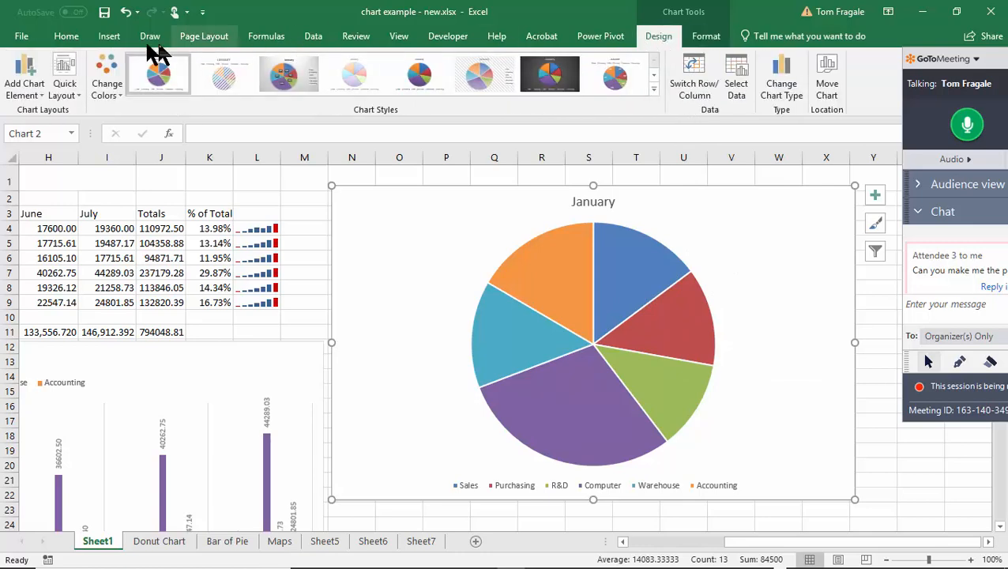
click(19, 96)
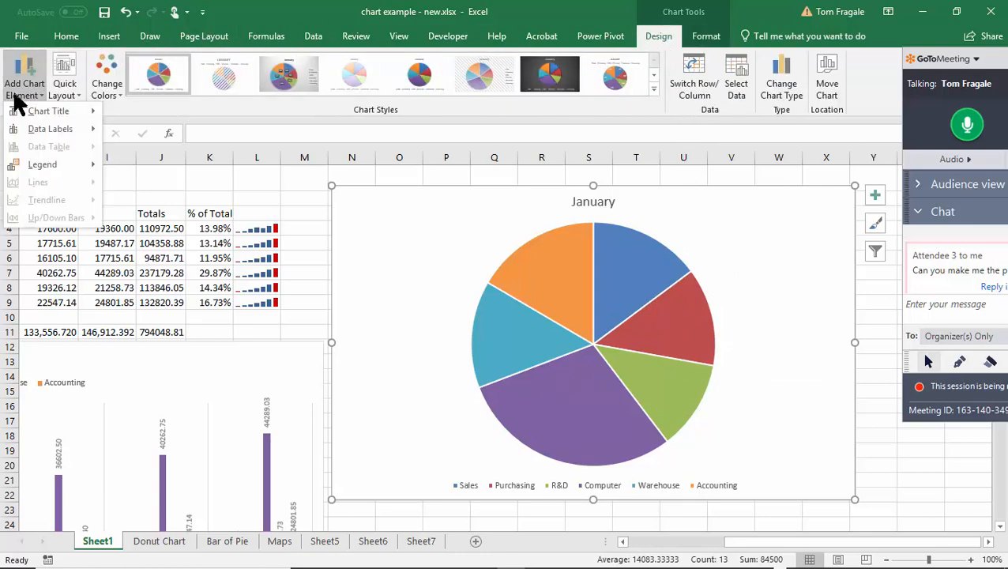
mouse_move(23, 134)
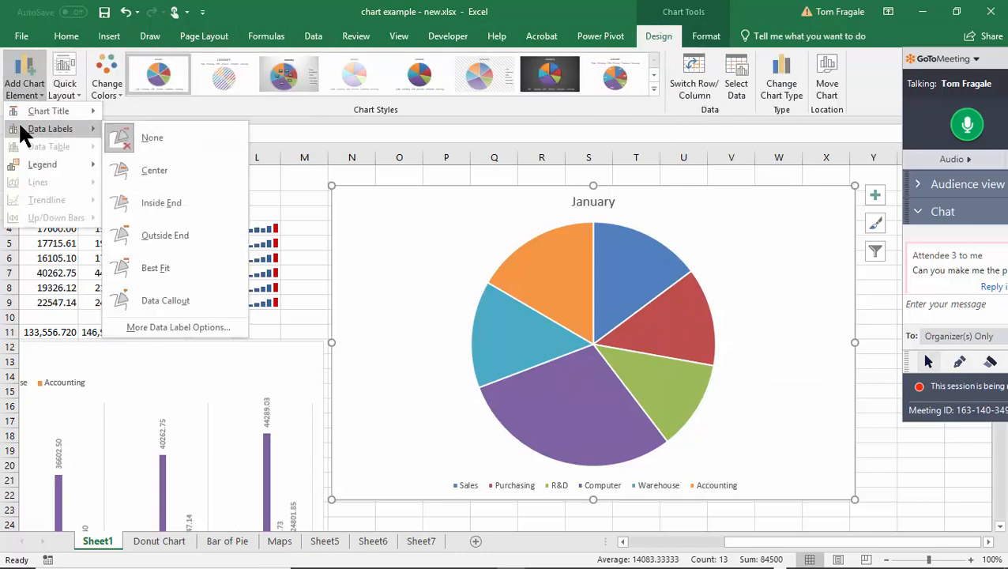
click(166, 234)
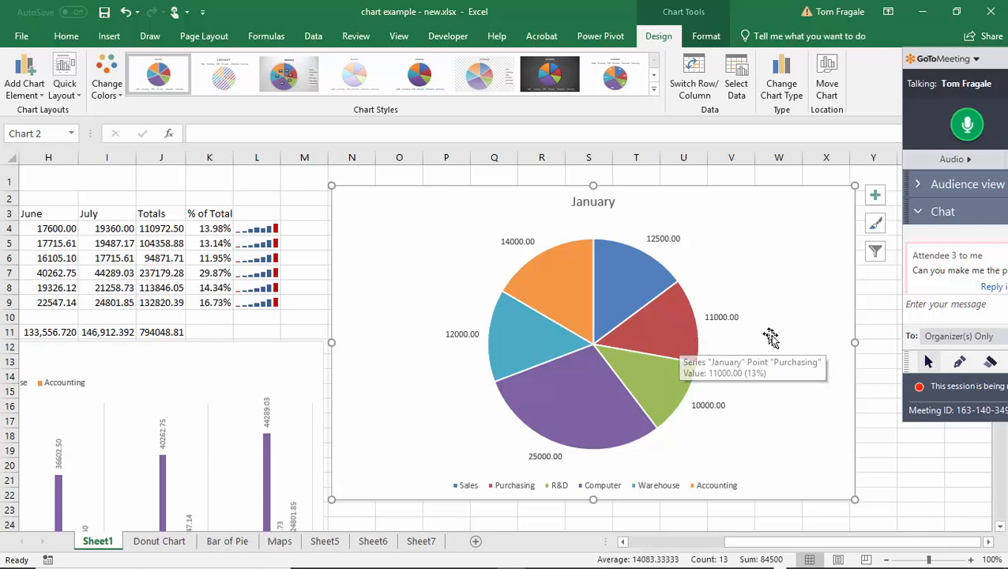
Pull only the Purchasing slice out from the pie, and move the pie chart down so it starts at row 12
click(670, 333)
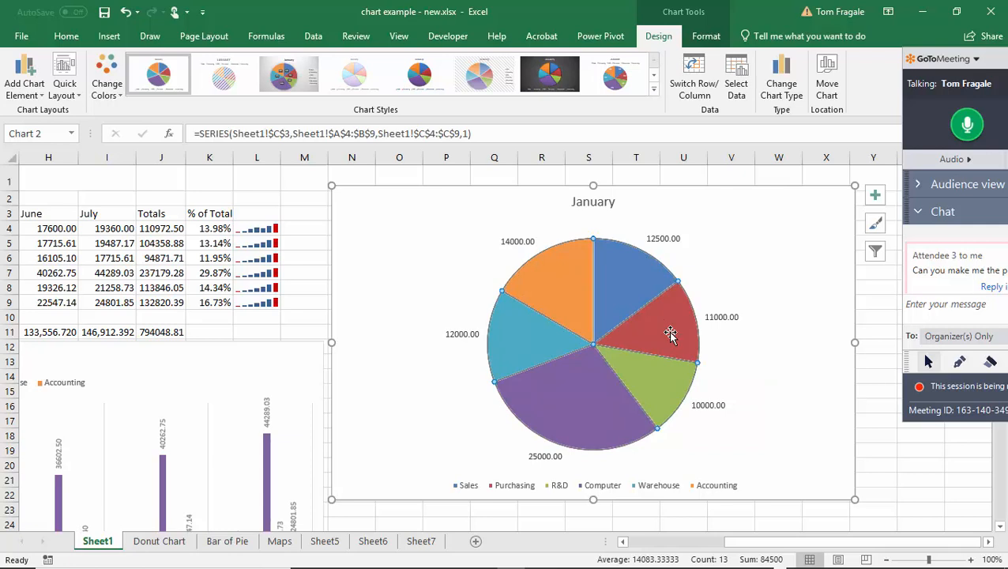
click(670, 334)
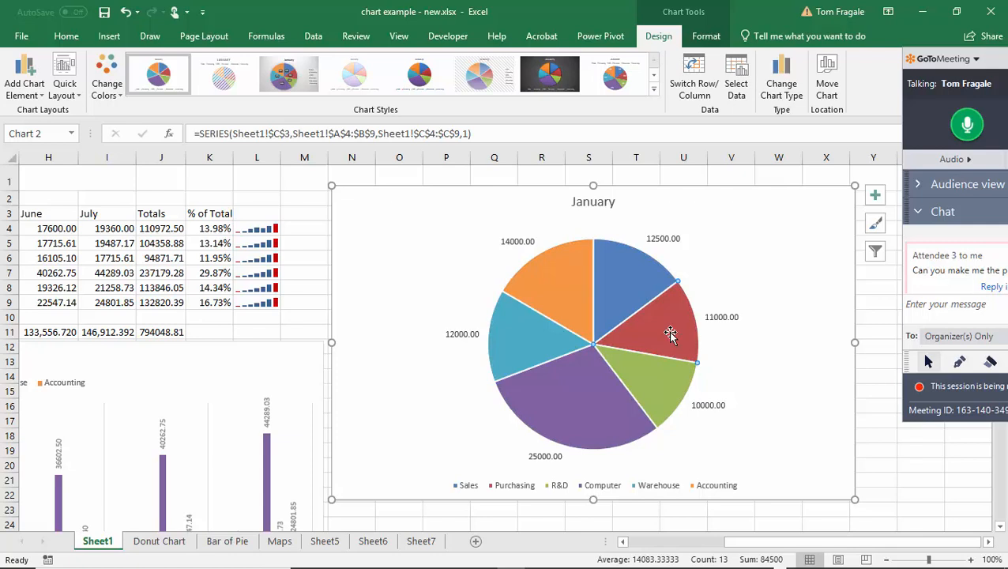
drag(654, 334, 726, 322)
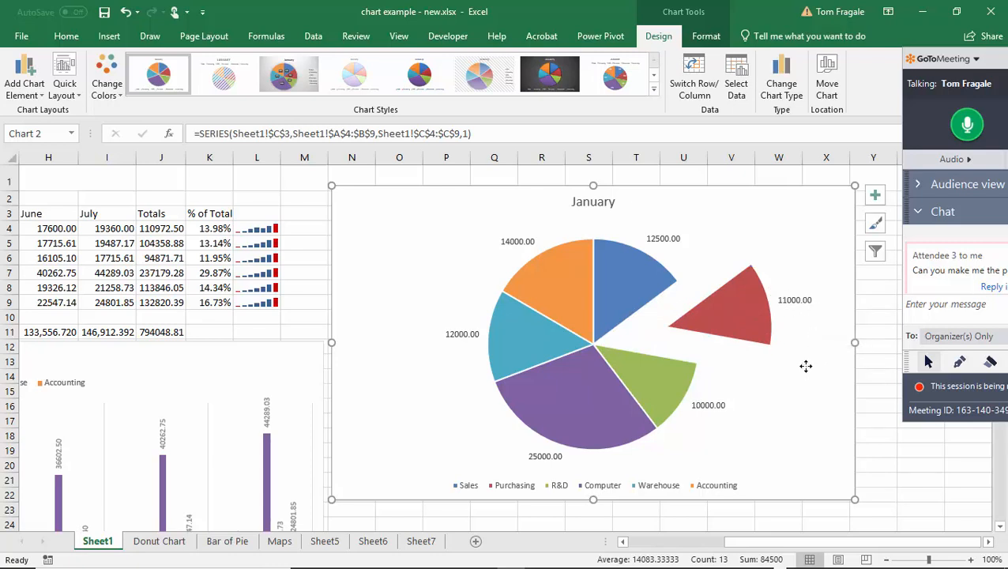
drag(758, 310, 655, 338)
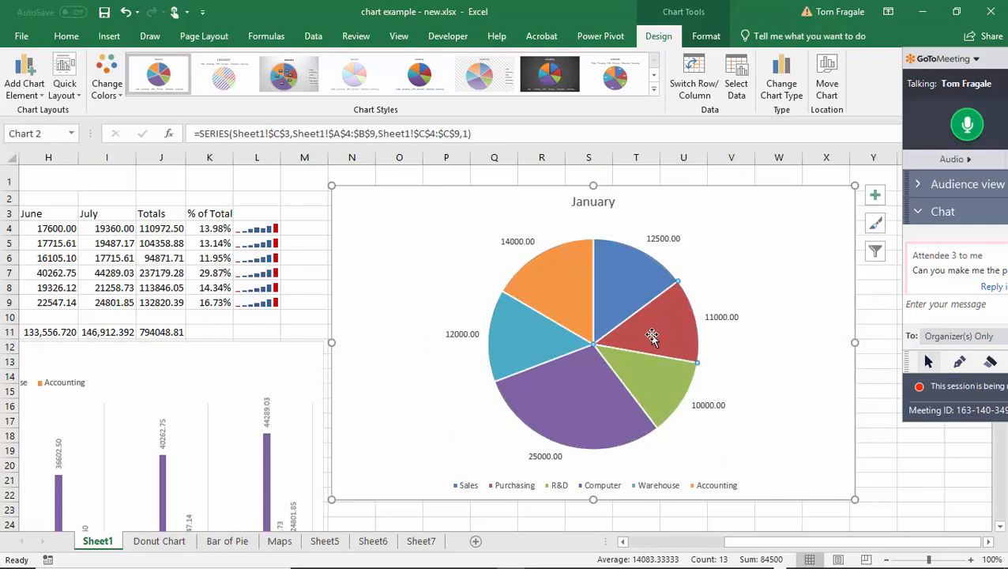
drag(651, 336, 779, 337)
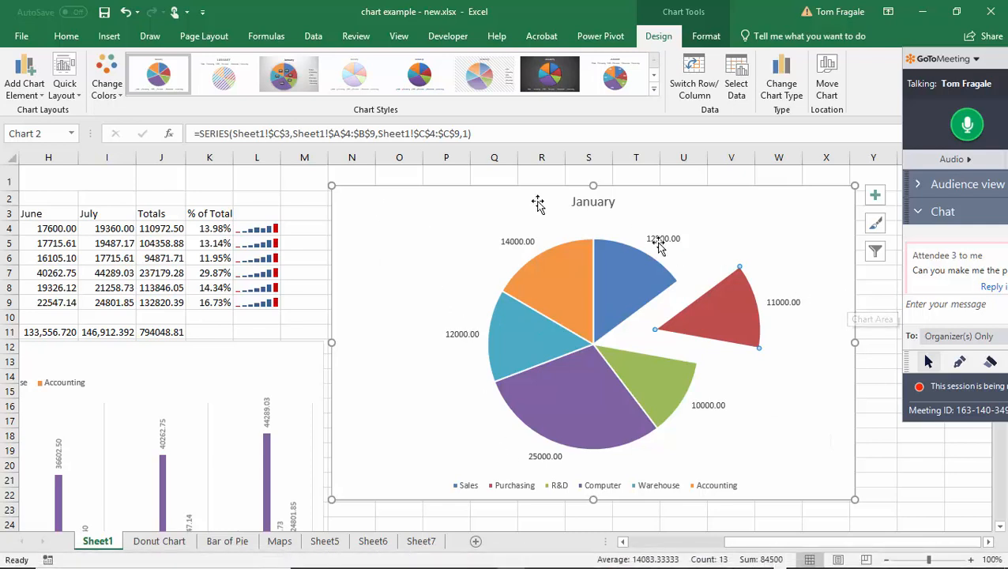
drag(369, 197, 373, 350)
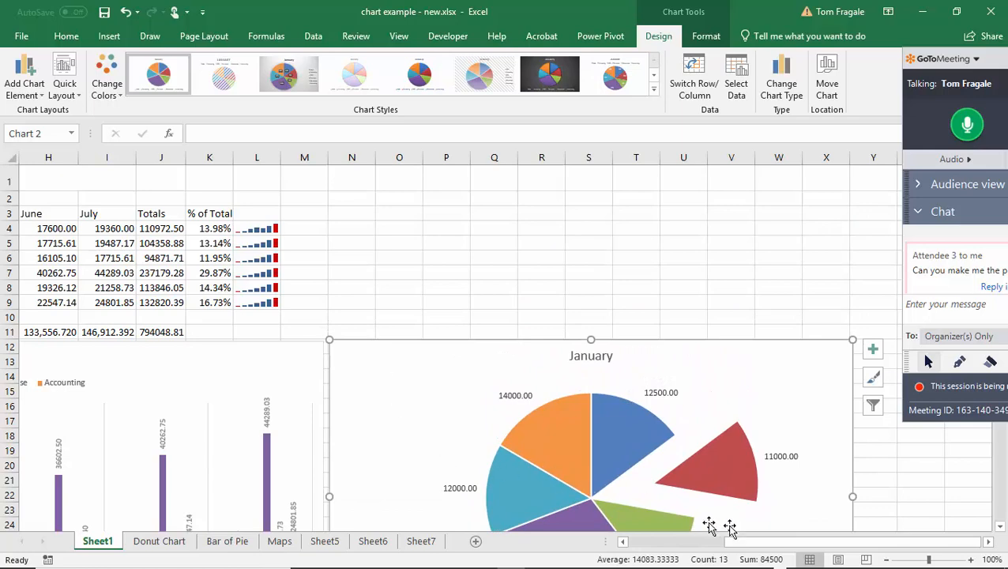
Insert a 2-D clustered column chart from the range A3:K9, including the Totals and % of Total columns
drag(749, 548, 641, 545)
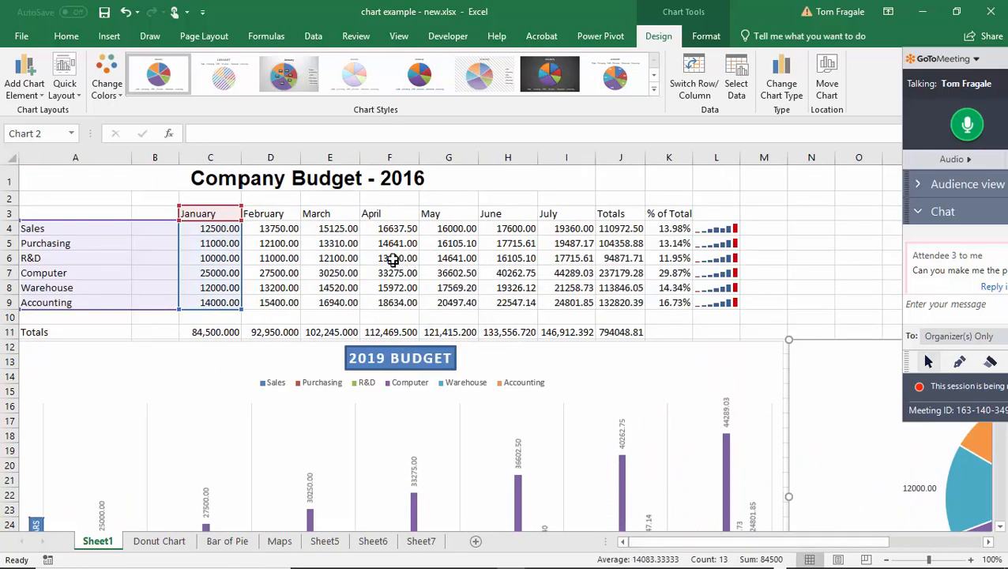
click(667, 226)
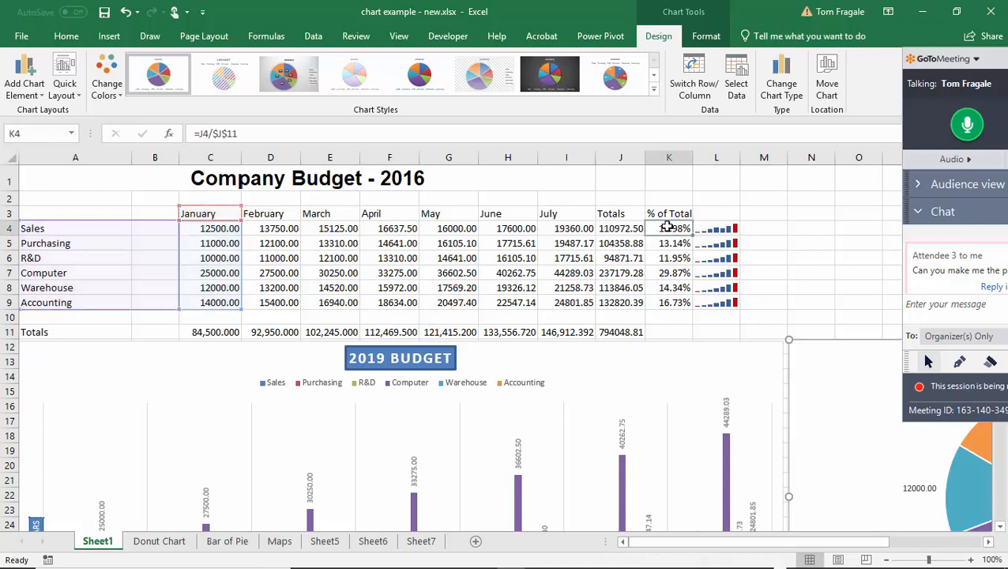
drag(667, 227, 674, 308)
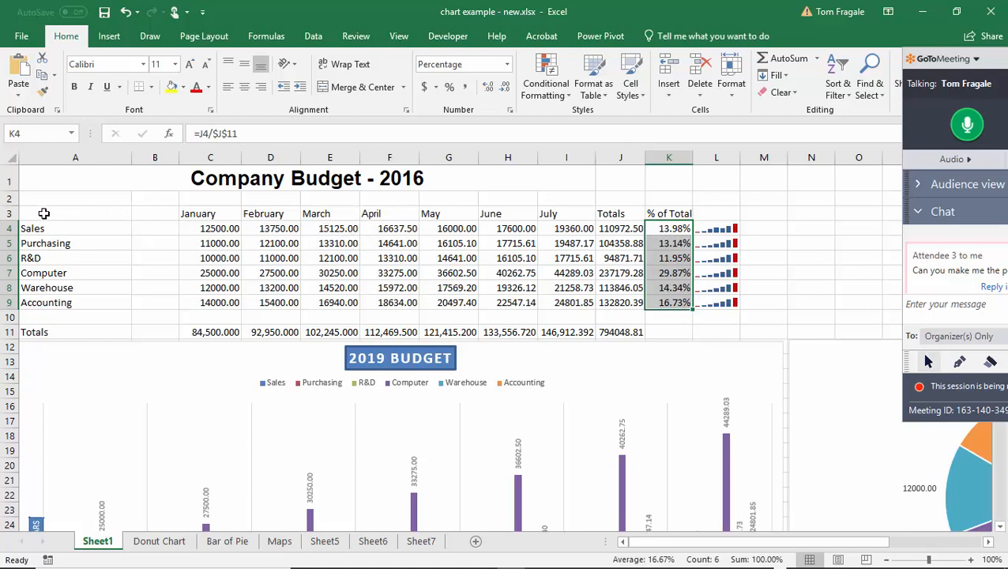
click(44, 213)
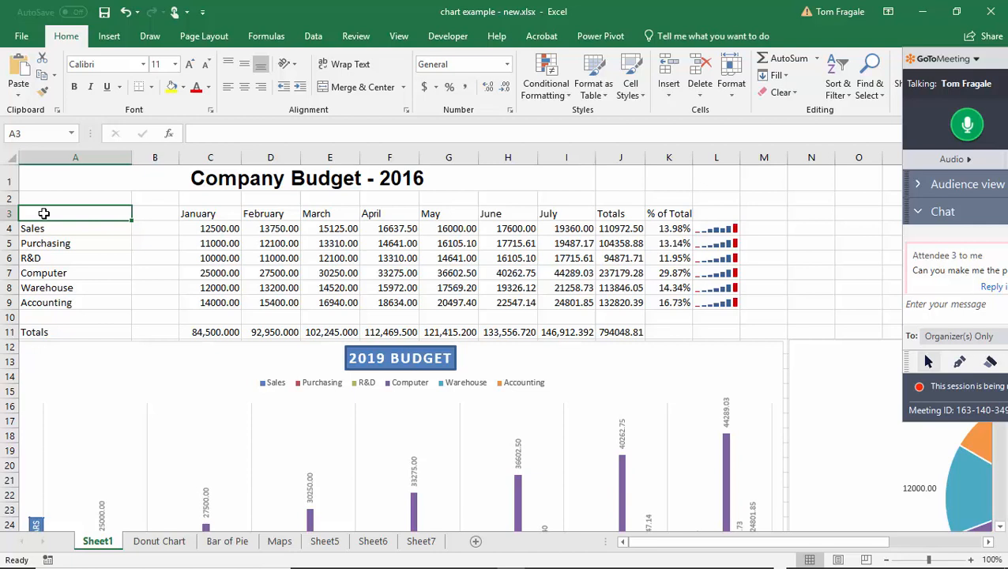
drag(46, 214, 671, 305)
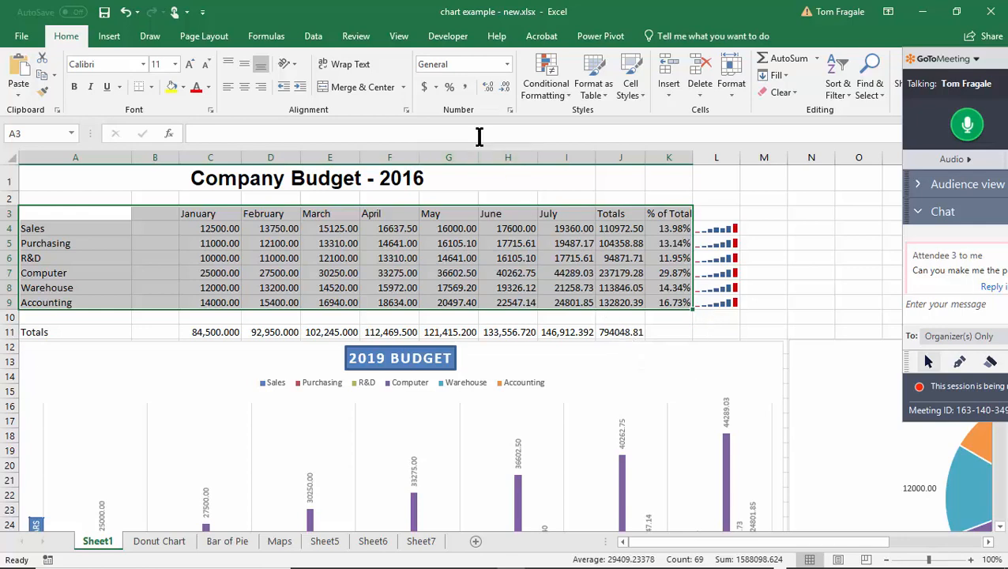
click(115, 36)
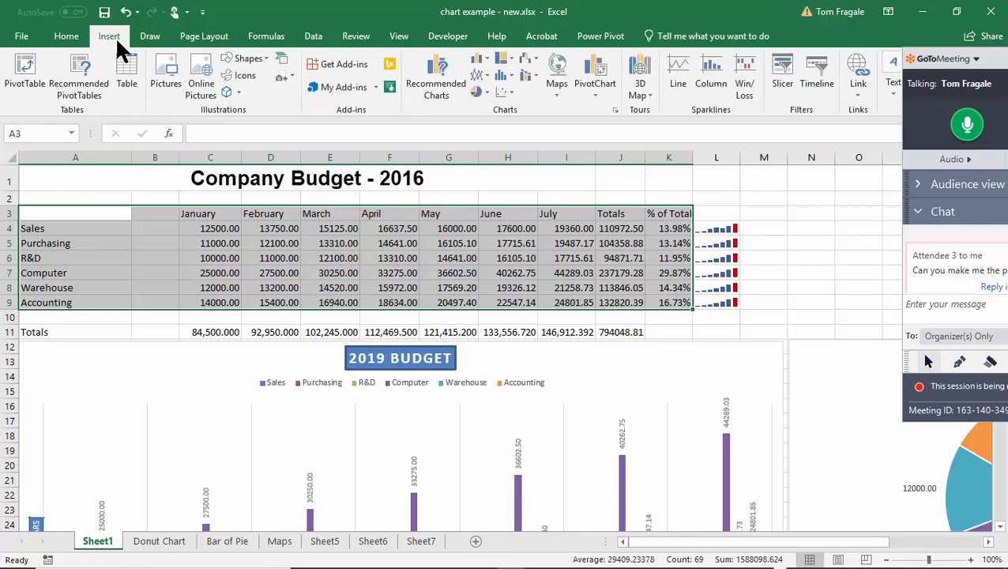
click(483, 67)
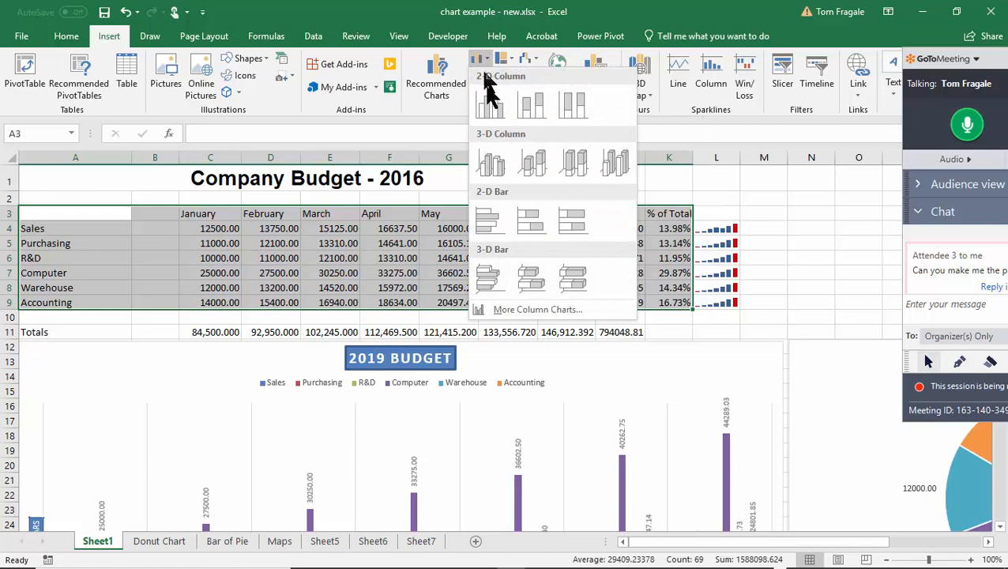
click(491, 109)
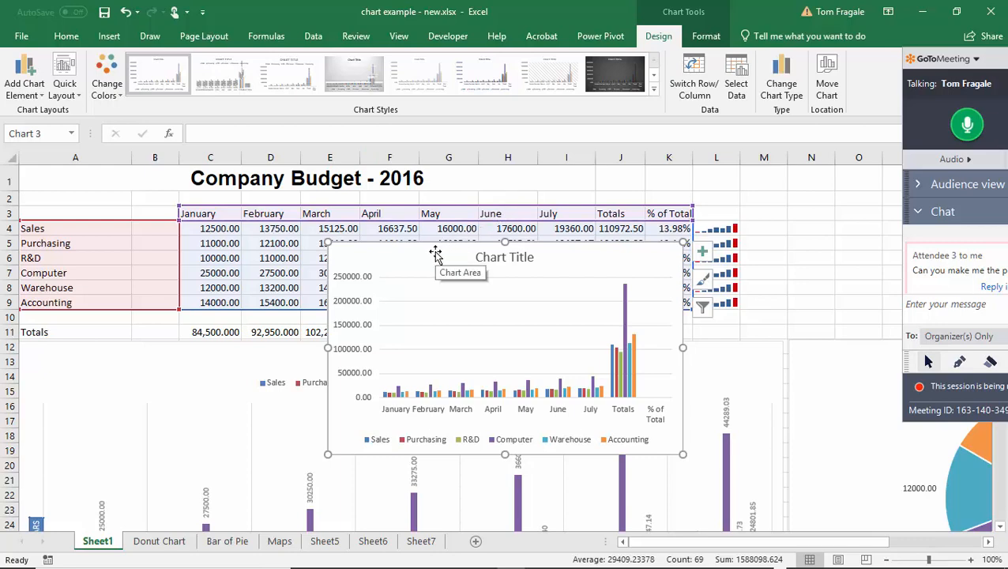
Move the new column chart below the 2019 BUDGET chart at row 36 and enlarge it to span about columns A to L
drag(427, 252, 117, 328)
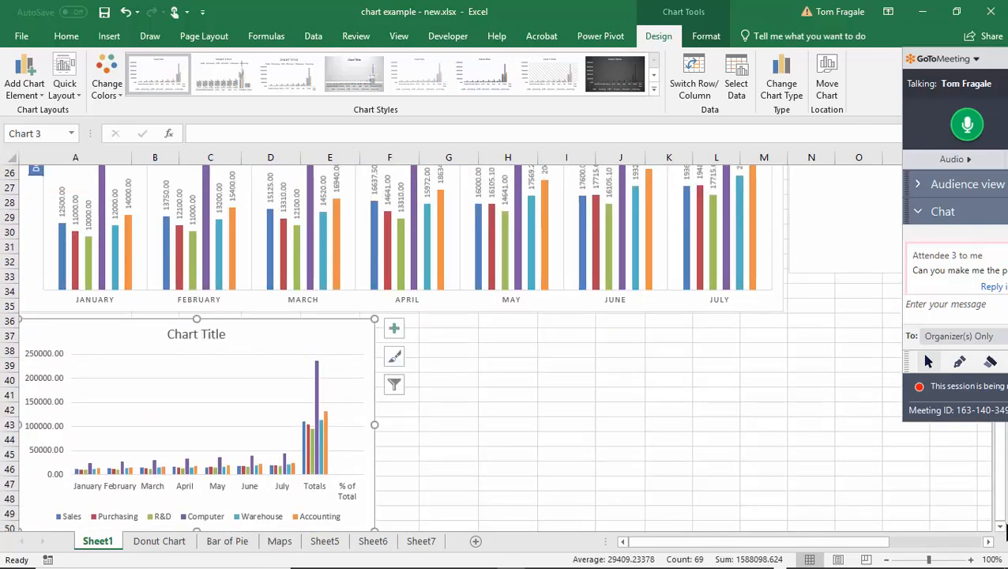
click(999, 526)
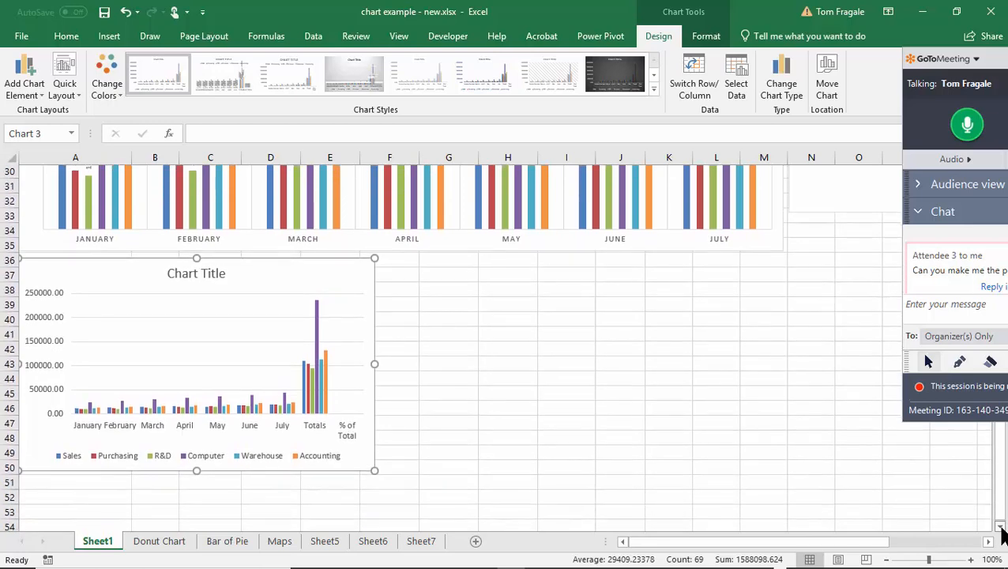
click(999, 528)
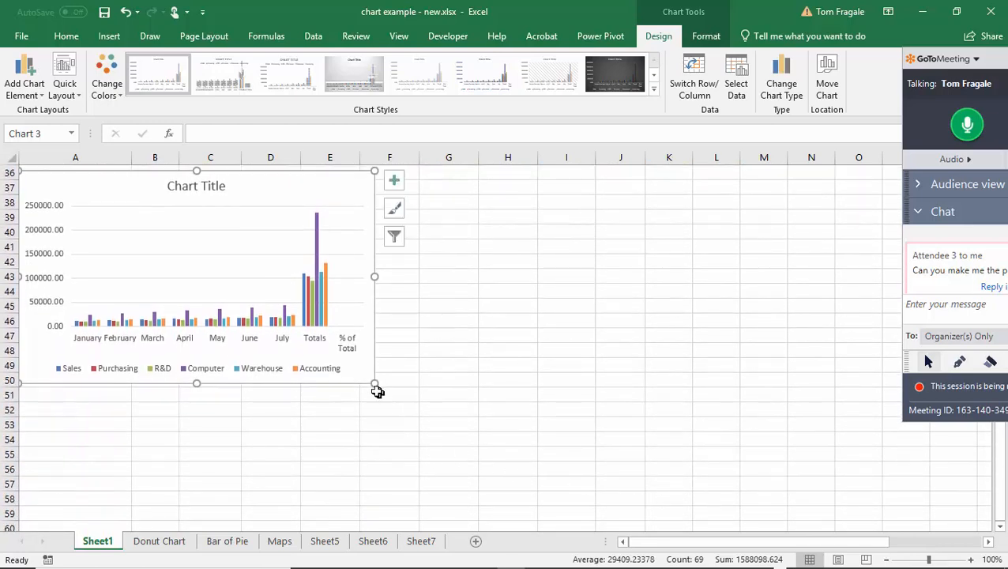
drag(374, 386, 752, 477)
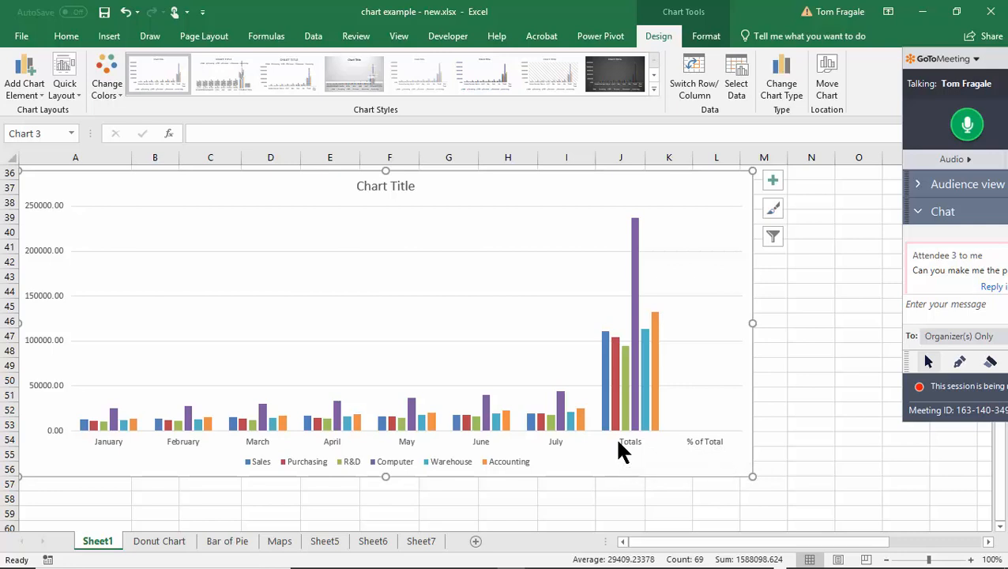
Filter the Totals category out of the new column chart, keeping all departments, months and % of Total
mouse_move(620, 356)
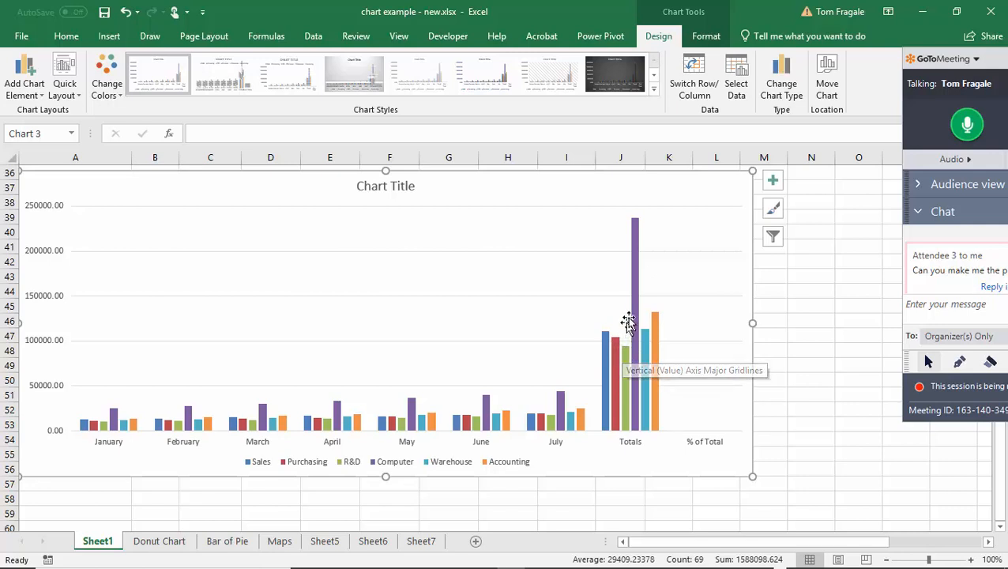
click(770, 236)
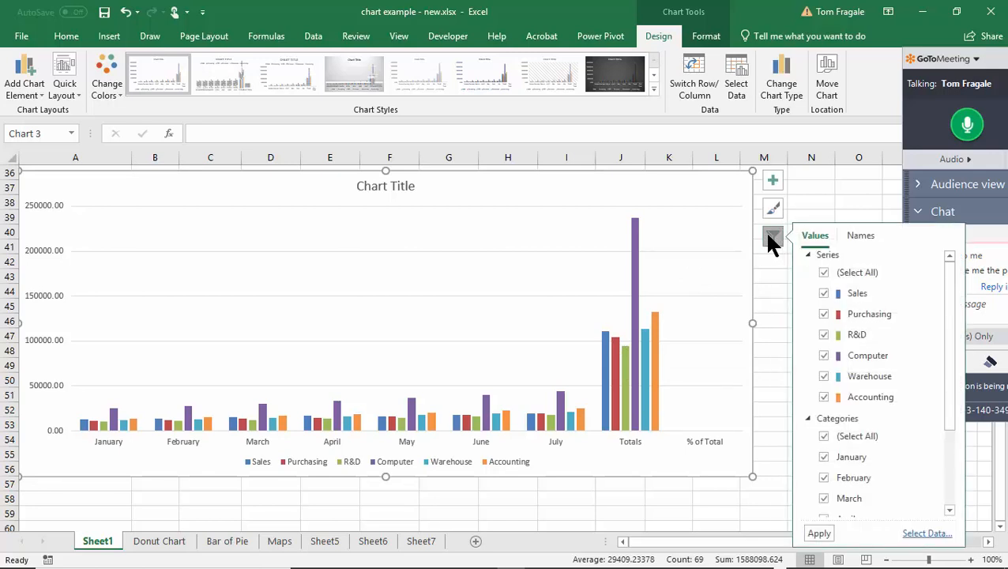
drag(942, 421, 946, 500)
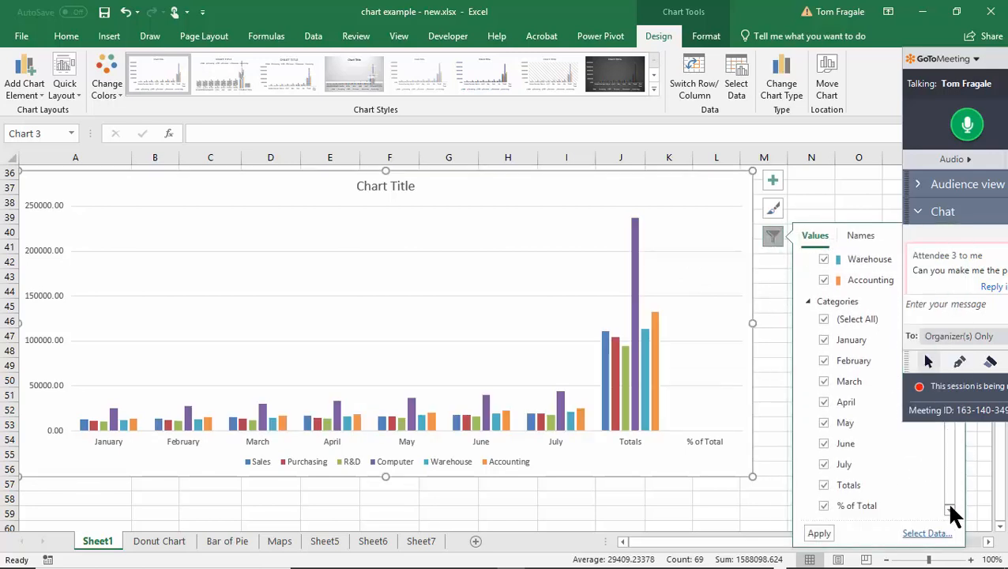
click(824, 485)
click(818, 534)
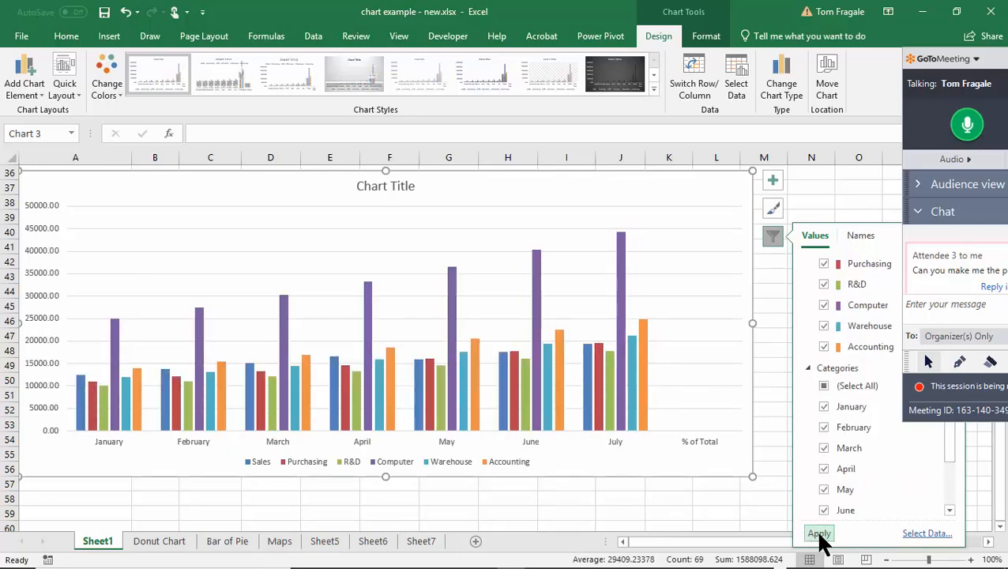
click(771, 240)
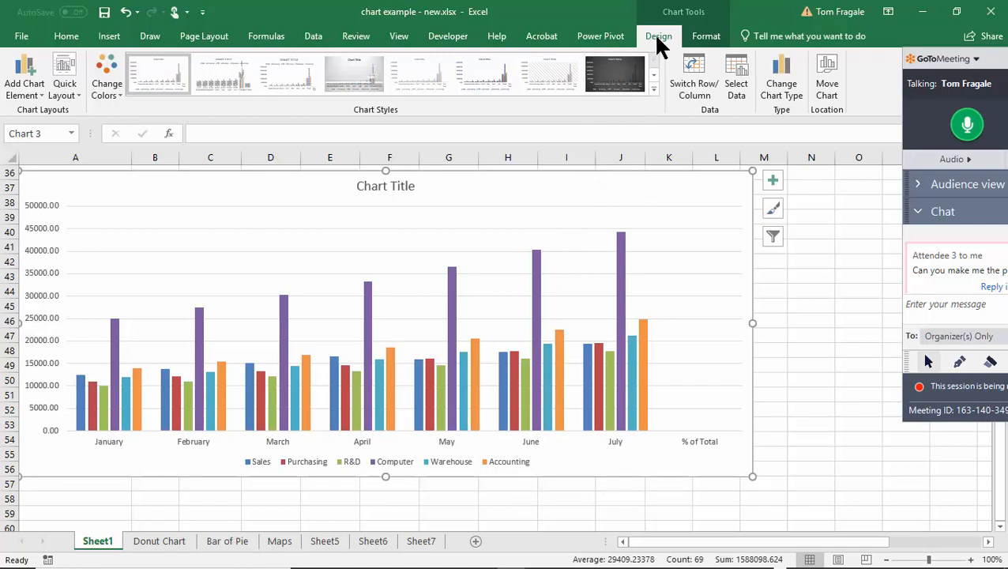
Switch the new chart's rows and columns so departments form the horizontal axis and months become the series
click(695, 87)
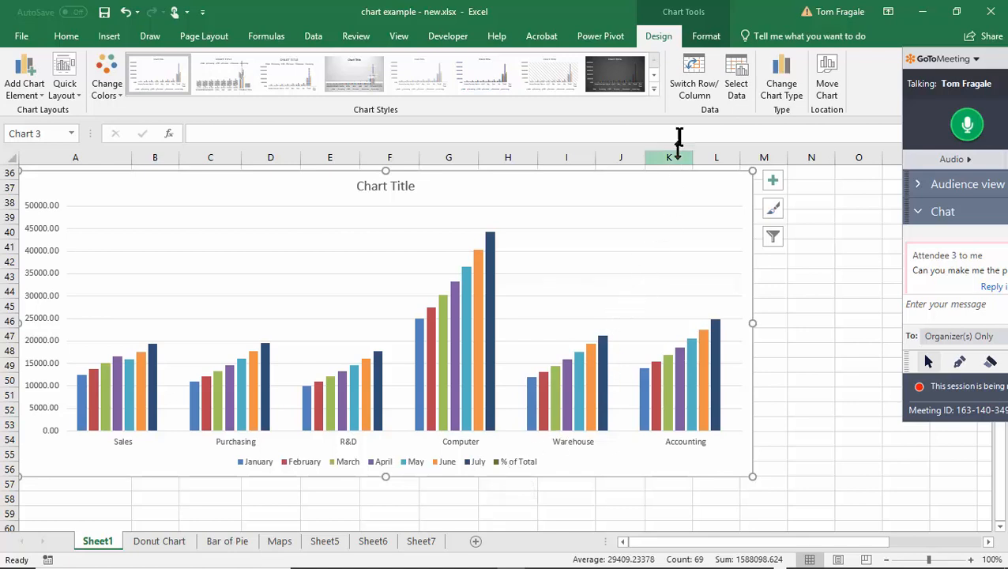
click(705, 79)
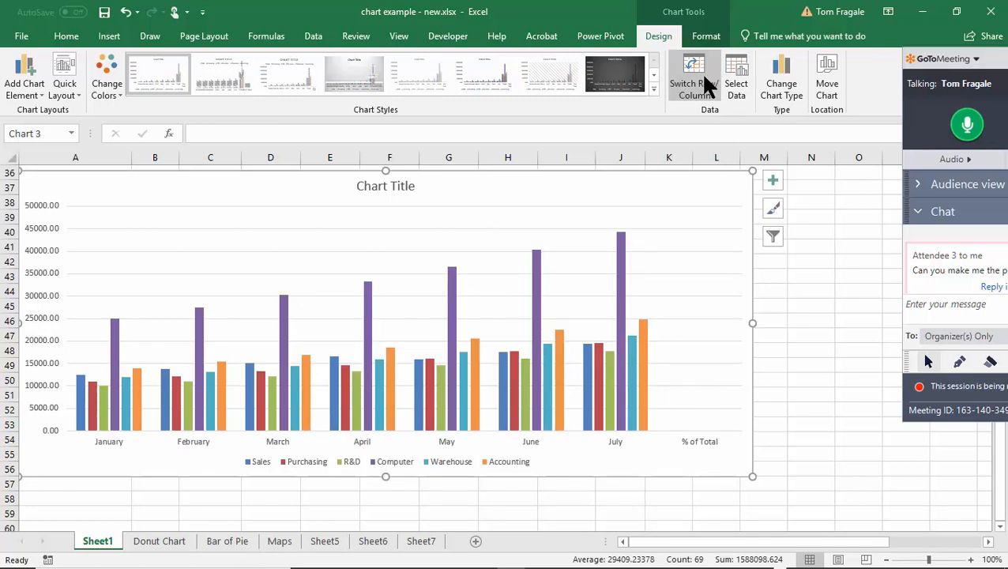
click(703, 77)
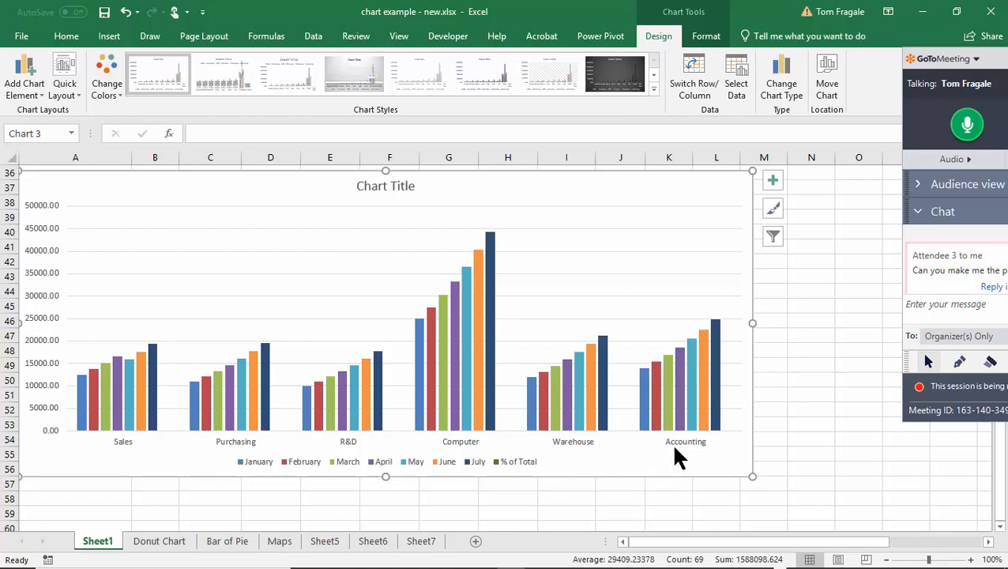
Change the department chart to a combo chart, showing the % of Total series as a Line on the secondary axis
click(496, 464)
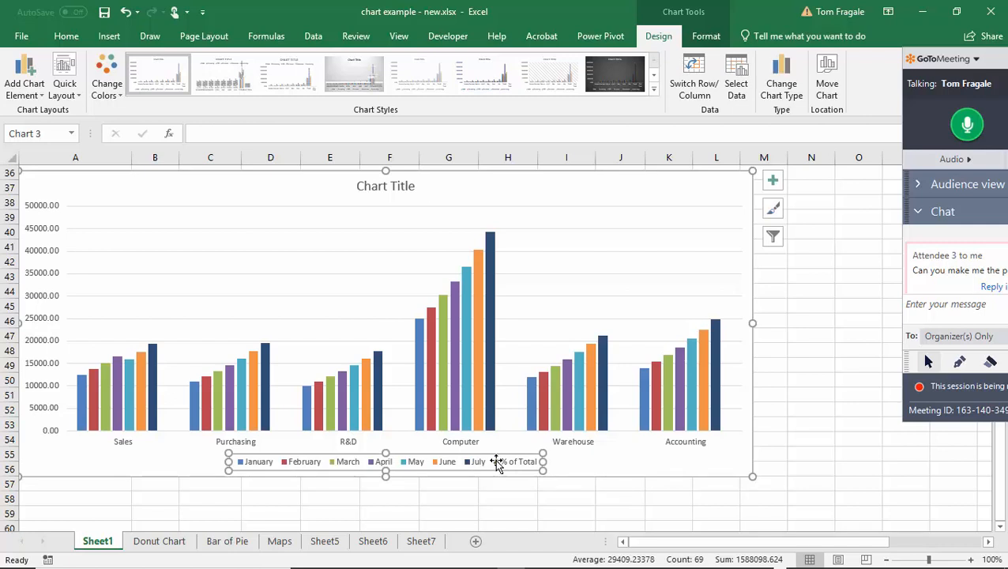
click(497, 466)
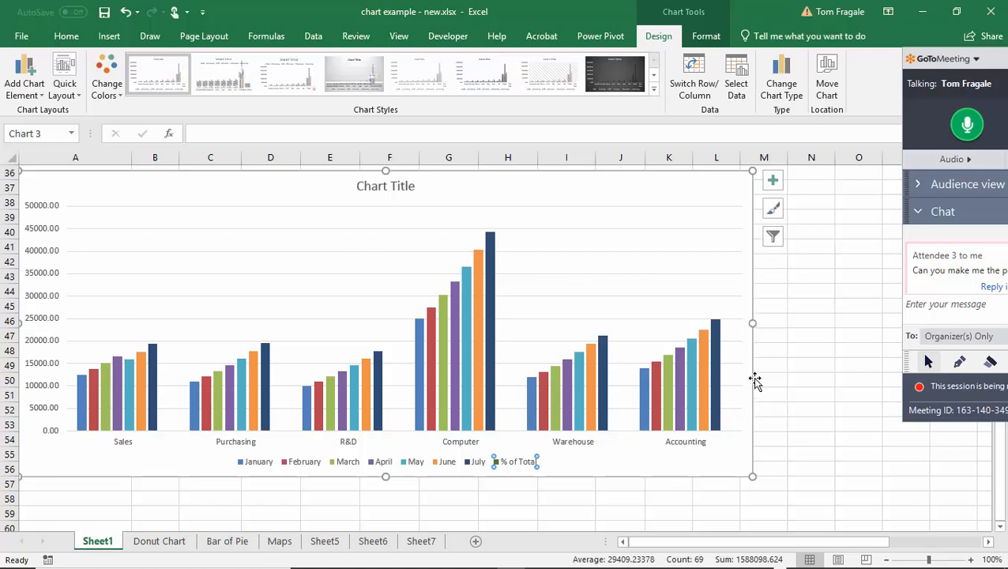
click(790, 79)
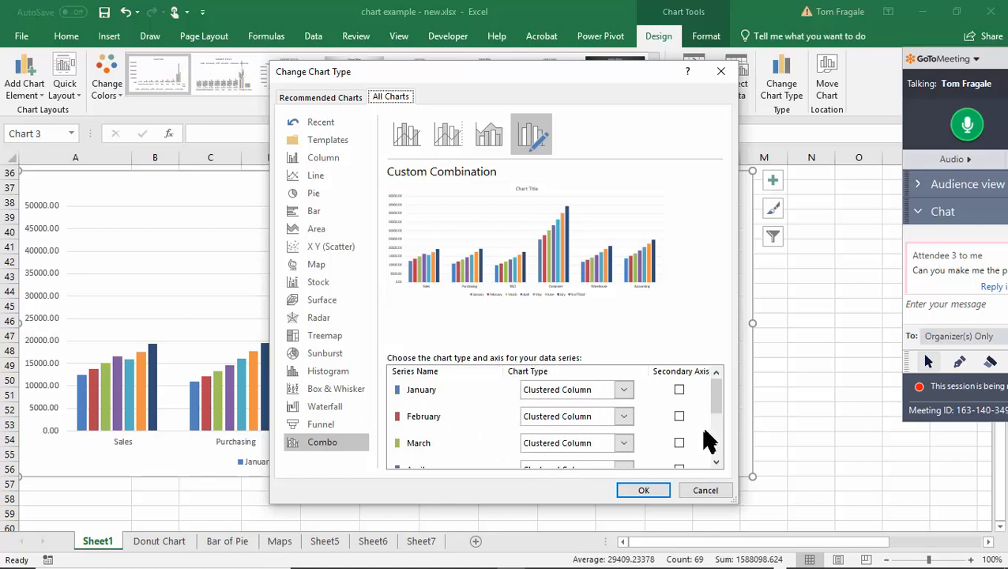
drag(719, 407, 721, 455)
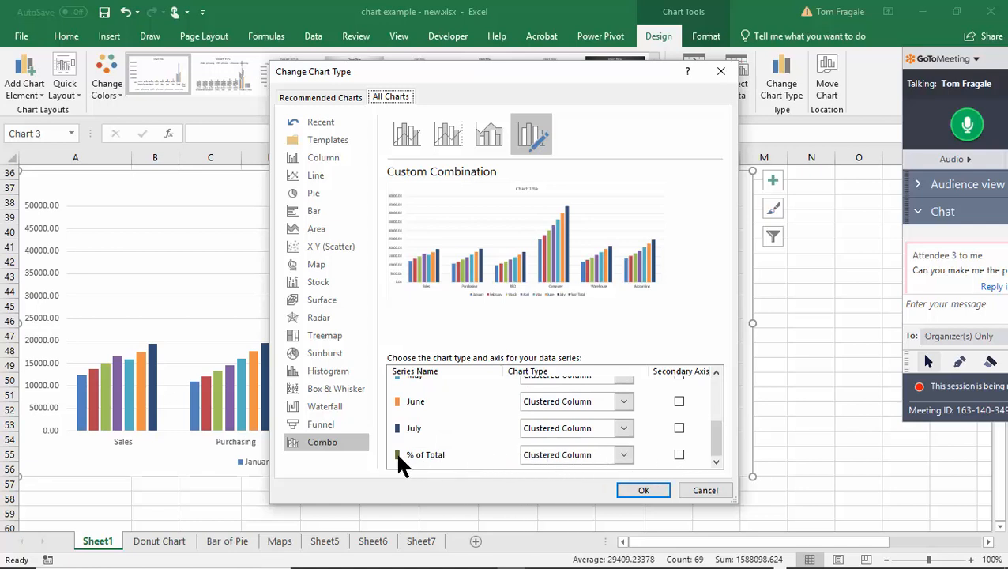
click(623, 456)
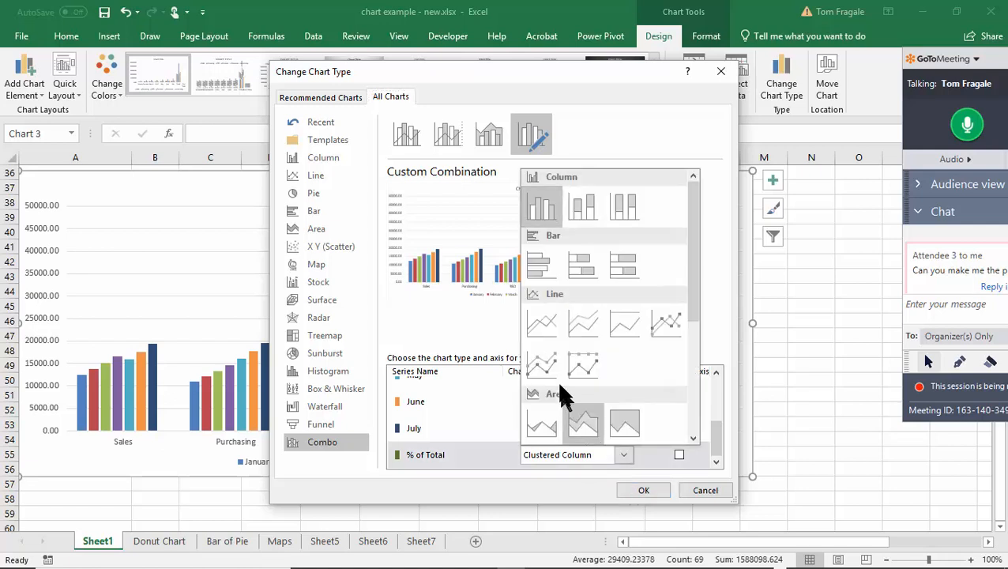
click(543, 324)
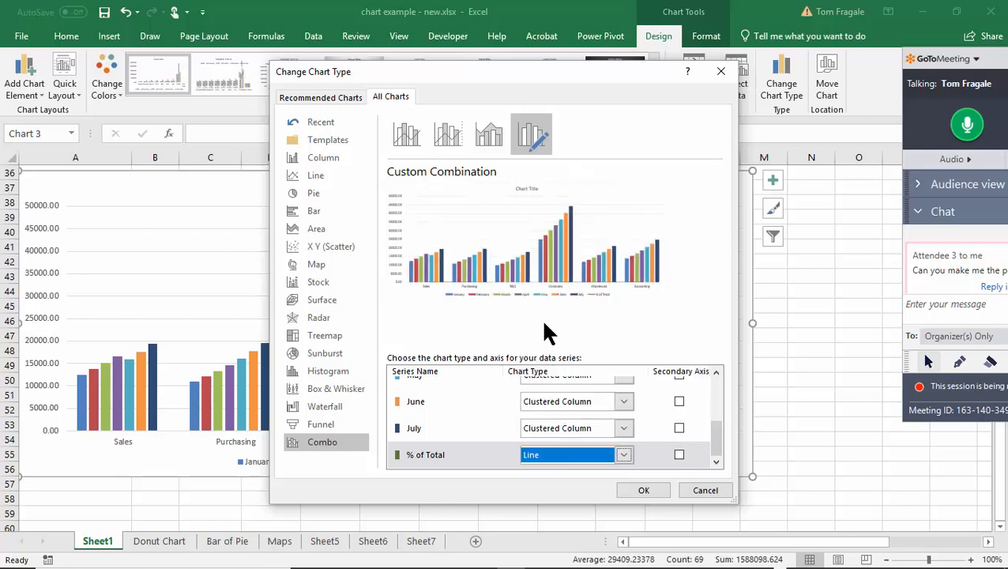
click(679, 455)
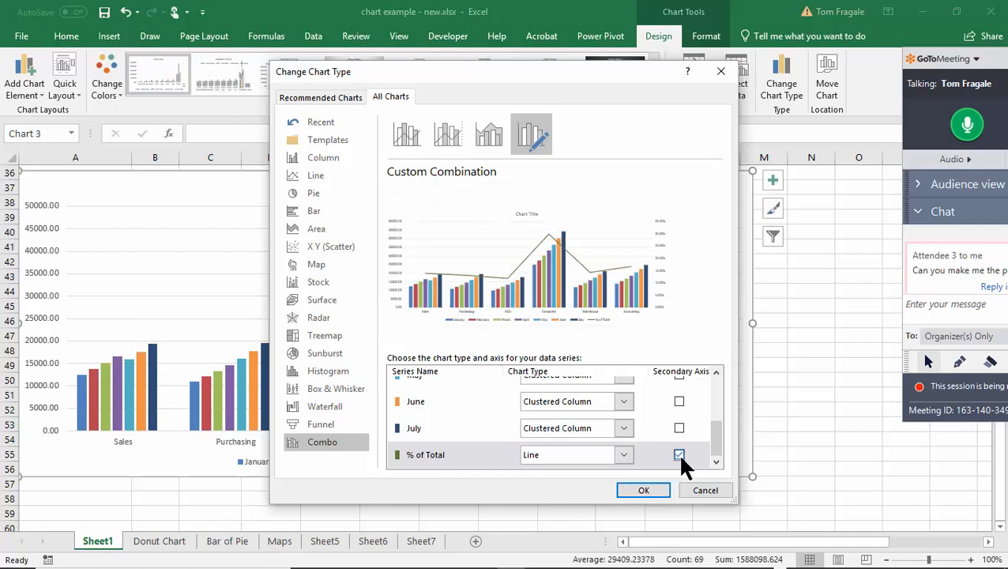
click(632, 490)
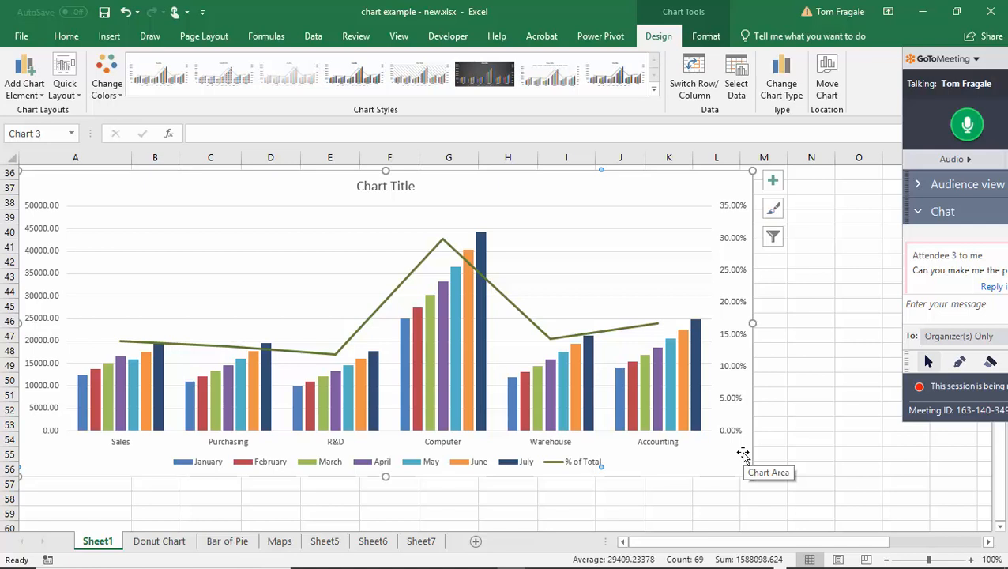
Add data labels to the % of Total line in the combo chart
mouse_move(571, 341)
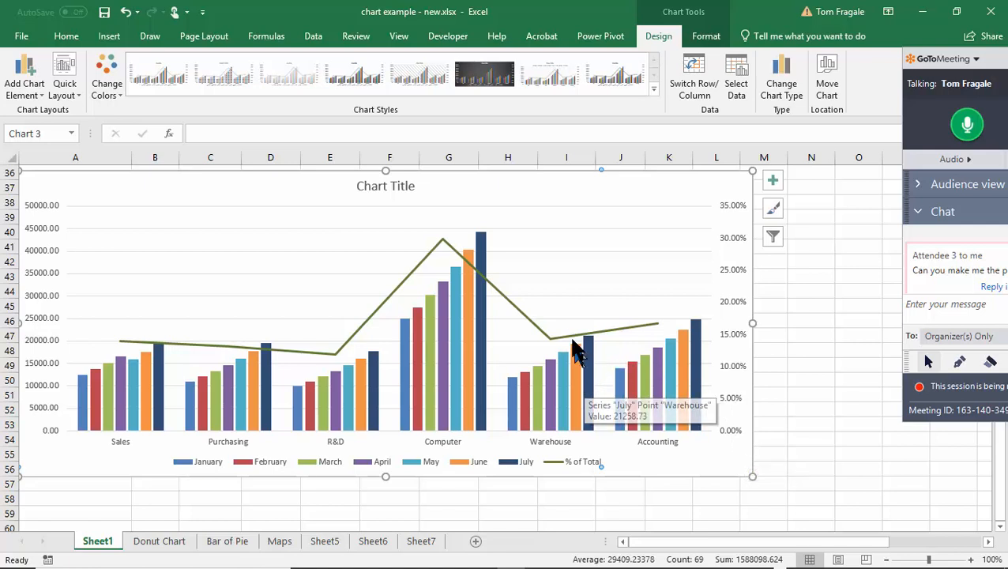
mouse_move(528, 315)
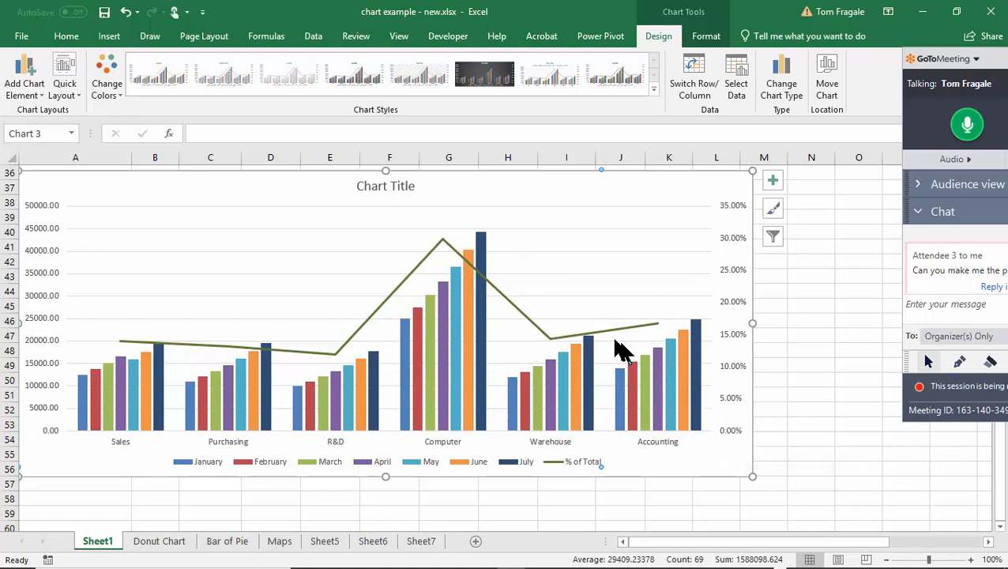
click(518, 318)
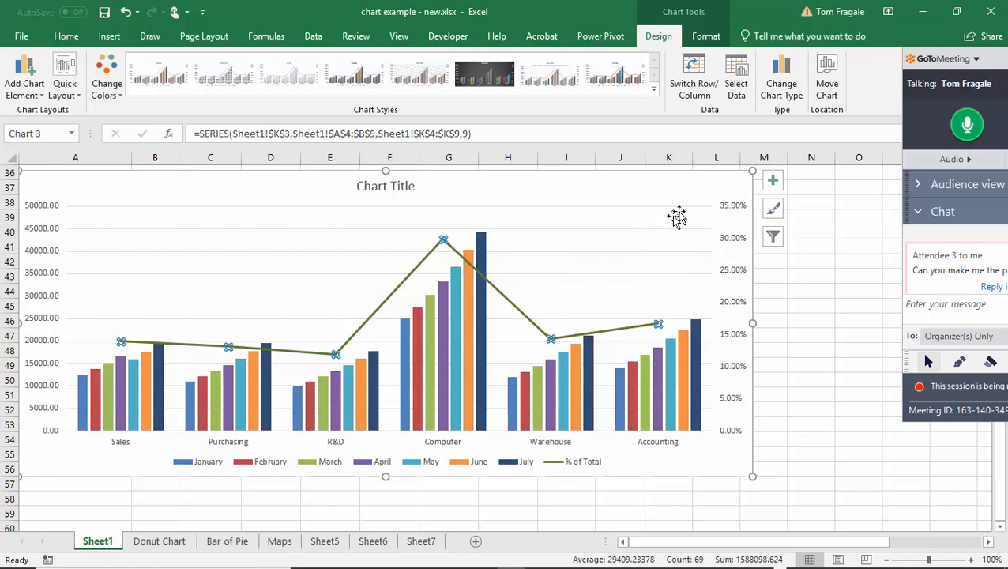
click(773, 180)
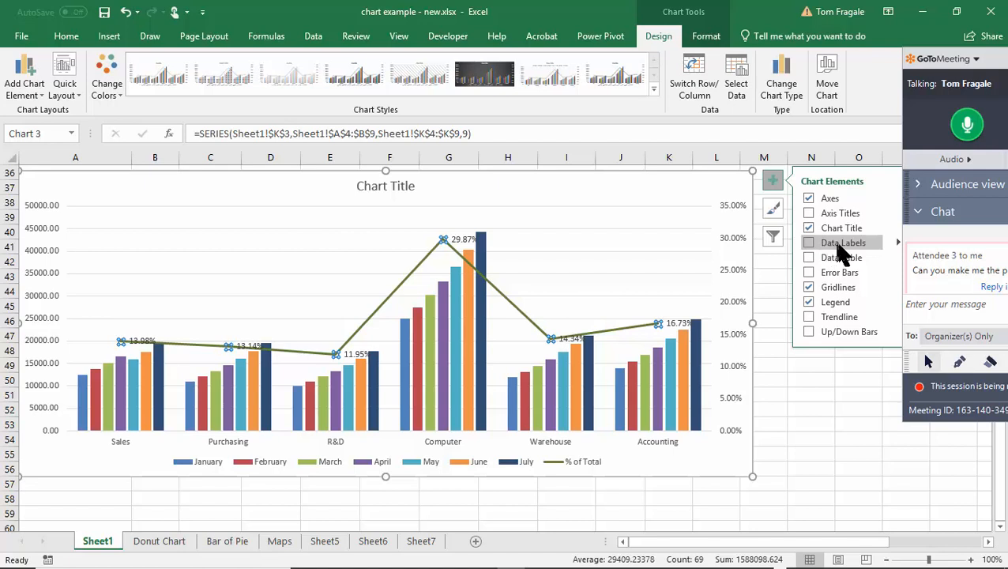
click(899, 243)
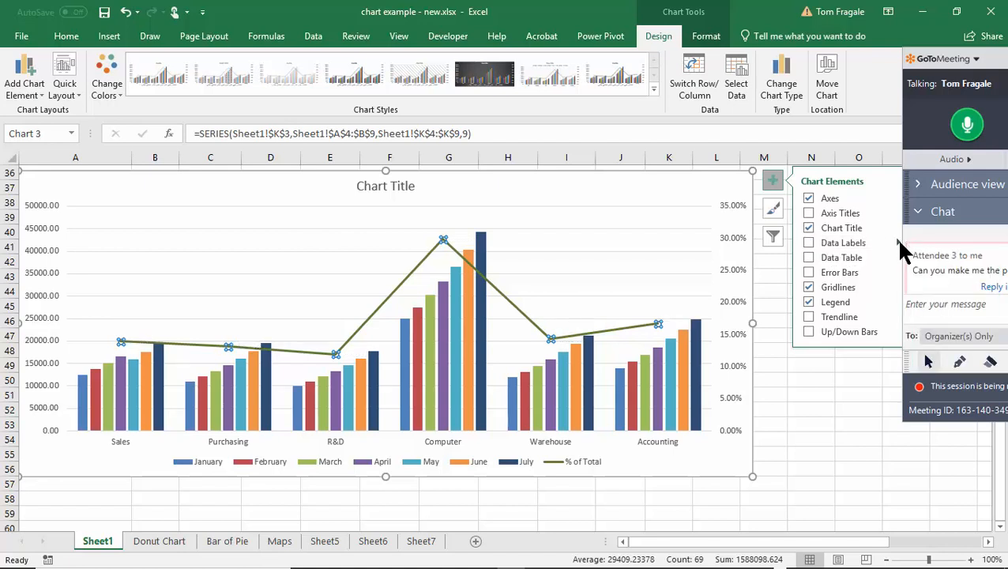
click(871, 243)
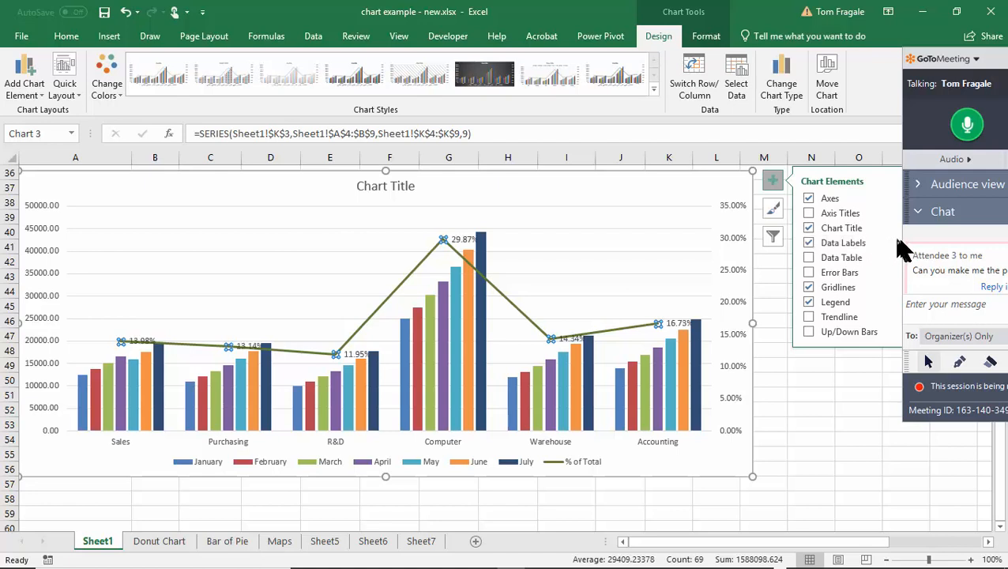
click(898, 242)
Position the % of Total line's data labels above its points and deselect the chart
drag(952, 184, 911, 472)
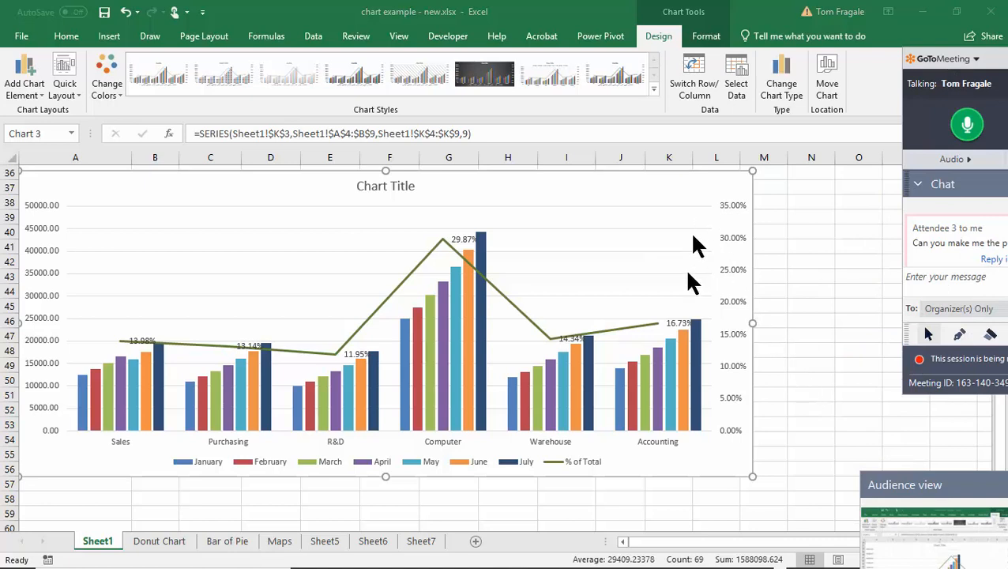
click(613, 327)
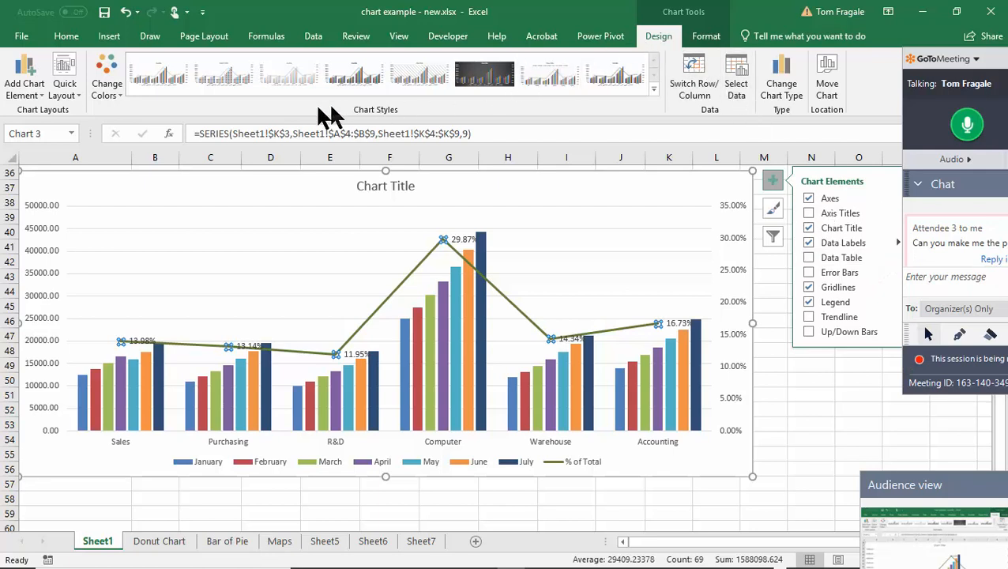
click(20, 93)
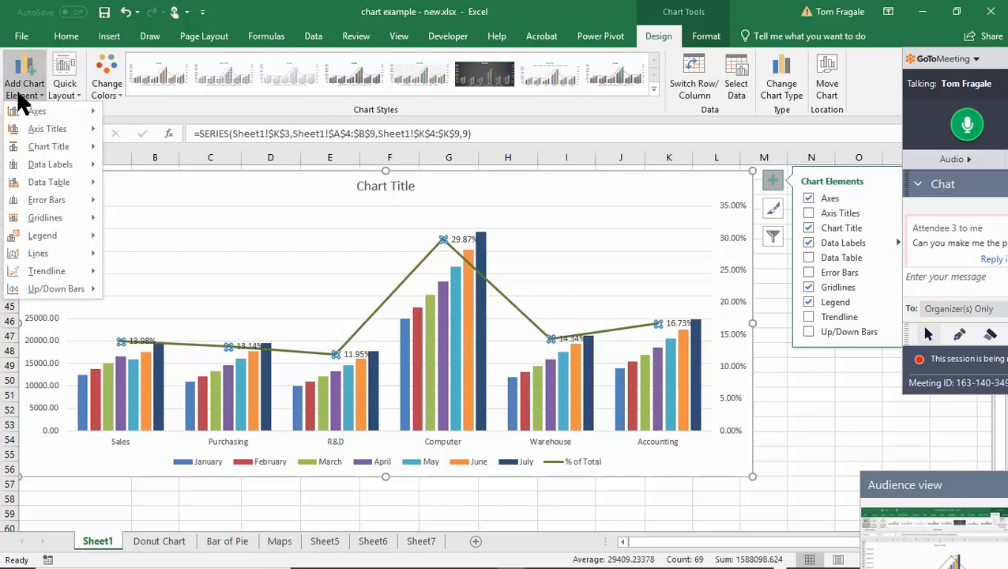
mouse_move(47, 163)
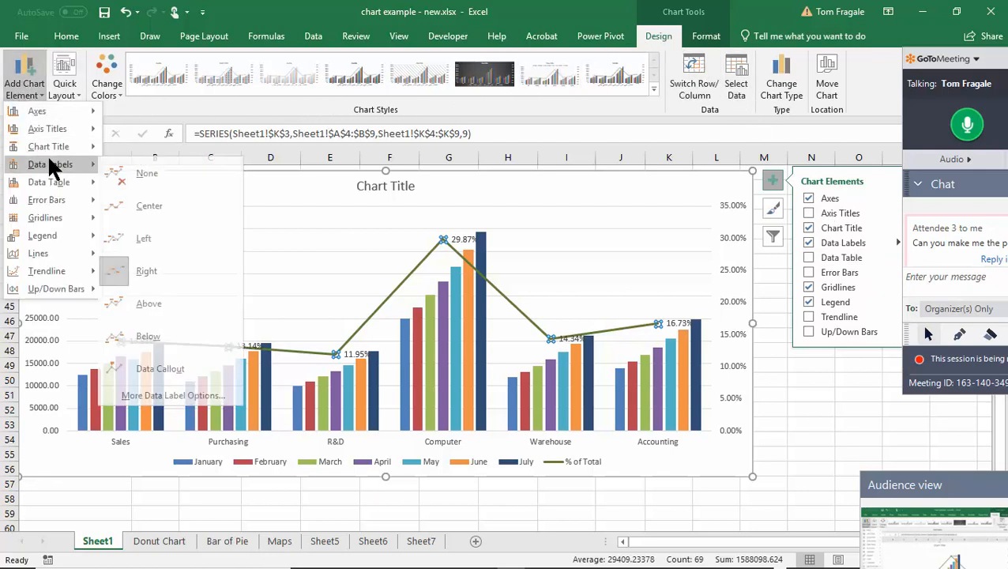
click(165, 302)
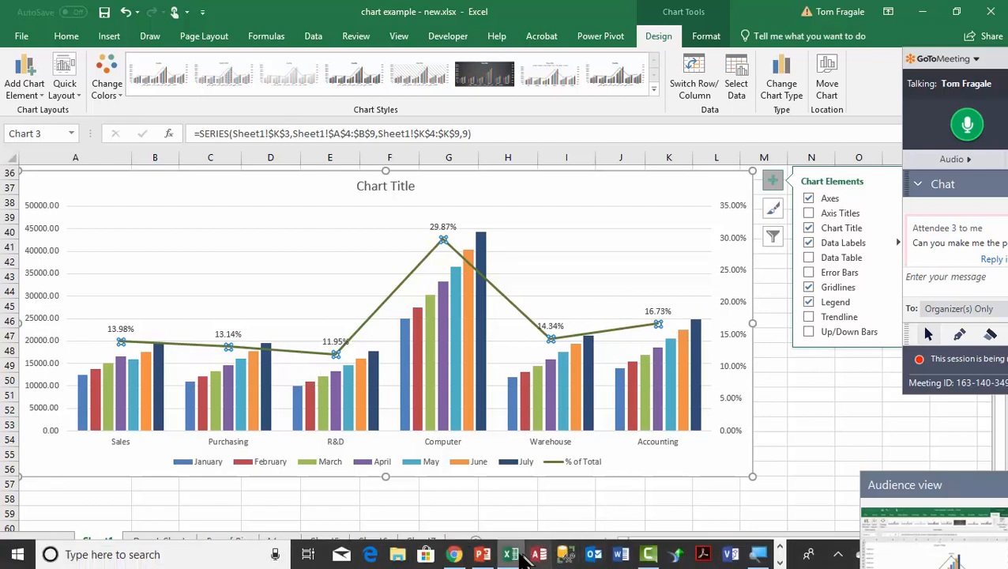
click(823, 439)
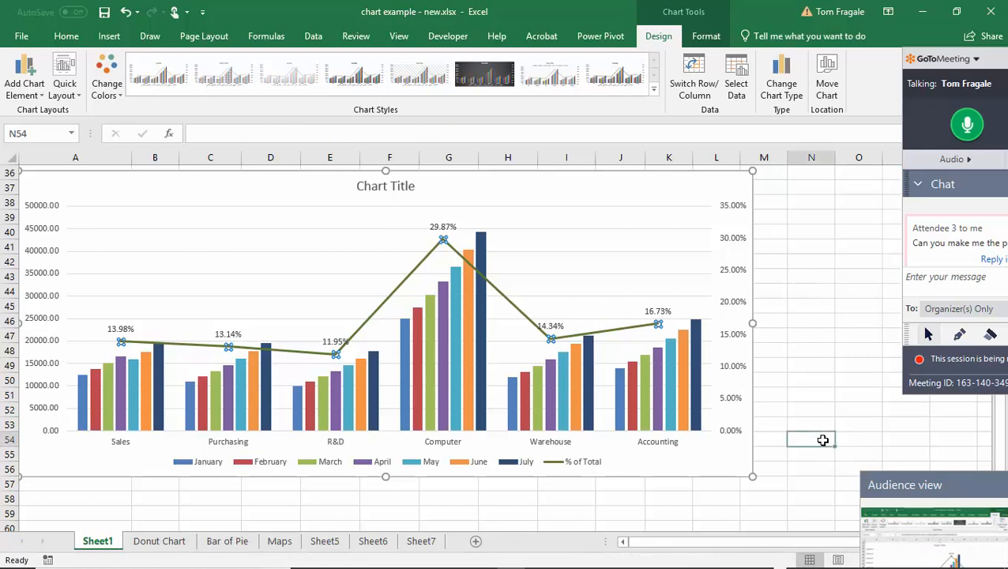
key(Page_Up)
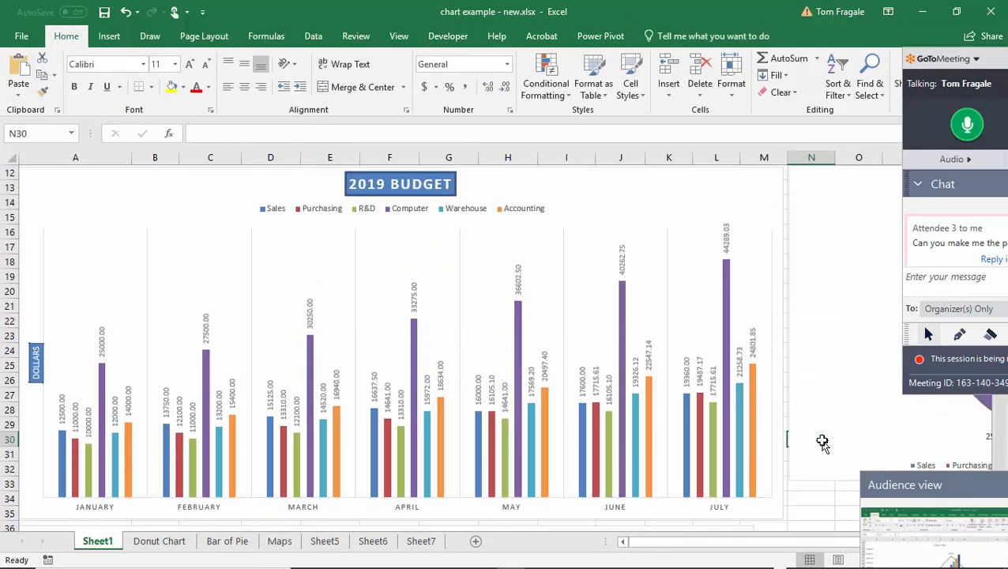
key(Right)
key(Right)
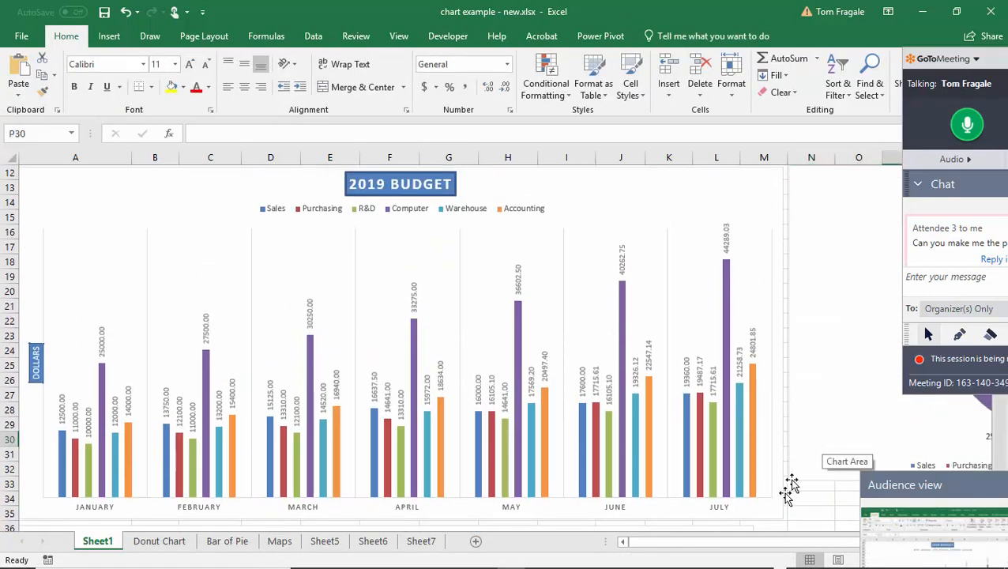
drag(741, 542, 832, 542)
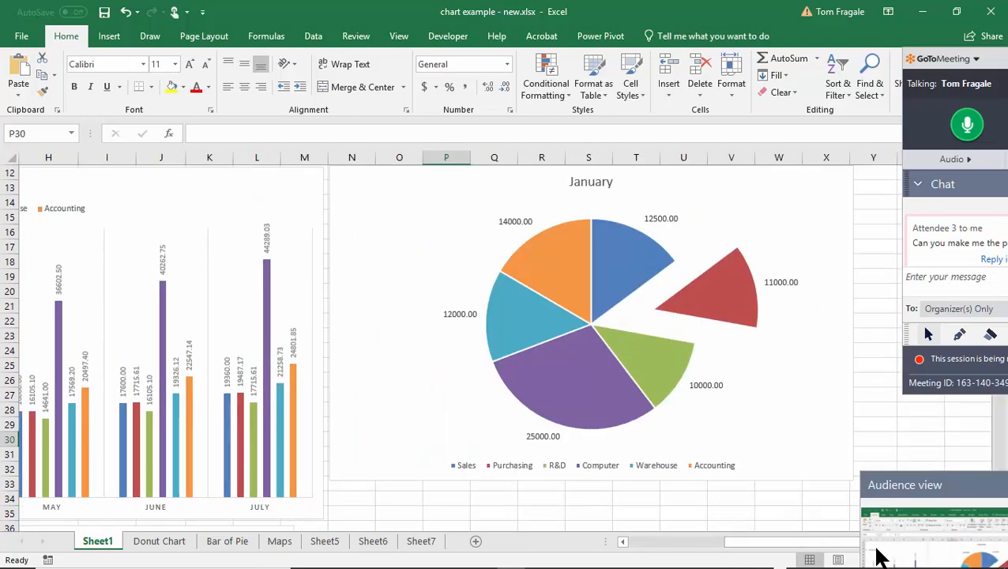
drag(769, 552, 645, 551)
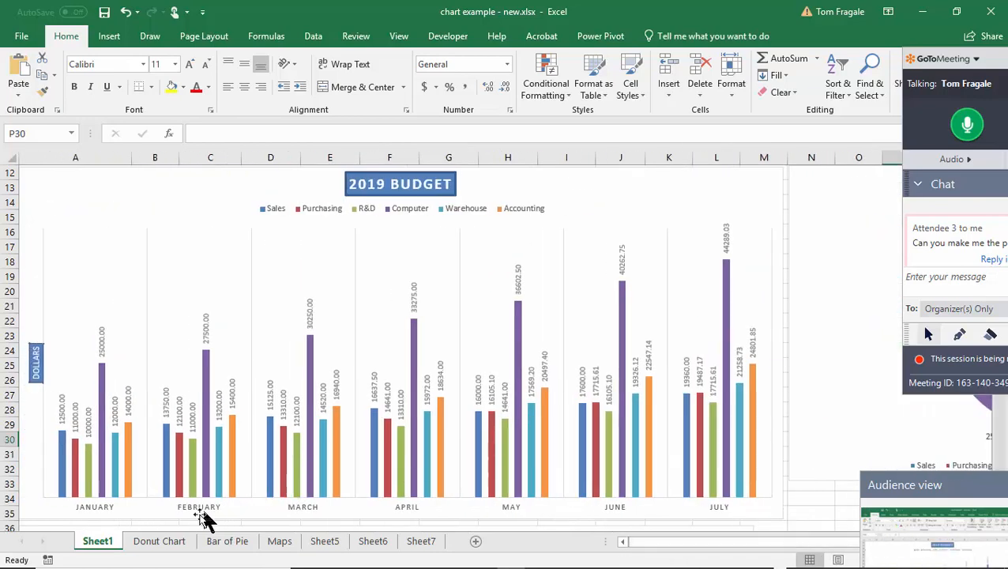
On the Donut Chart sheet, insert a doughnut chart from the January and February data in A3:D9
click(150, 553)
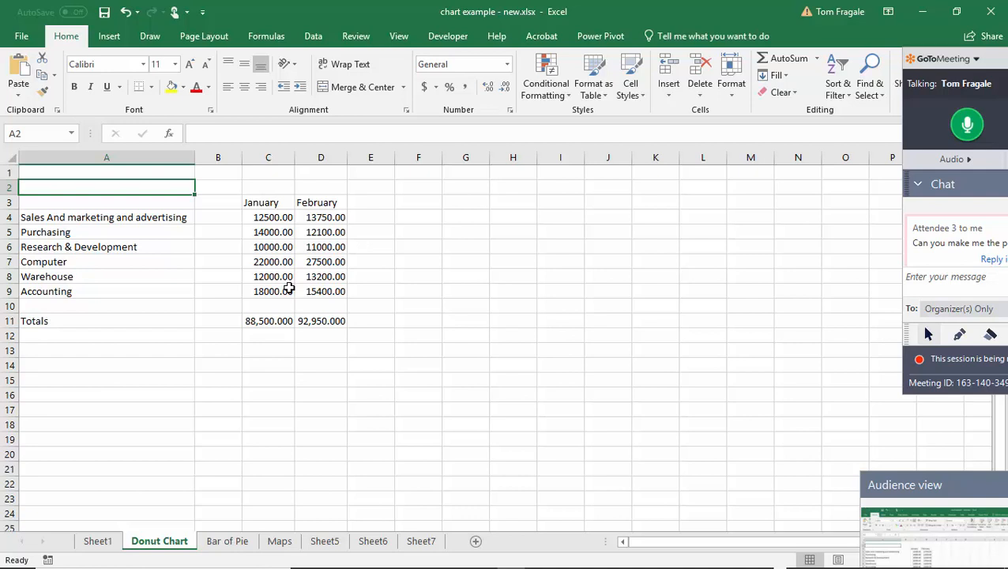
click(387, 244)
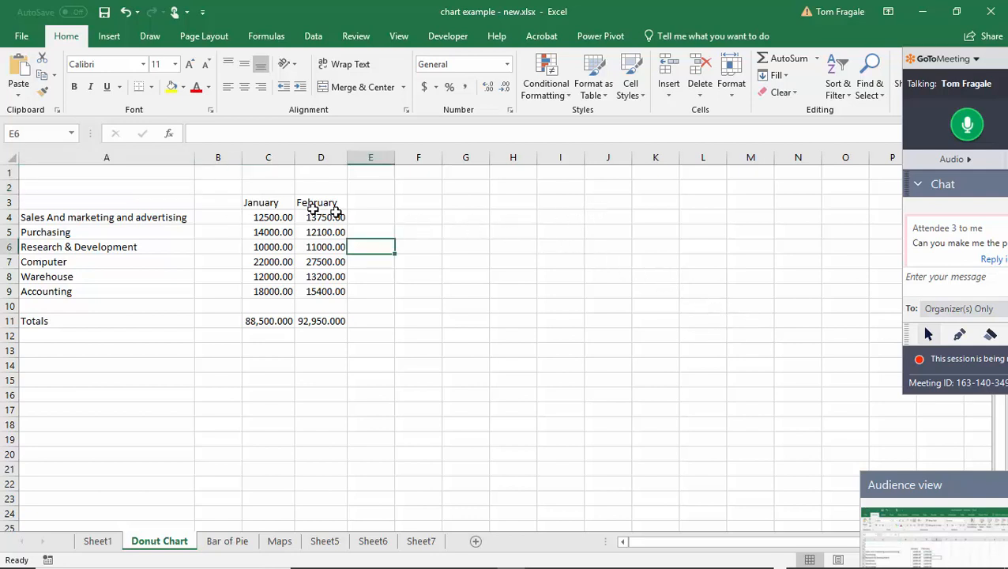
drag(54, 200, 331, 290)
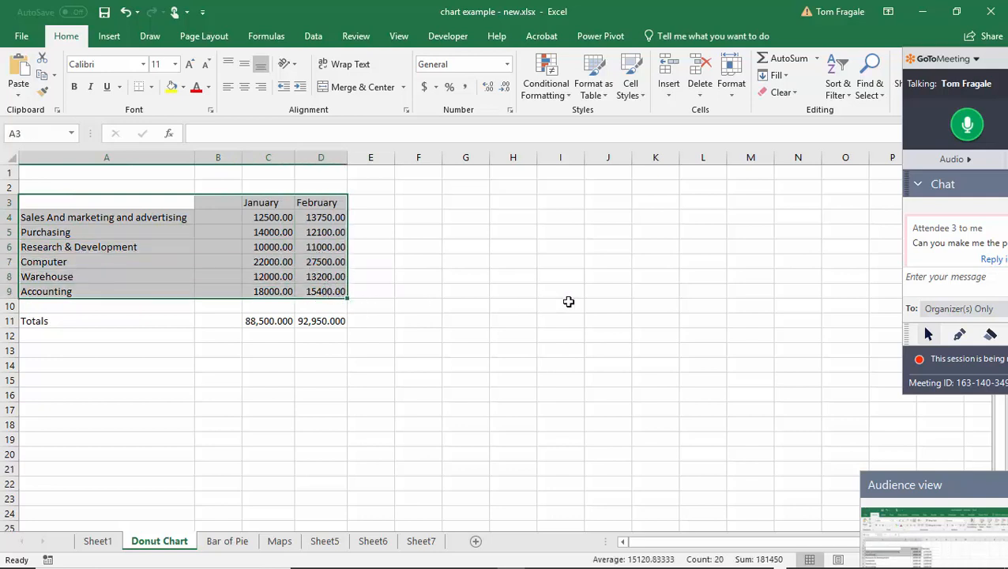
click(109, 38)
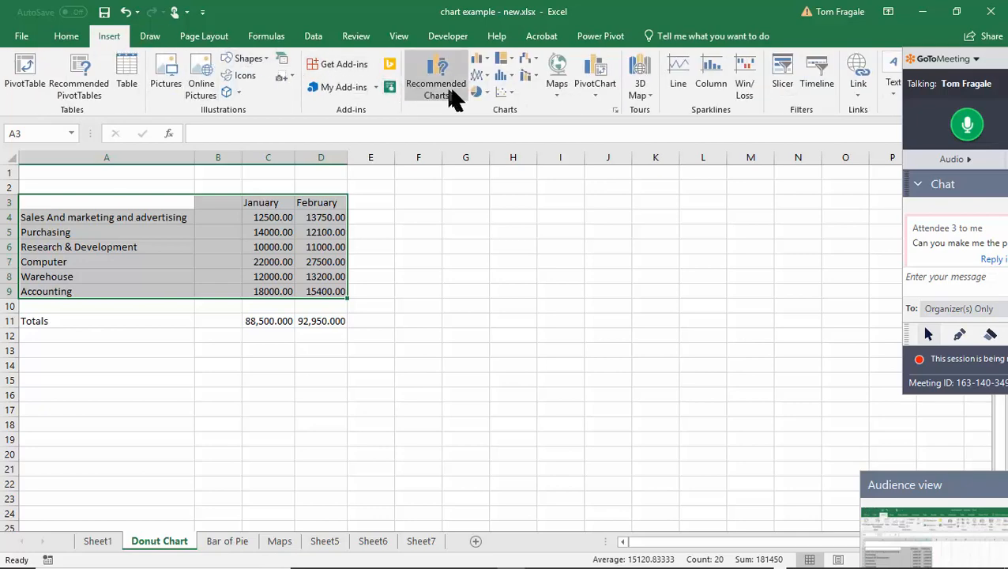
click(477, 90)
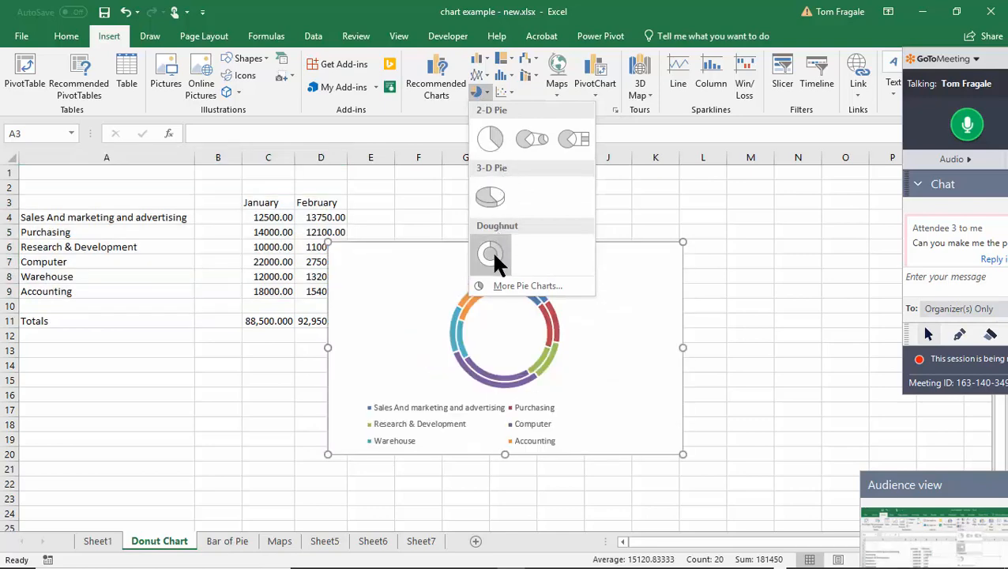
click(491, 252)
Place the doughnut chart beside the data, enlarged to about columns E to N and rows 1 to 24, with the grey-gradient, dark-percentage-label style
drag(376, 285, 428, 218)
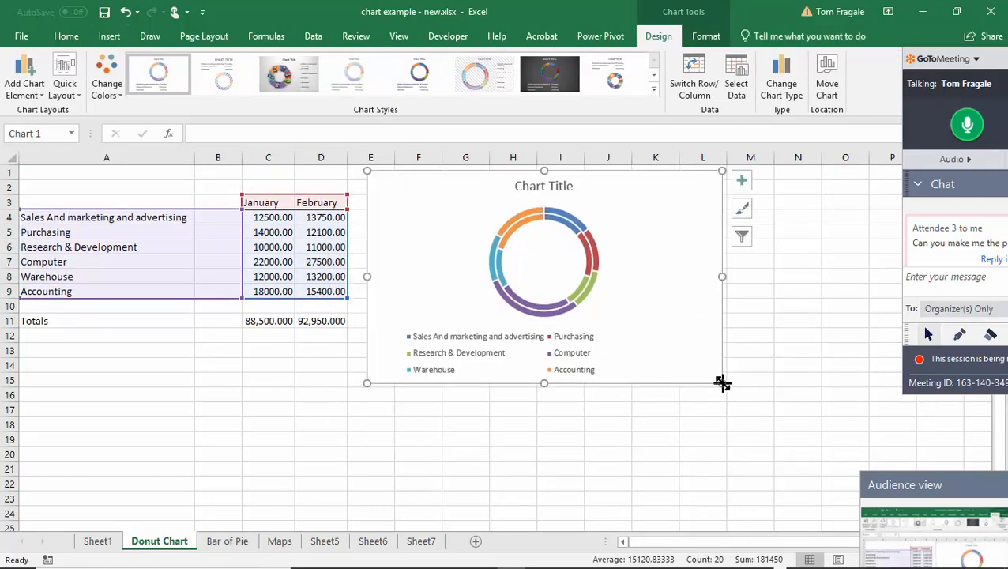
drag(722, 384, 834, 517)
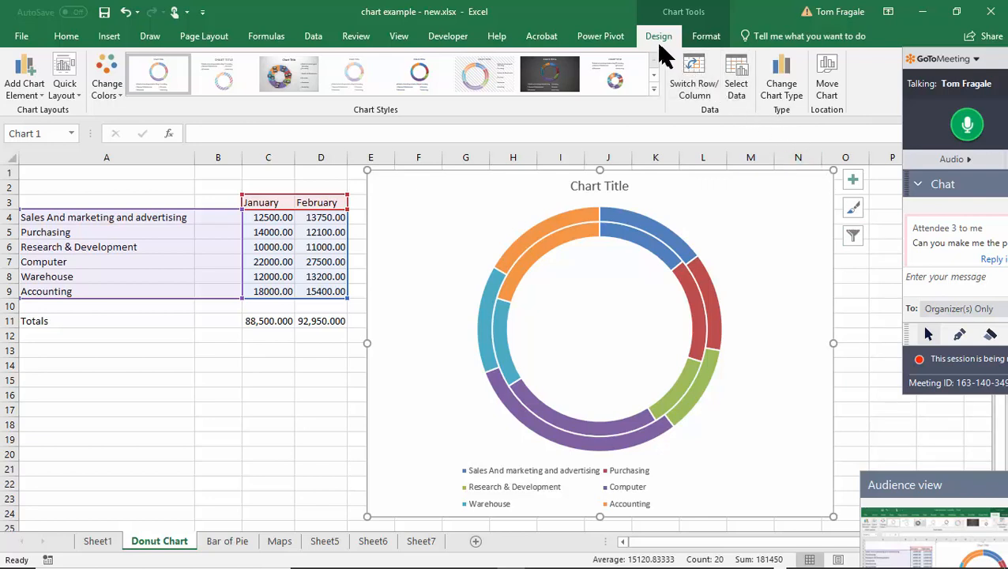
click(275, 77)
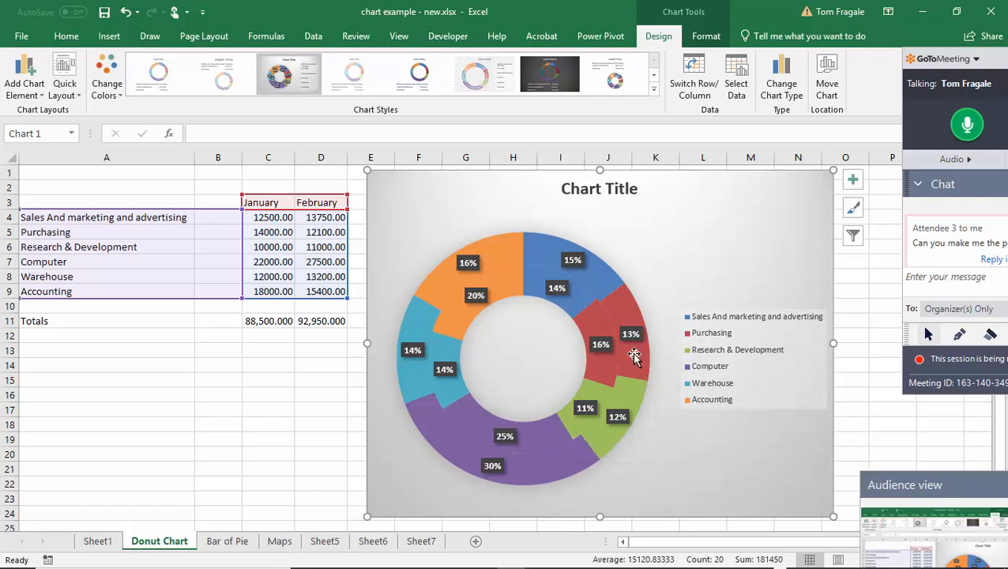
Set the doughnut's inner-ring January data labels to show series name and value instead of percentage
click(476, 296)
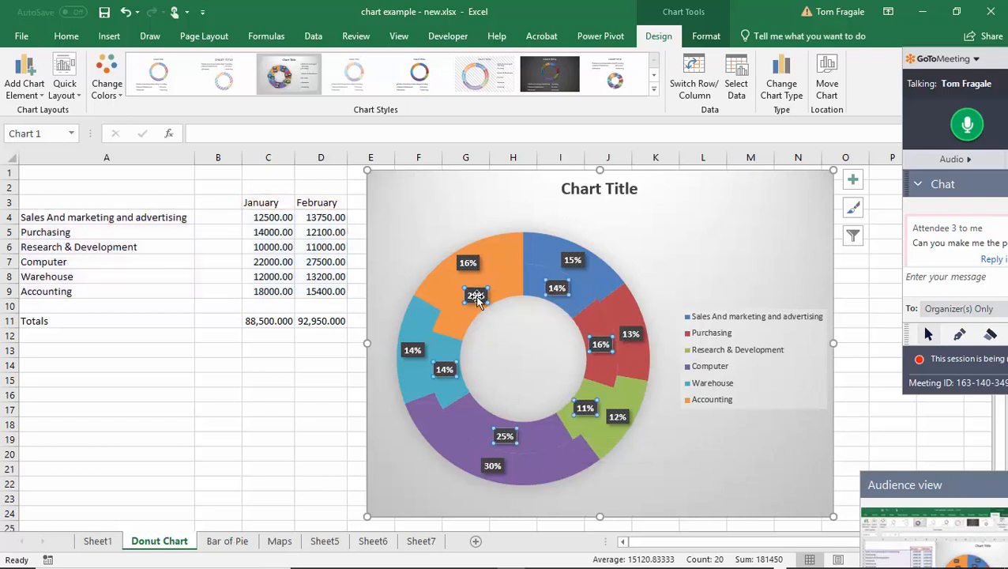
double_click(474, 296)
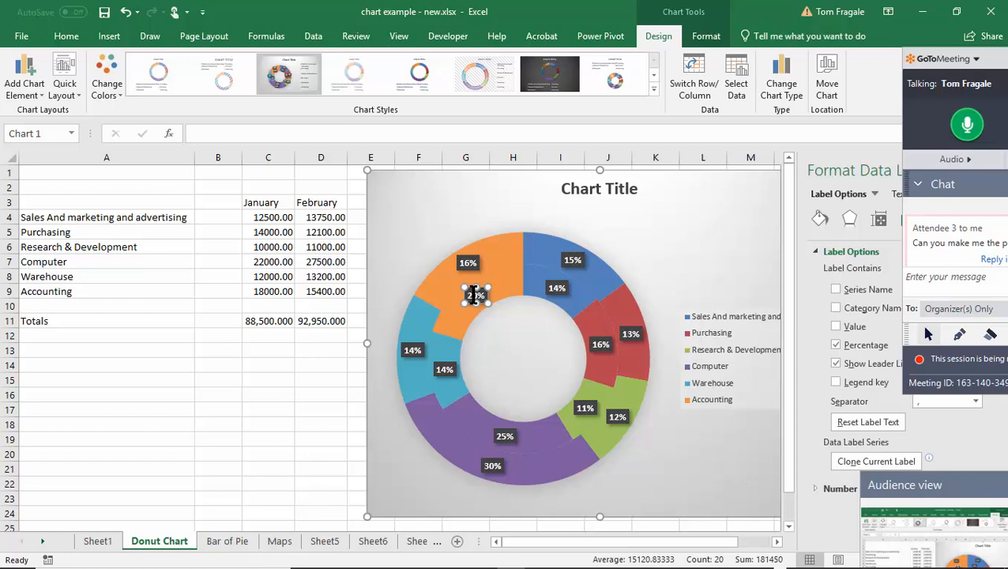
click(557, 288)
click(662, 225)
click(557, 288)
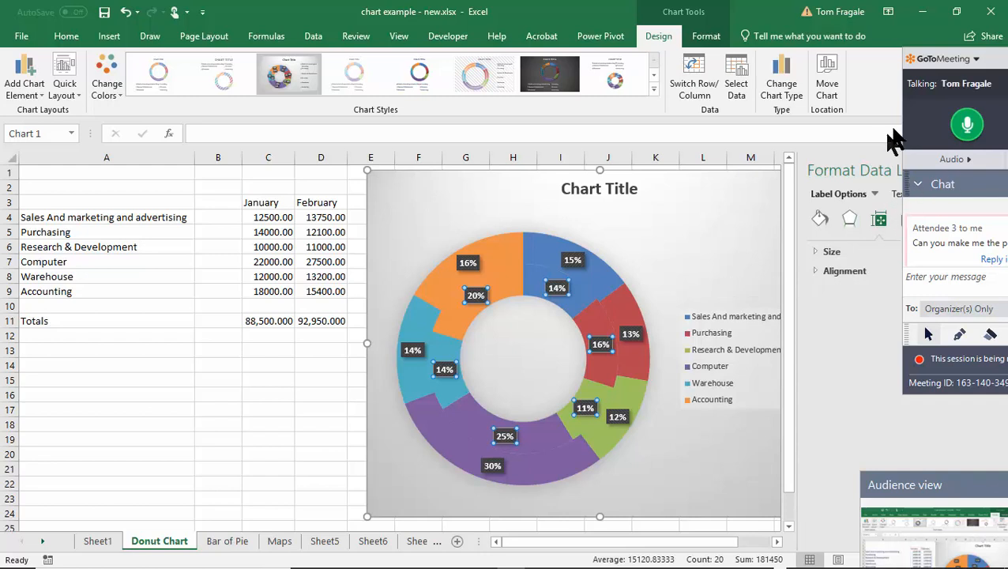
drag(929, 183, 906, 334)
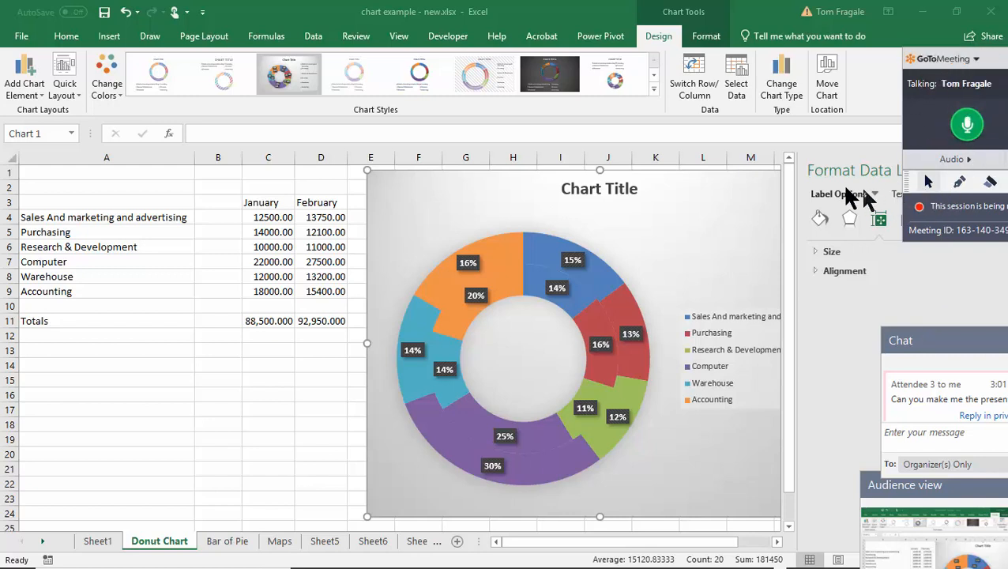
double_click(553, 12)
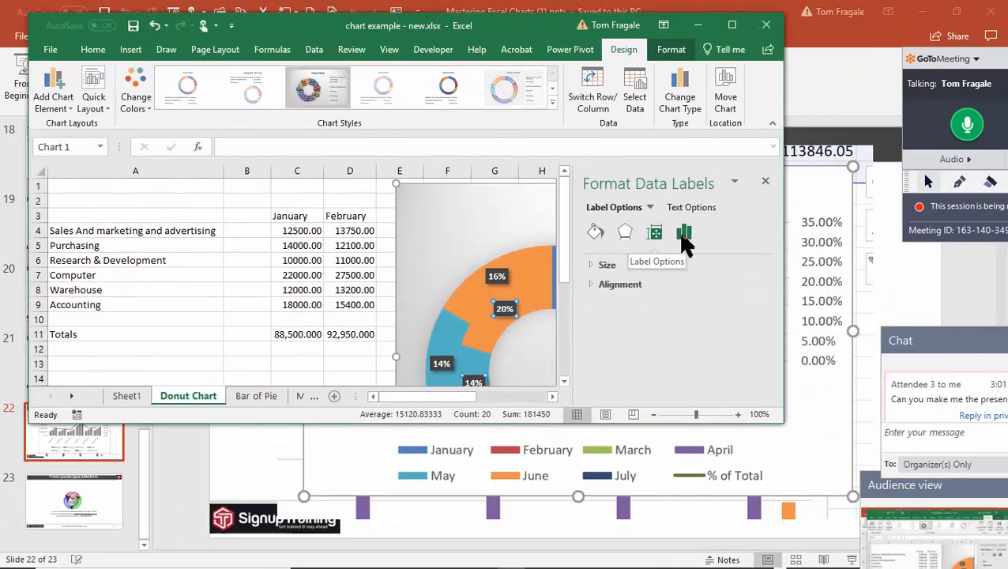
click(684, 234)
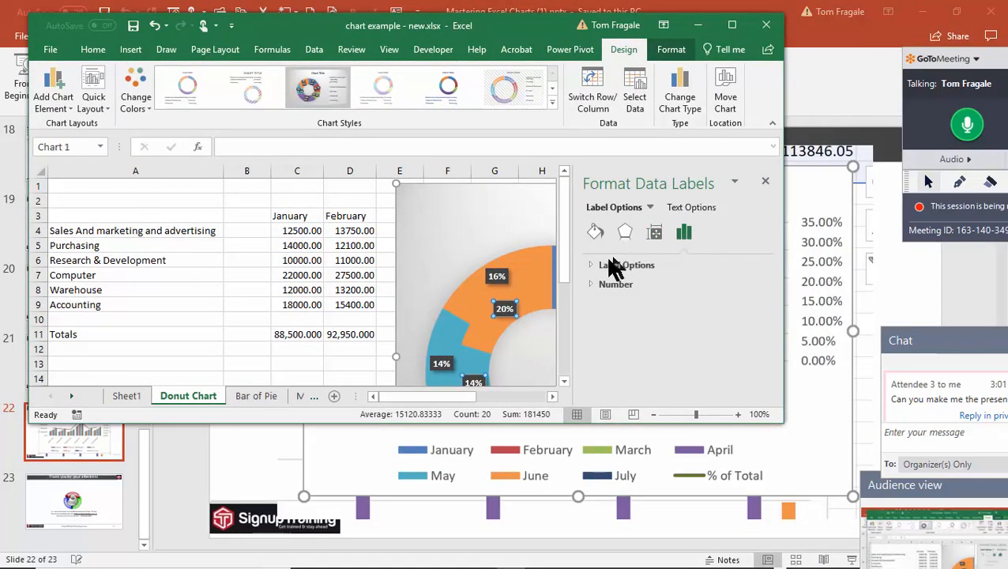
click(594, 271)
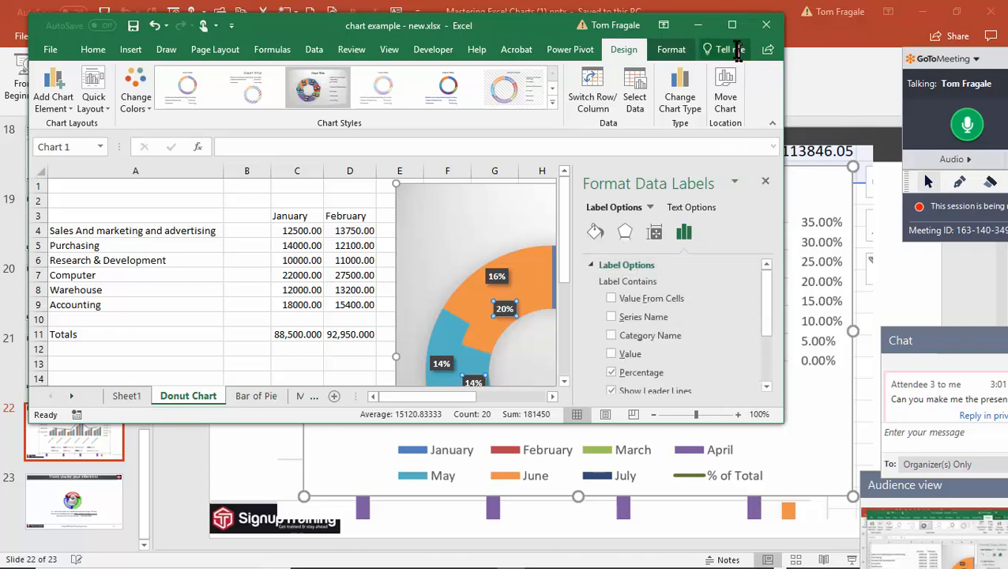
click(731, 26)
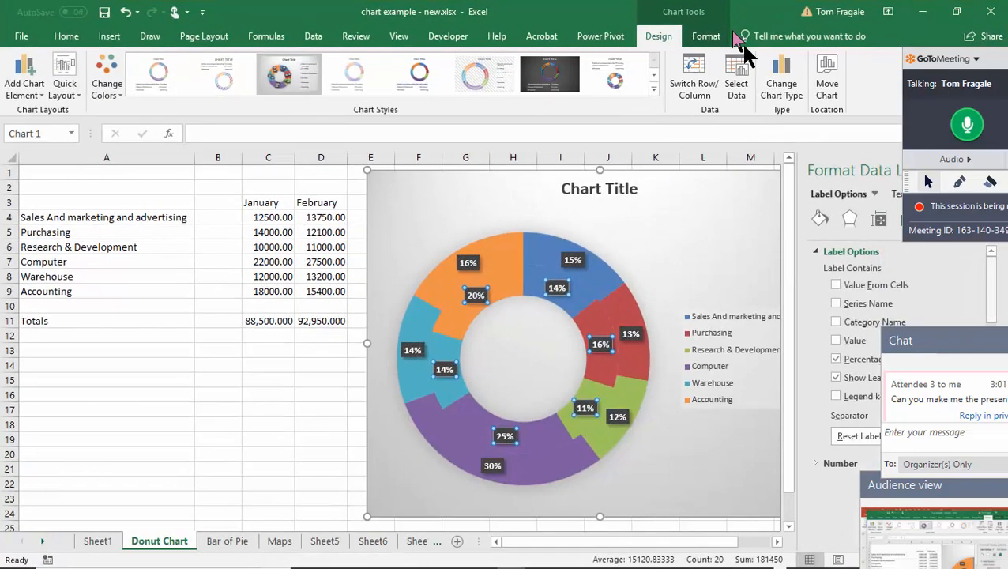
click(836, 304)
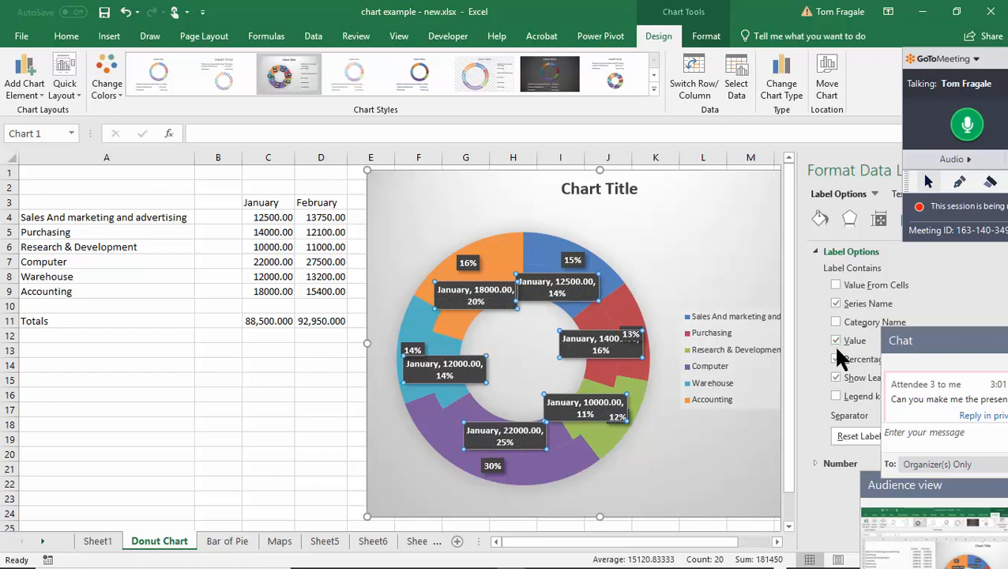
click(835, 360)
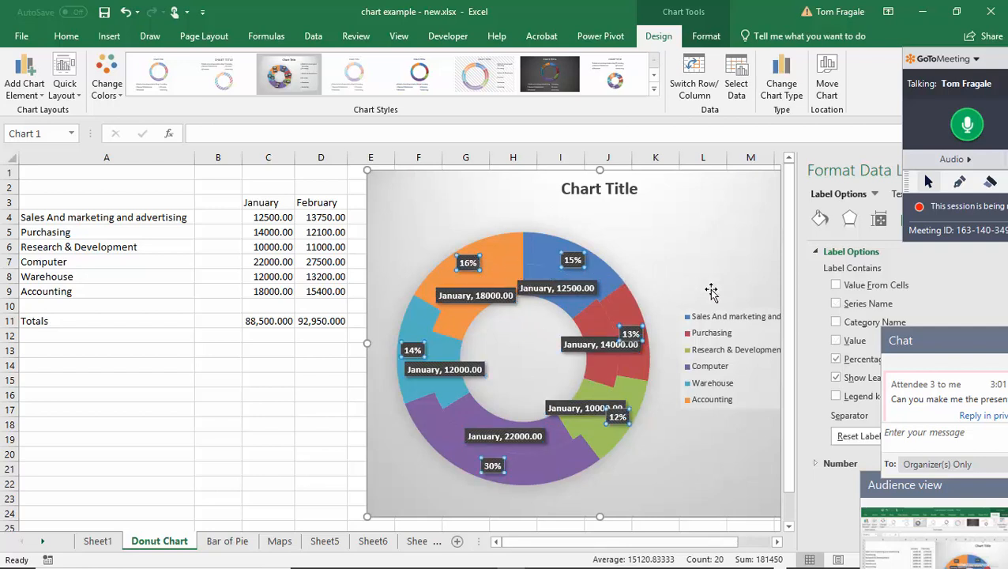
Set the outer-ring February data labels to show series name and value instead of percentage
click(835, 359)
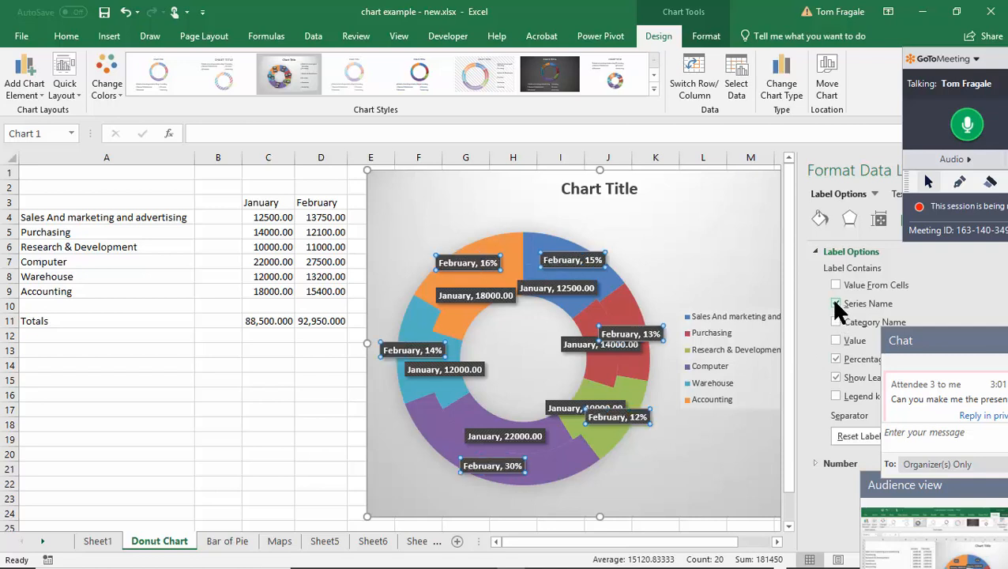
click(835, 339)
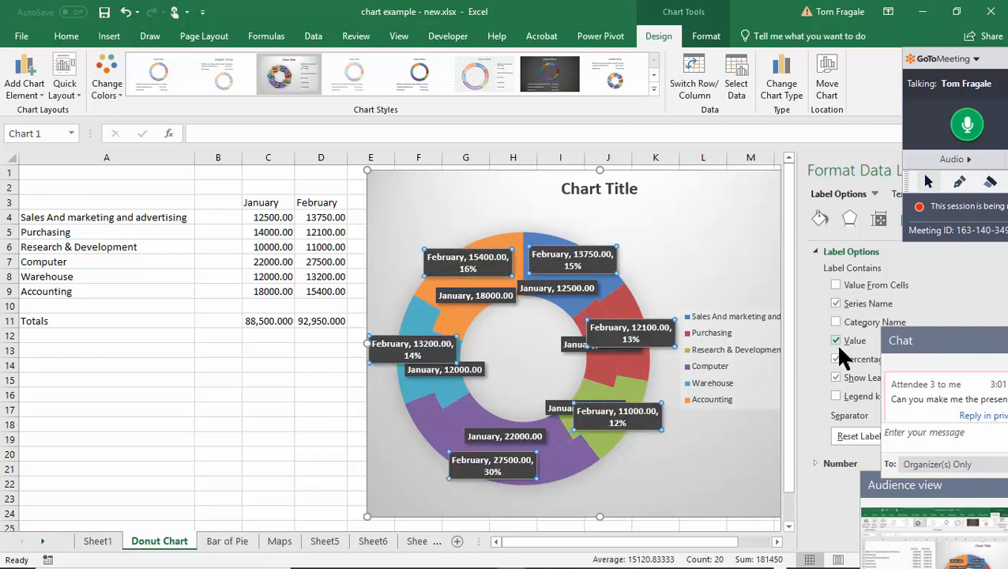
click(836, 359)
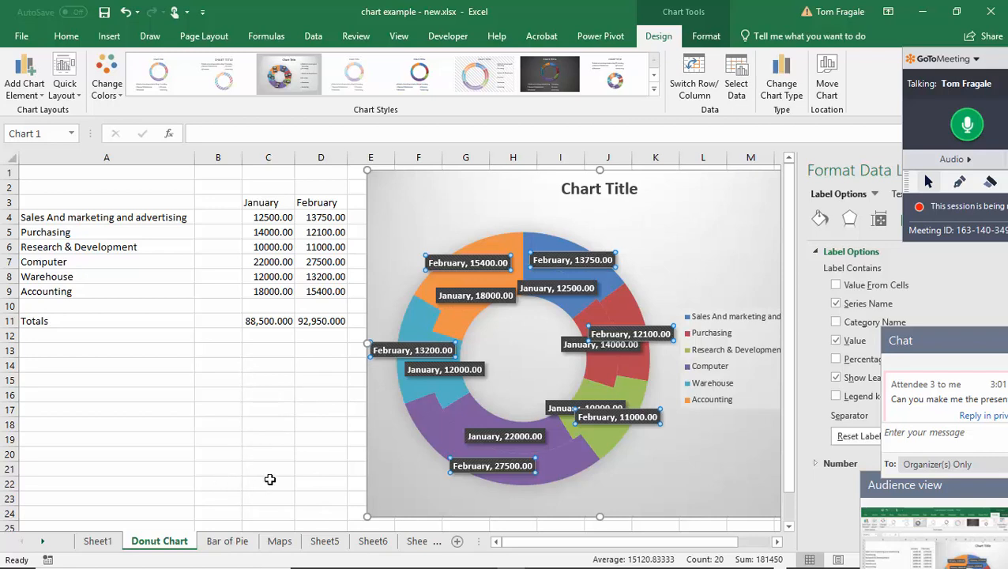
Delete the existing chart on the Bar of Pie sheet
click(228, 543)
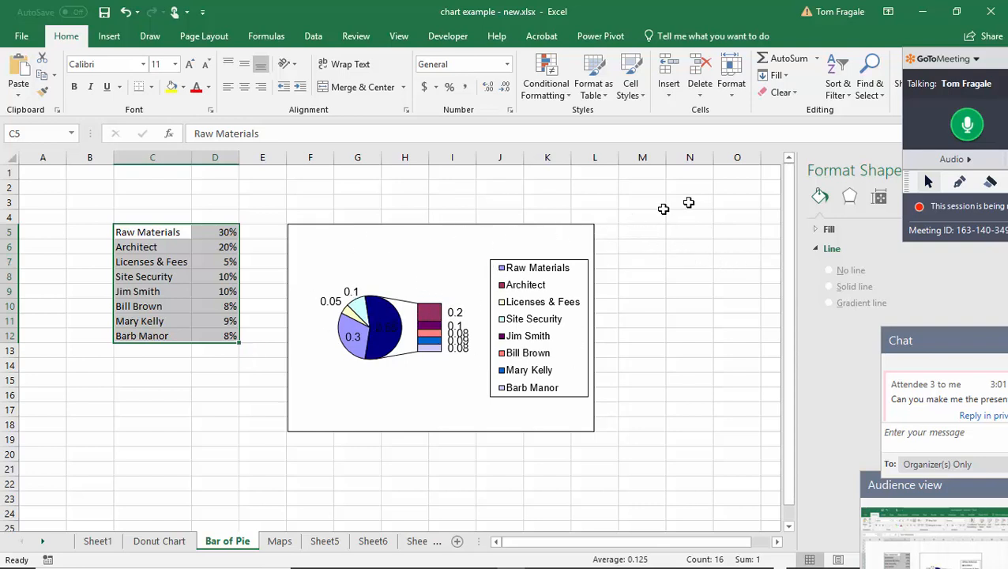
click(454, 244)
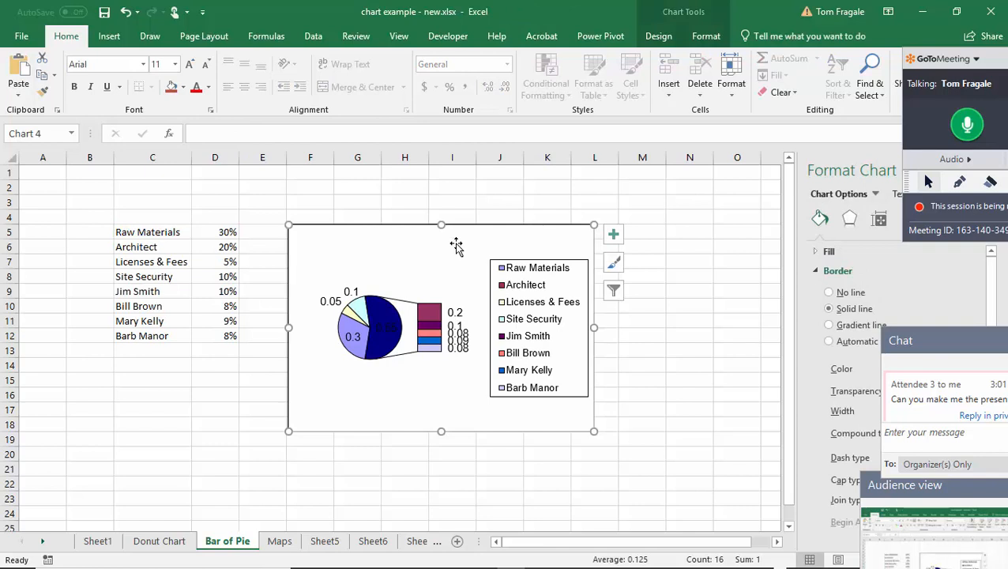
key(Delete)
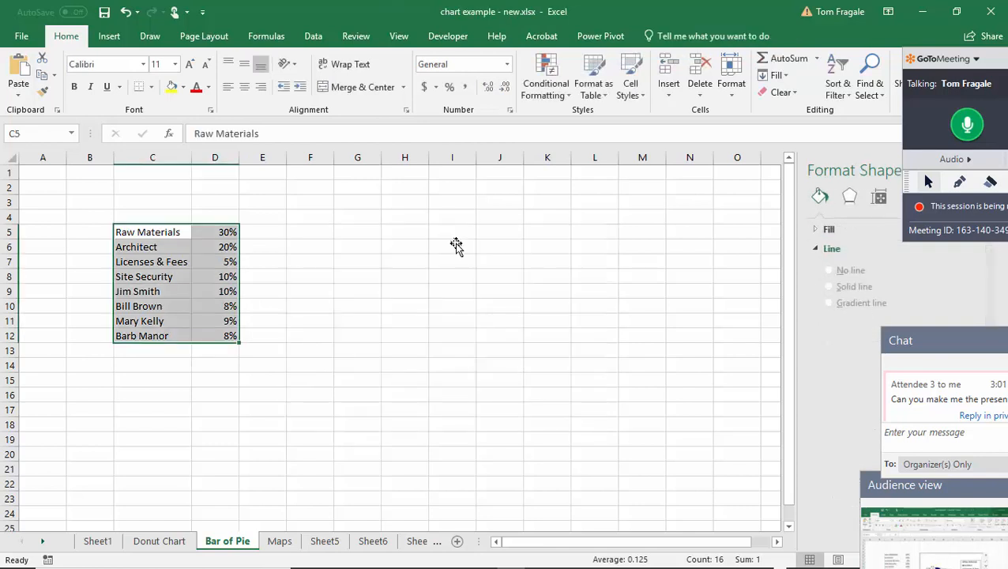
click(322, 251)
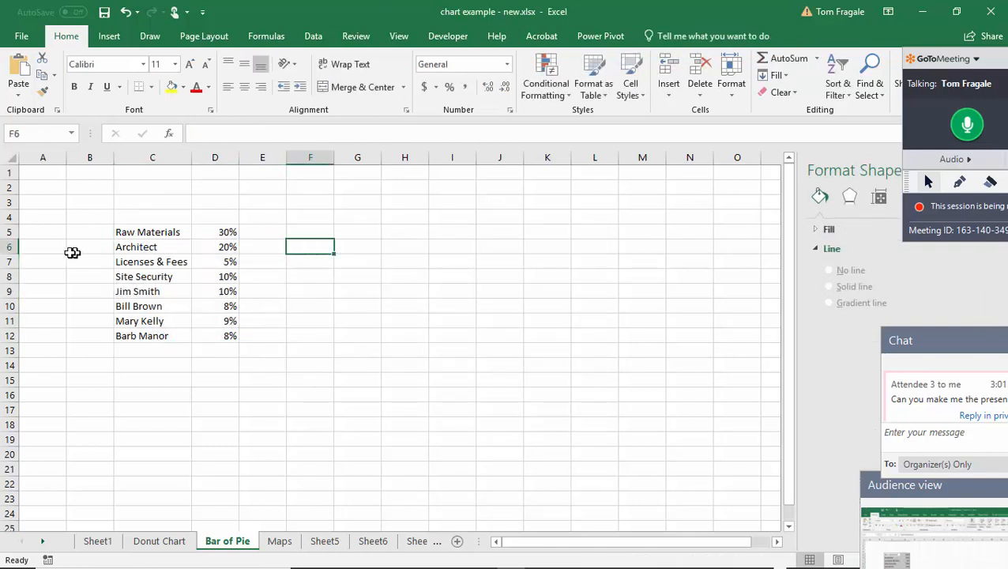
drag(111, 218, 242, 344)
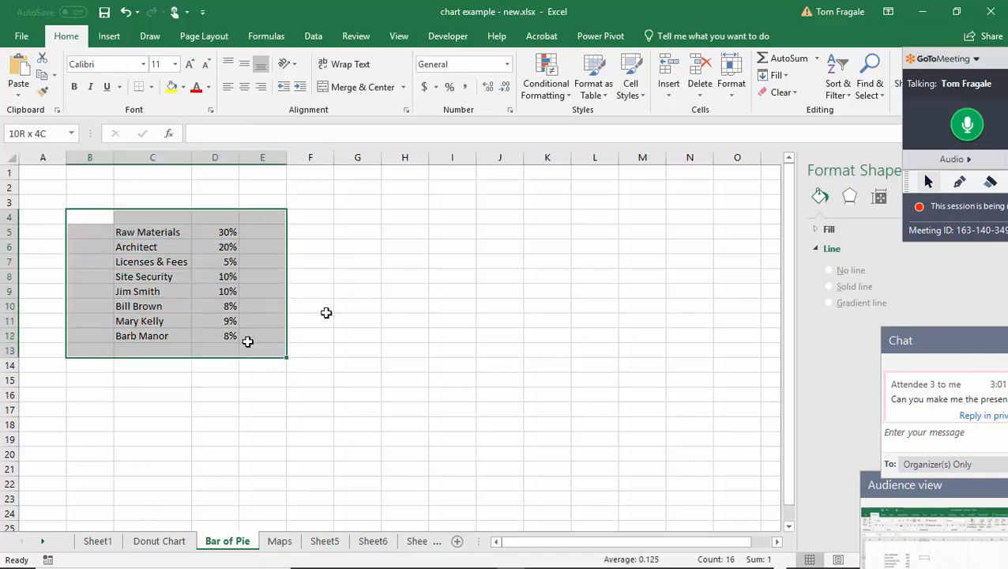
click(564, 263)
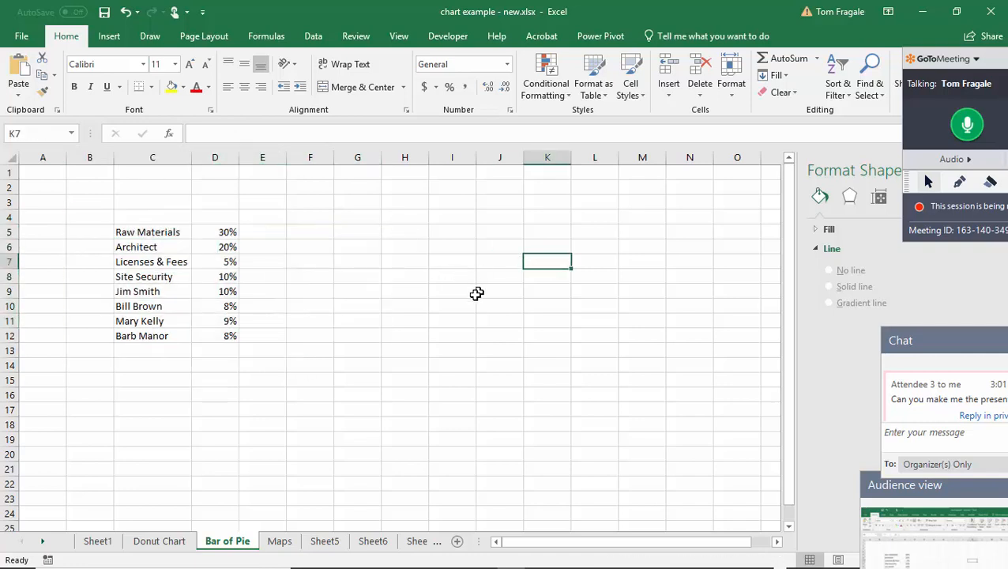
drag(316, 340, 82, 311)
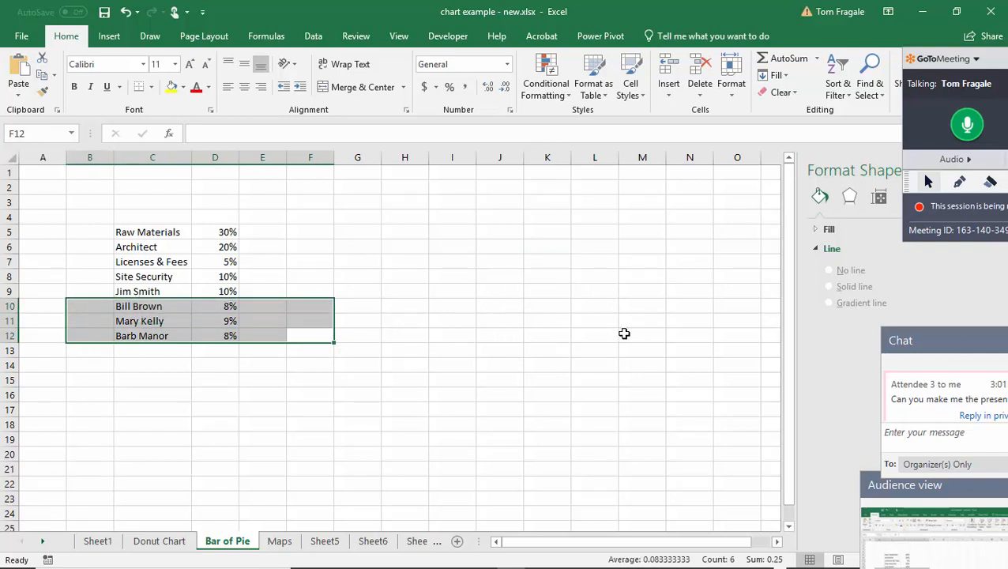
click(450, 395)
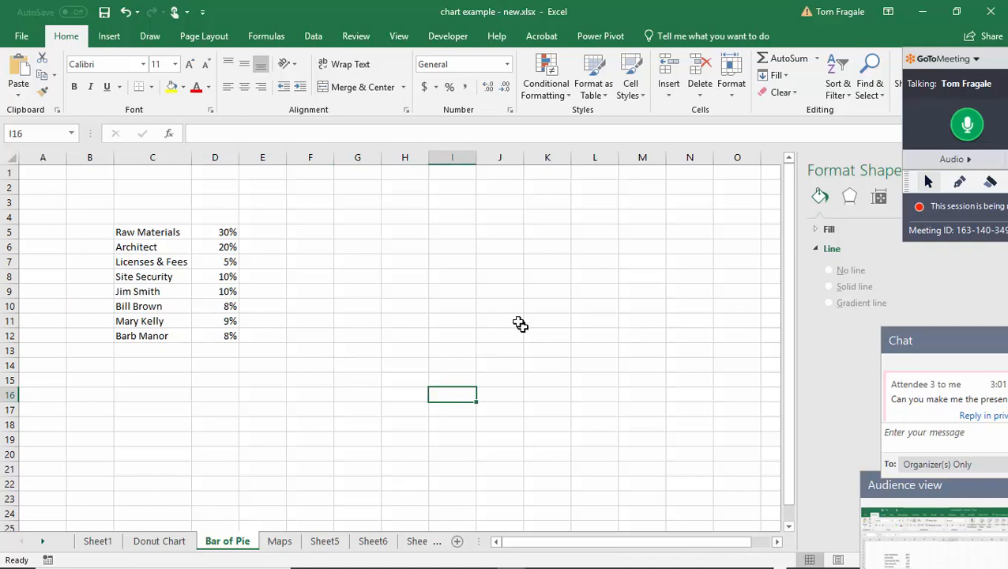
Insert a Bar of Pie chart from C5:D12, placed beside the data and enlarged to about columns E to N, rows 2 to 19
click(146, 231)
drag(146, 231, 230, 336)
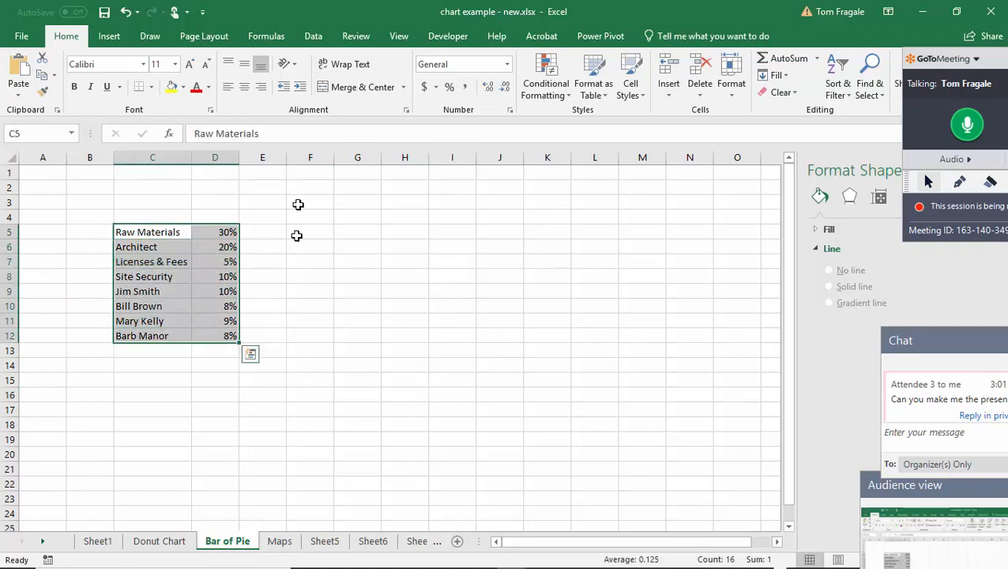
click(110, 37)
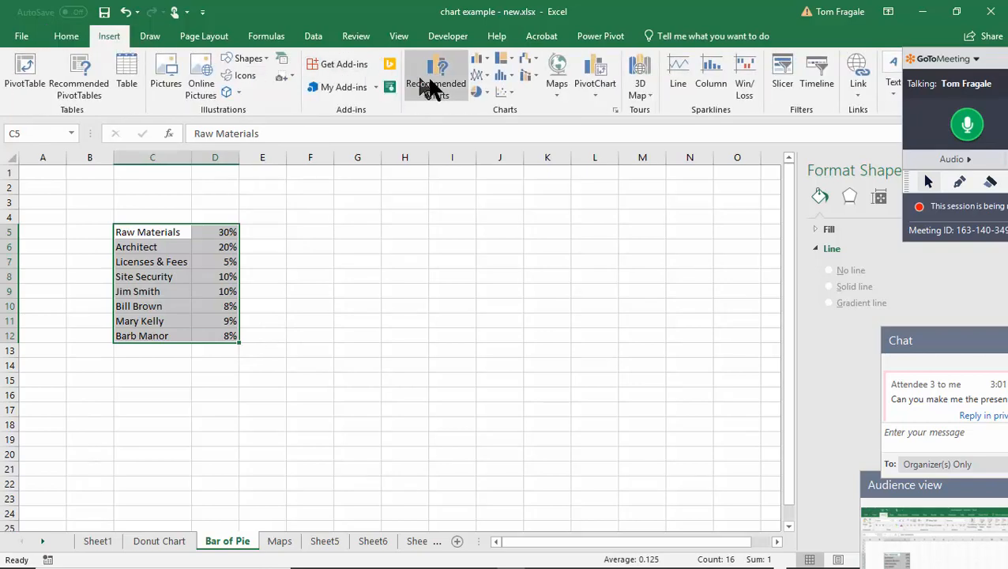
click(485, 92)
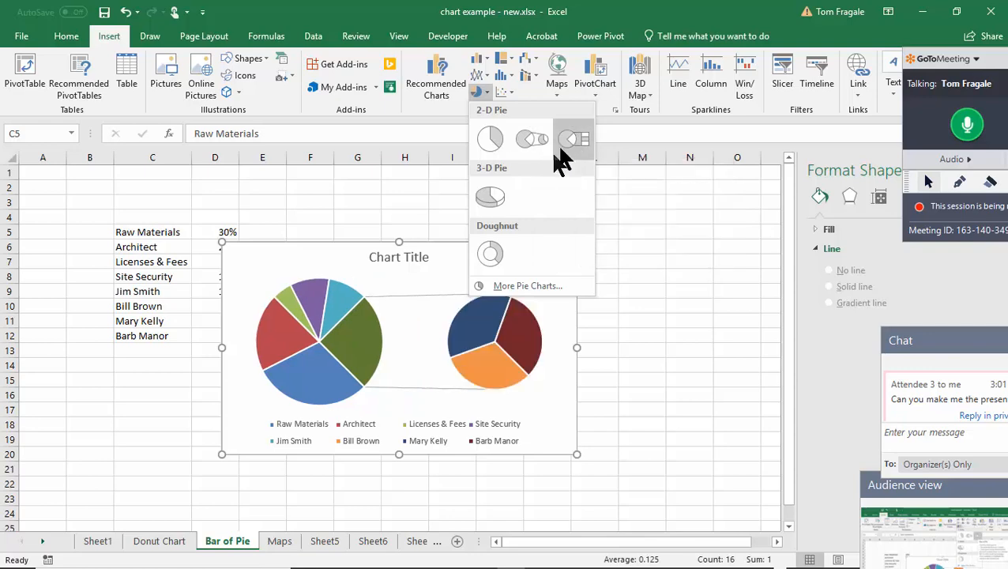
click(570, 137)
drag(464, 265, 513, 208)
drag(624, 396, 710, 444)
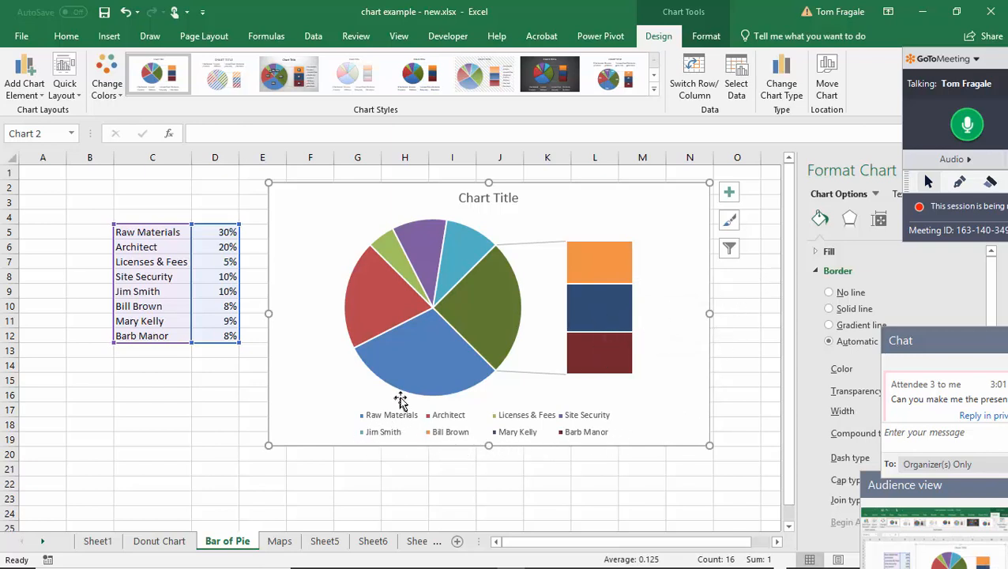
Move the light-blue slice for the row 9 entry from the pie to the second plot
mouse_move(458, 253)
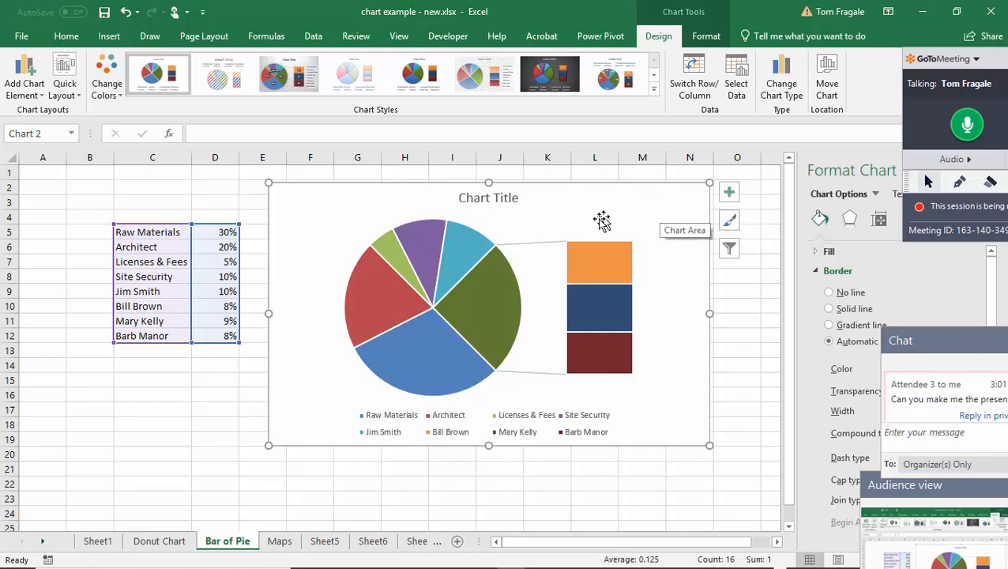
click(461, 259)
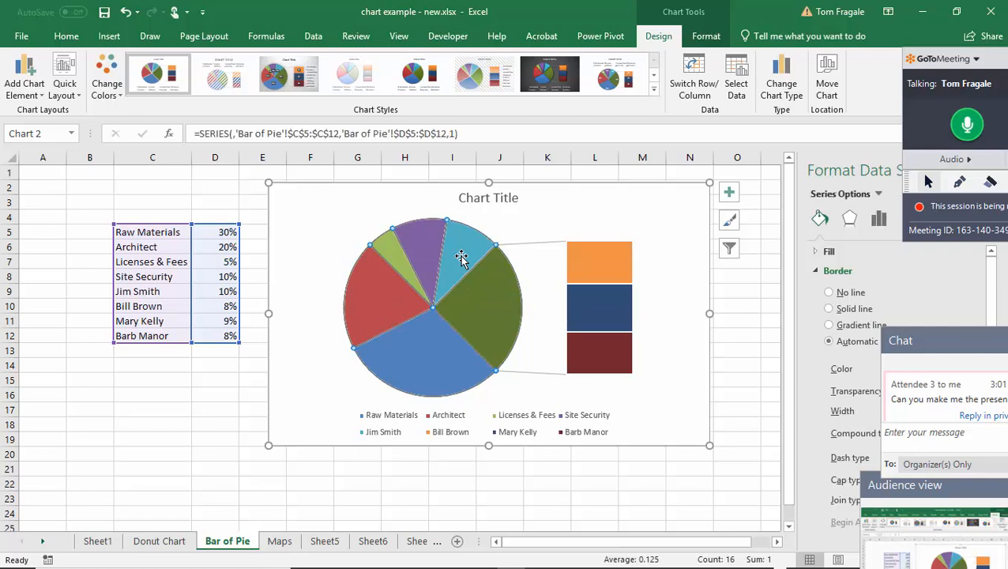
click(459, 254)
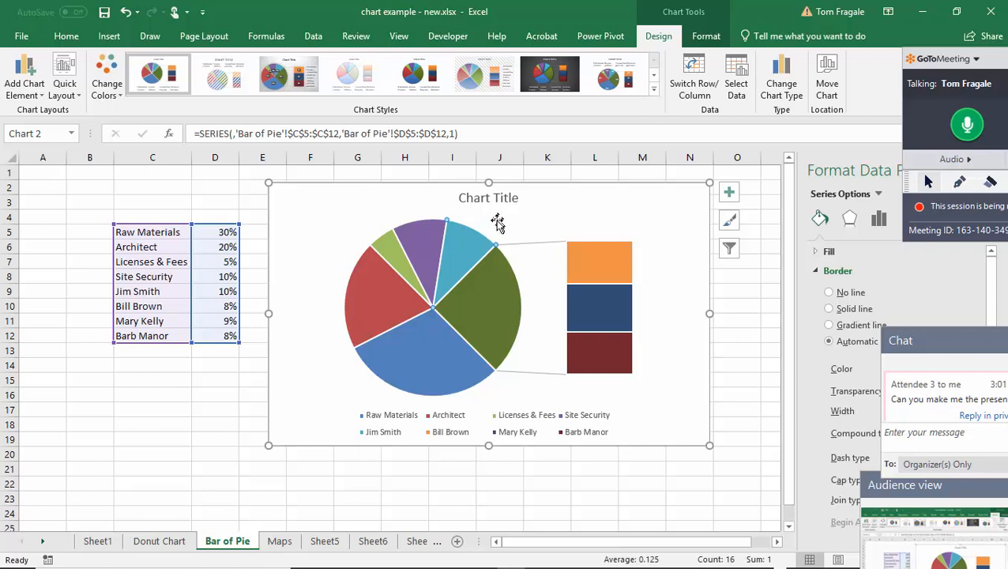
mouse_move(462, 248)
click(876, 221)
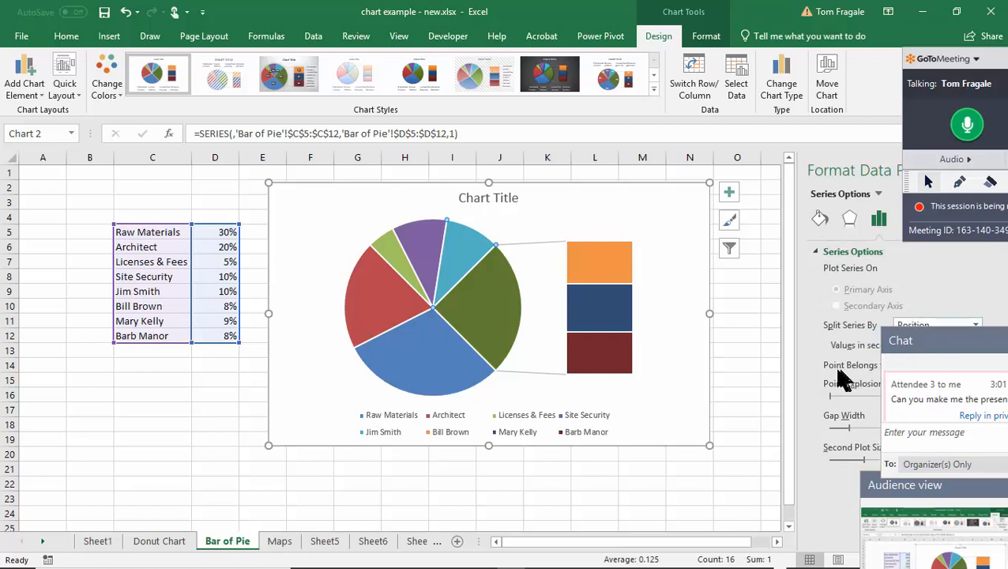
drag(931, 335, 924, 475)
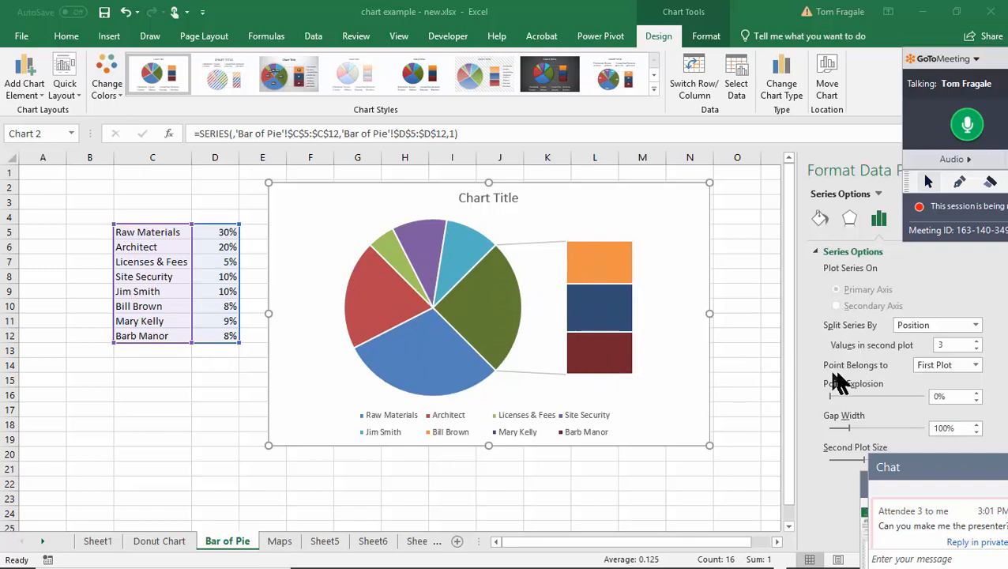
click(976, 365)
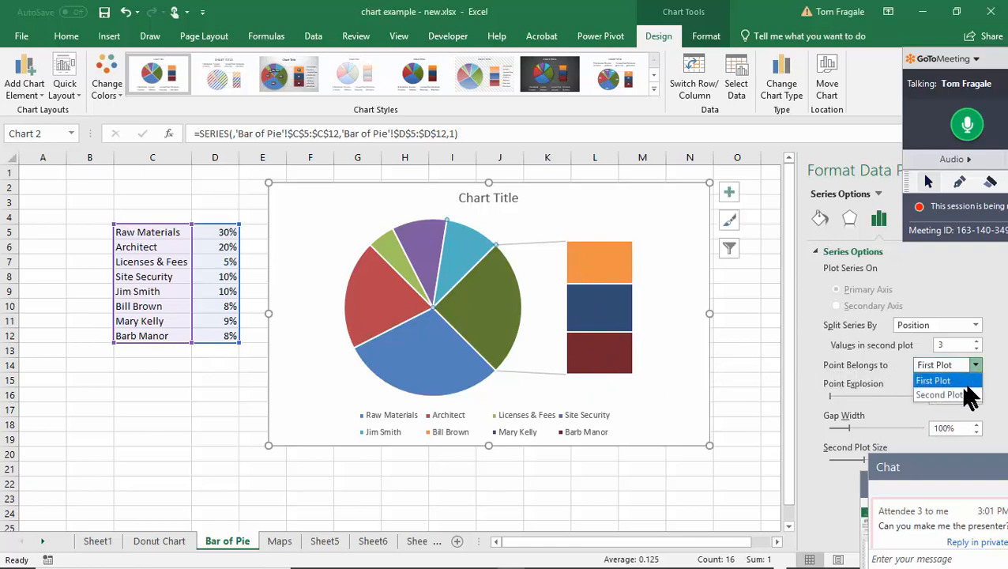
click(944, 395)
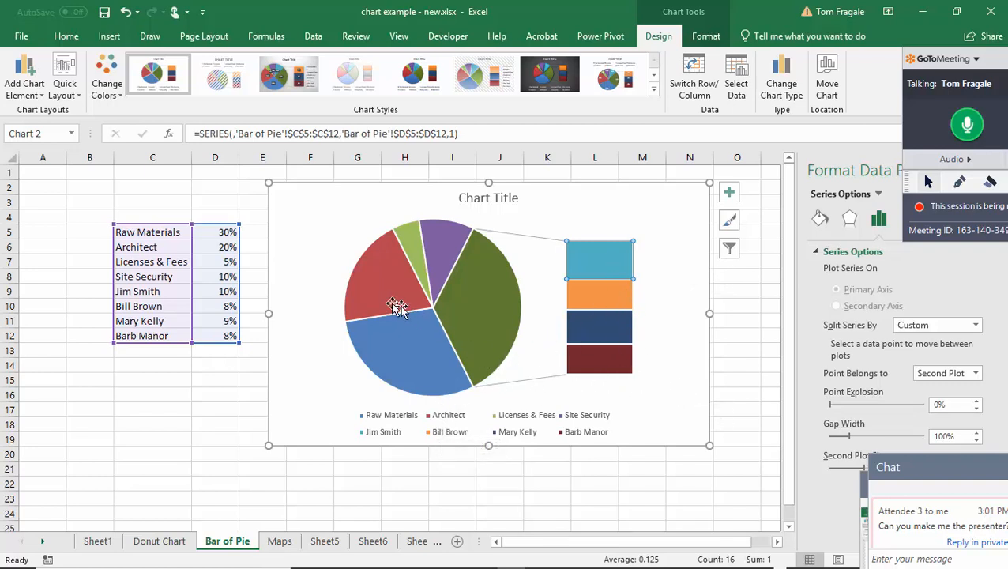
Move the red Architect slice from the pie to the second plot
click(369, 292)
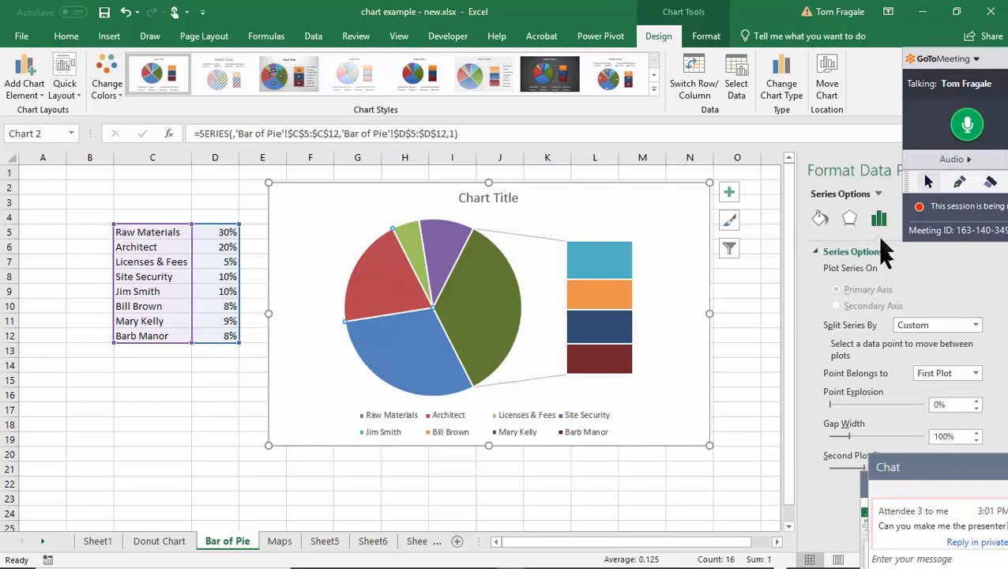
click(976, 373)
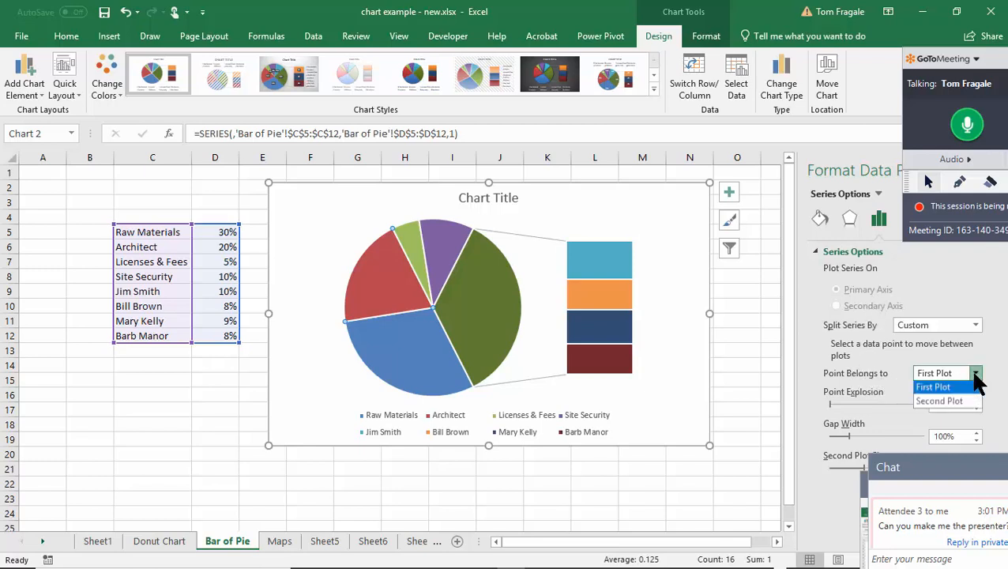
click(941, 403)
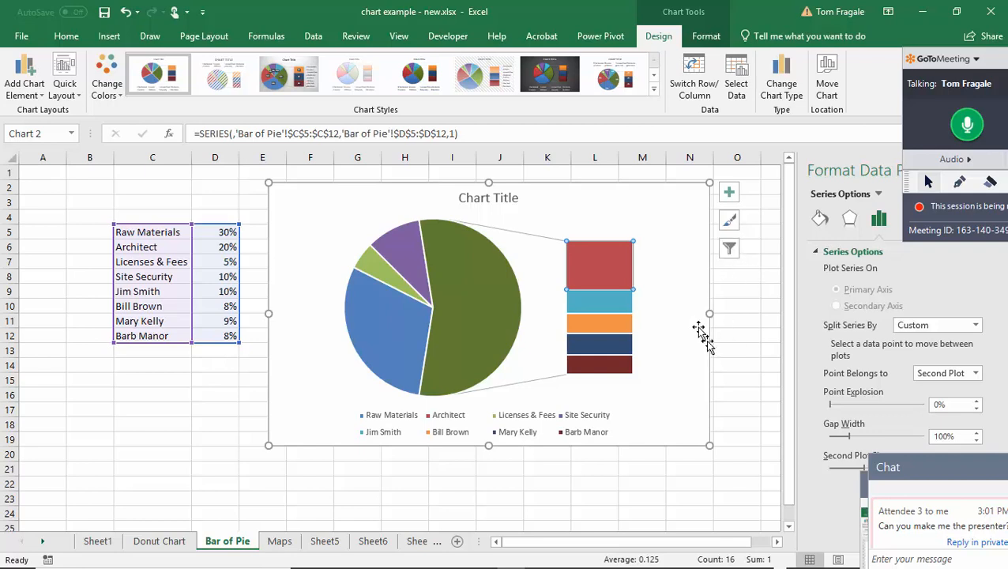
Add data labels to the Bar of Pie chart and remove its legend
click(683, 199)
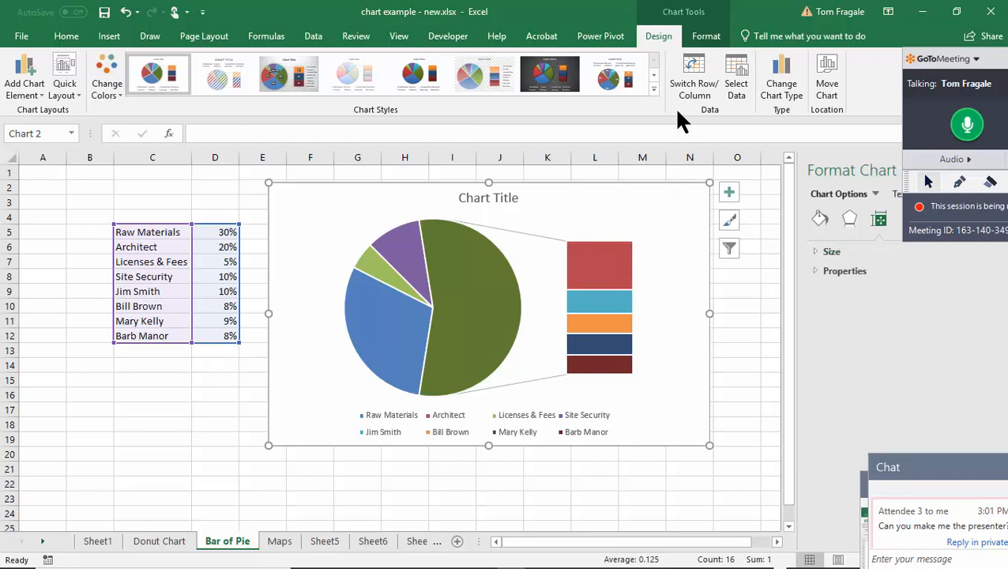
click(729, 194)
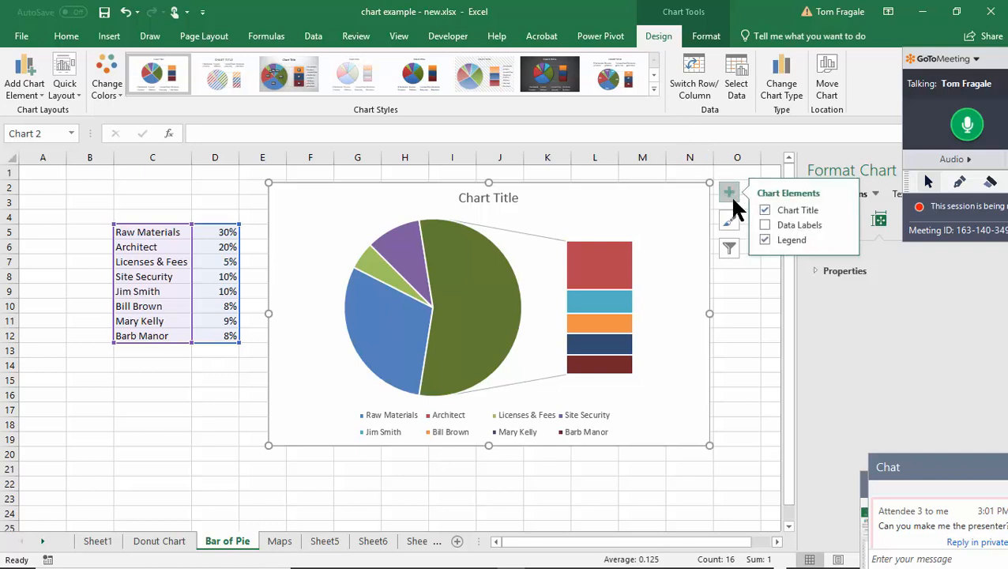
click(764, 225)
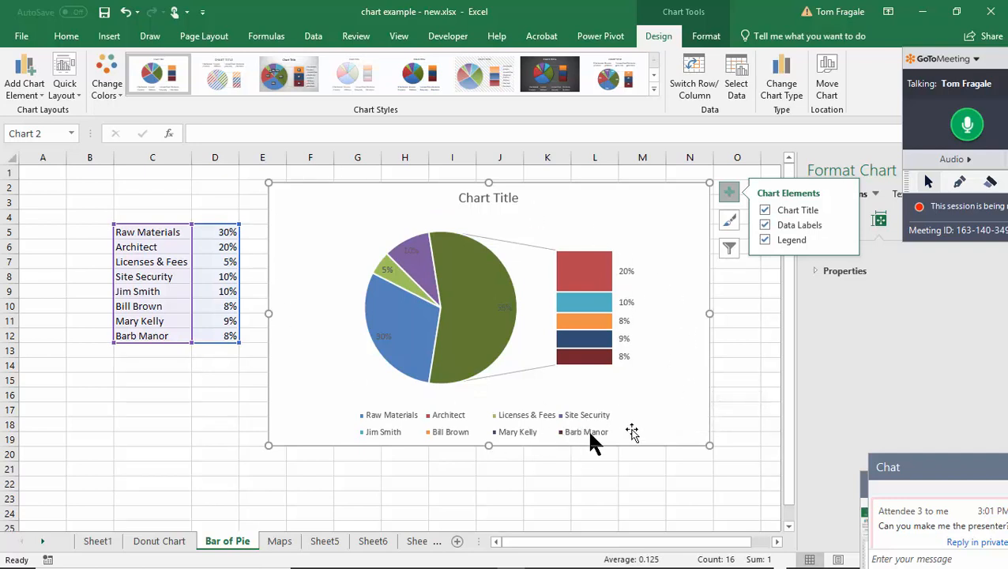
click(764, 241)
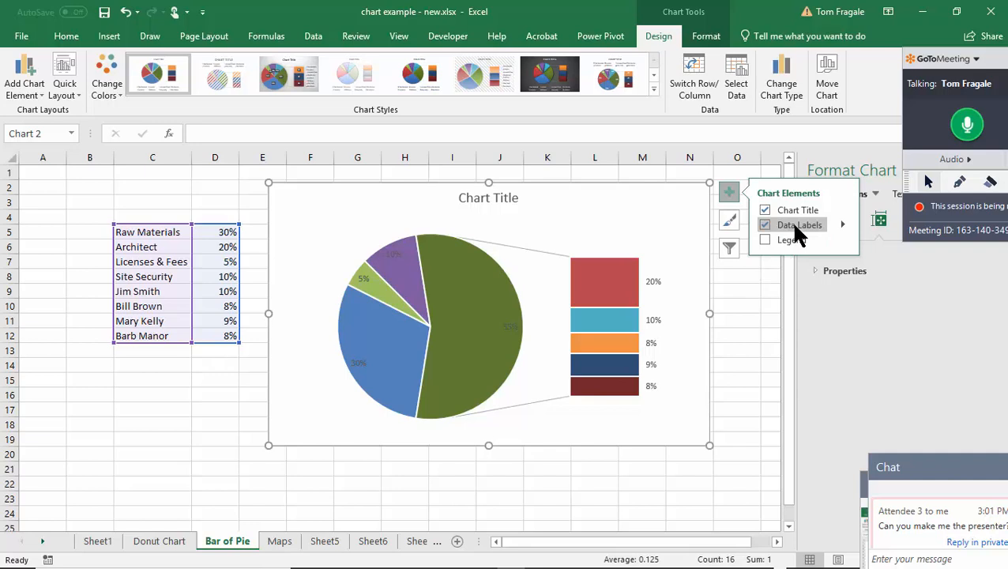
Include the category name with the value in the Bar of Pie chart's data labels
click(842, 224)
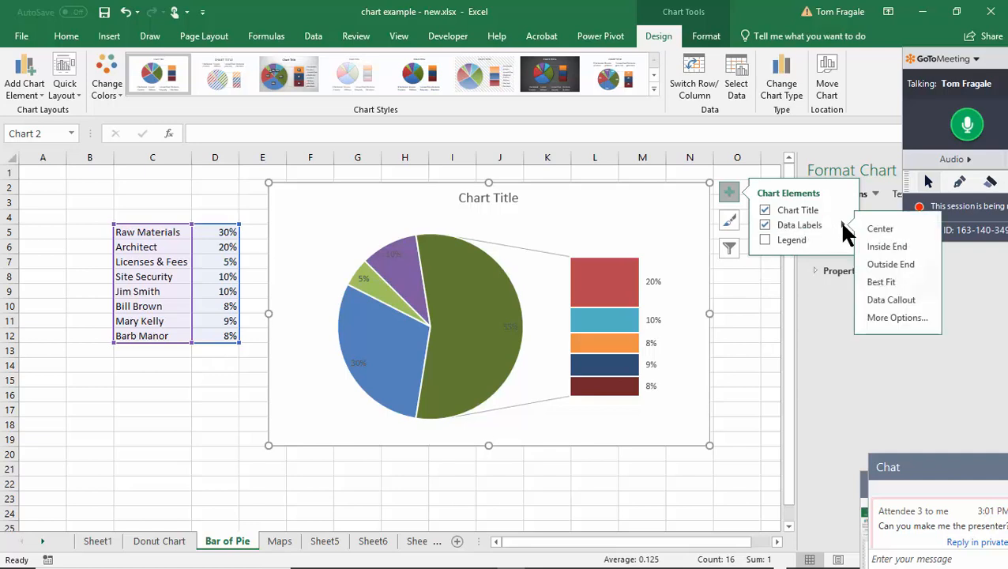
click(900, 318)
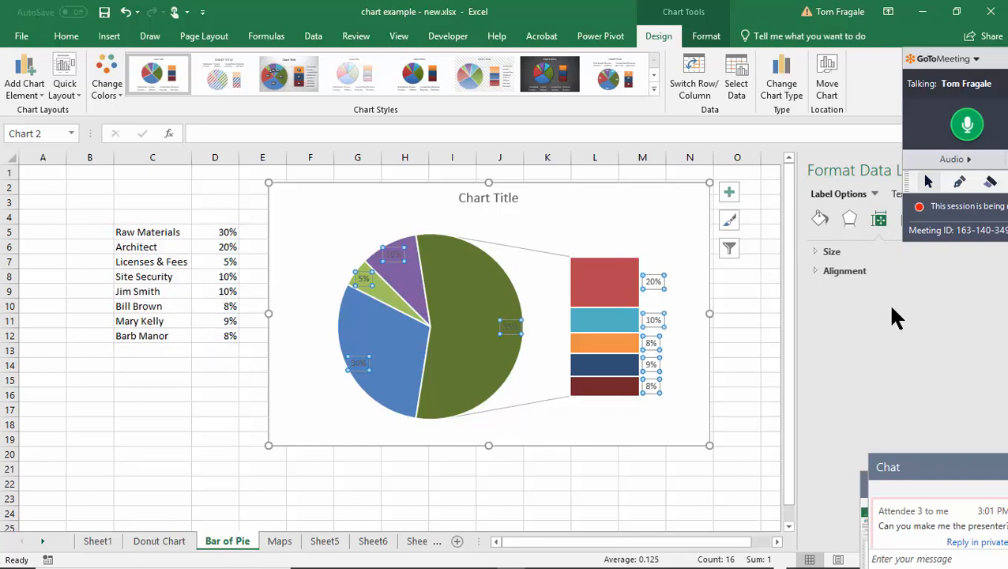
click(907, 229)
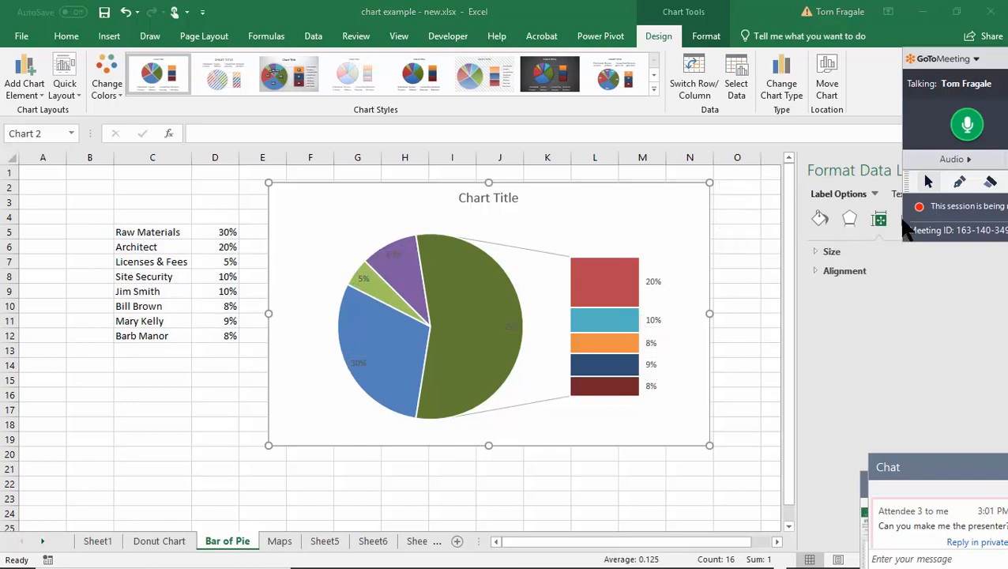
click(901, 219)
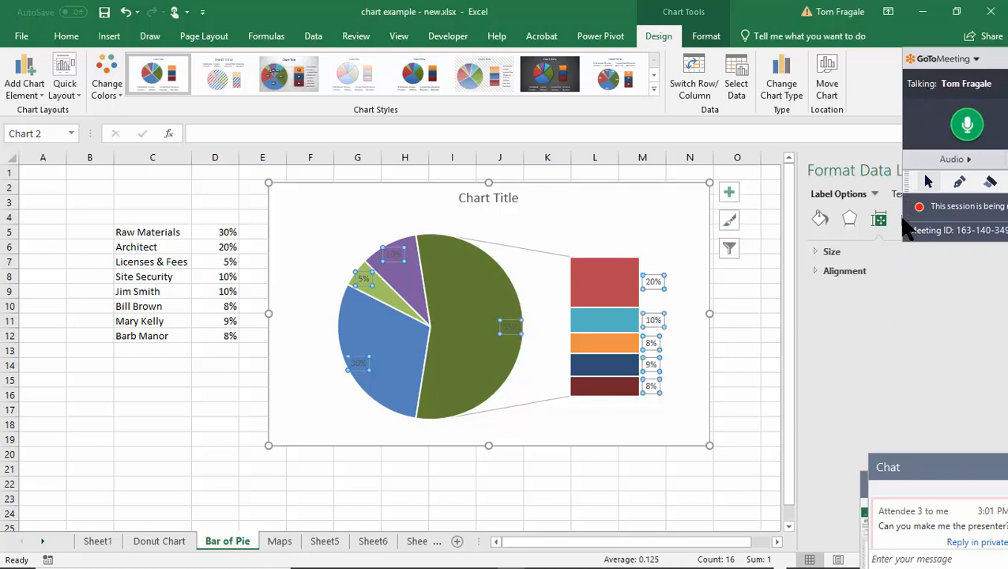
click(907, 229)
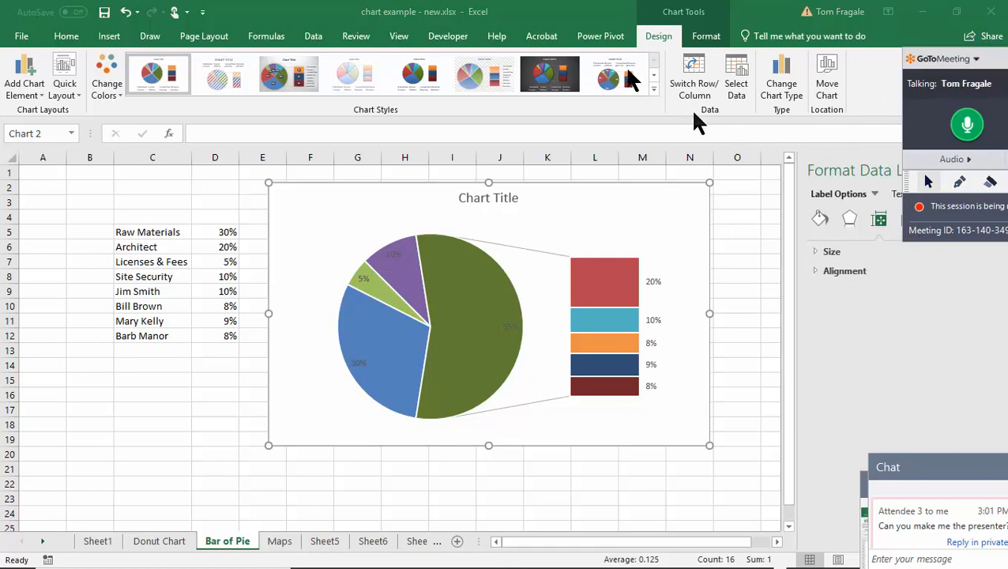
drag(576, 16, 482, 23)
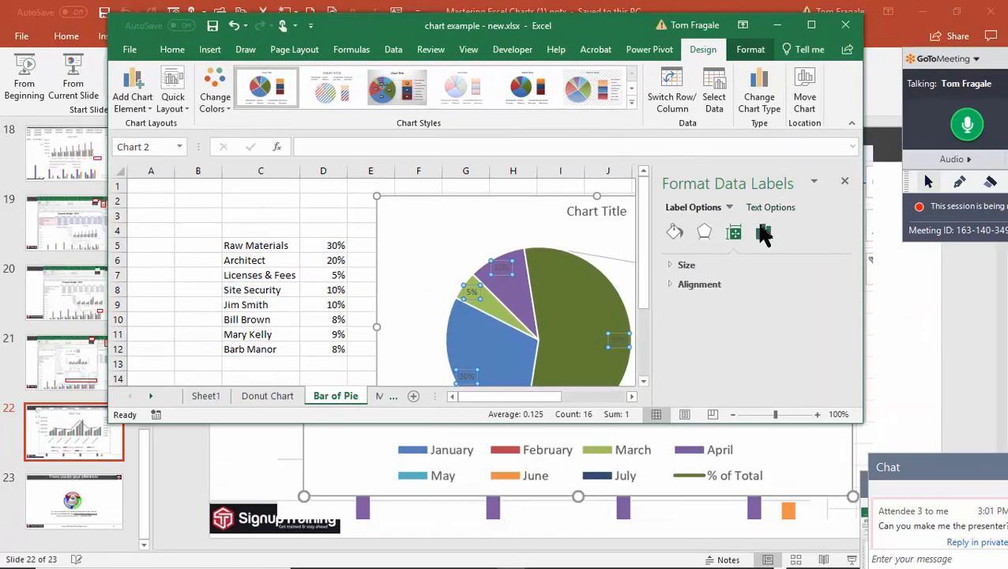
click(761, 232)
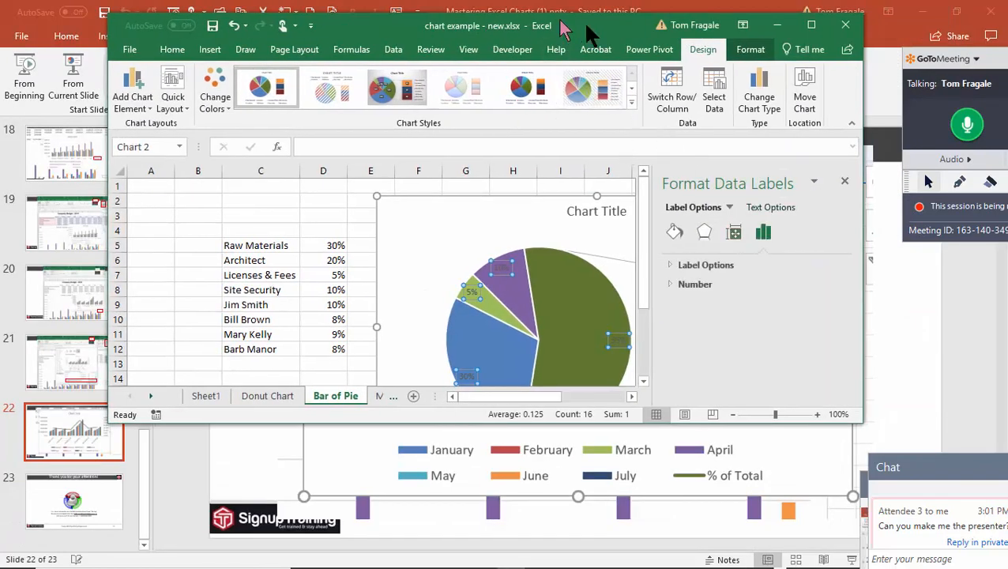
click(811, 24)
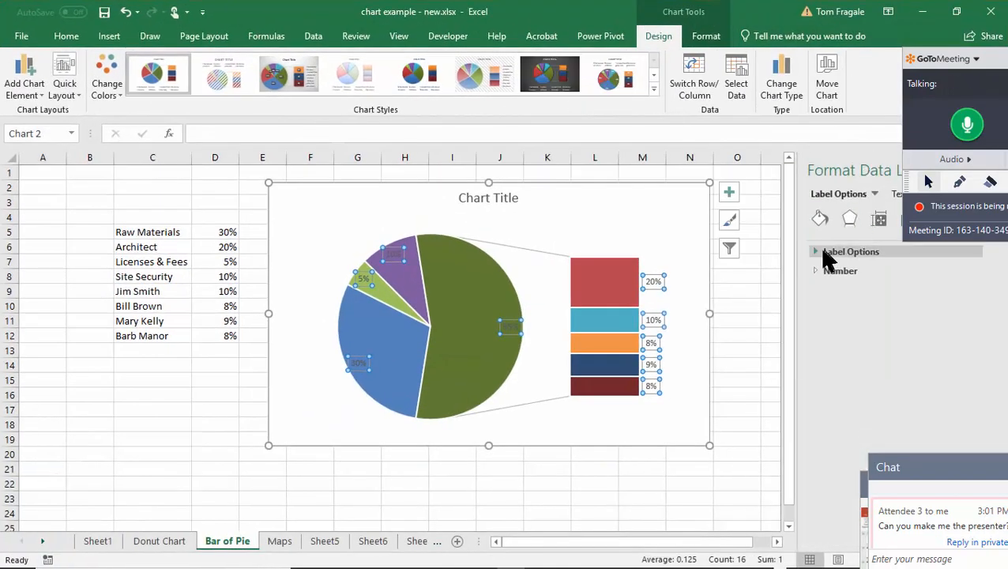
click(813, 252)
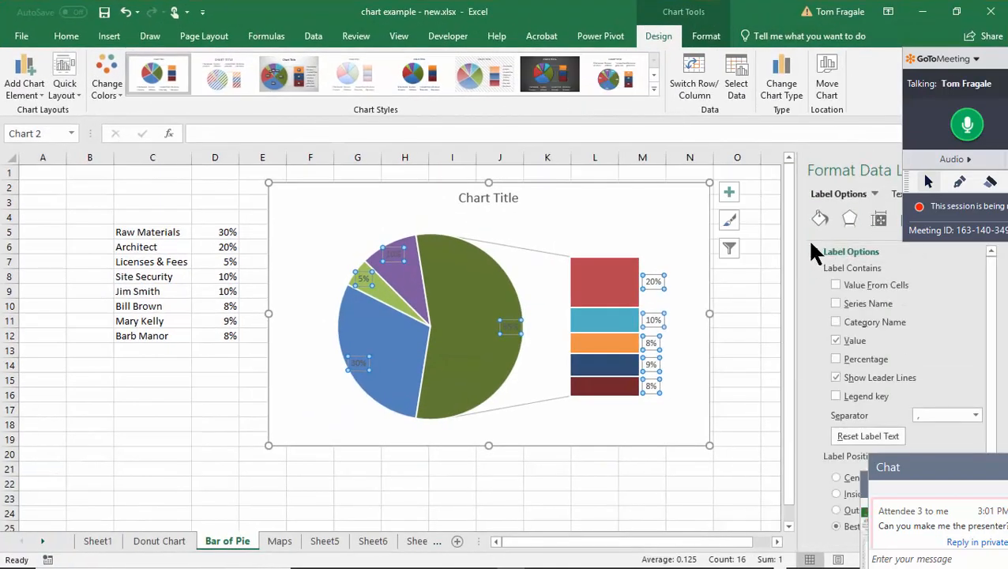
click(835, 322)
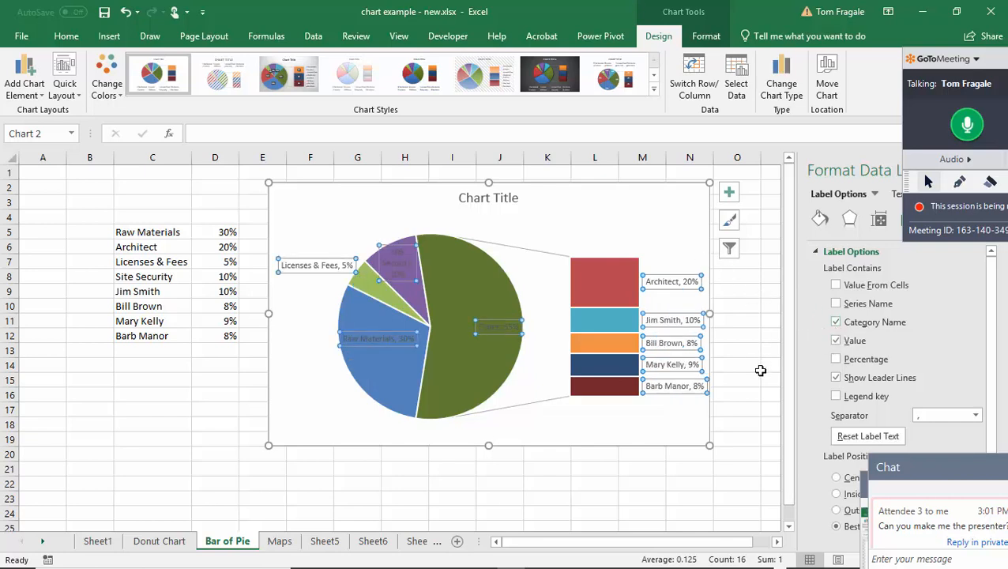
drag(684, 203, 684, 205)
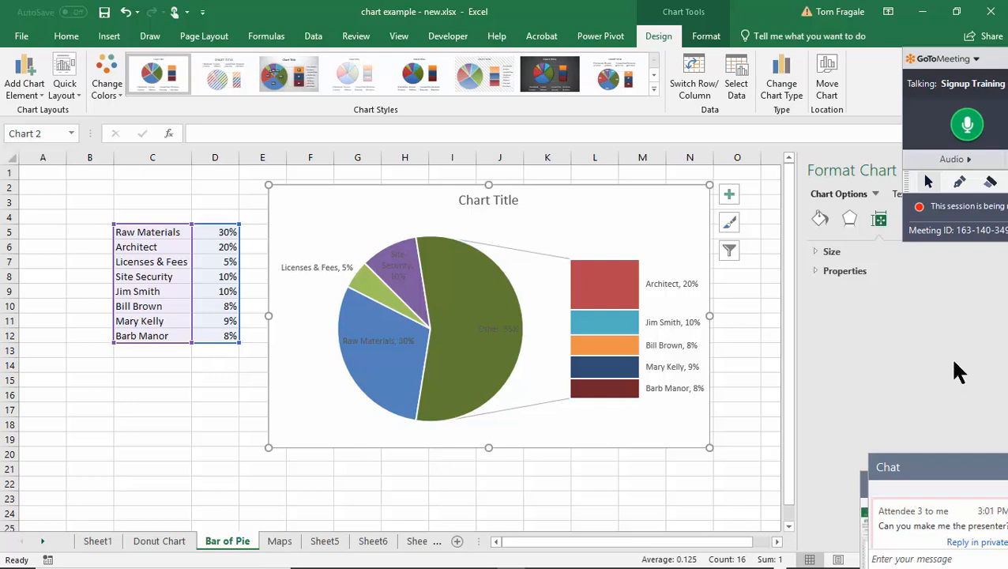
click(955, 60)
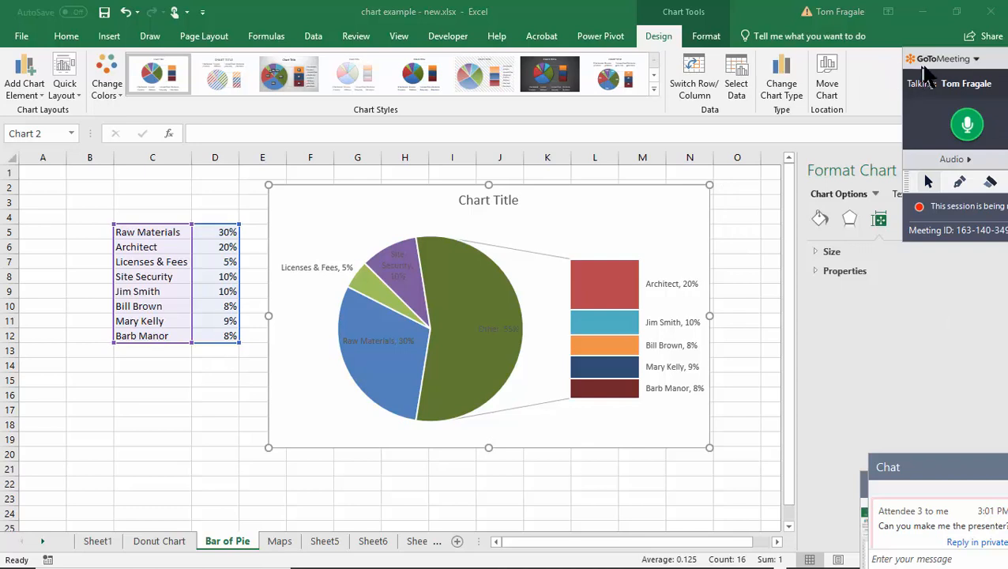
click(976, 61)
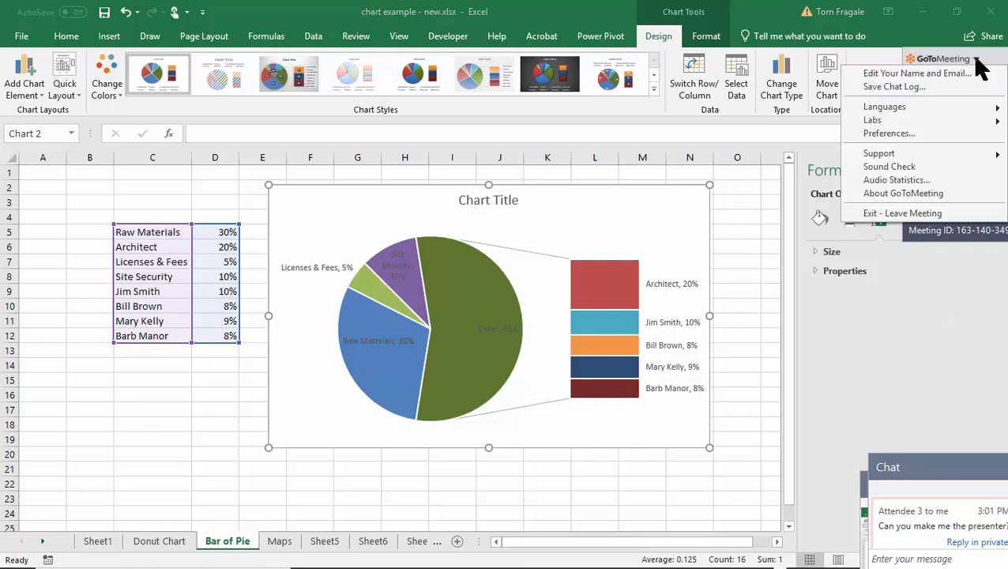
click(913, 415)
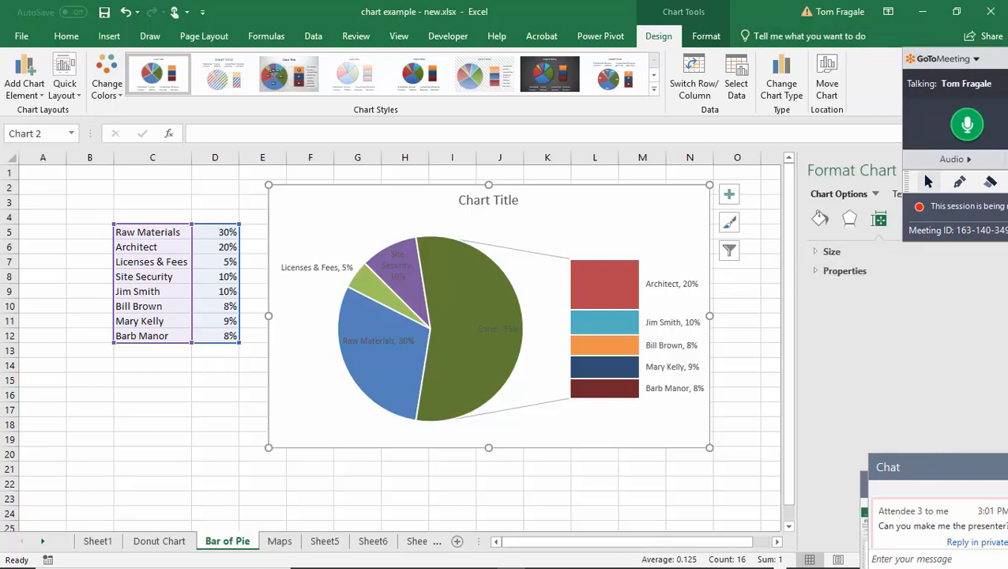
Replace the "Other" text in the data label on the large dark-green pie slice with a custom group name
mouse_move(545, 562)
click(481, 310)
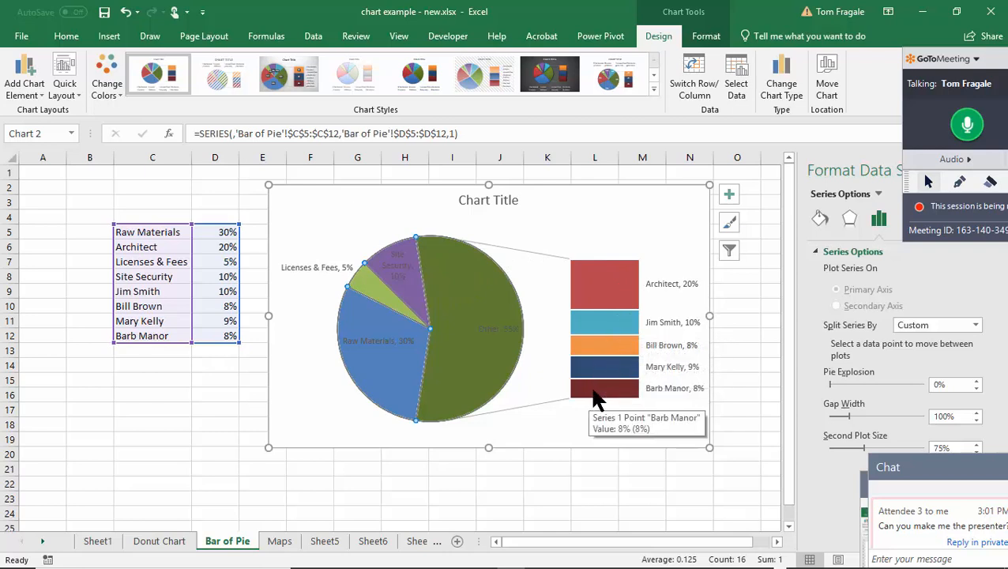
click(512, 335)
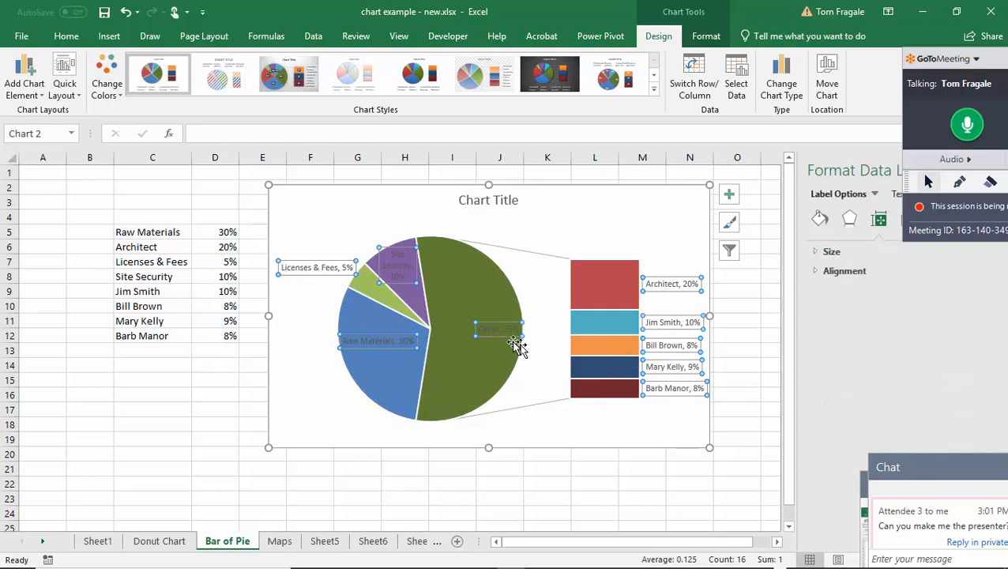
click(504, 329)
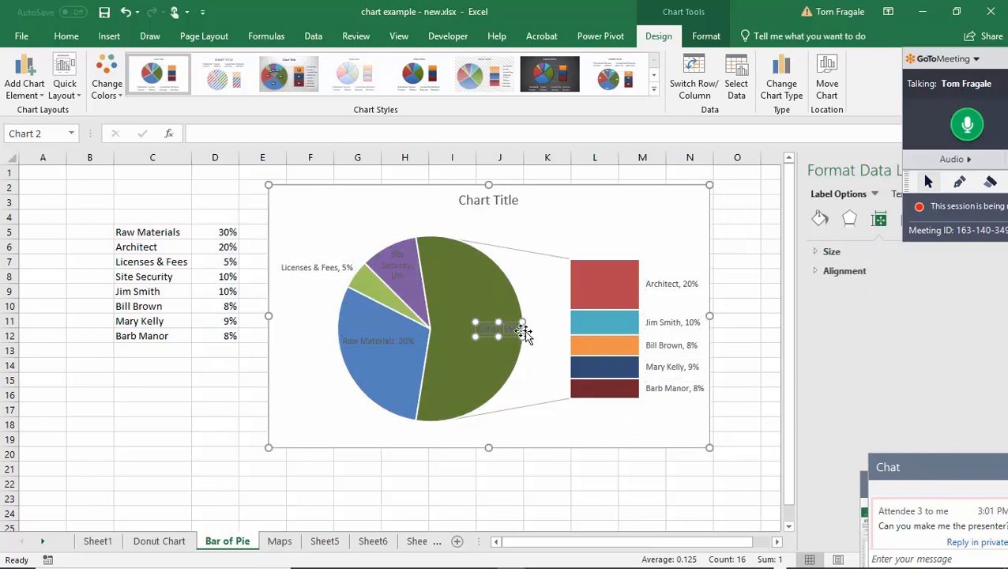
mouse_move(592, 338)
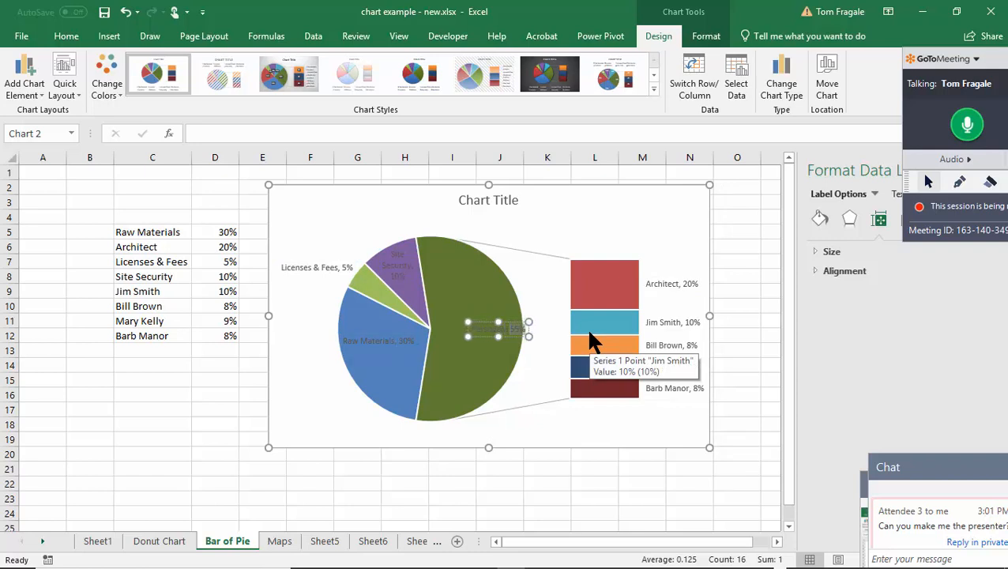
click(522, 274)
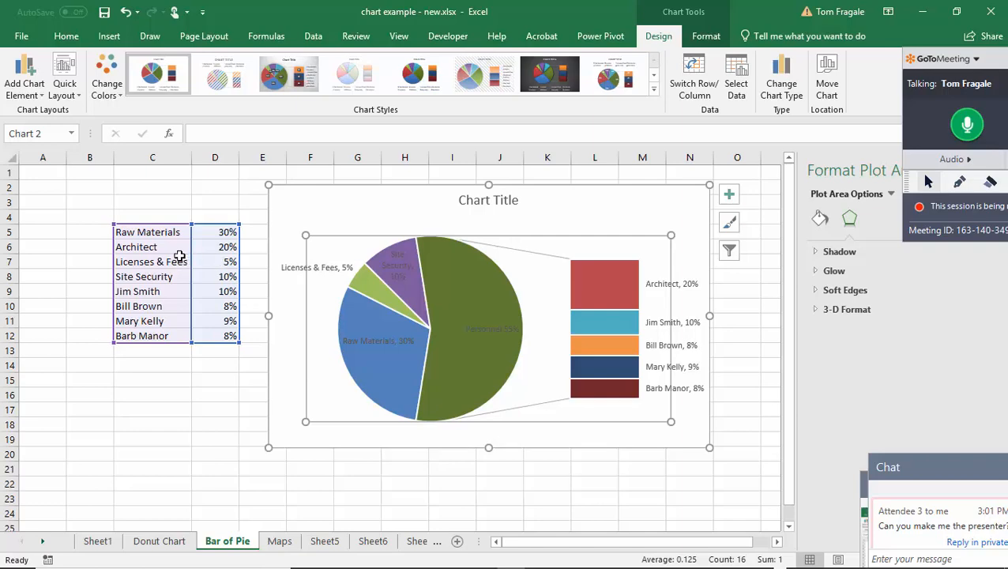
Insert a second Bar of Pie chart from C5:D12, move it down below the data, and delete it again
click(184, 427)
drag(149, 231, 225, 333)
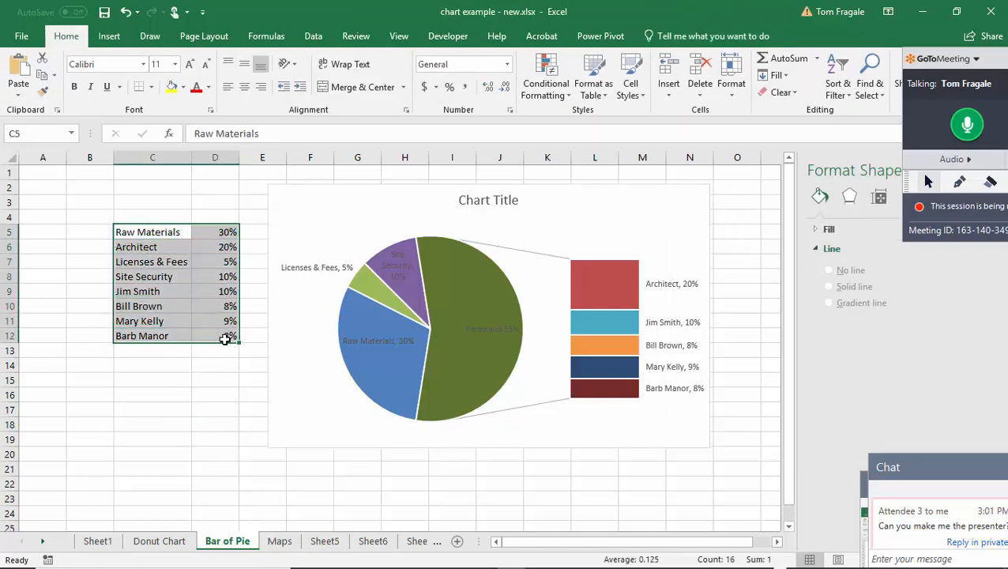
click(110, 35)
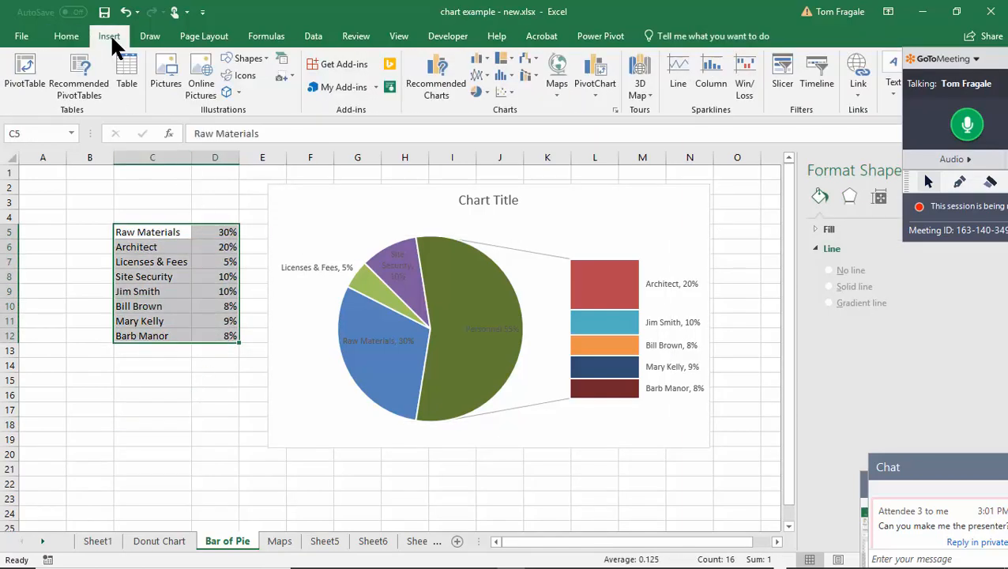
click(476, 91)
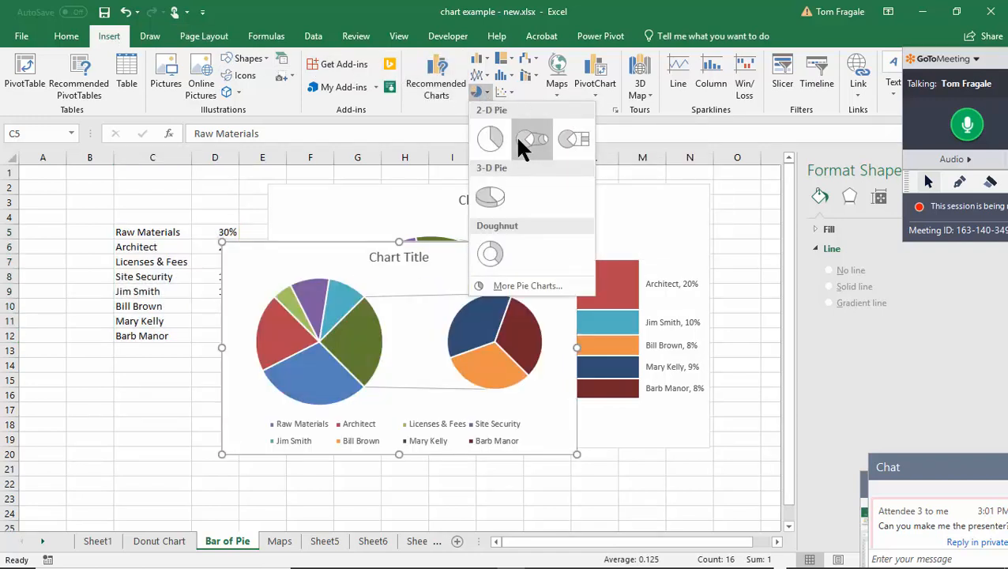
click(564, 146)
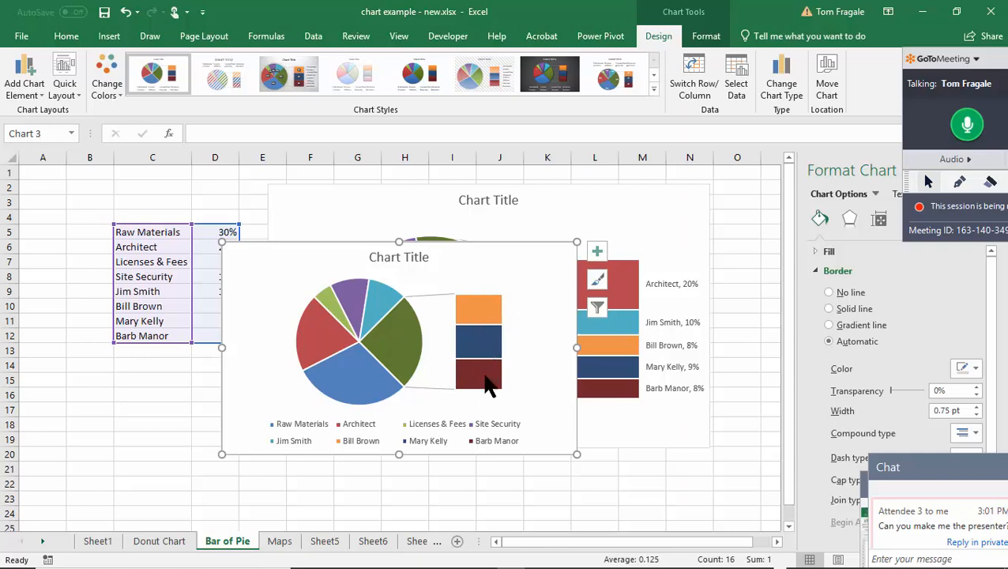
drag(528, 261, 441, 388)
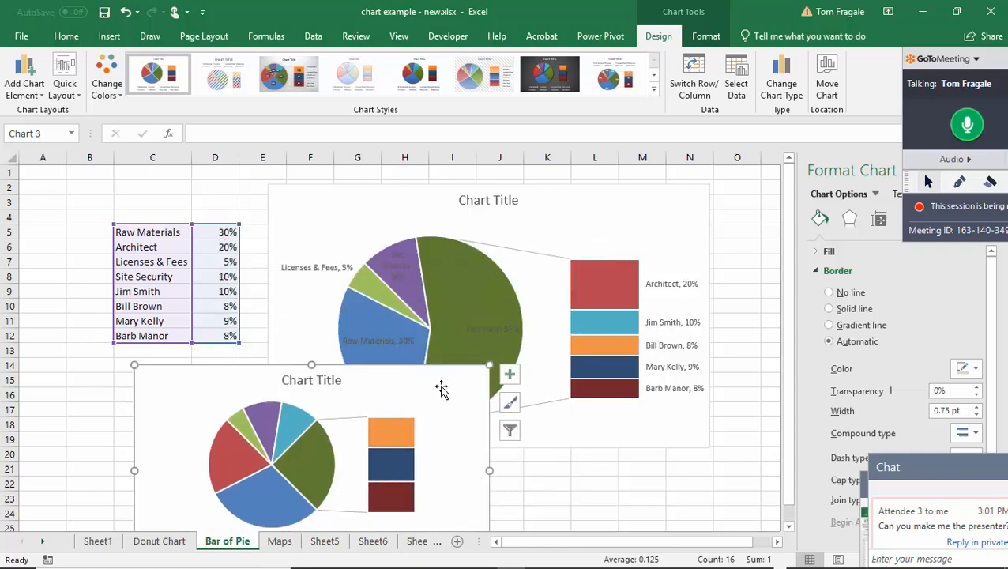
key(Delete)
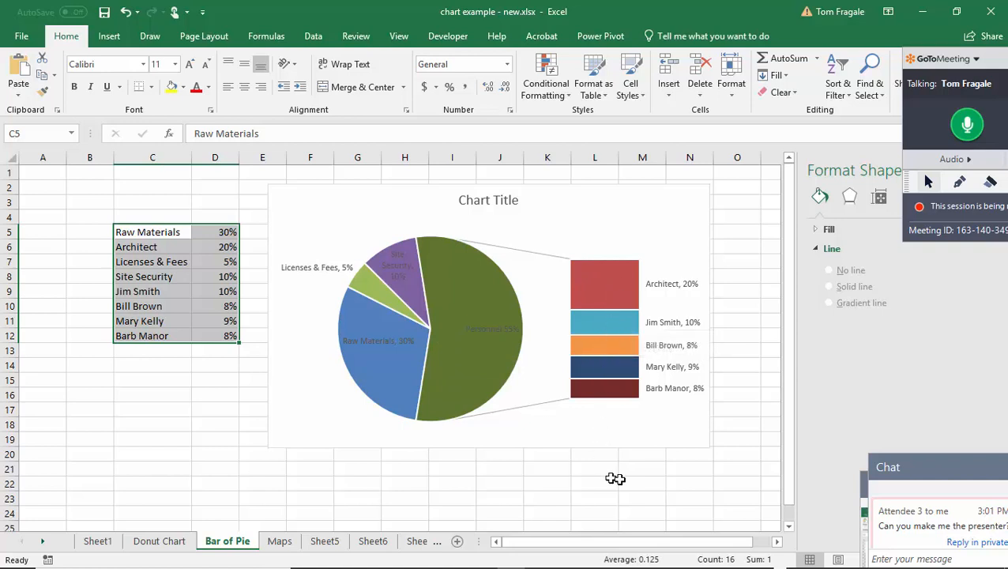
Insert a filled map chart from the country and dollar data in A1:B10 on the Maps sheet
click(391, 205)
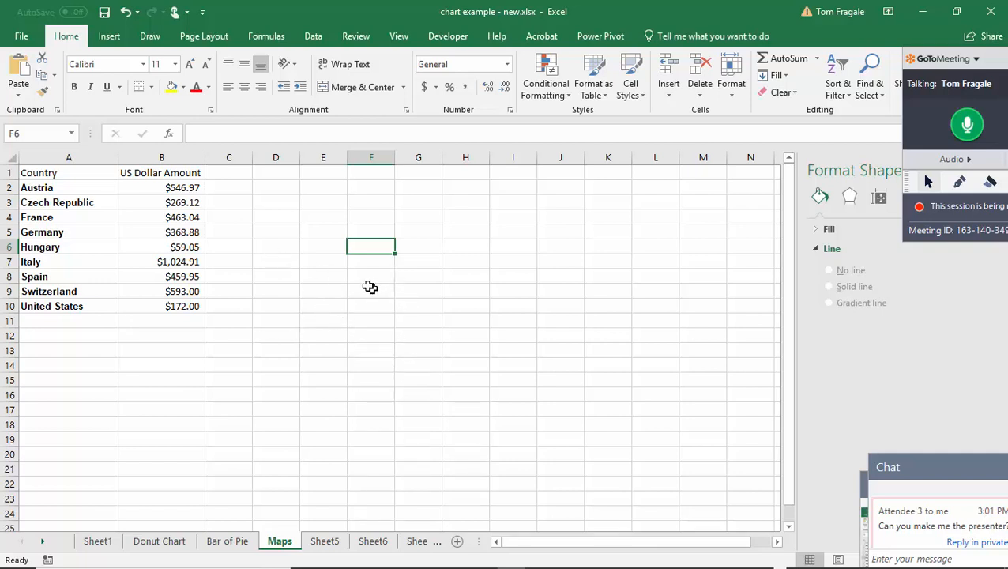
click(70, 187)
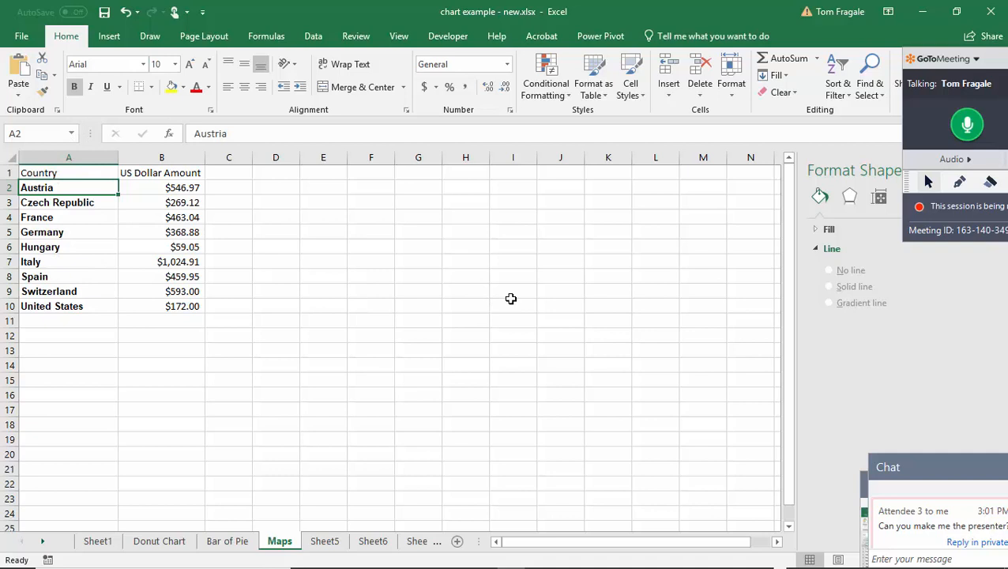
click(374, 201)
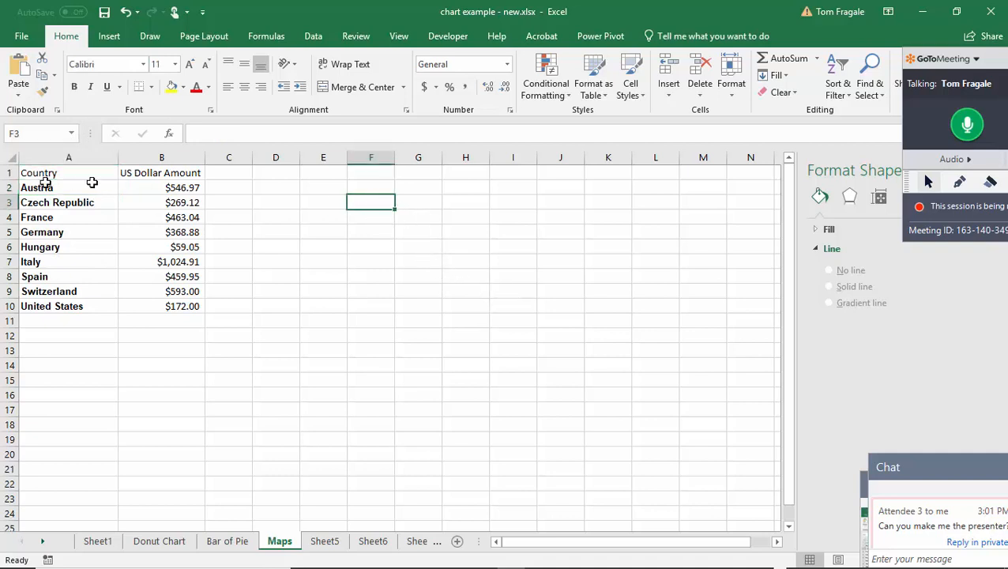
drag(27, 172, 146, 309)
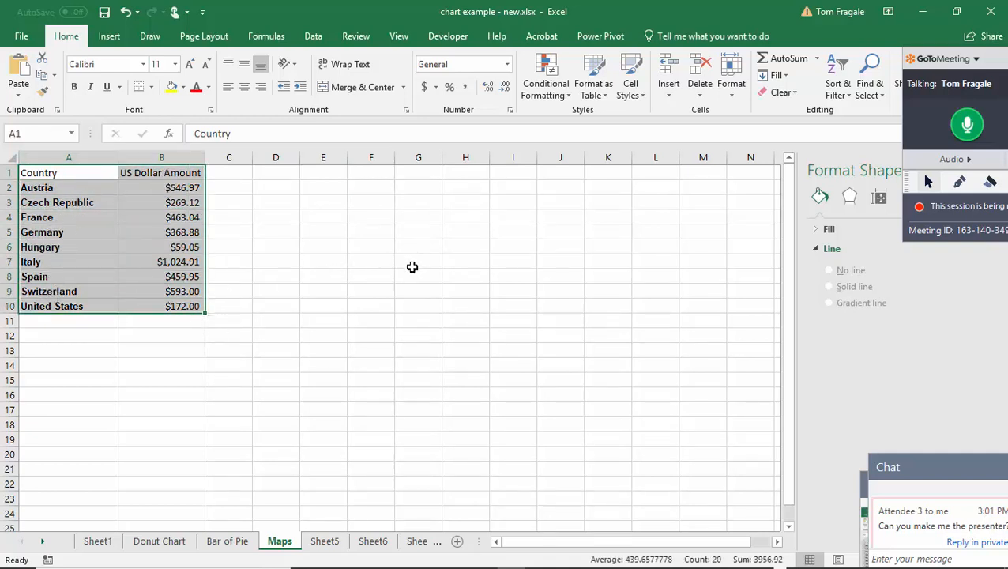
click(110, 37)
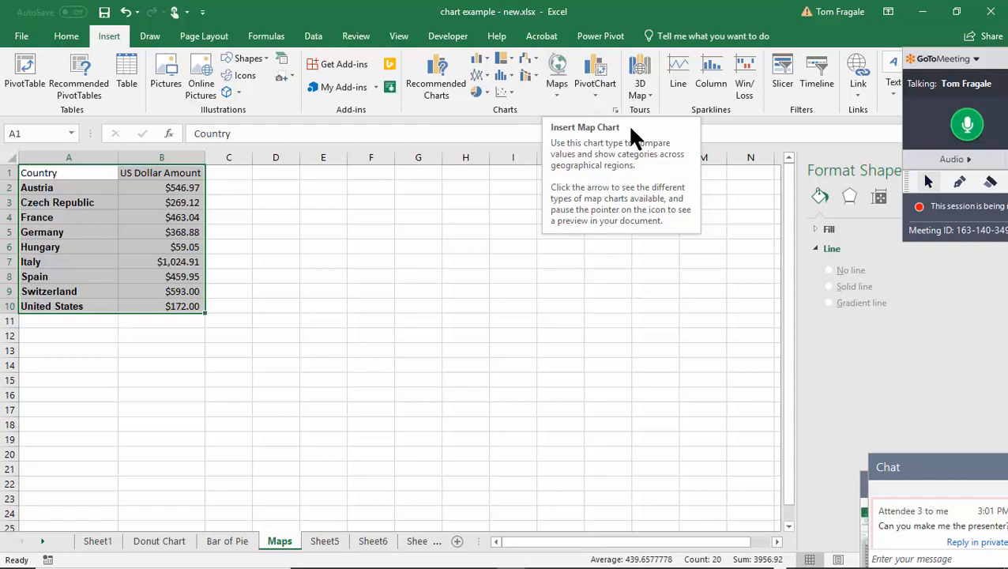
click(555, 92)
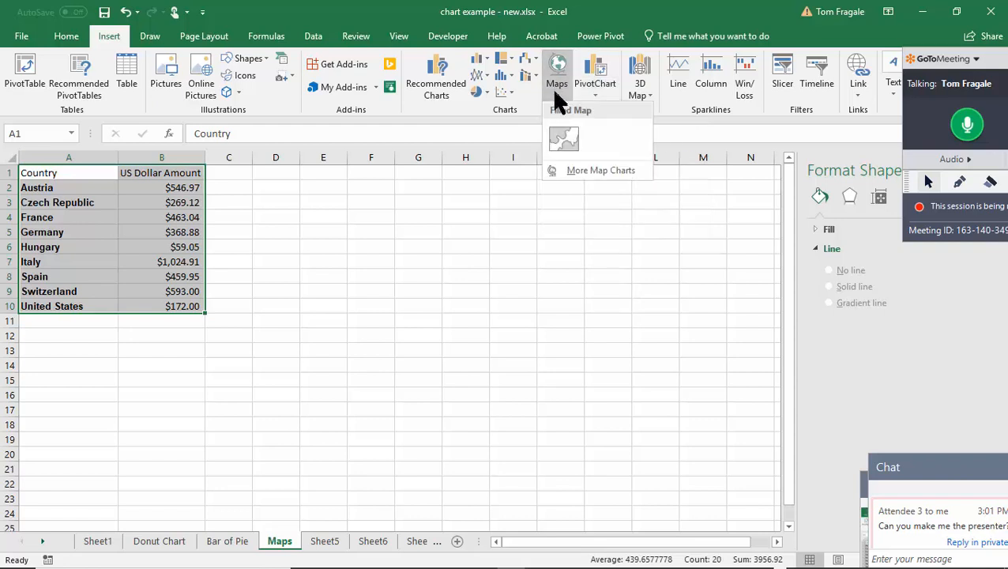
click(563, 142)
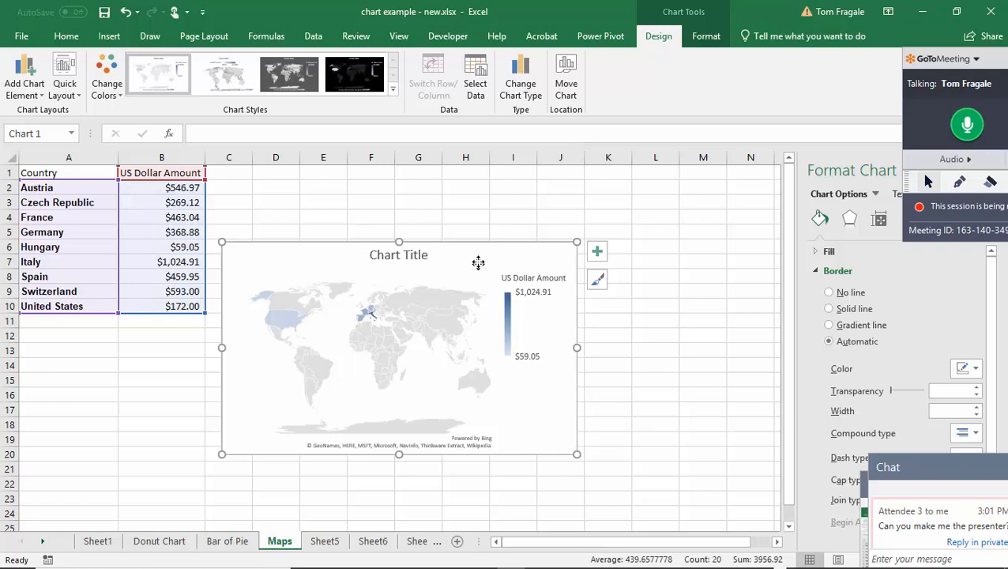
Position the map chart beside the country table and resize it to span about C2:N10
drag(478, 262, 490, 202)
drag(589, 394, 728, 484)
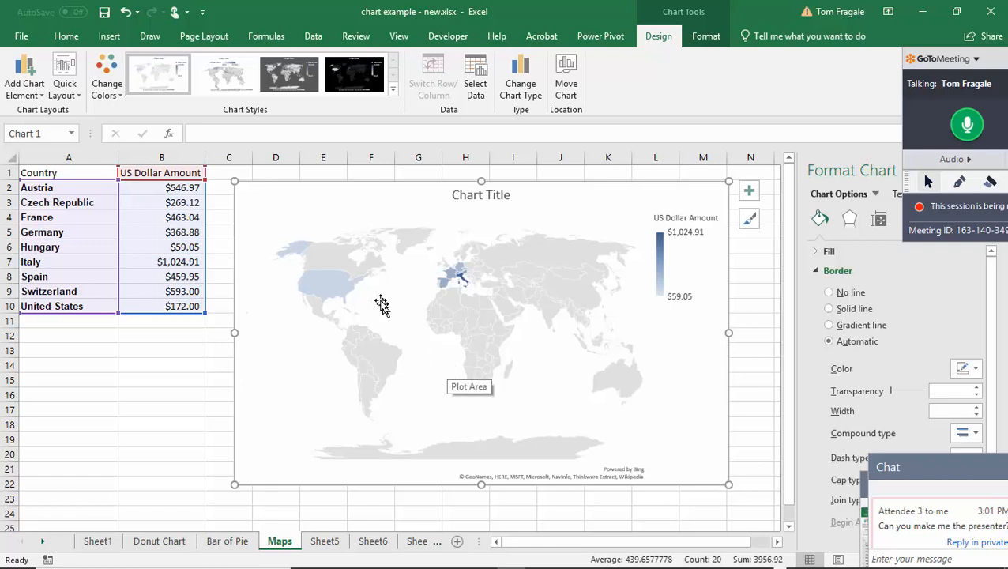
mouse_move(326, 280)
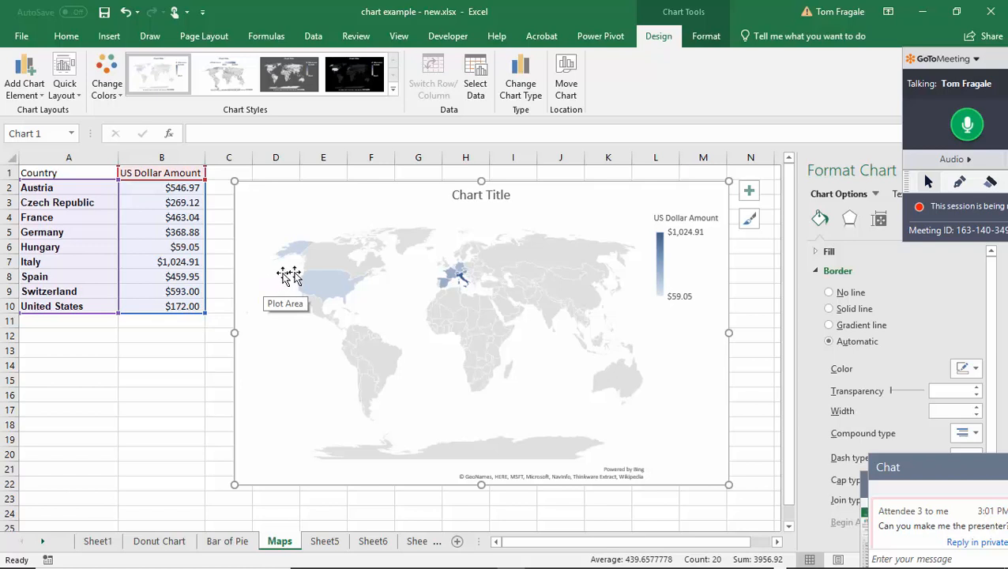
mouse_move(450, 276)
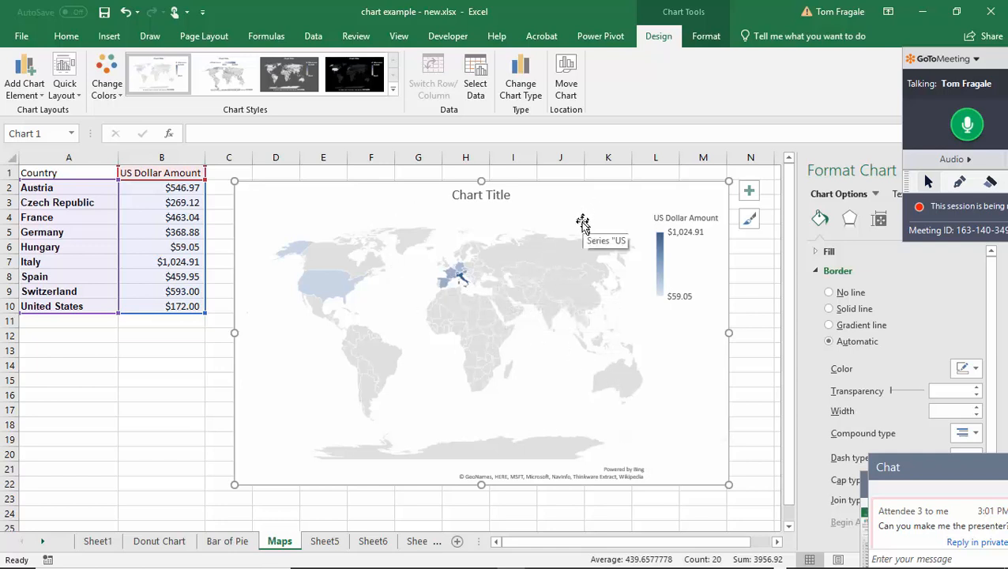
mouse_move(290, 246)
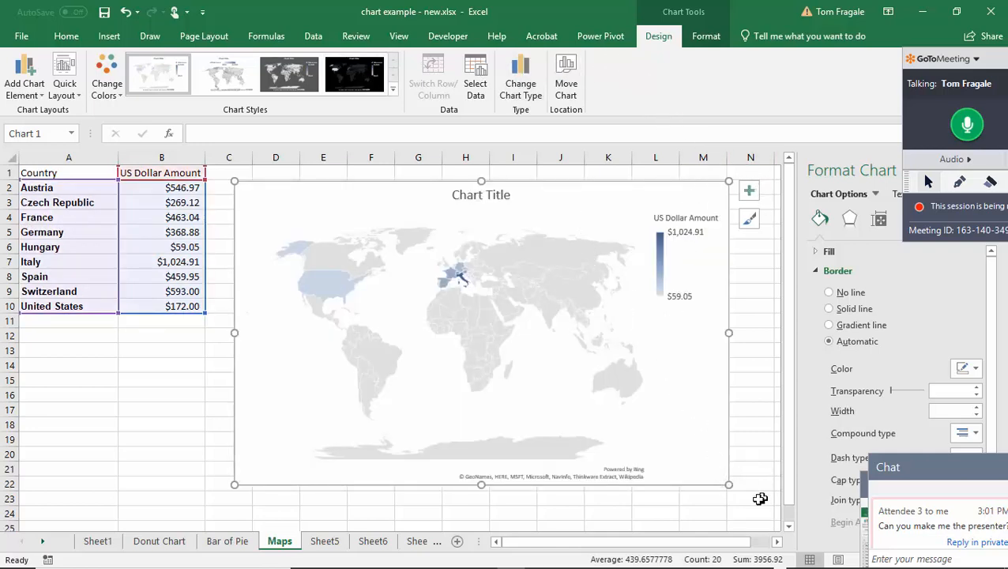
drag(728, 484, 743, 304)
click(615, 394)
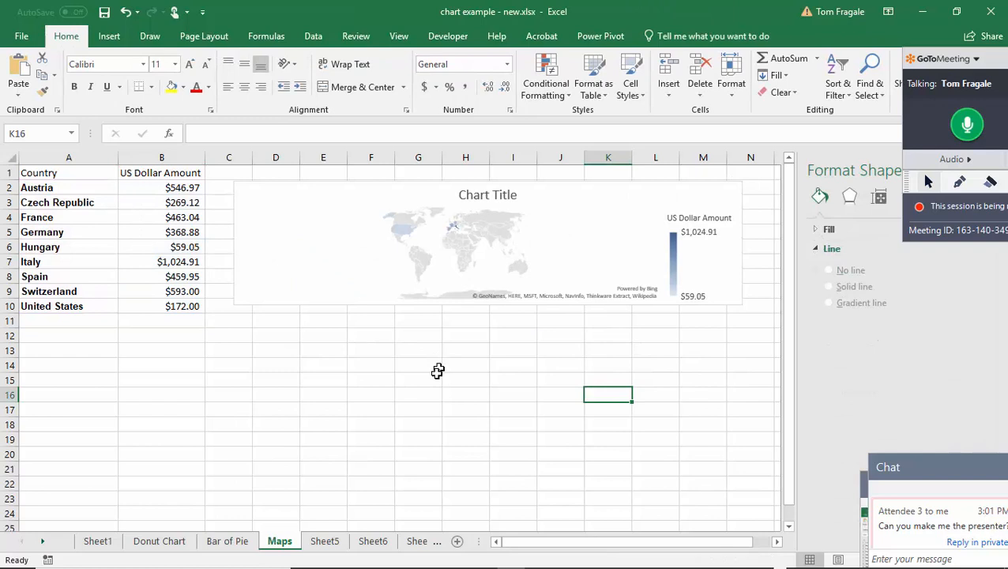
Open the country data A1:B10 in 3D Maps and add US Dollar Amount as the layer's height field
click(63, 172)
drag(64, 173, 158, 306)
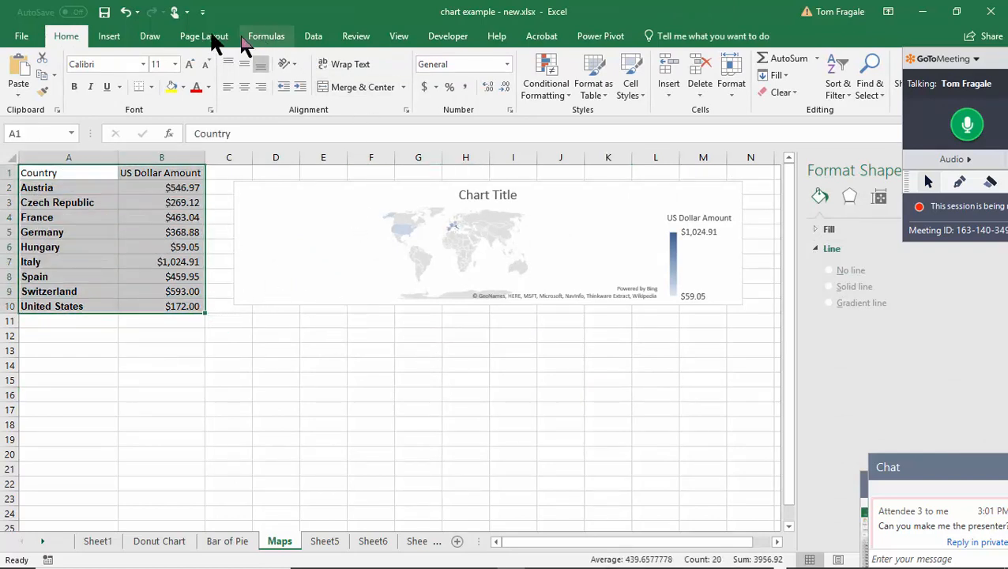
click(108, 36)
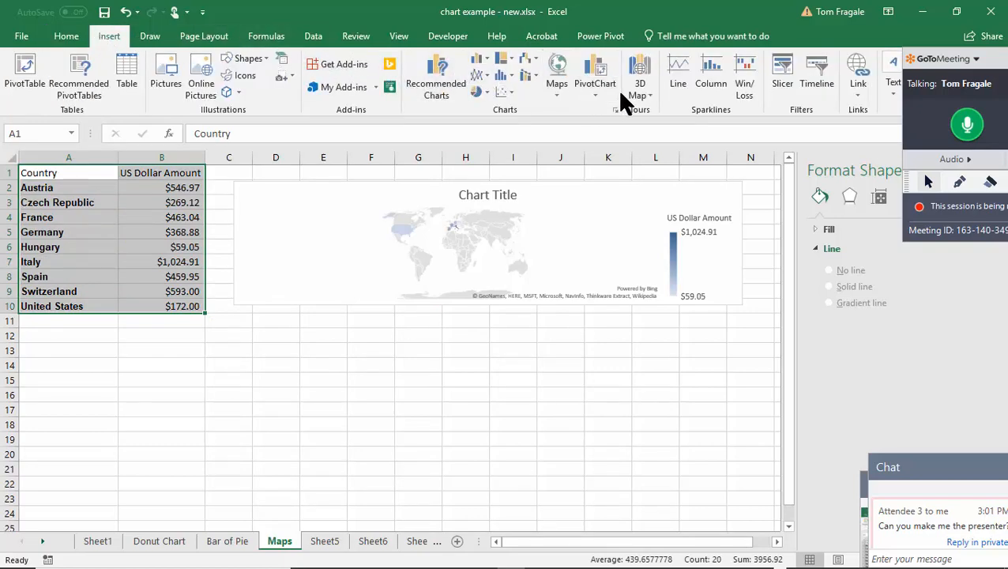
click(643, 93)
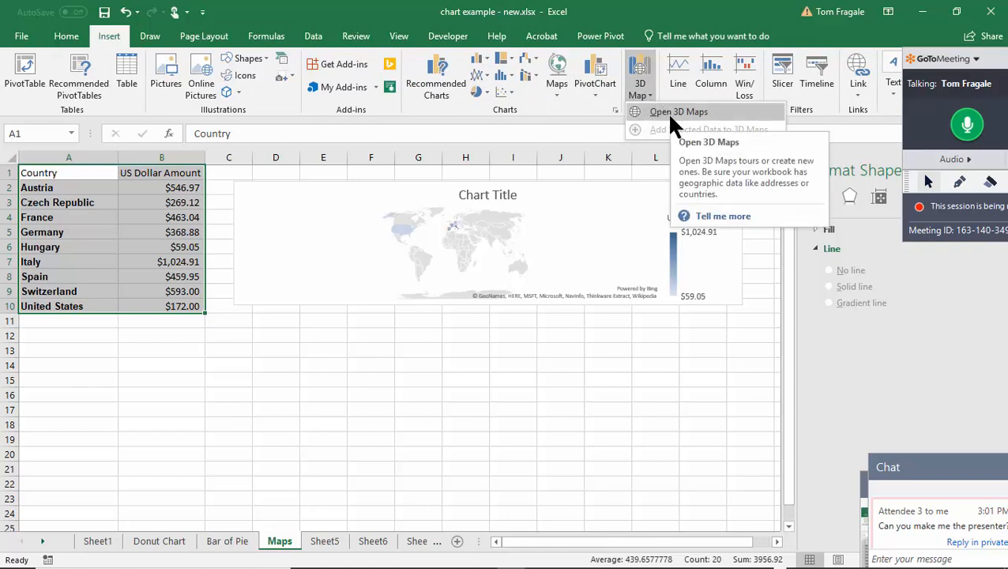
click(670, 113)
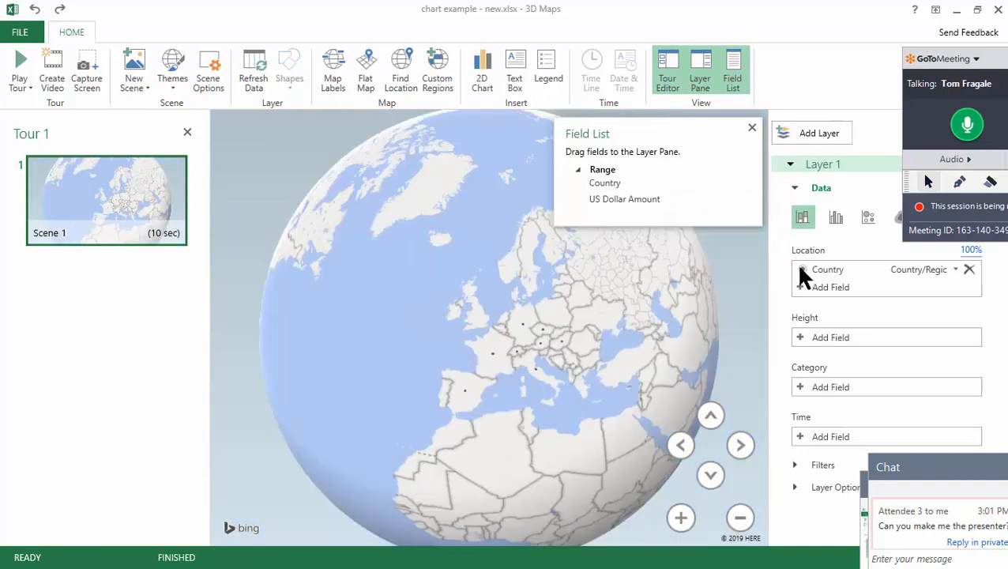
click(800, 336)
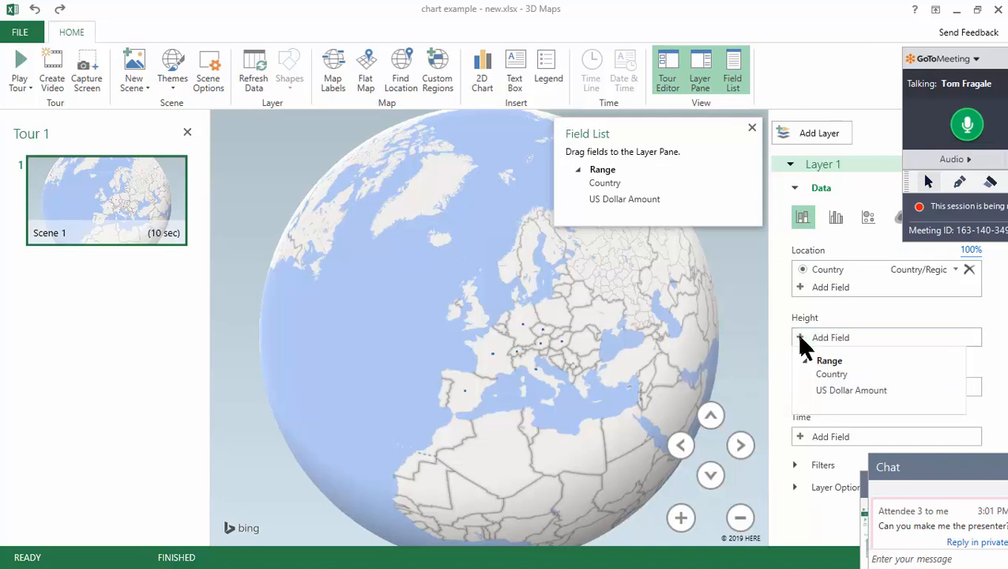
click(835, 390)
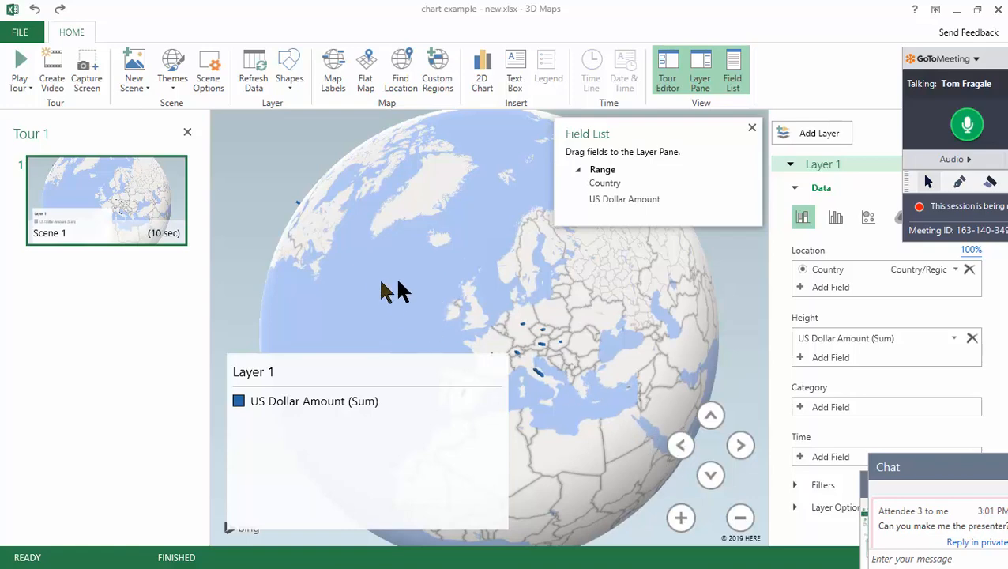
Examine the dollar-amount columns over the European countries on the 3D globe, from far and close up
drag(416, 292, 478, 202)
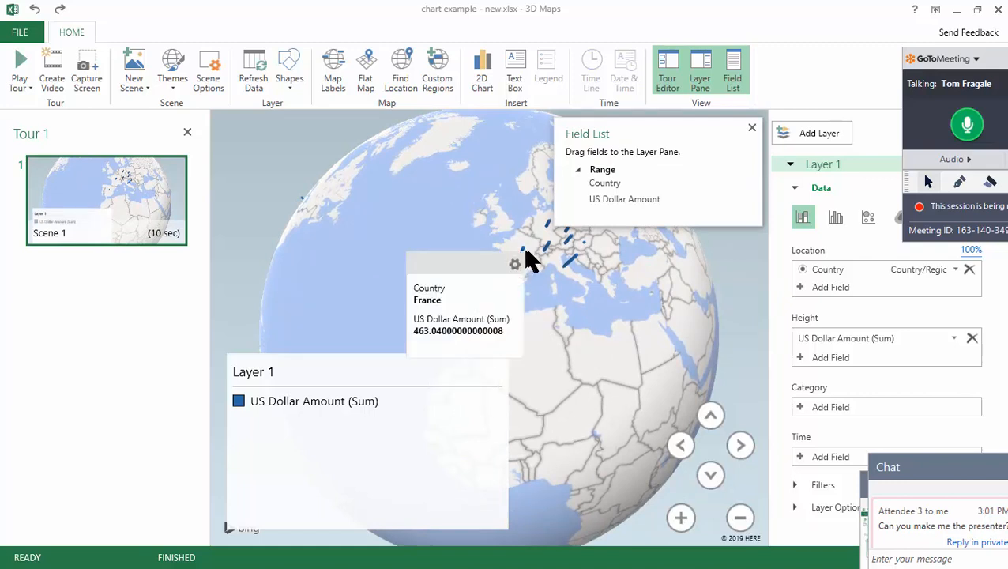
mouse_move(569, 262)
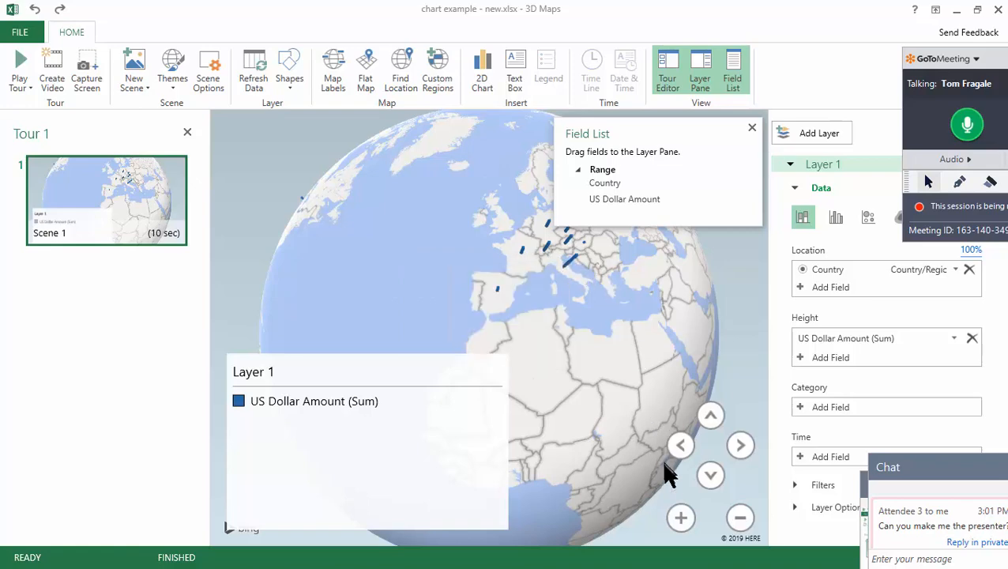
click(682, 515)
click(682, 515)
click(682, 515)
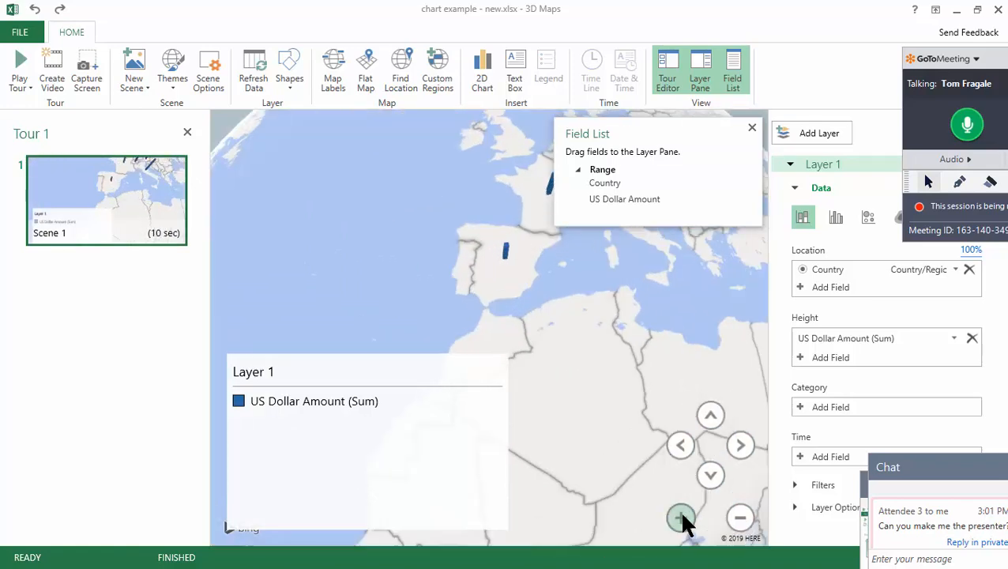
click(740, 516)
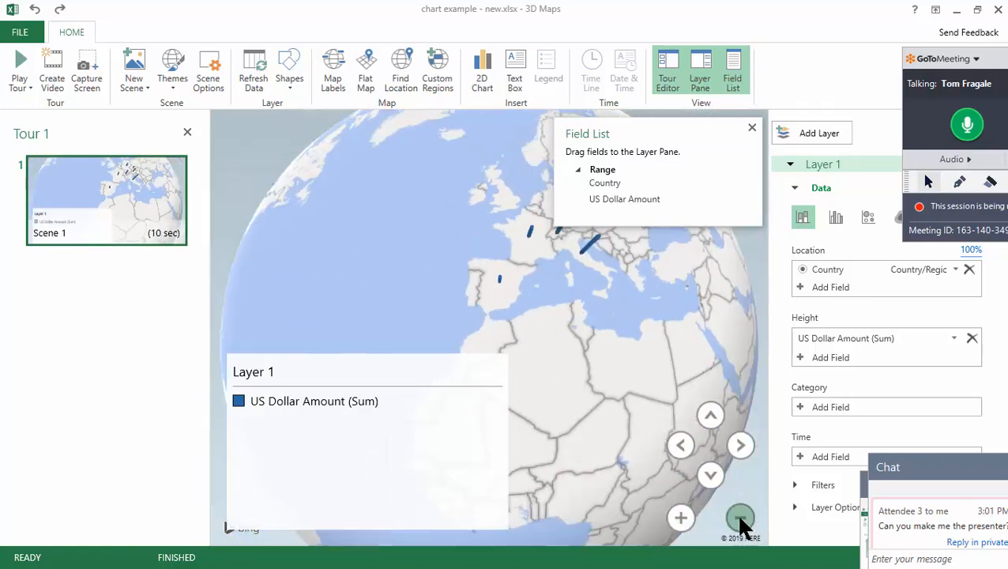
click(739, 518)
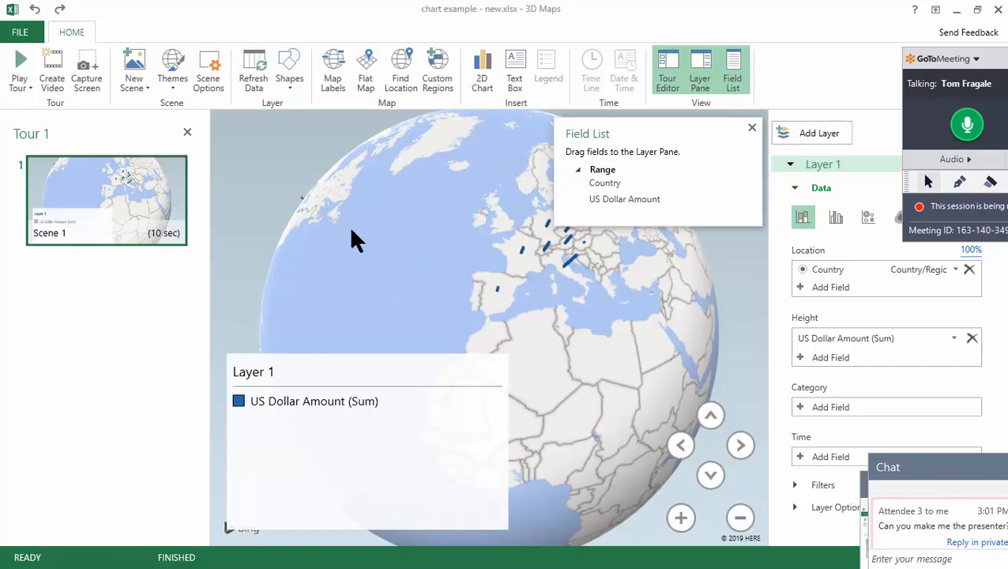
Examine the United States column on the 3D globe and close 3D Maps to return to the workbook
drag(353, 239, 651, 251)
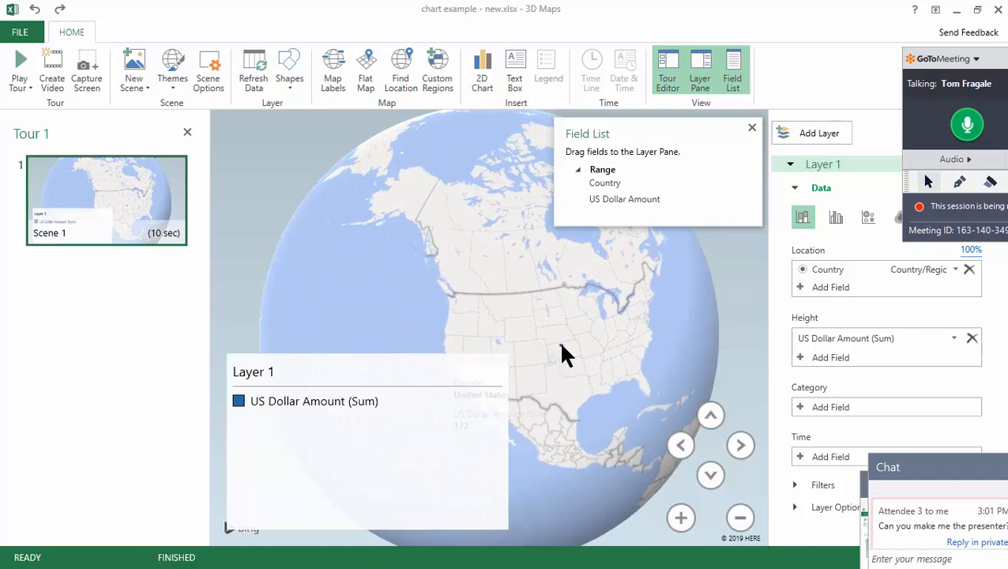
mouse_move(560, 346)
click(681, 519)
click(681, 518)
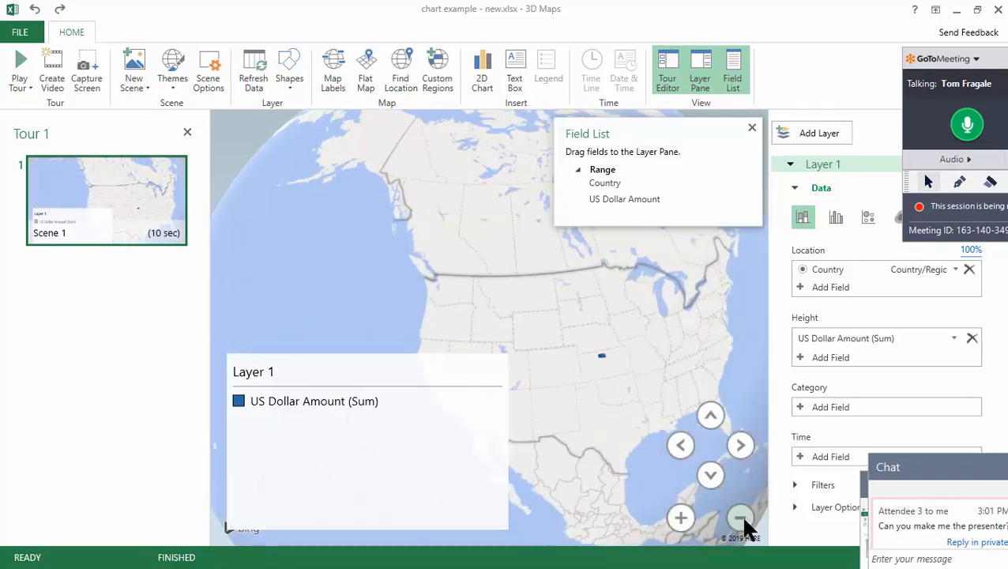
click(740, 517)
click(740, 517)
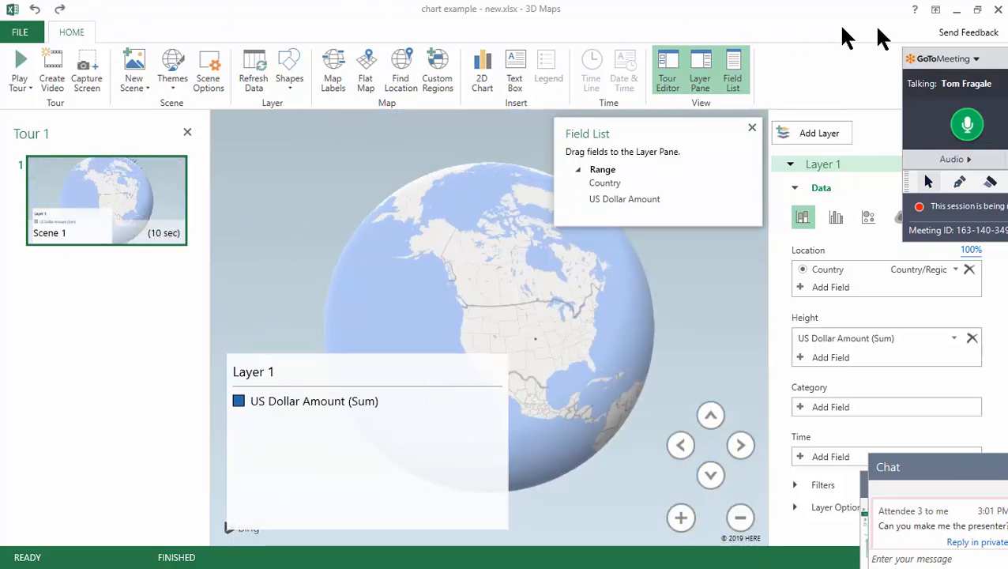
click(997, 12)
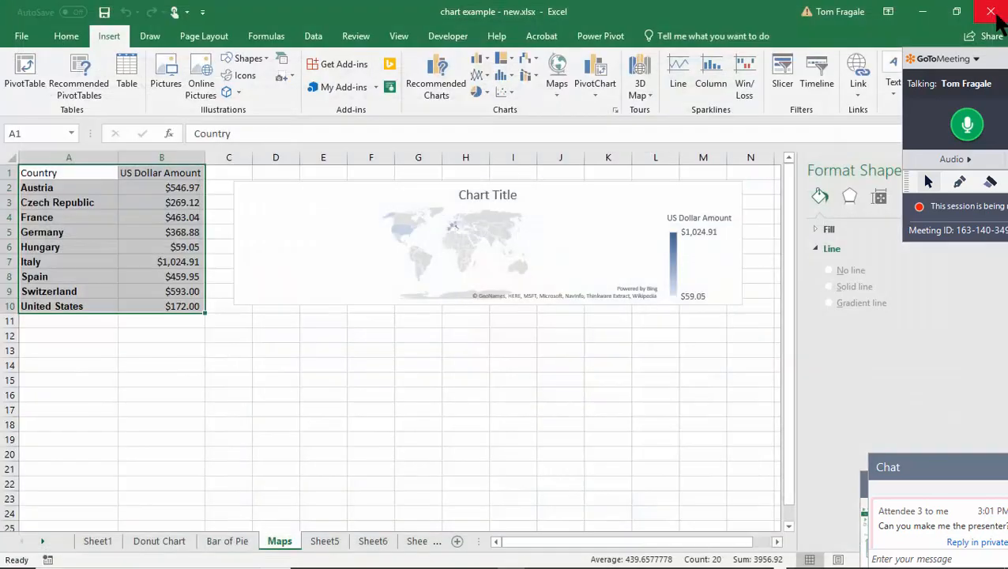
click(522, 421)
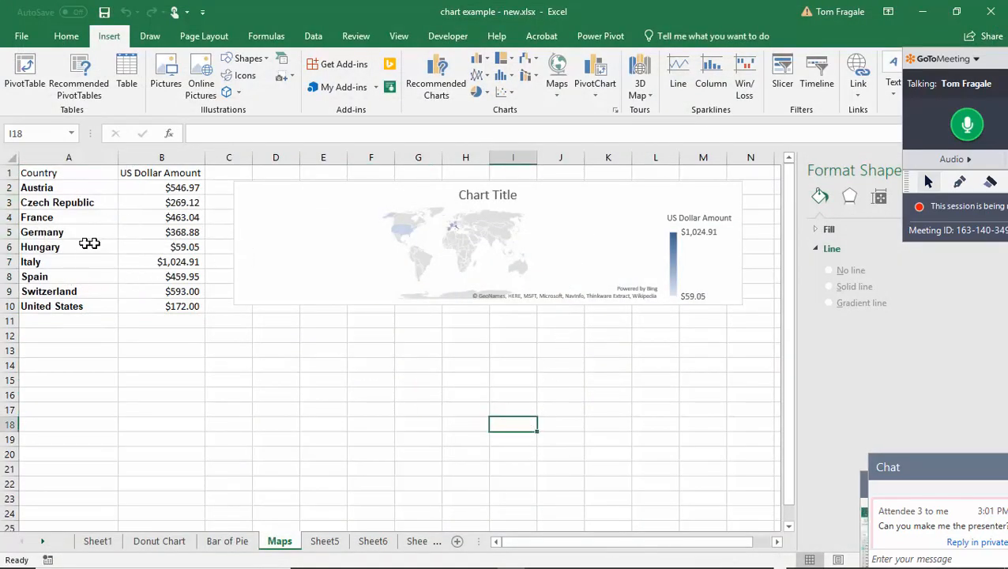
drag(44, 187, 39, 320)
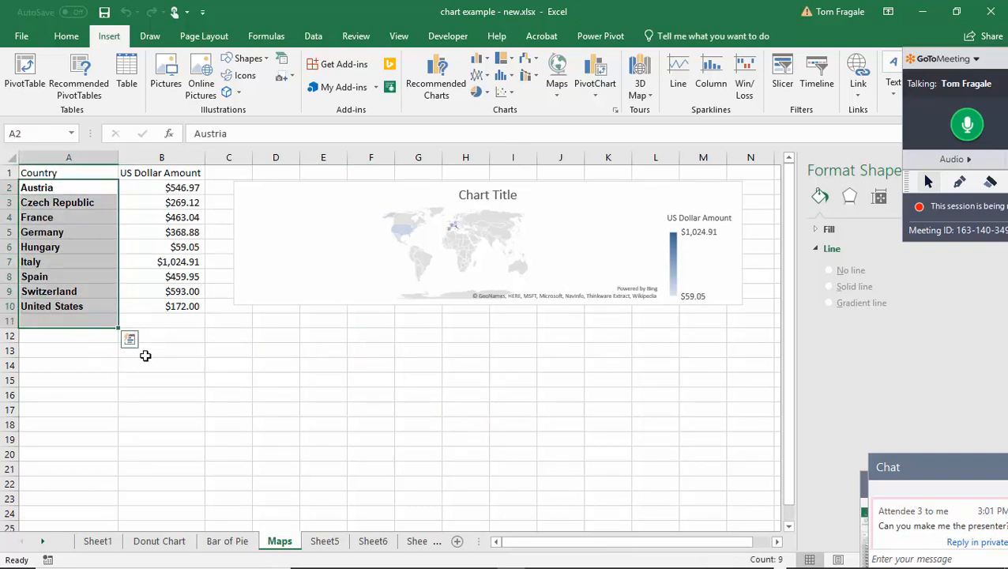
click(147, 324)
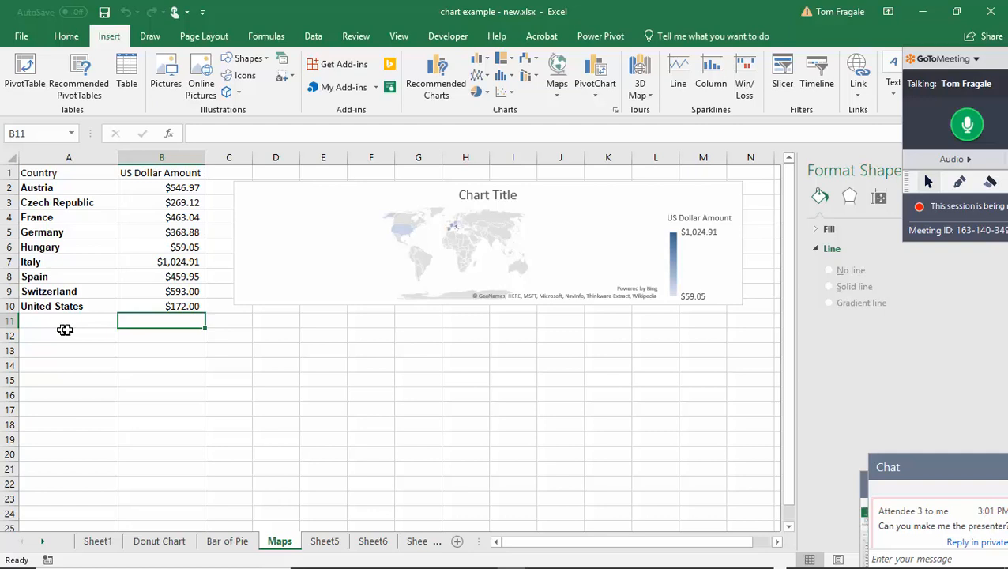
click(240, 379)
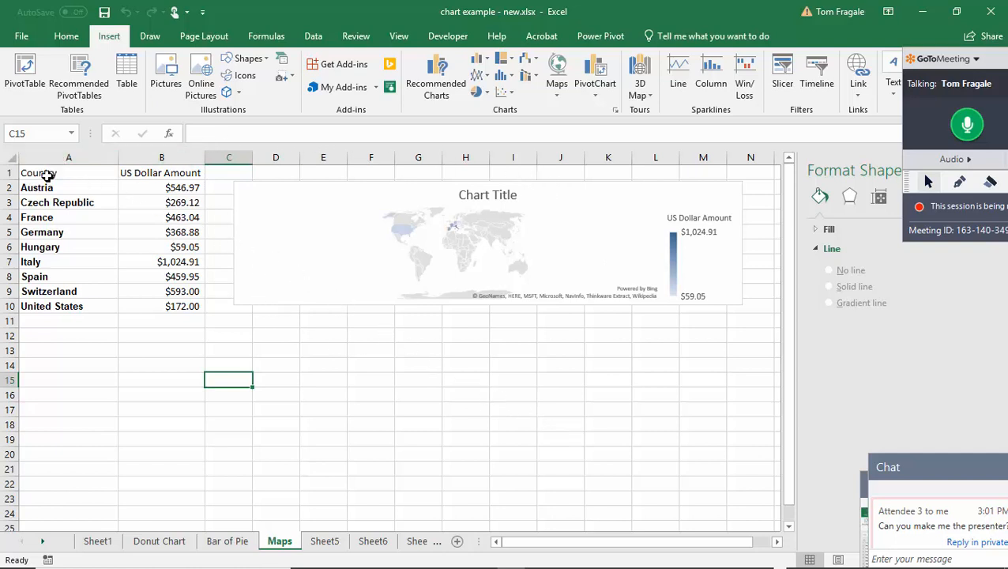
Insert a treemap chart from A1:B10 and place it directly below the map chart
drag(48, 176, 187, 307)
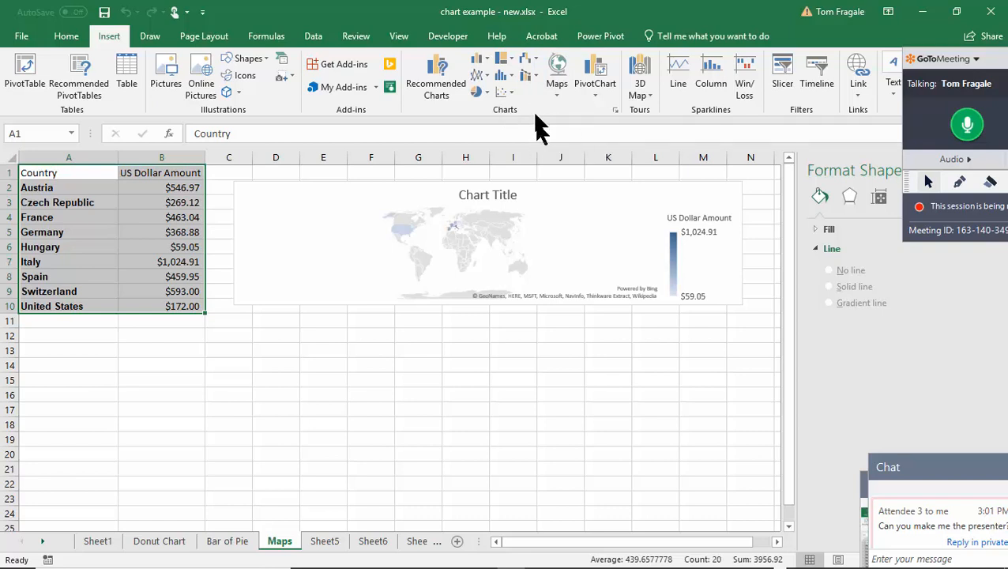
click(509, 60)
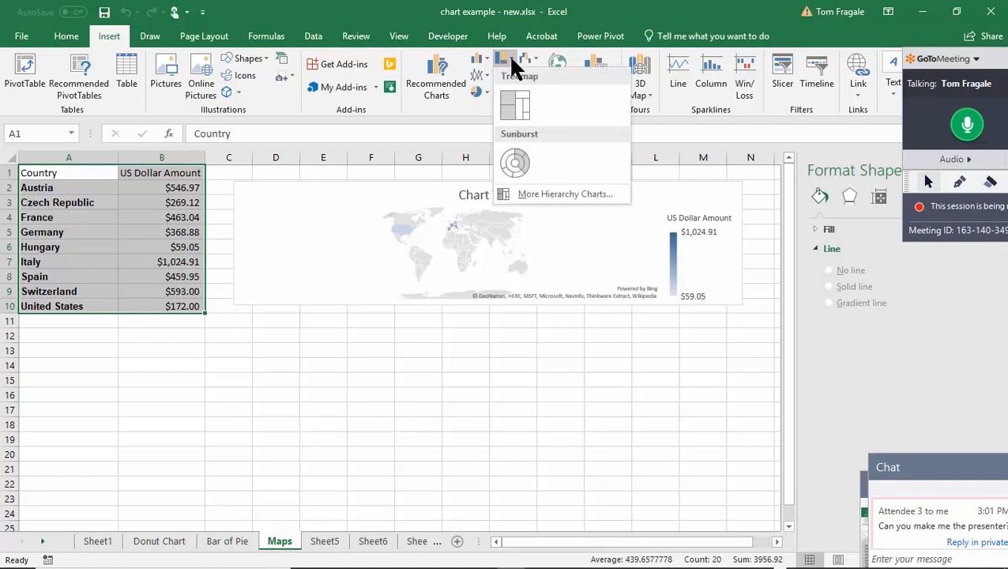
click(514, 103)
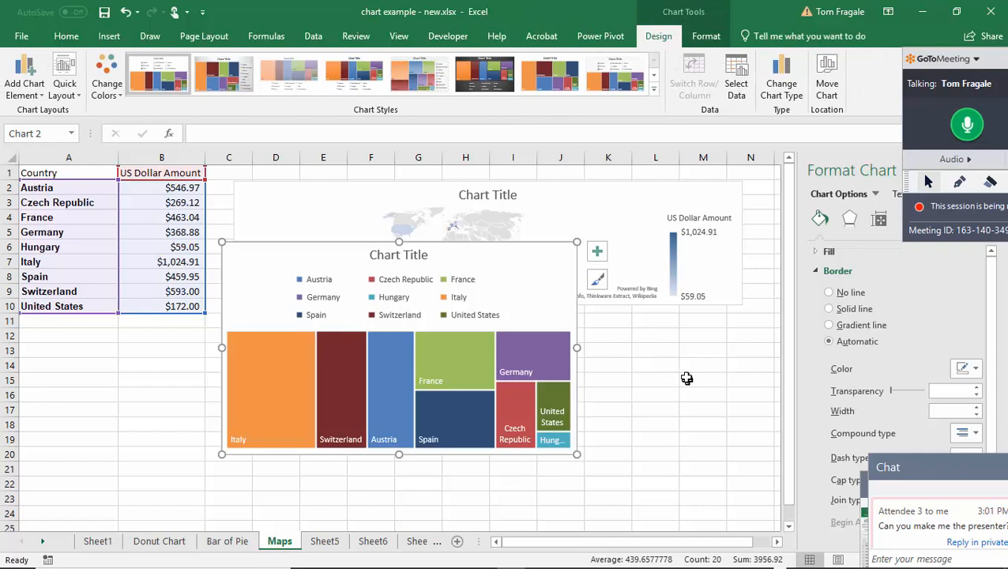
drag(514, 258, 534, 324)
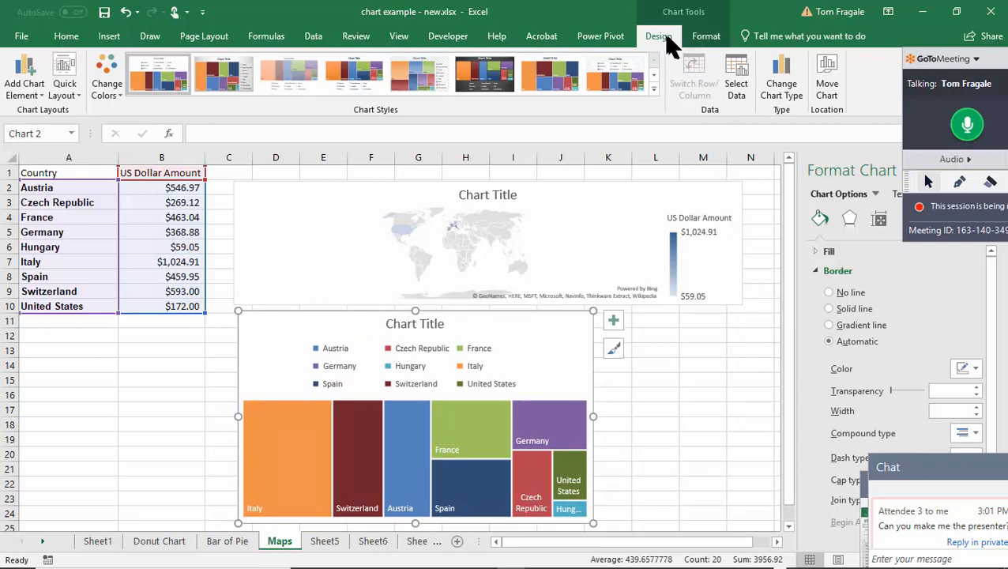
Remove the legend from the treemap chart
click(20, 98)
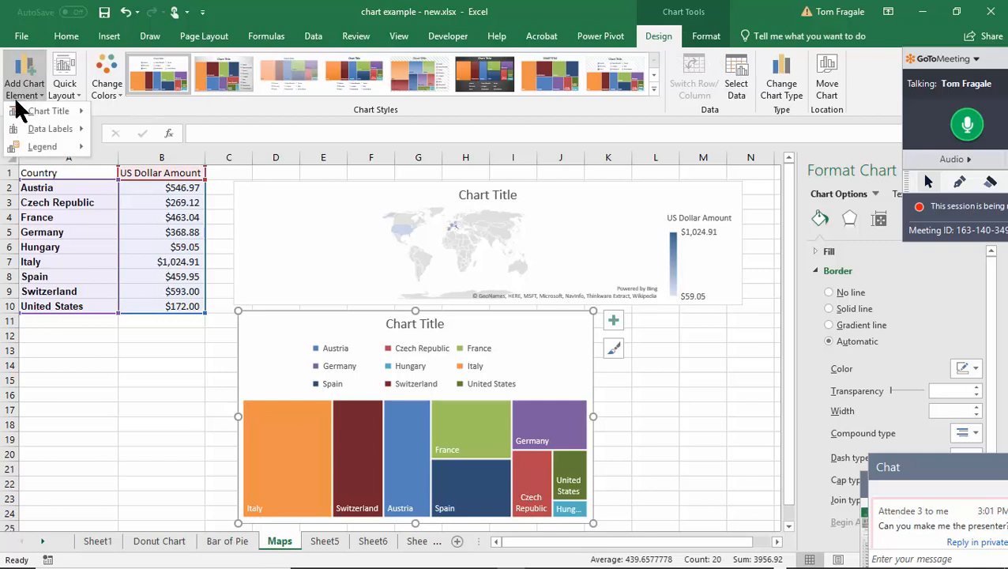
mouse_move(29, 143)
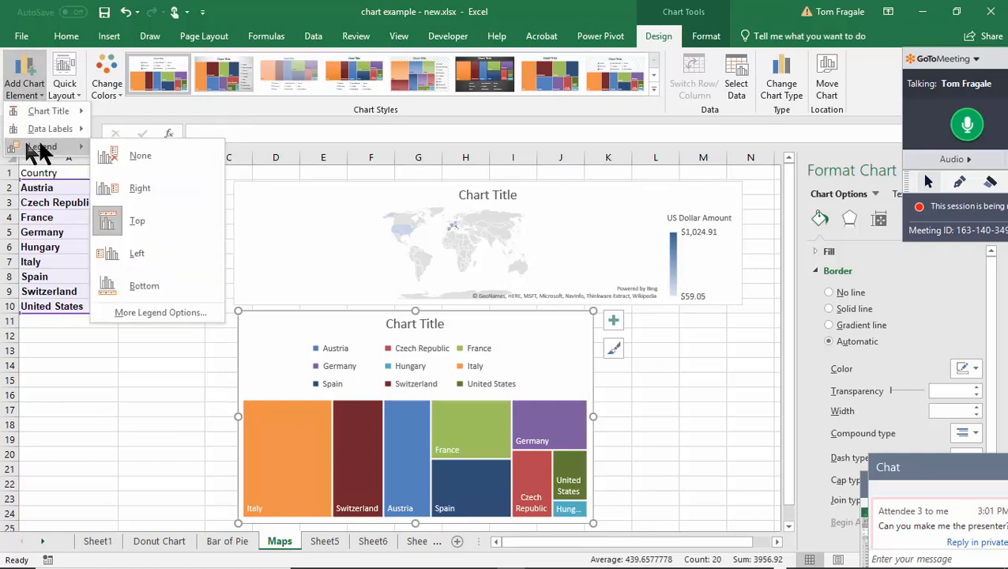
click(177, 152)
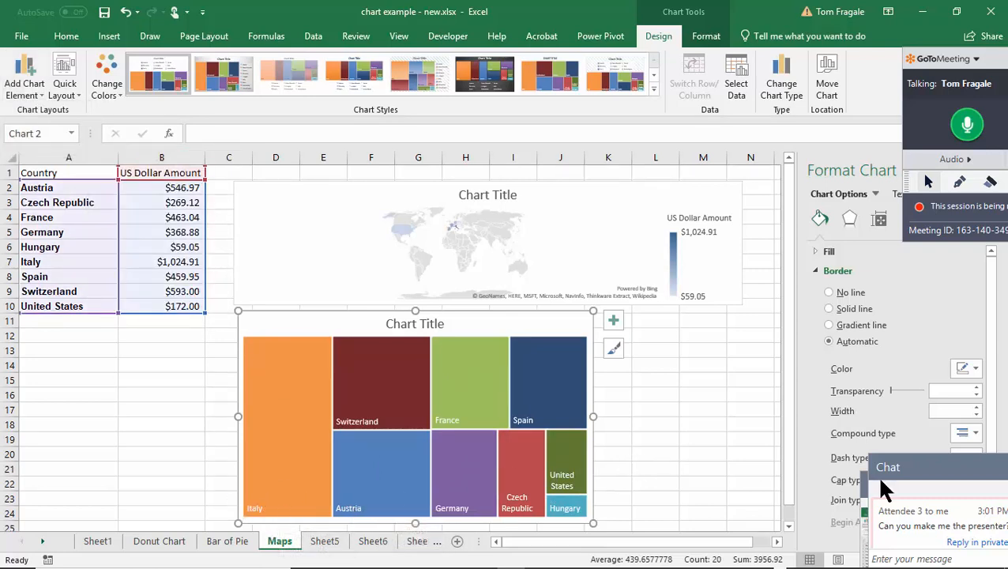
Add the value next to the category name in the treemap's data labels
click(255, 508)
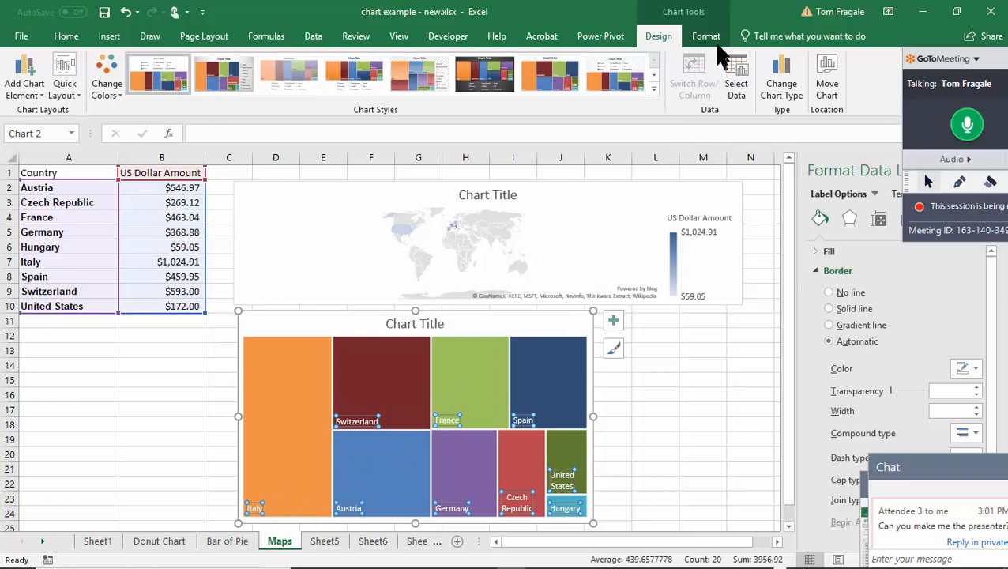
click(711, 40)
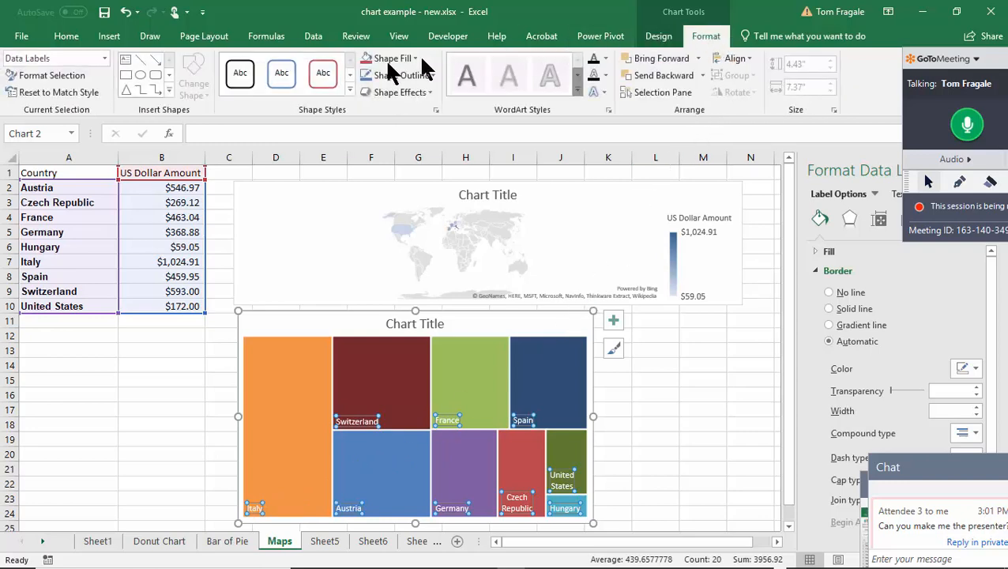
click(57, 79)
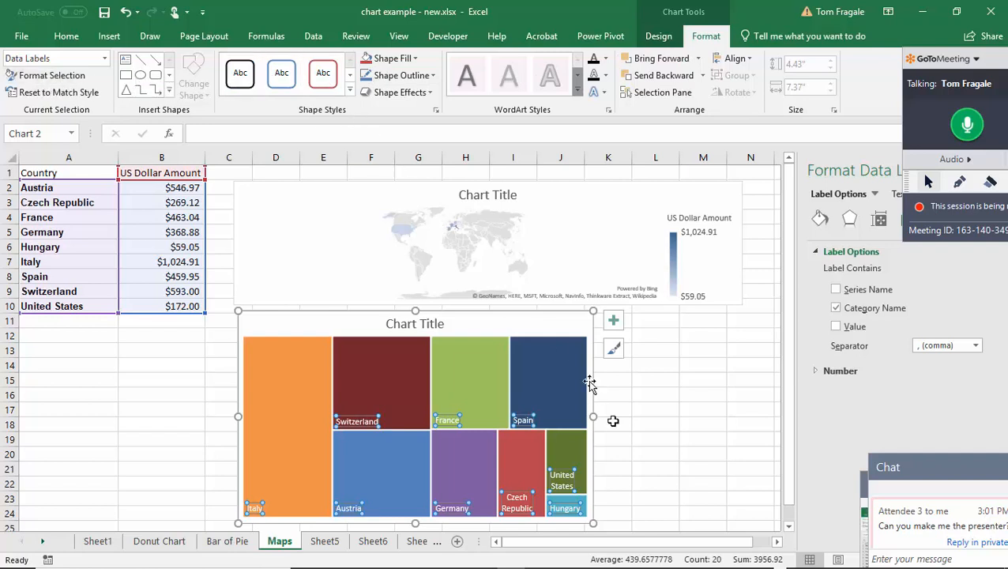
click(835, 326)
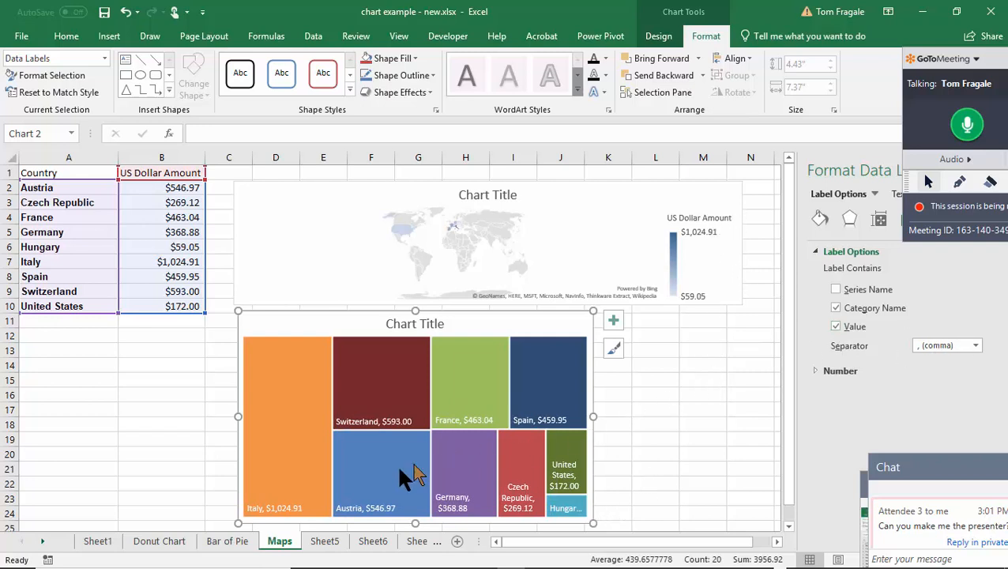
mouse_move(254, 509)
click(654, 393)
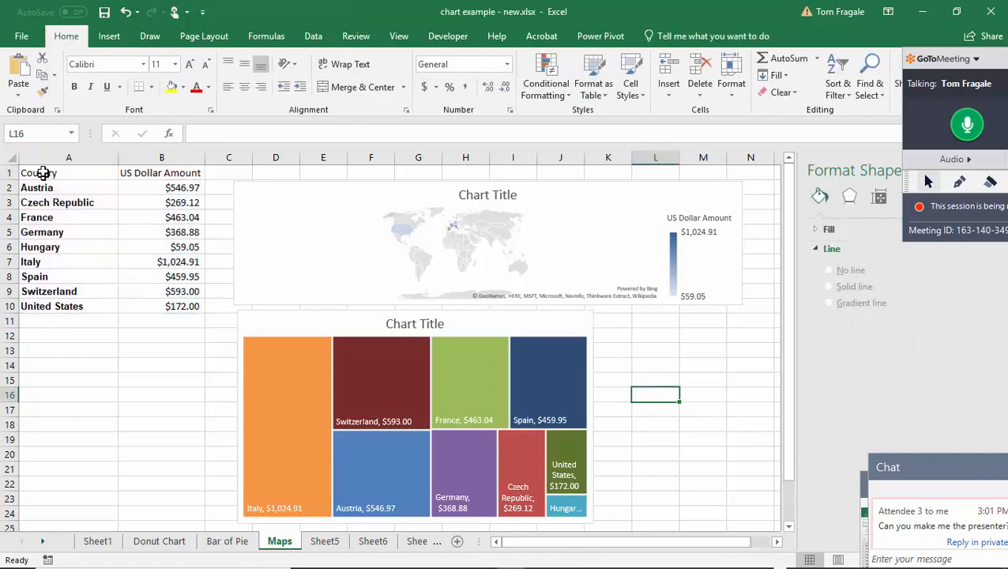
Insert a funnel chart from A1:B10 and place it beside the treemap, just past column K
drag(43, 173, 173, 312)
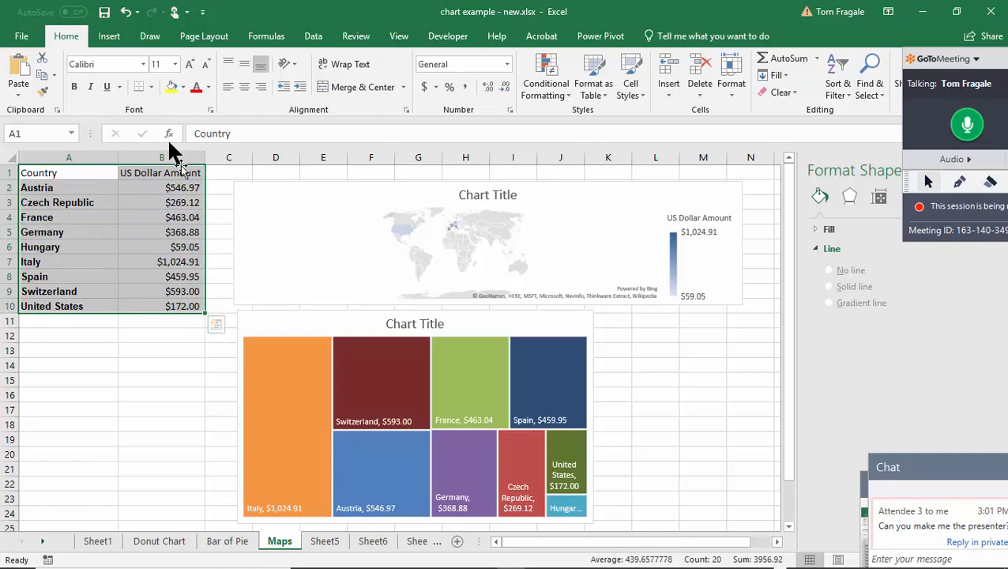
click(110, 37)
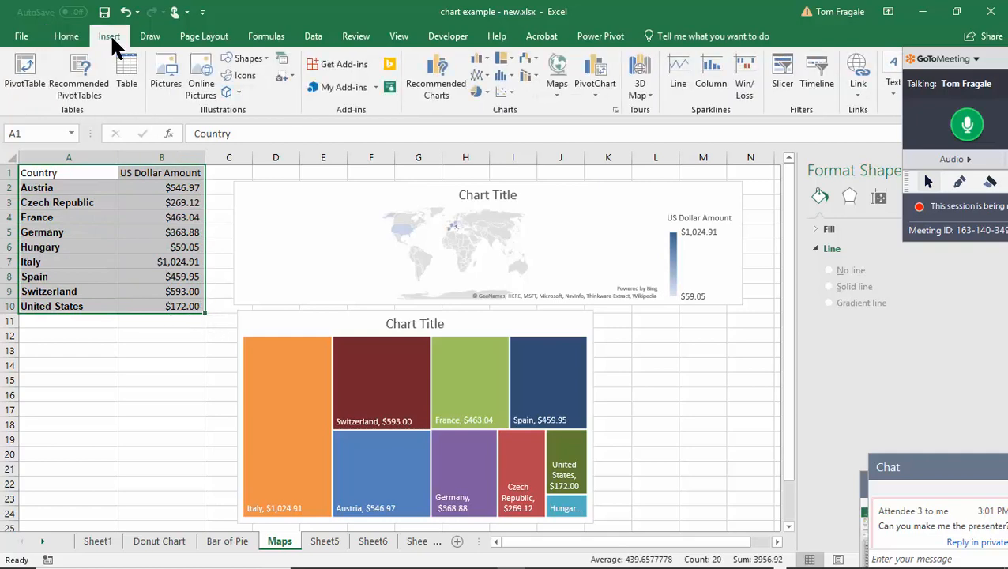
click(534, 59)
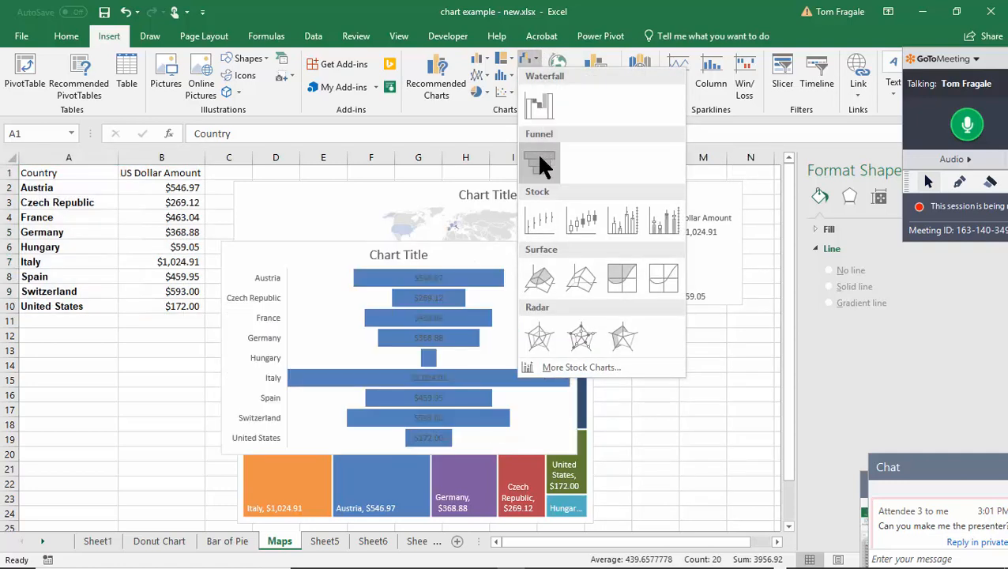
click(539, 163)
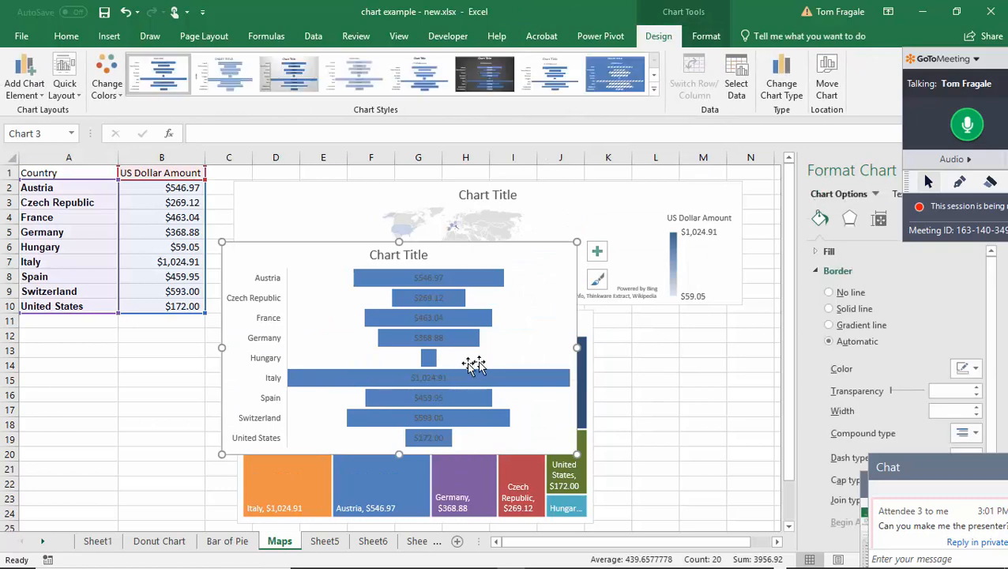
drag(256, 258, 640, 327)
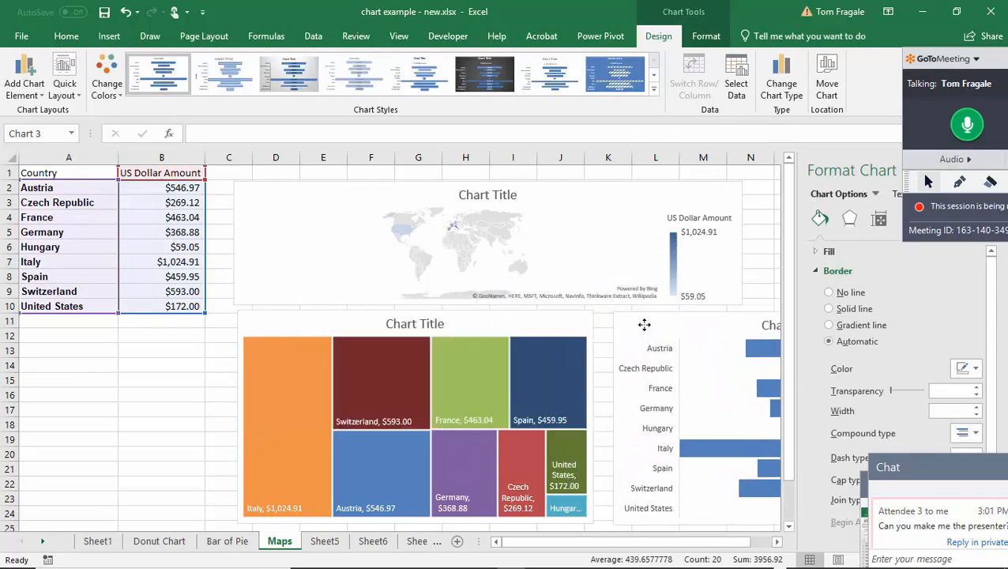
Examine the whole funnel chart and its country bars, and return to the country data at the start of the sheet
click(777, 542)
click(777, 541)
click(777, 541)
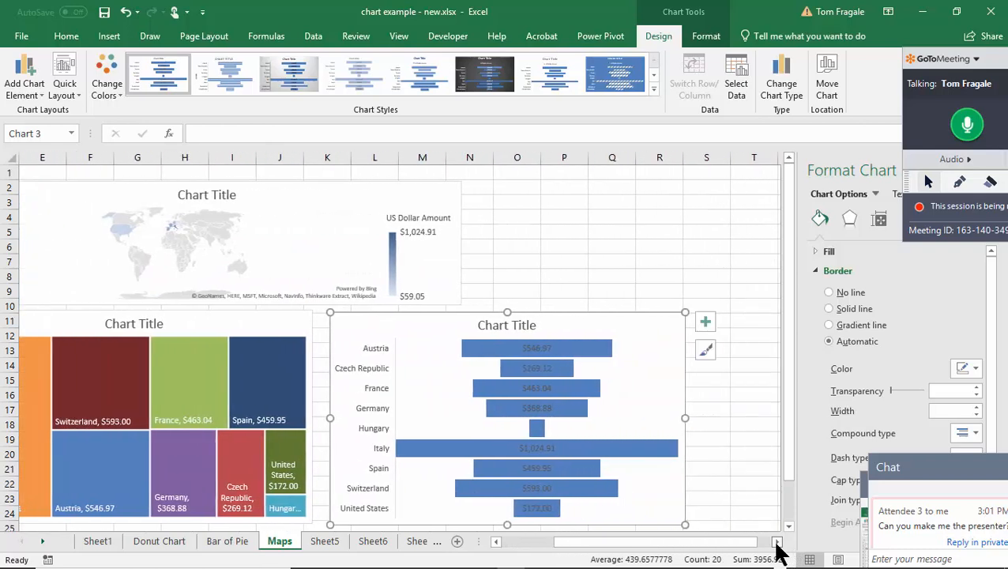
click(777, 541)
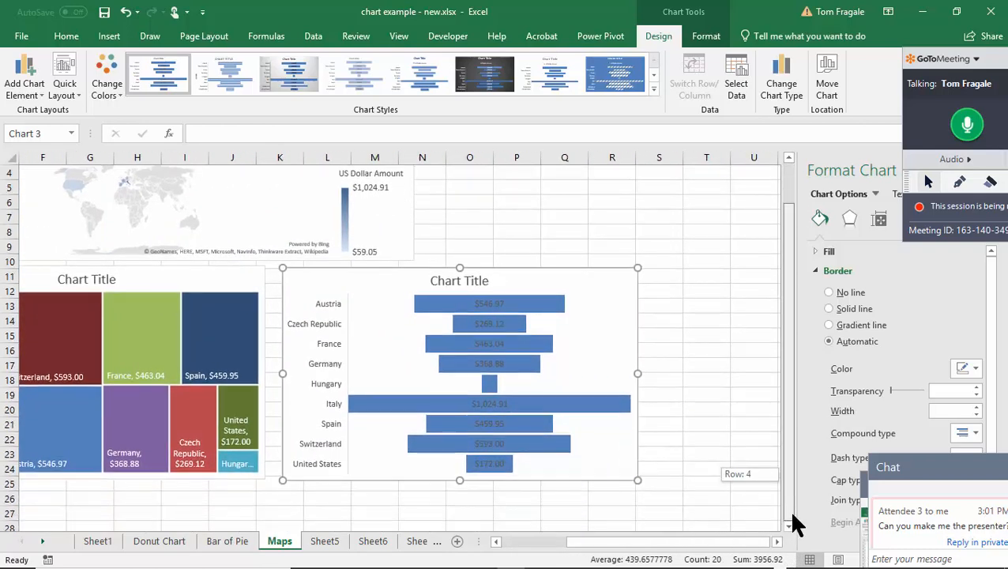
click(789, 524)
click(789, 525)
click(789, 524)
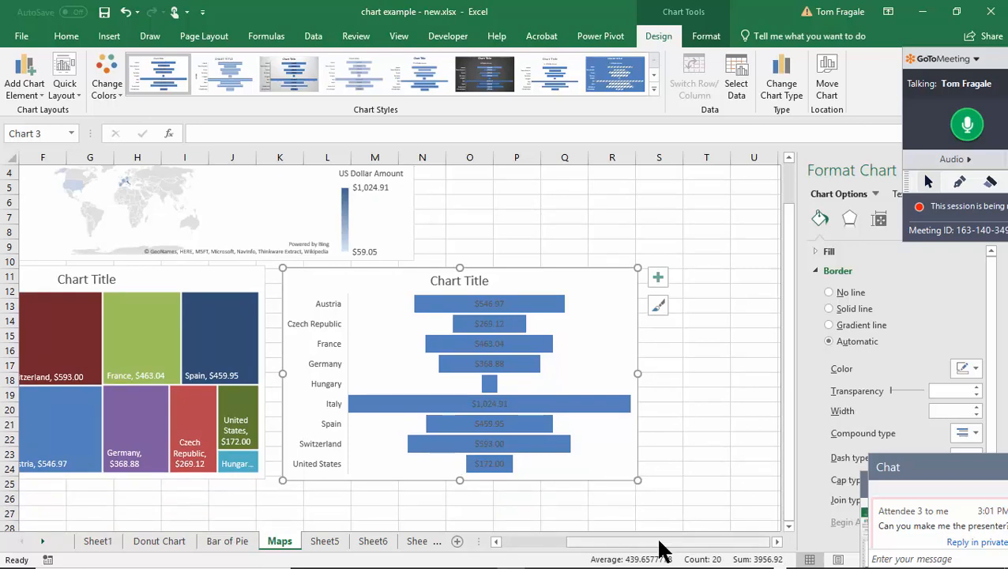
mouse_move(659, 546)
mouse_down()
mouse_move(580, 549)
mouse_move(641, 542)
mouse_up()
scroll(786, 448, up, 1)
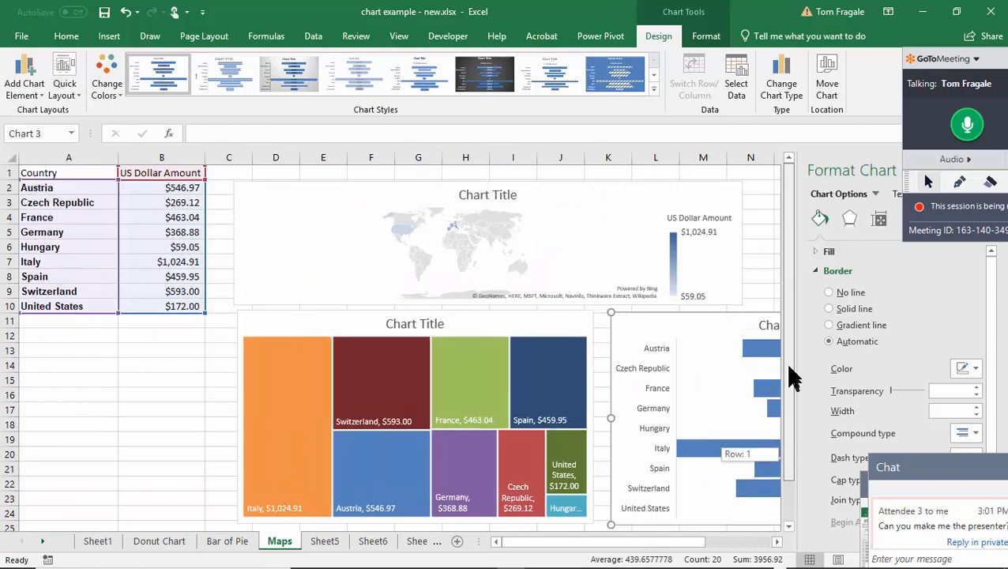
click(142, 381)
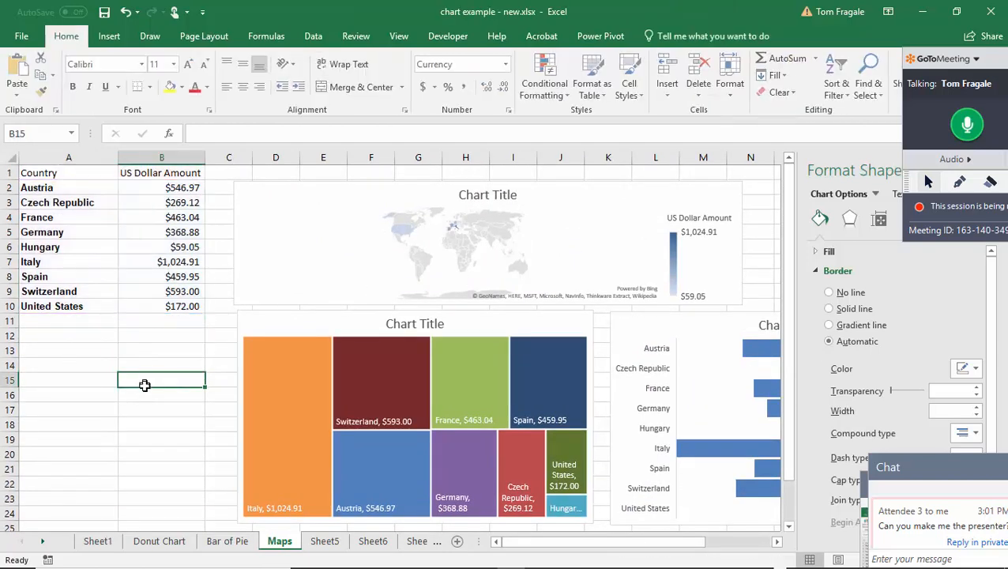
Insert a sunburst chart from A1:B10 and place it directly below the treemap
click(59, 172)
drag(59, 172, 163, 306)
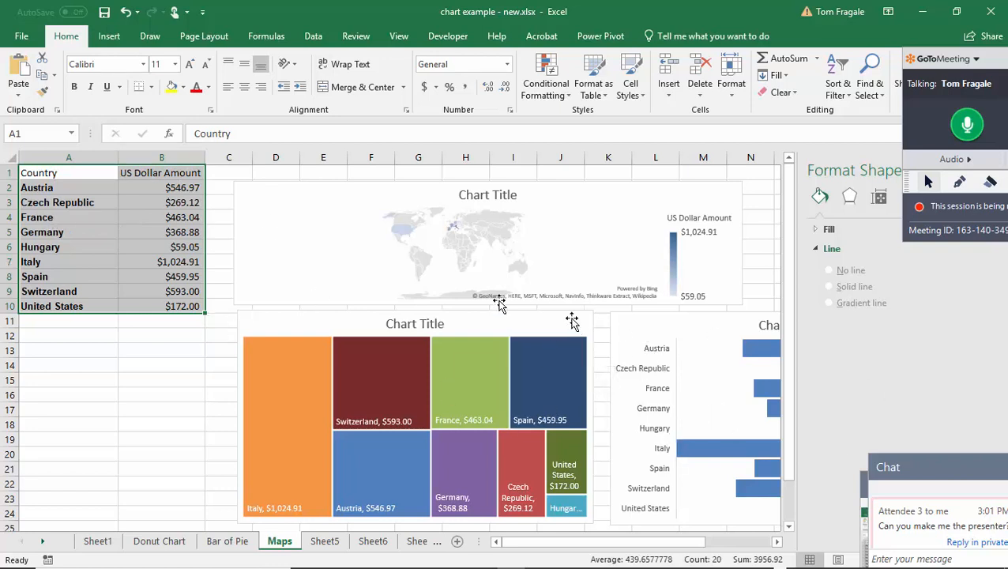
click(108, 36)
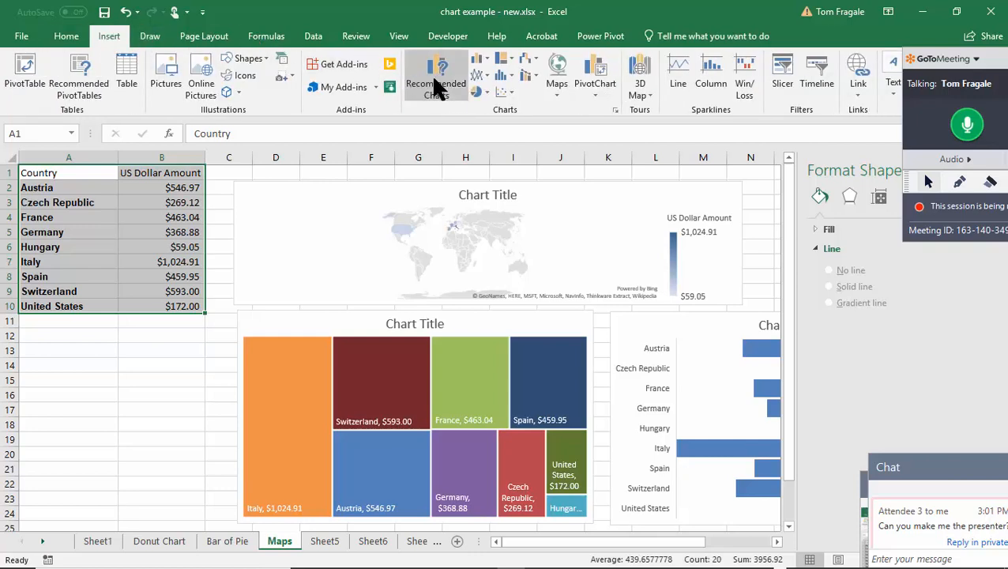
click(505, 60)
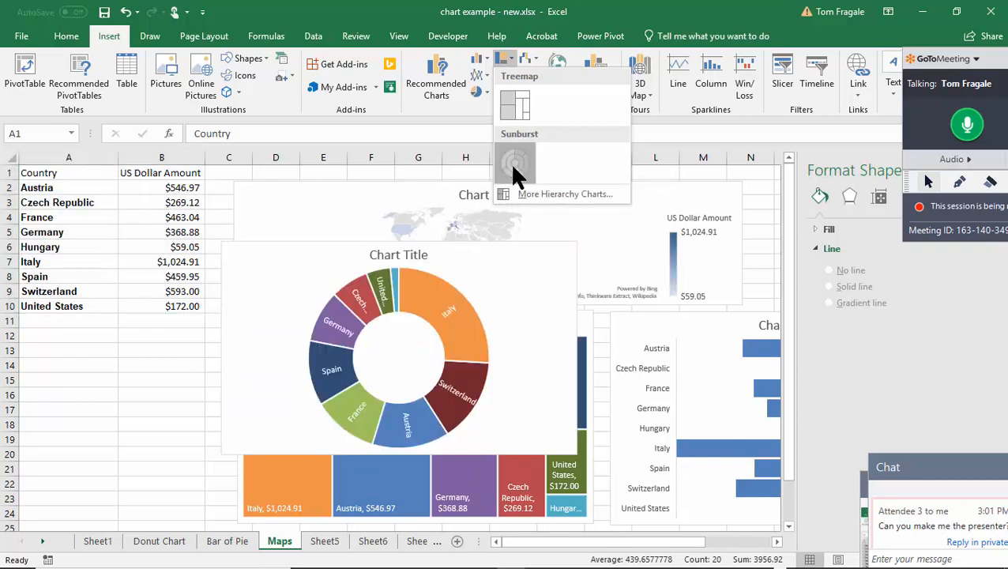
click(512, 170)
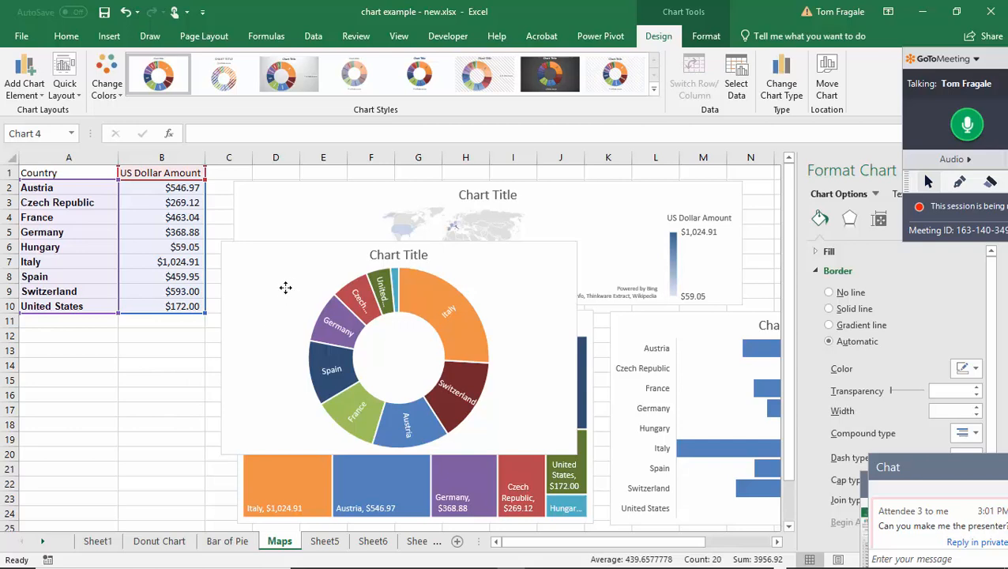
drag(281, 308, 304, 429)
click(303, 431)
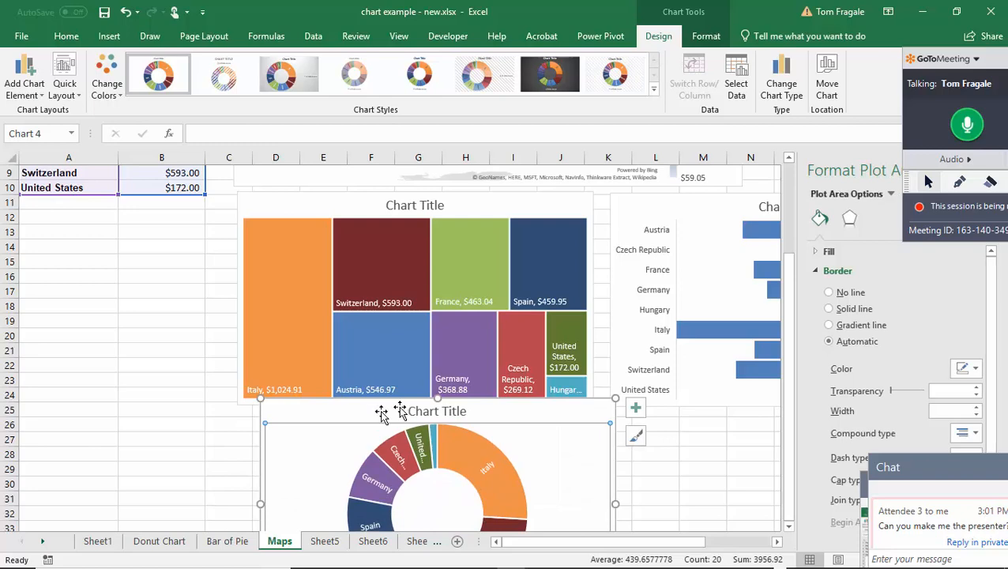
click(788, 525)
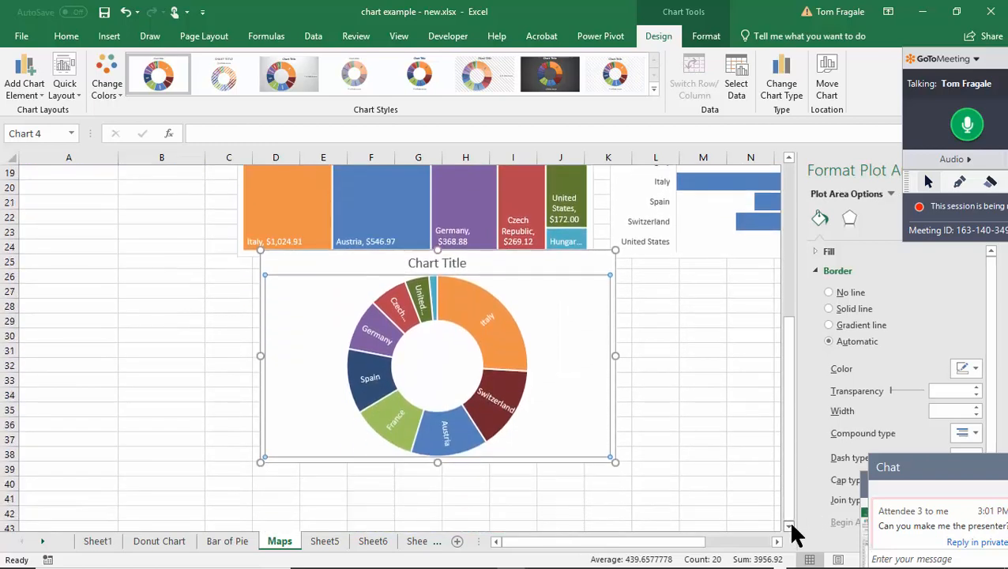
Enlarge the sunburst chart so it spans roughly columns D to M and rows 25 to 44
click(698, 433)
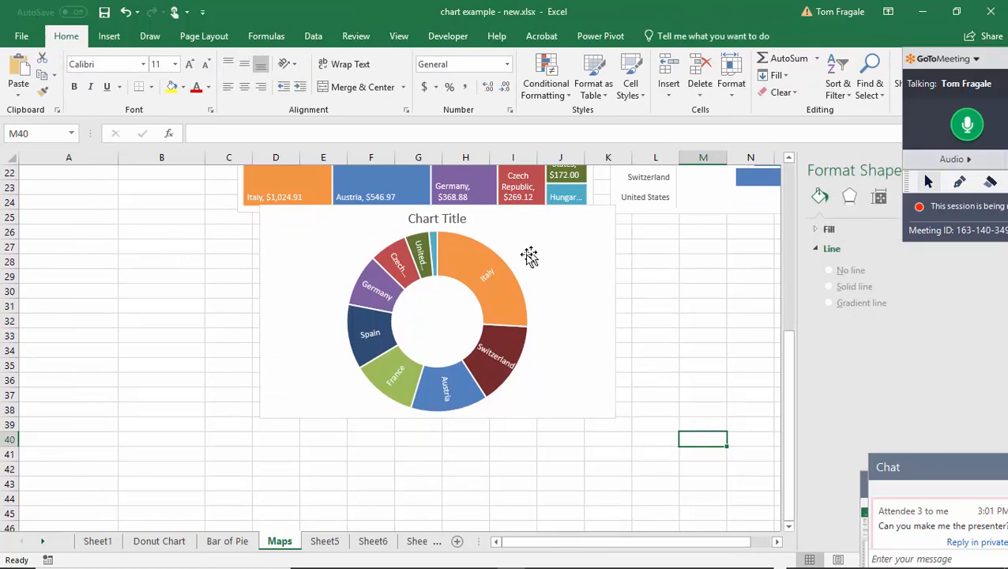
click(485, 270)
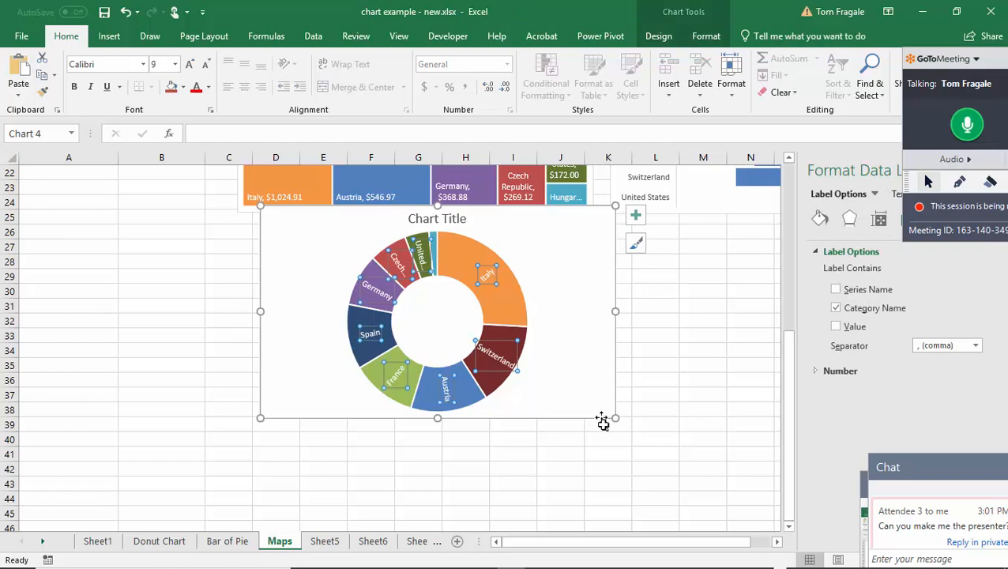
drag(614, 420, 725, 500)
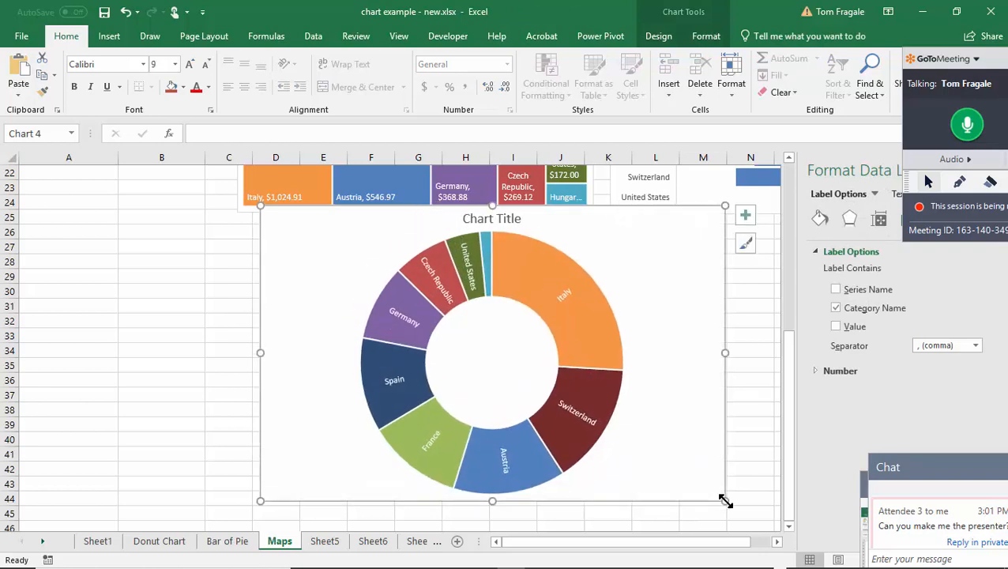
Add the value next to the category name in all of the sunburst chart's data labels
click(564, 291)
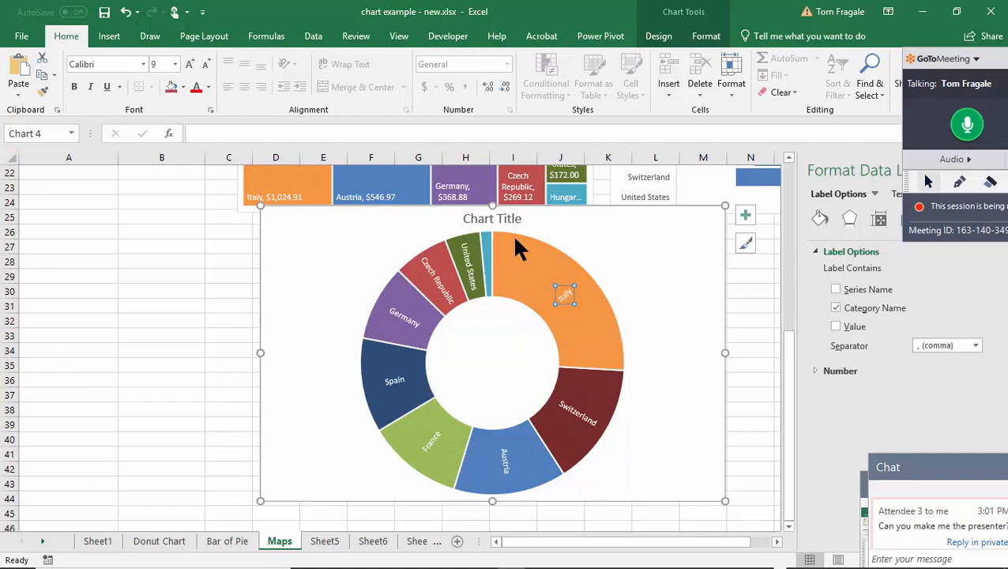
click(686, 243)
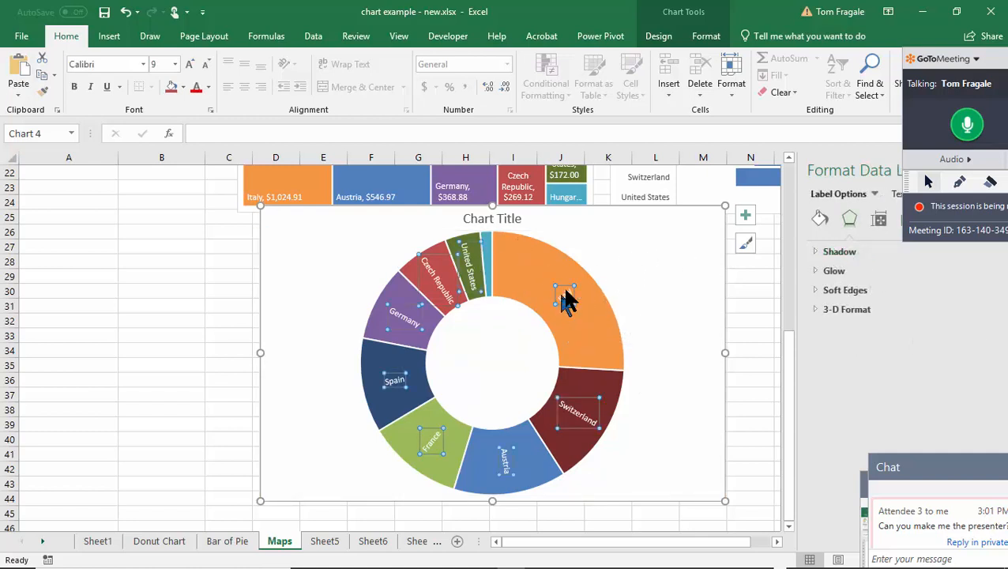
click(661, 37)
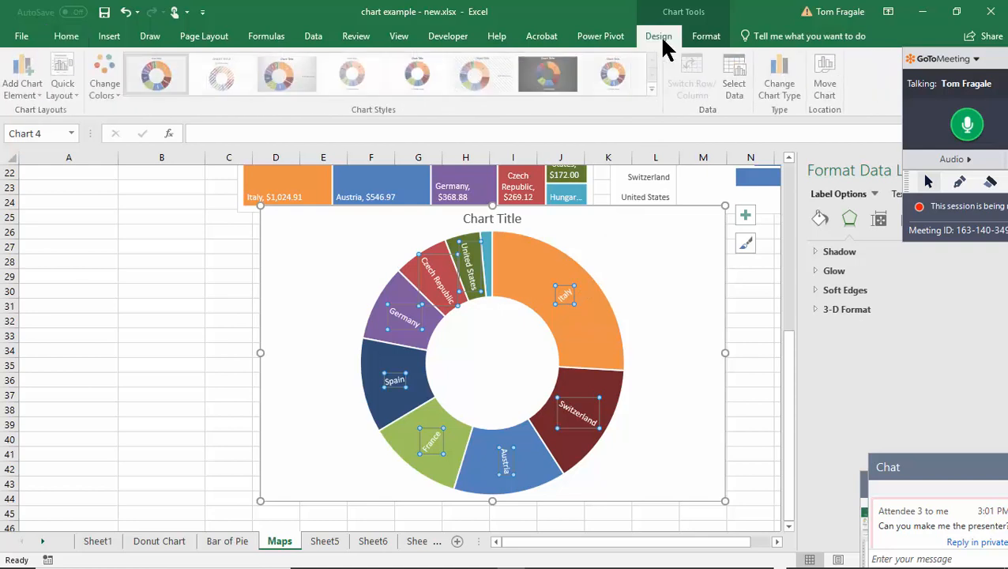
click(28, 91)
mouse_move(34, 134)
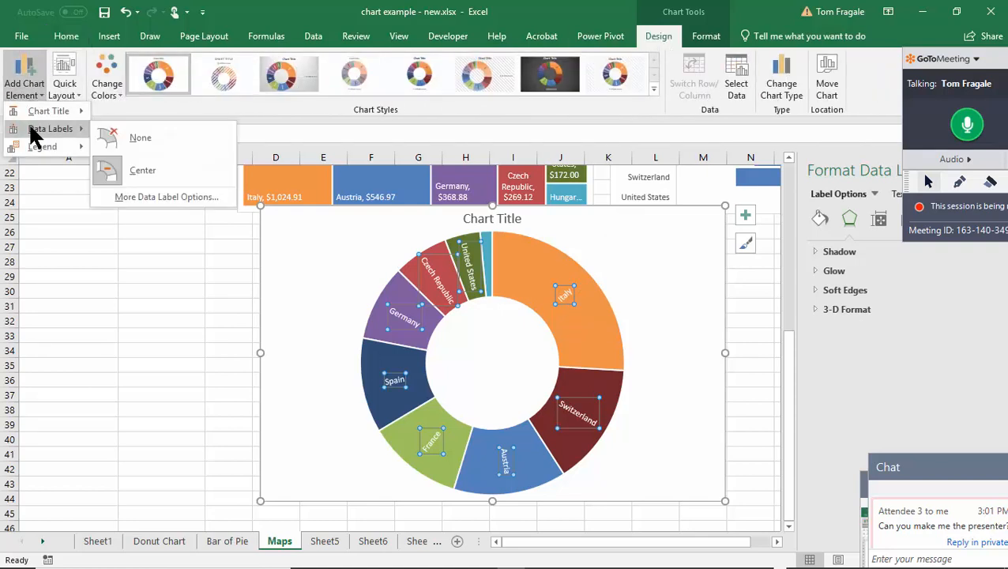
click(157, 197)
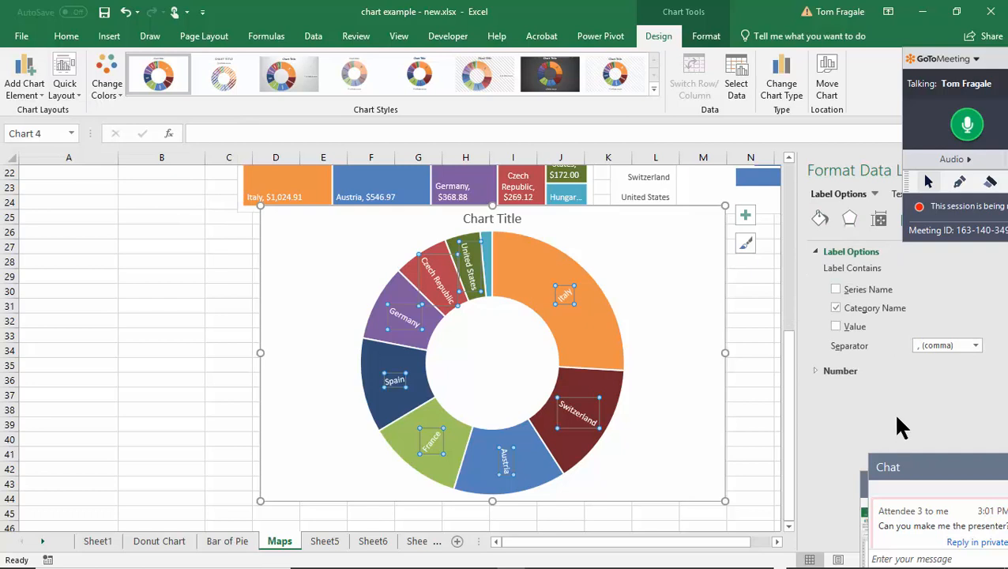
click(835, 327)
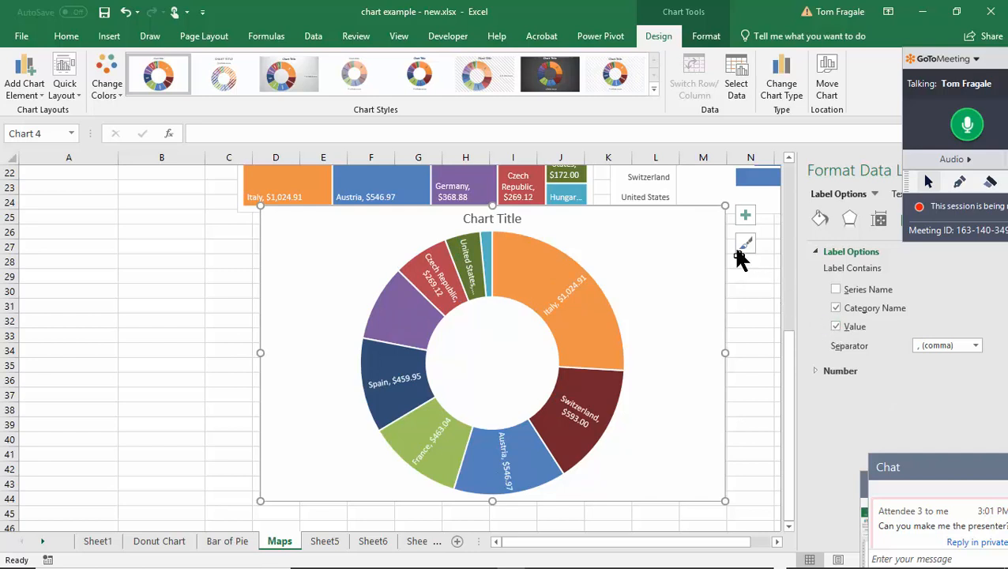
click(111, 36)
click(504, 65)
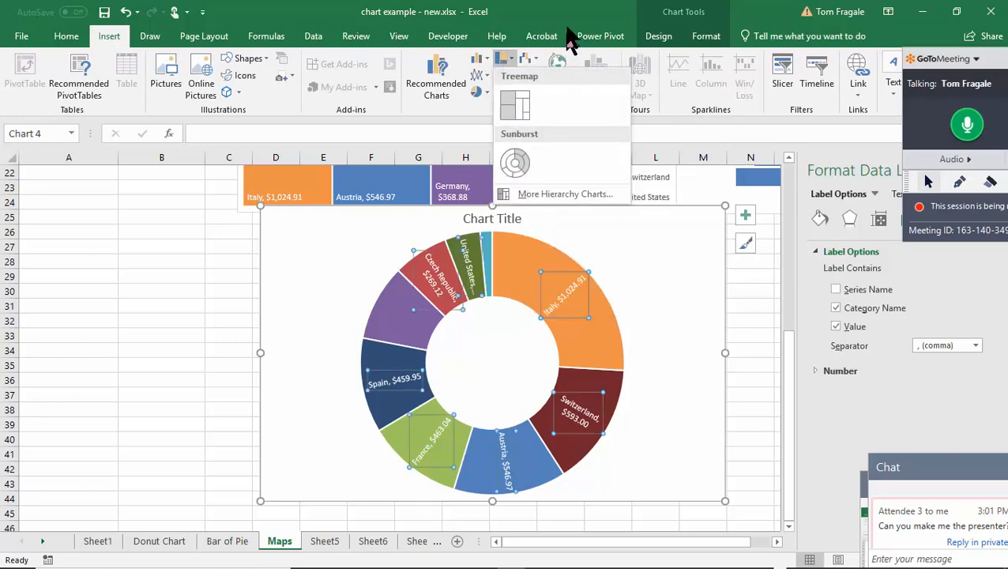
click(529, 60)
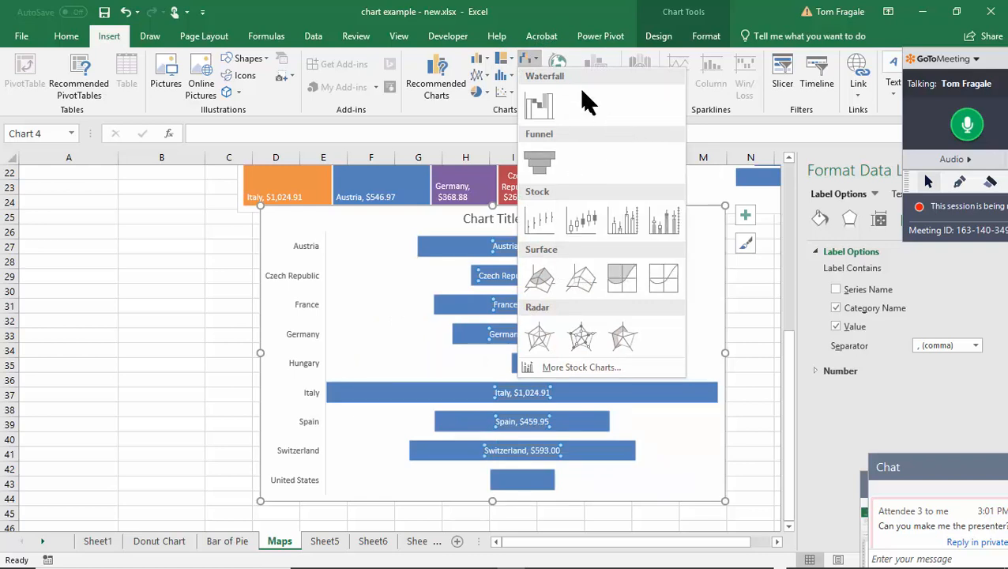
click(499, 95)
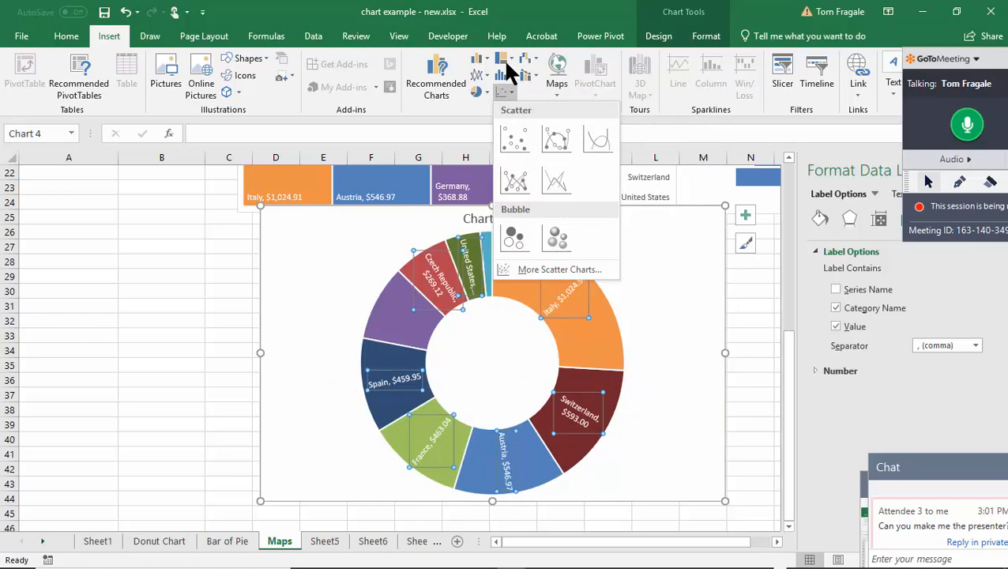
click(138, 267)
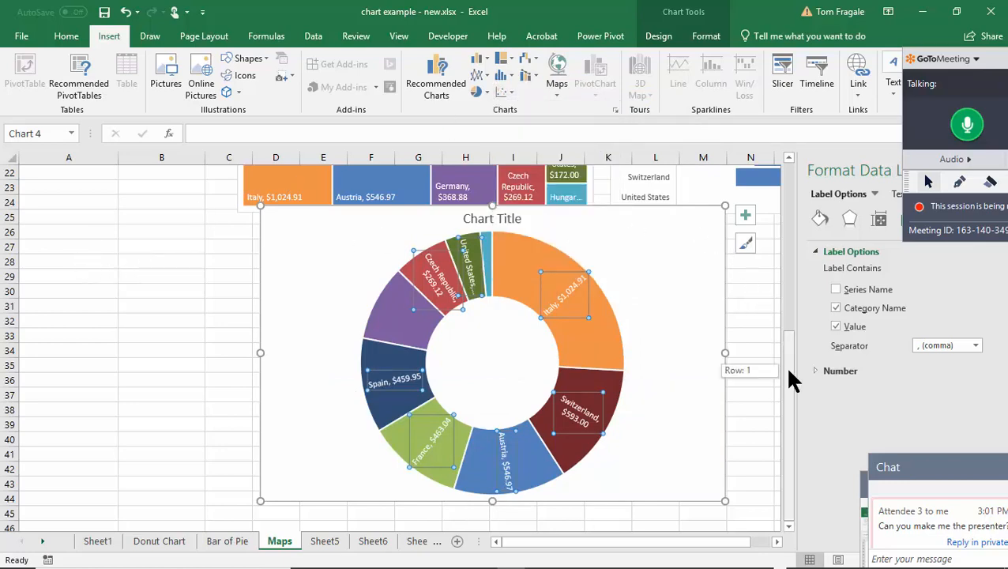
Set the US Dollar Amount for United States in cell B10 of the Maps sheet to 600
drag(786, 370, 787, 207)
click(184, 188)
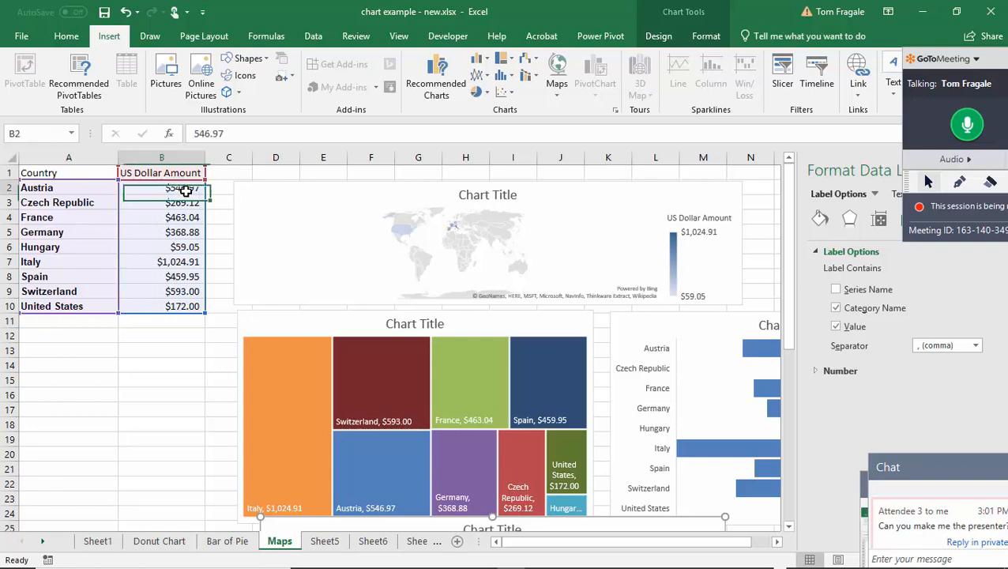
click(161, 310)
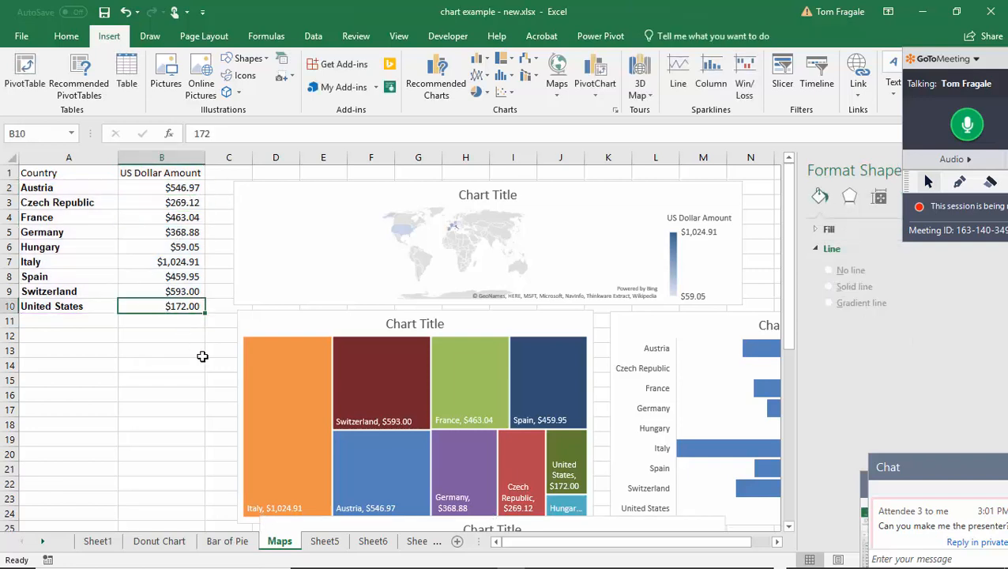
text(6000)
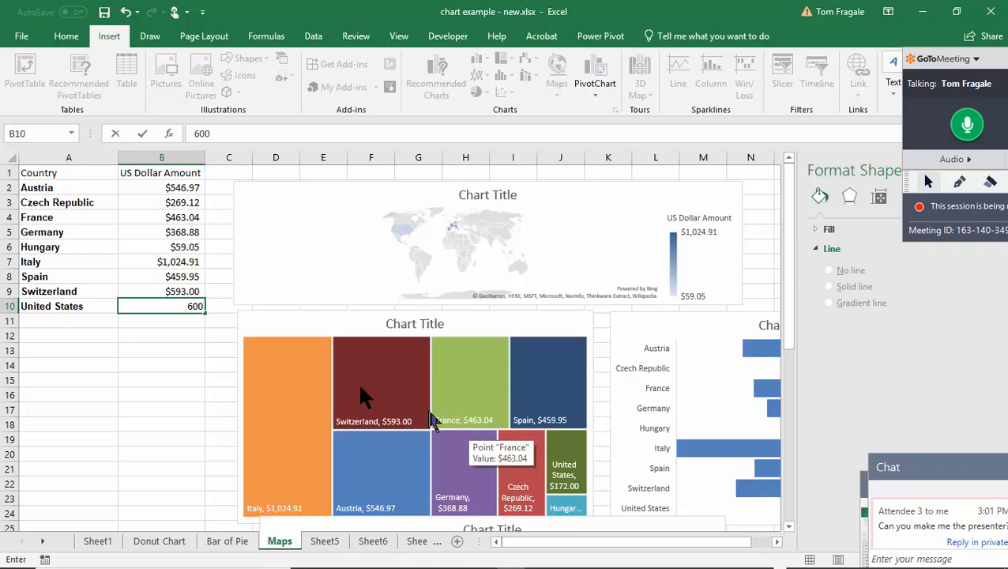
mouse_move(256, 341)
key(Return)
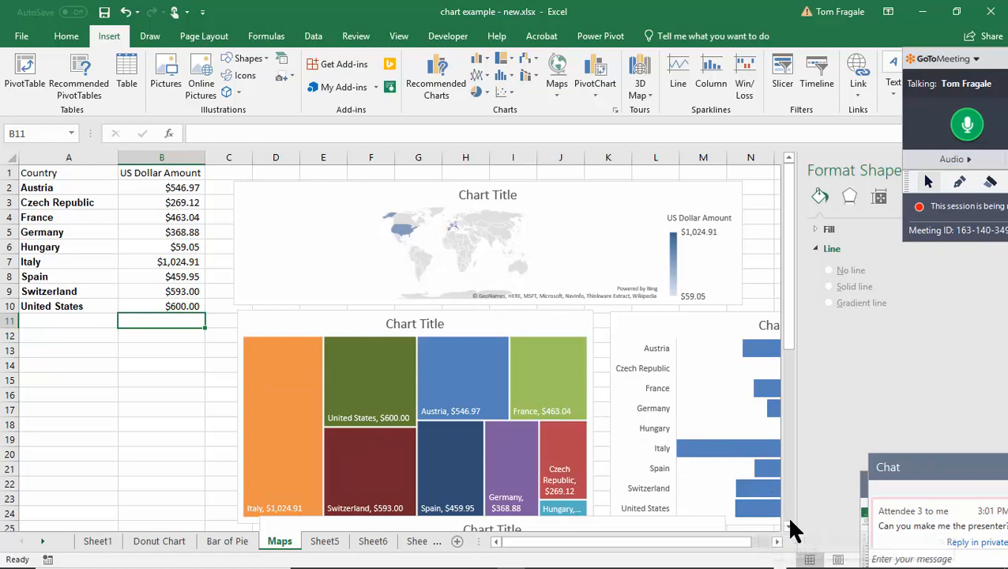
Examine the treemap and sunburst charts after the United States change, and look through the Sheet1 and Bar of Pie sheets
scroll(790, 521, down, 4)
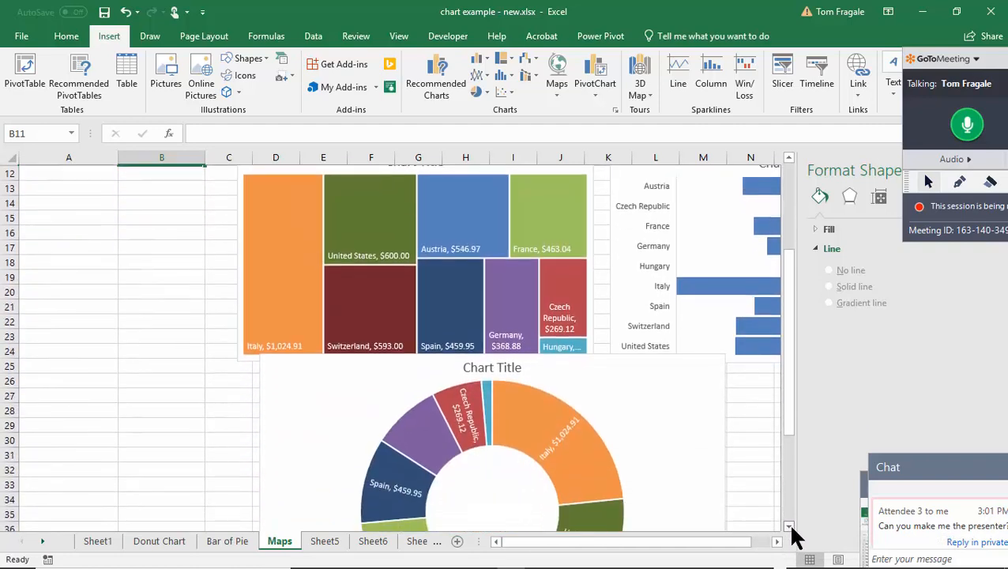
scroll(792, 521, down, 3)
drag(790, 485, 784, 324)
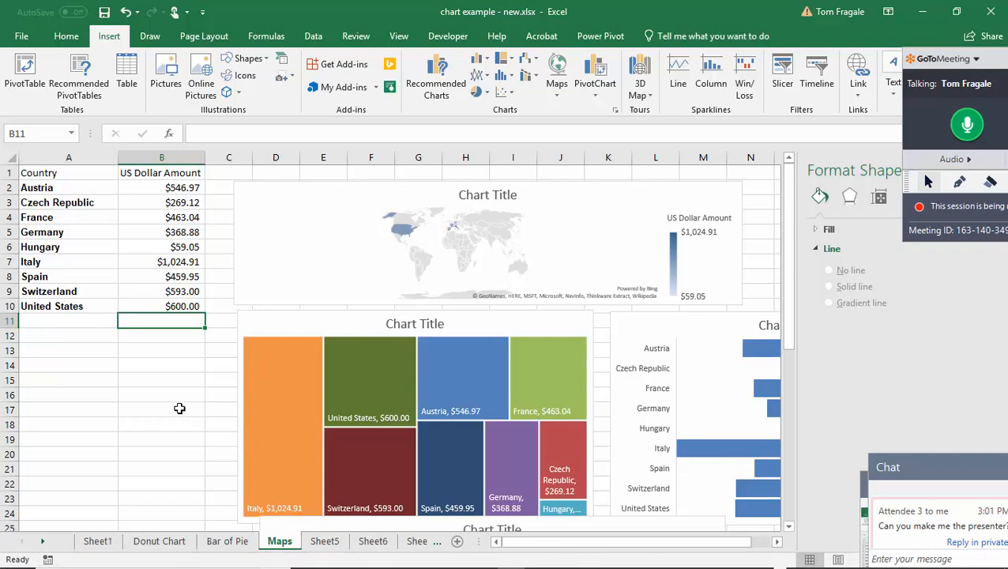
click(180, 307)
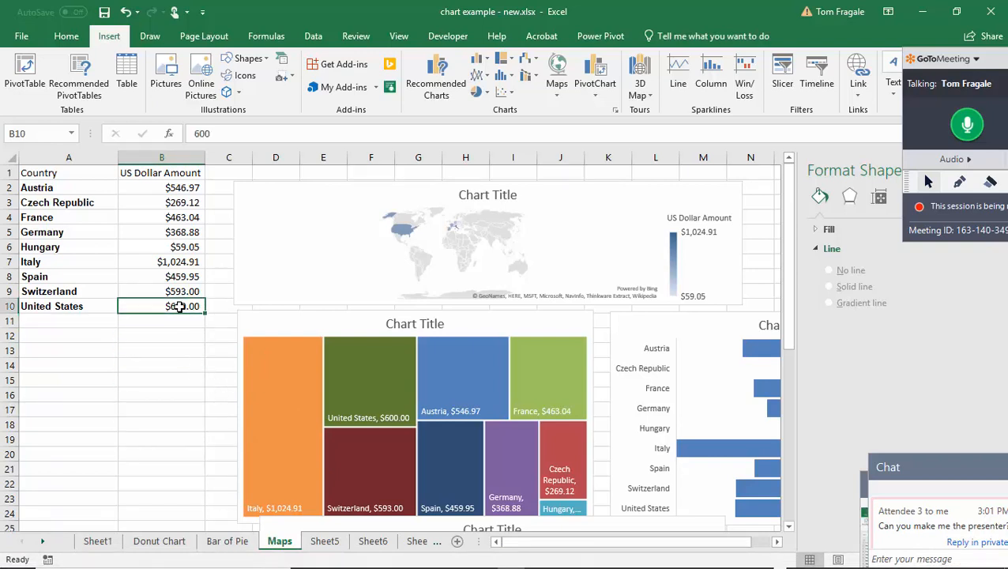
click(97, 541)
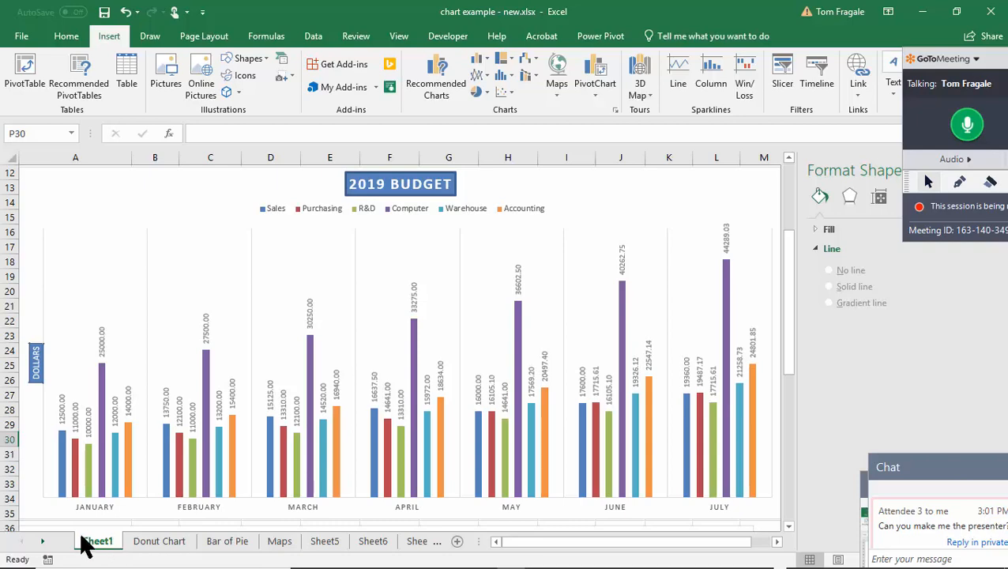
click(228, 542)
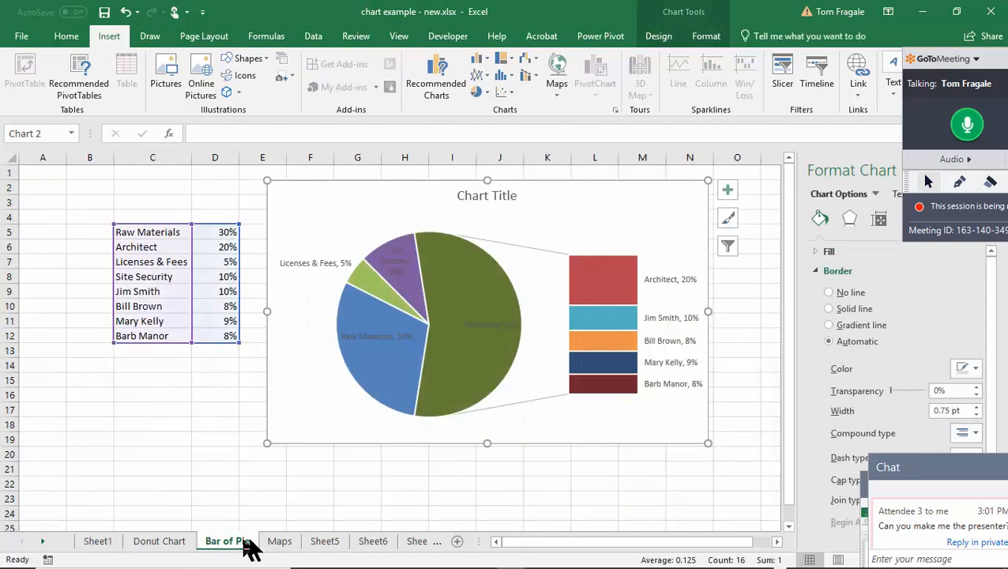
click(281, 543)
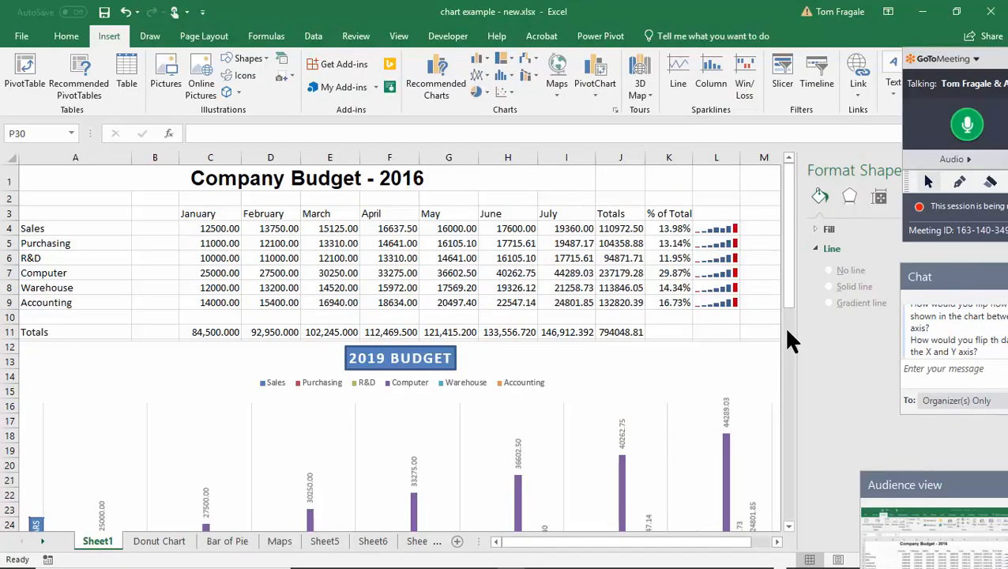
Switch rows and columns in the 2019 Budget column chart on Sheet1, putting departments on the horizontal axis and months in the legend
scroll(792, 528, down, 3)
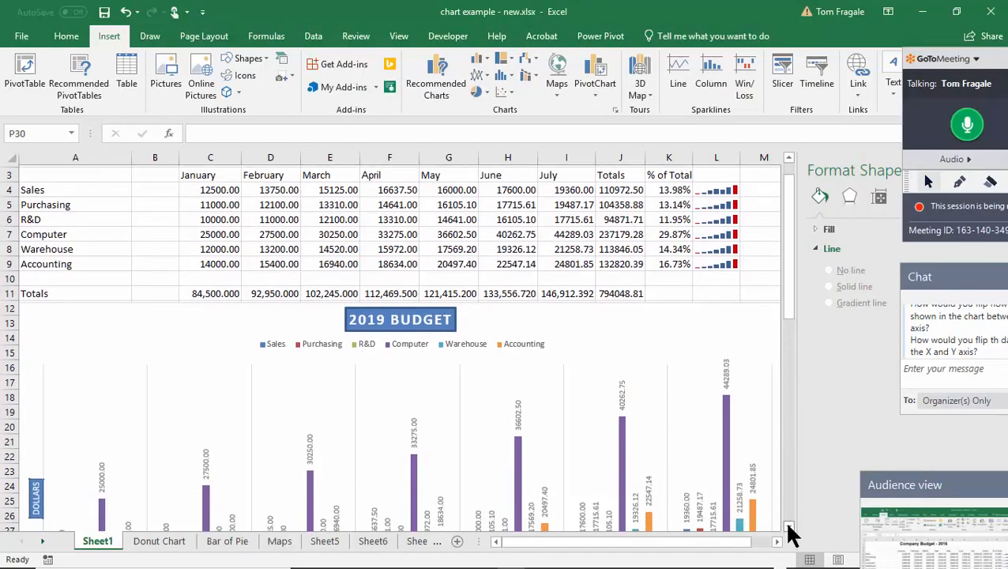
scroll(792, 528, down, 2)
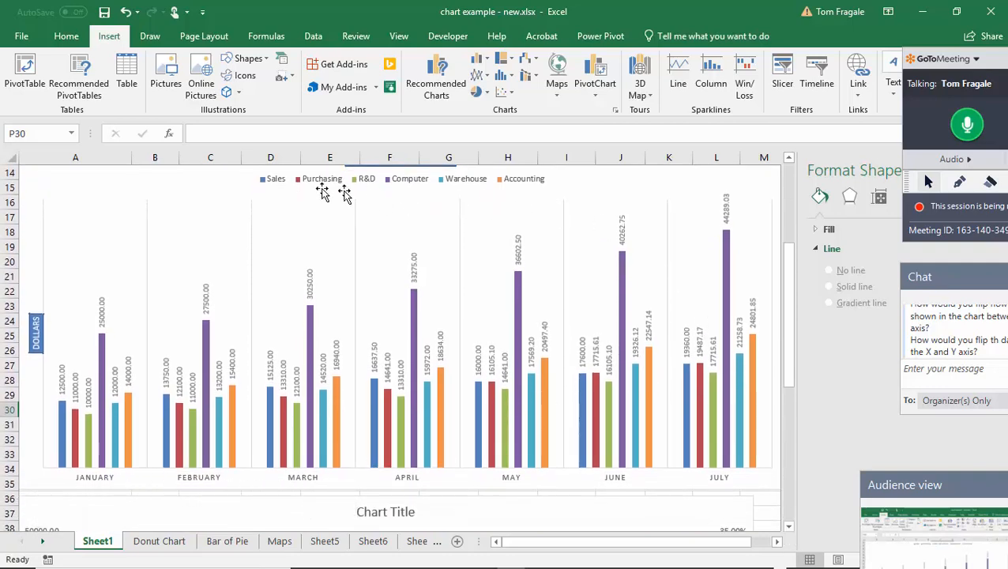
click(788, 157)
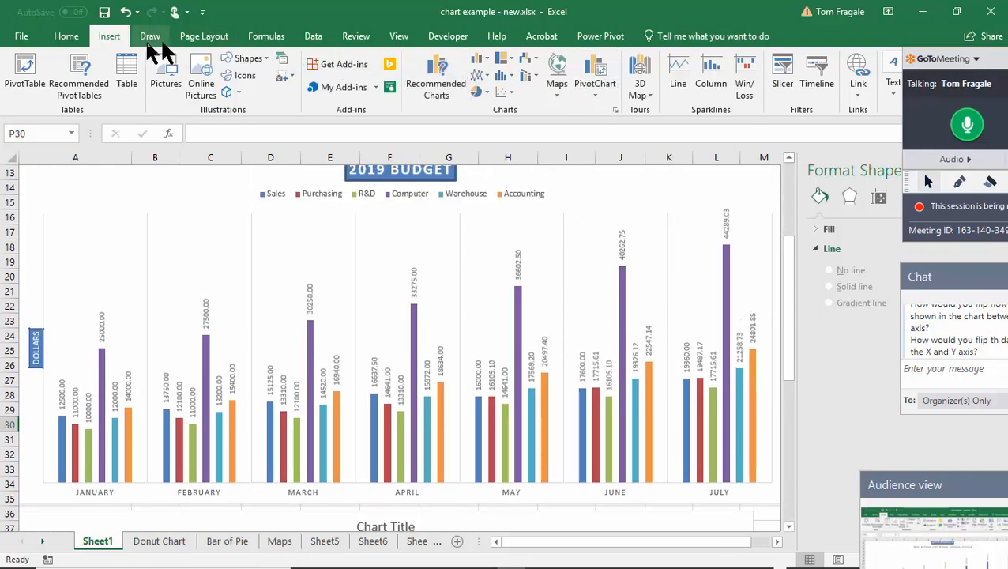
click(624, 214)
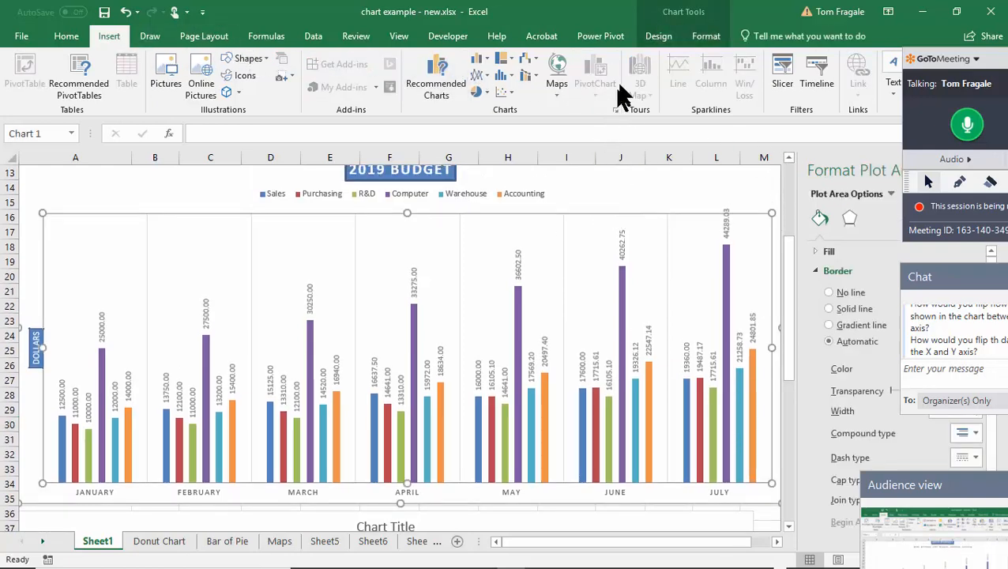
click(644, 37)
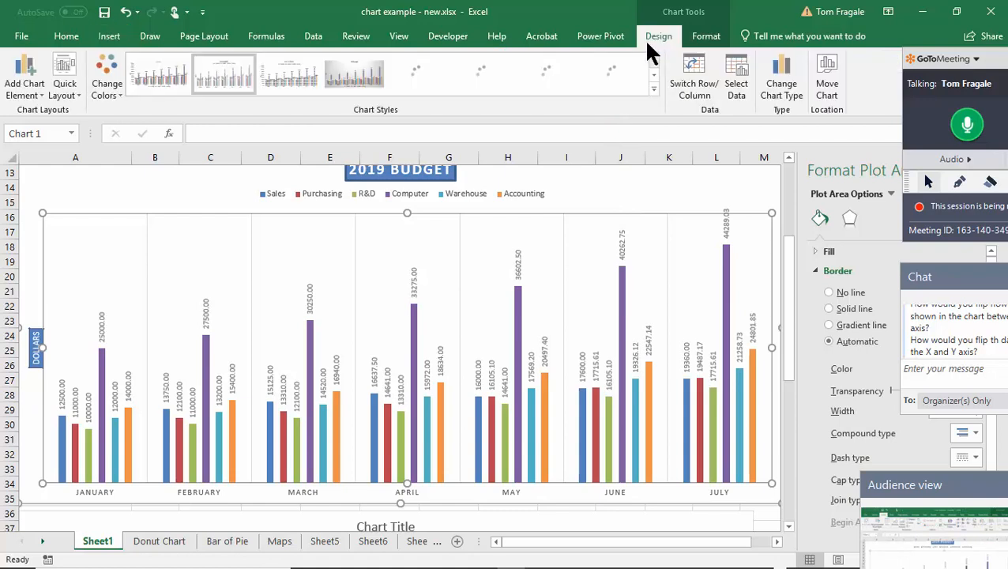
click(695, 85)
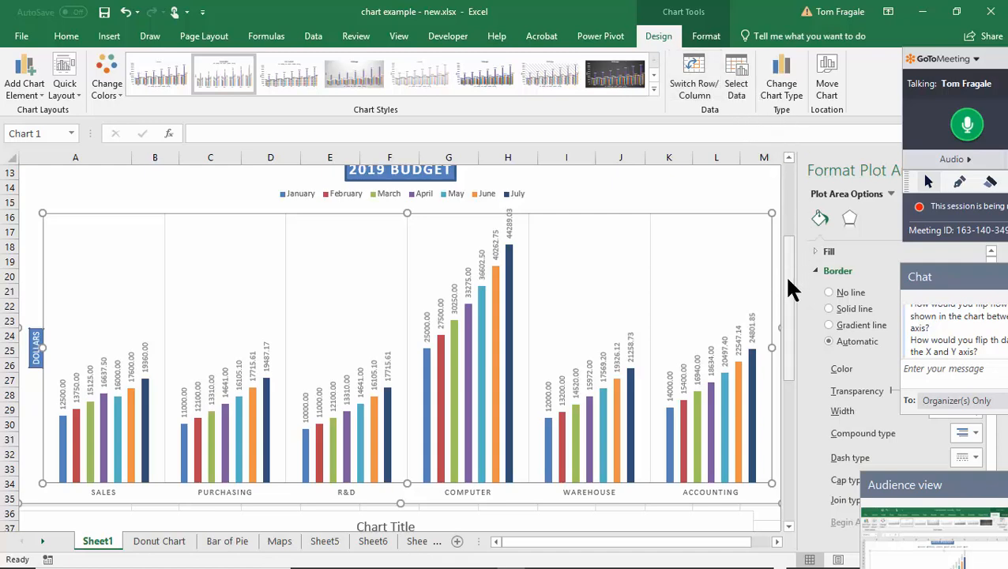
Copy the company budget table, range A3:K11, from Sheet1
drag(788, 270, 782, 191)
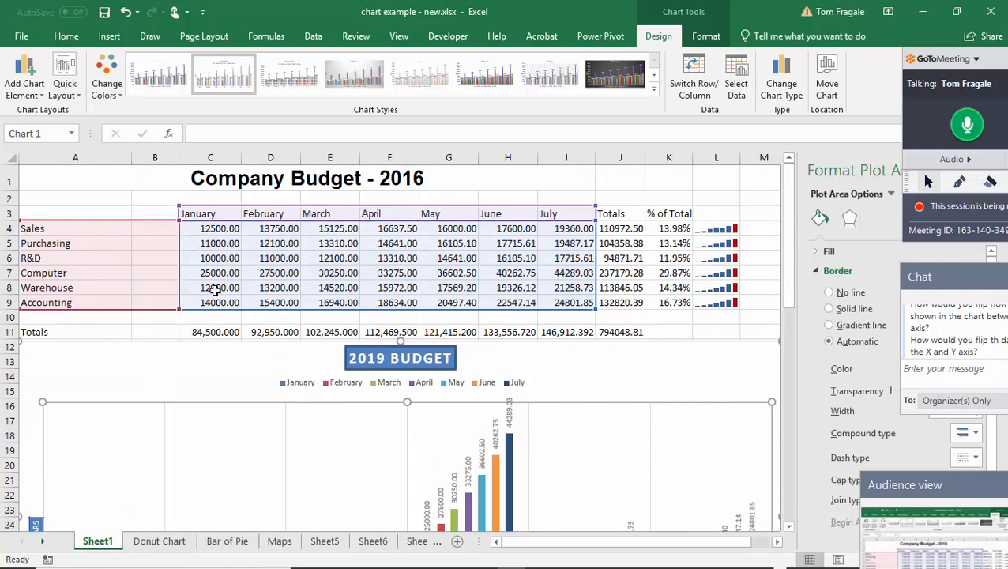
click(150, 197)
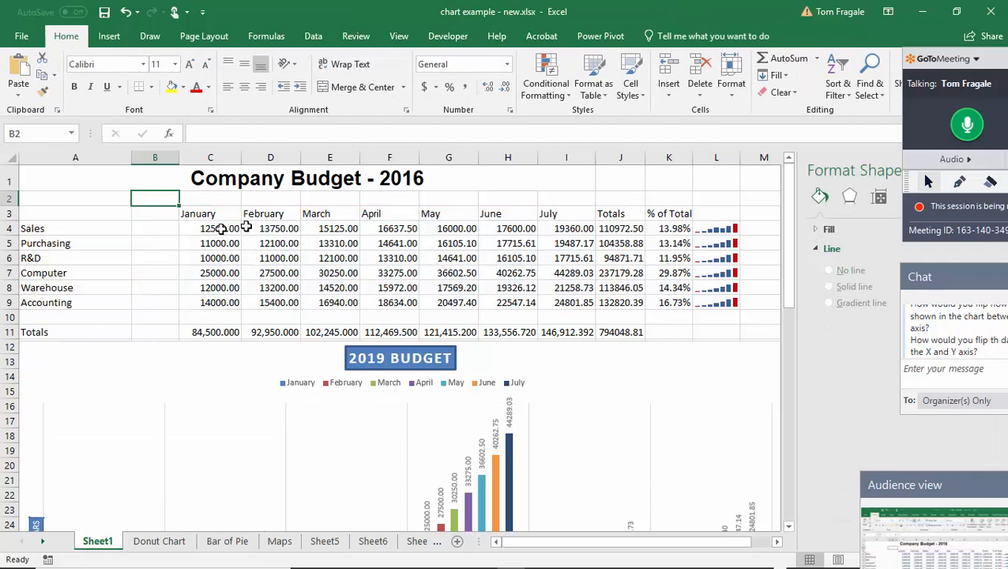
drag(56, 217, 660, 332)
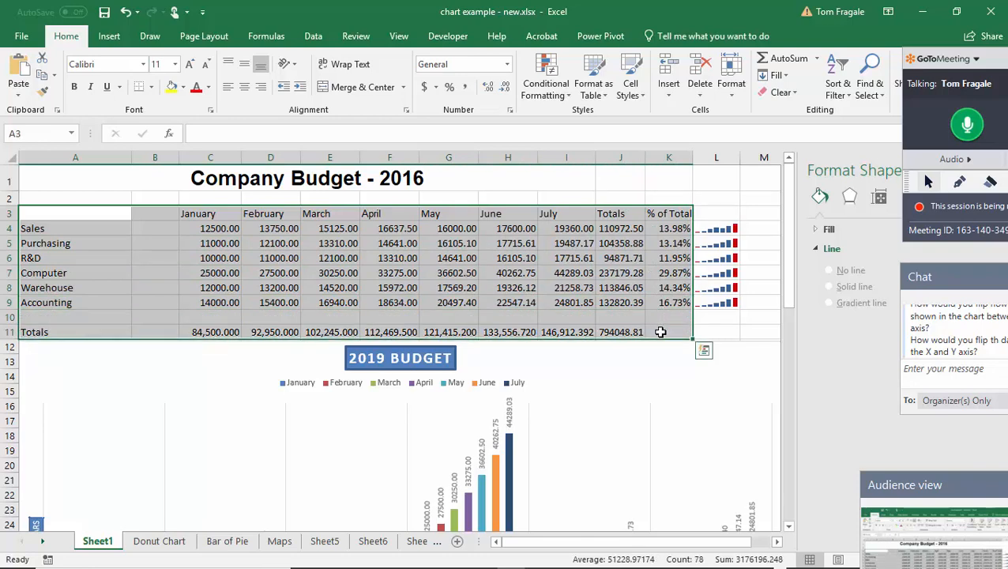
right_click(124, 231)
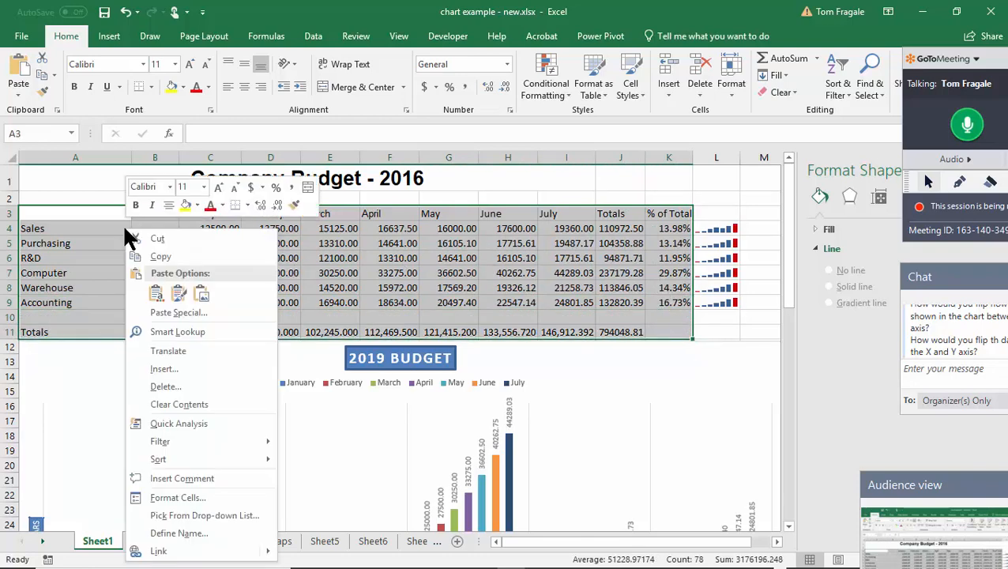
click(161, 257)
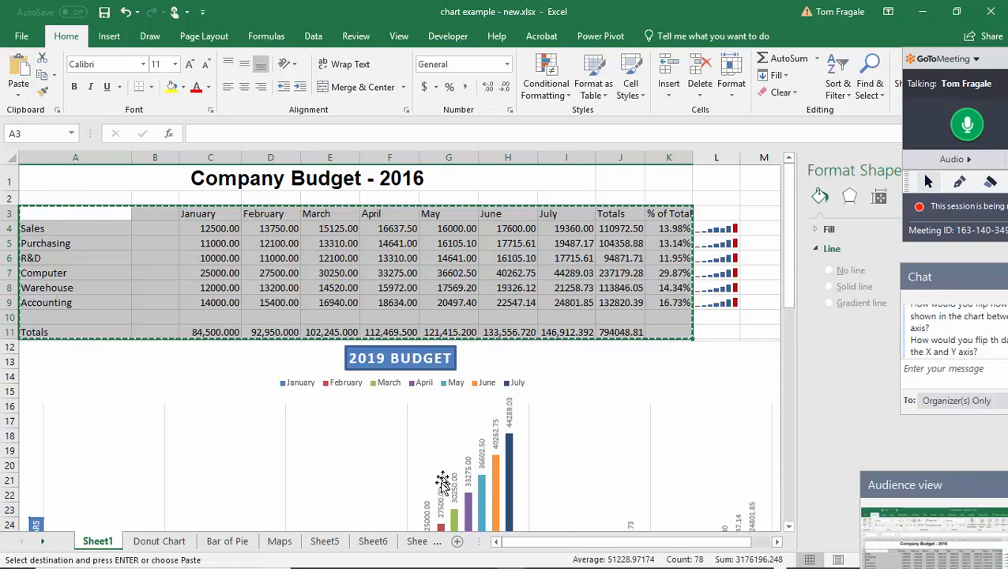
Paste the copied budget table transposed into Sheet6 starting at cell A3, using Paste Special with All and Transpose
click(370, 545)
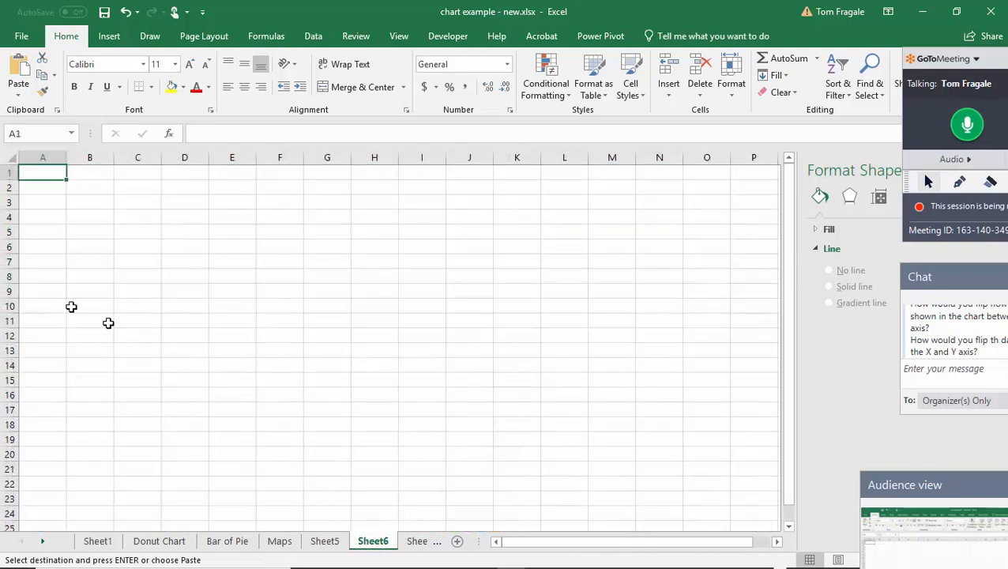
click(39, 202)
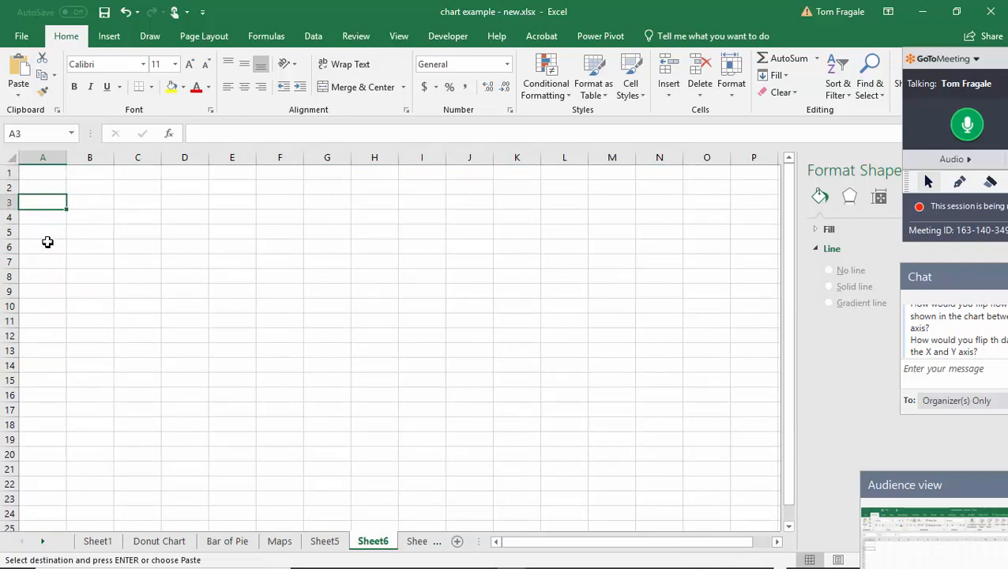
right_click(50, 202)
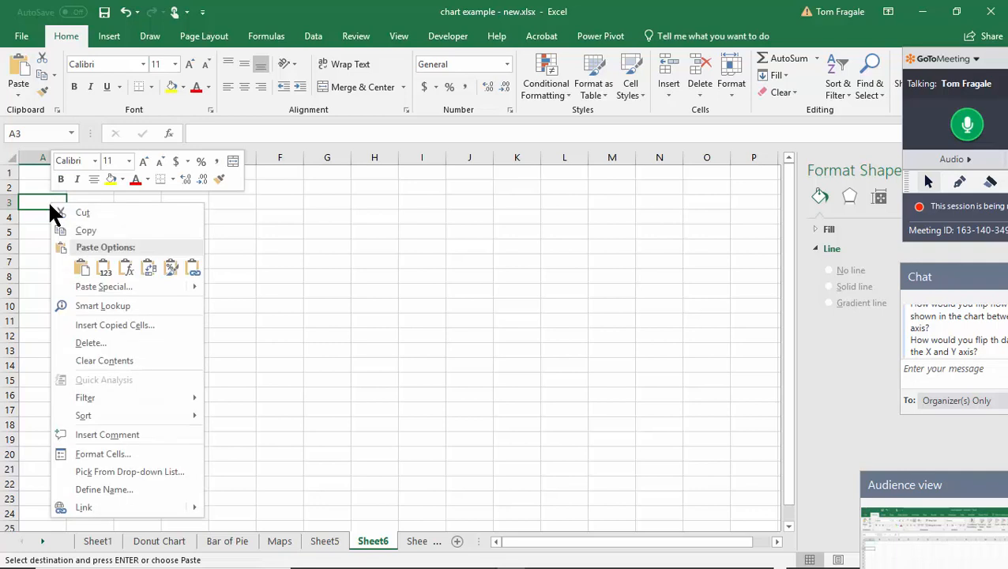
click(102, 287)
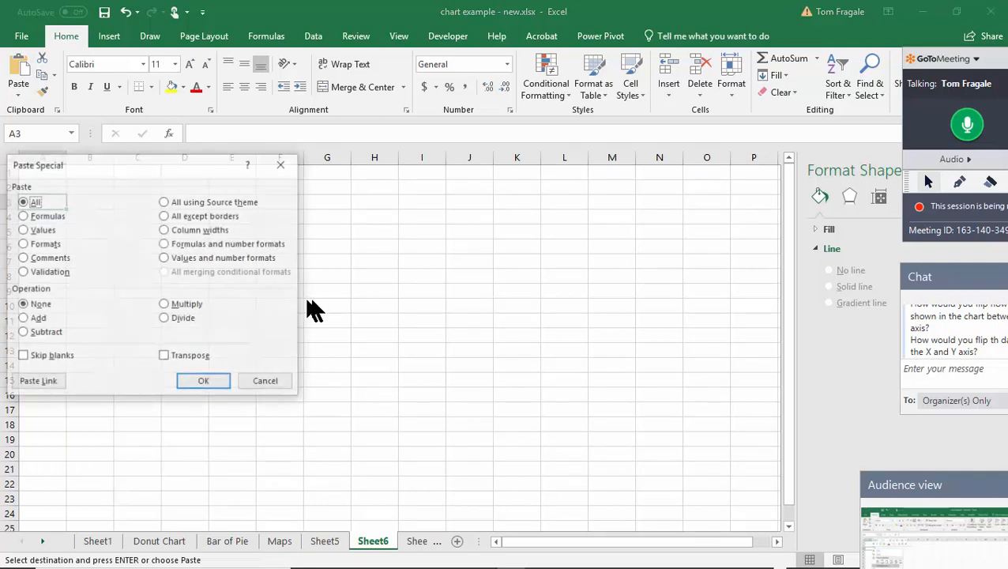
click(164, 356)
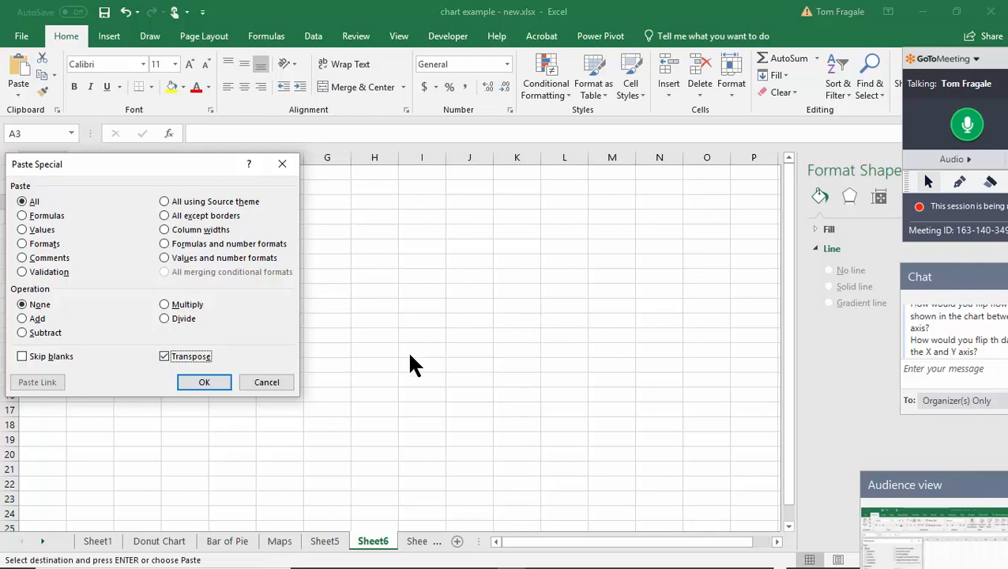
click(195, 375)
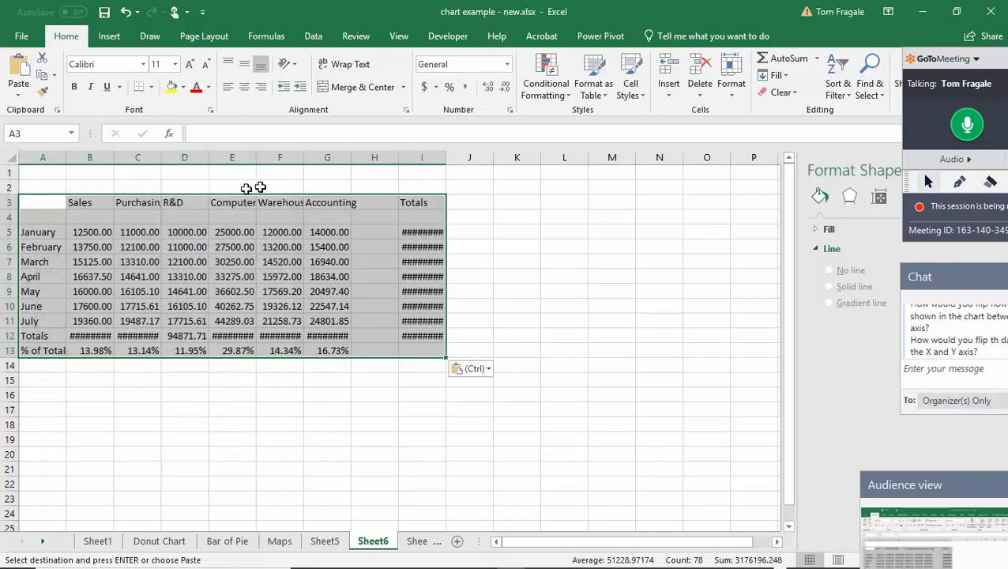
AutoFit the widths of columns B, C, E, F, G and I on Sheet6 to the transposed budget data
double_click(116, 157)
double_click(163, 157)
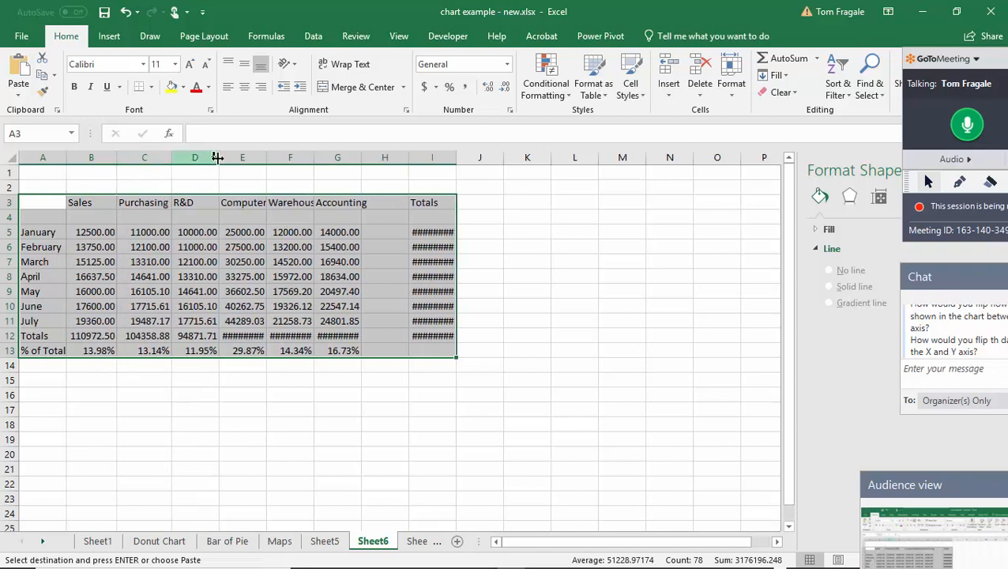
double_click(267, 157)
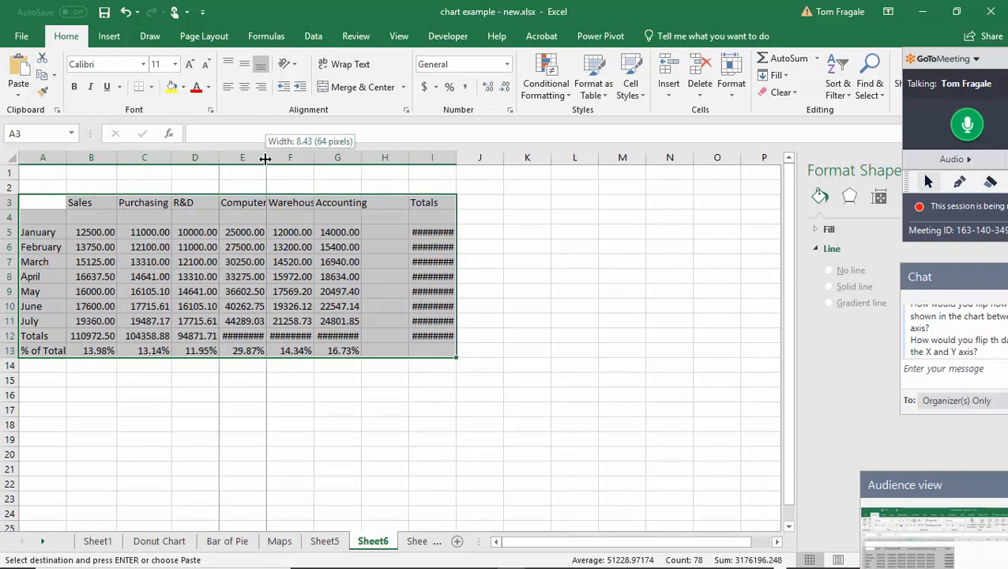
double_click(317, 157)
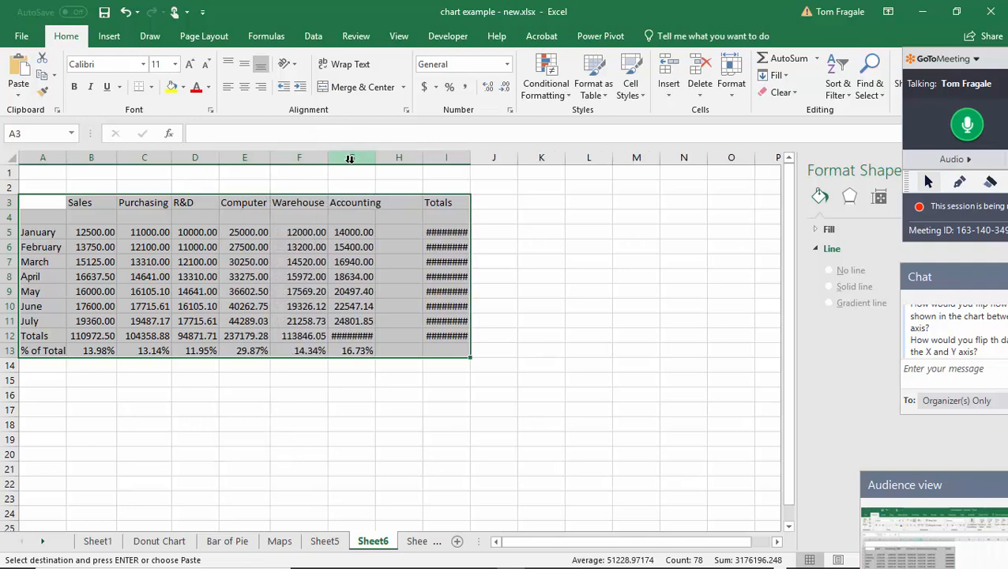
double_click(374, 157)
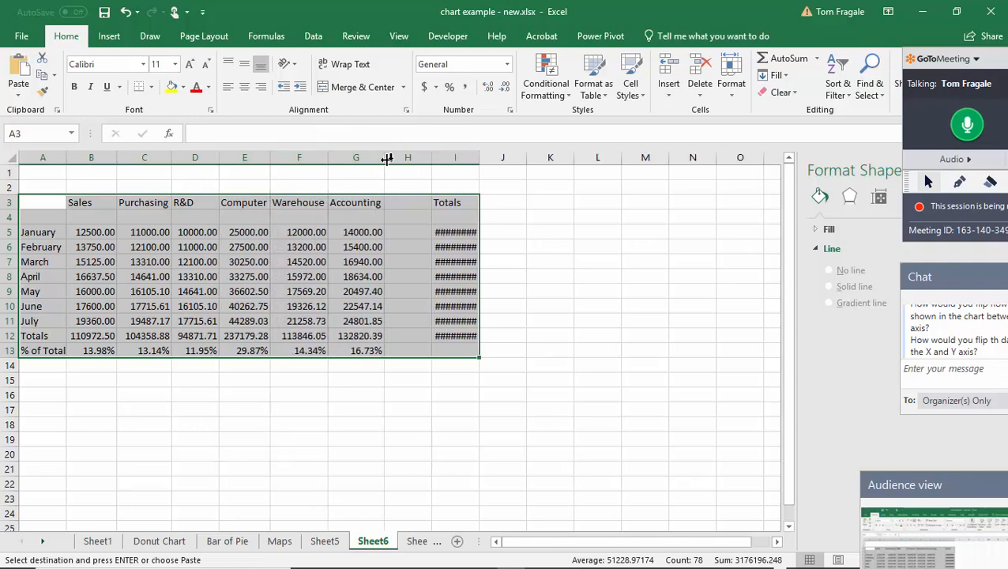
double_click(479, 157)
click(543, 218)
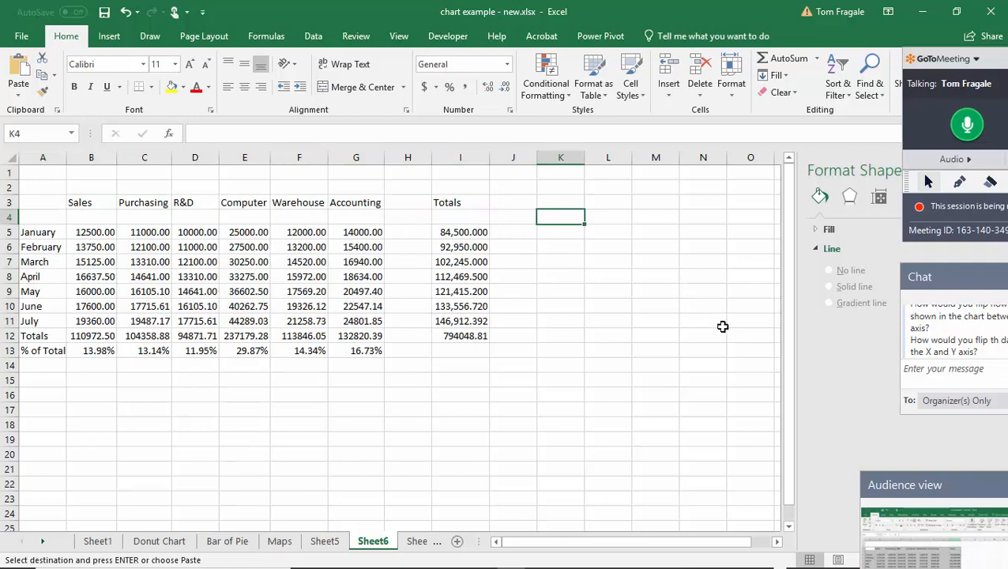
Insert a 2-D clustered column chart from range A3:G11 on Sheet6 and shift it slightly toward the Totals column
drag(27, 202, 356, 319)
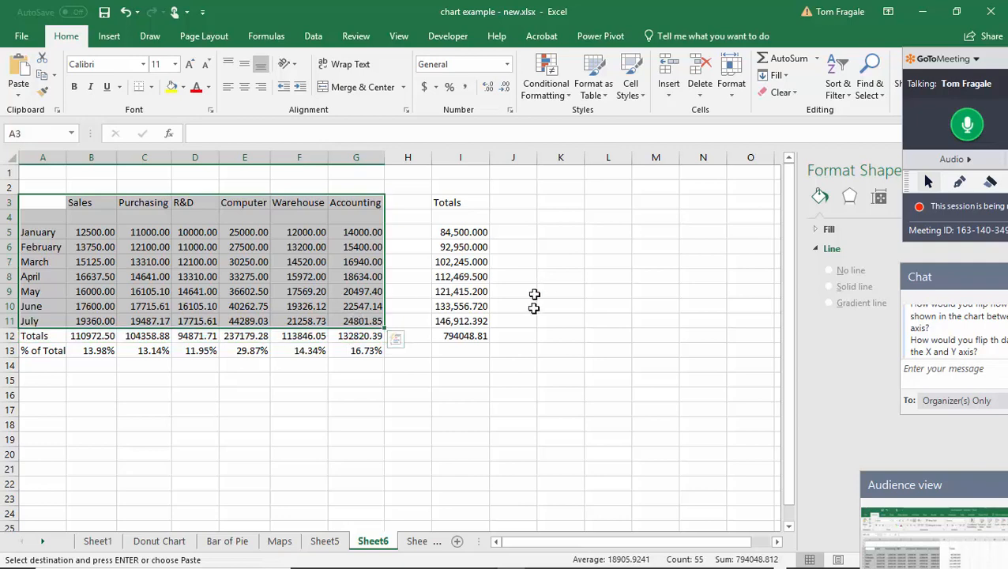
click(106, 37)
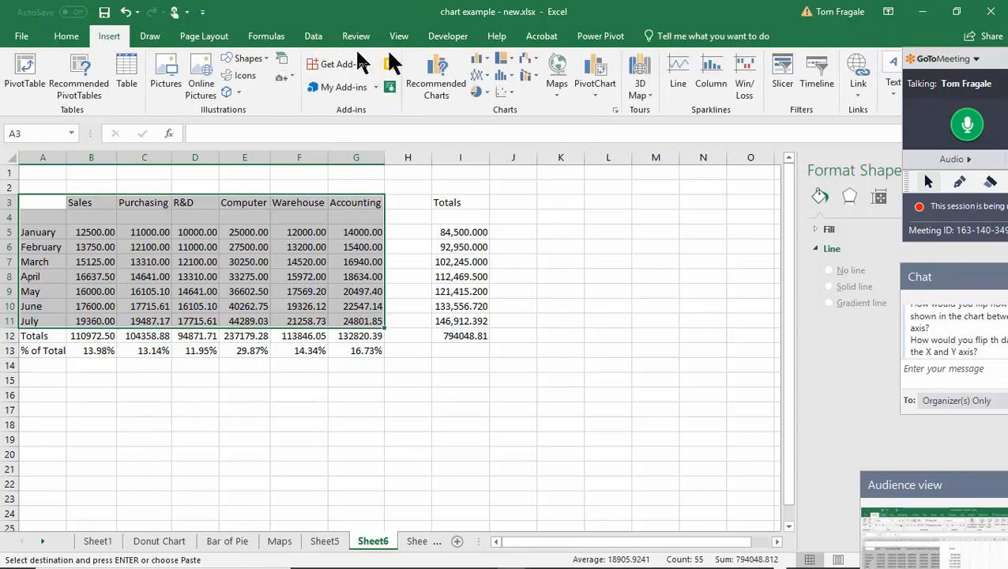
click(473, 57)
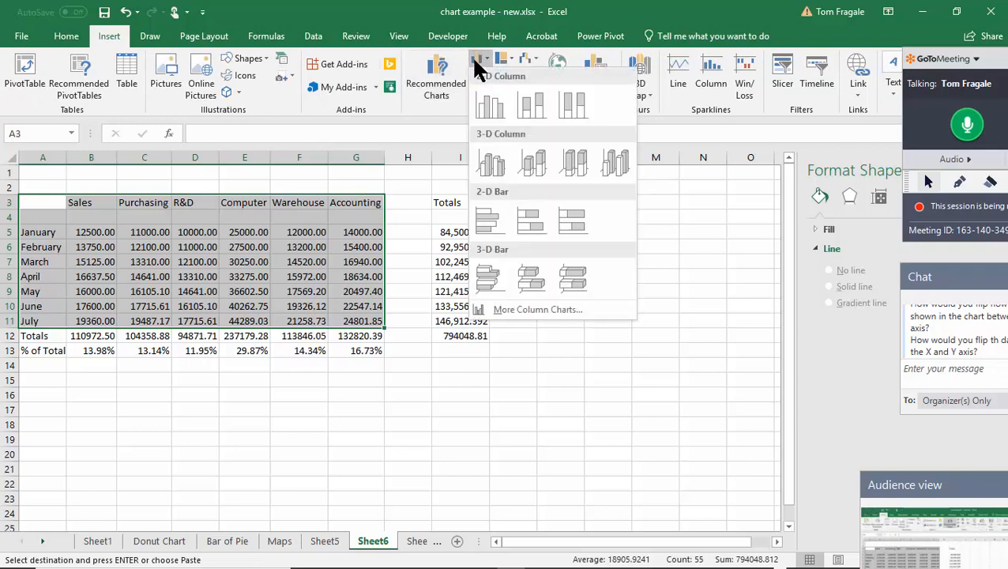
click(504, 103)
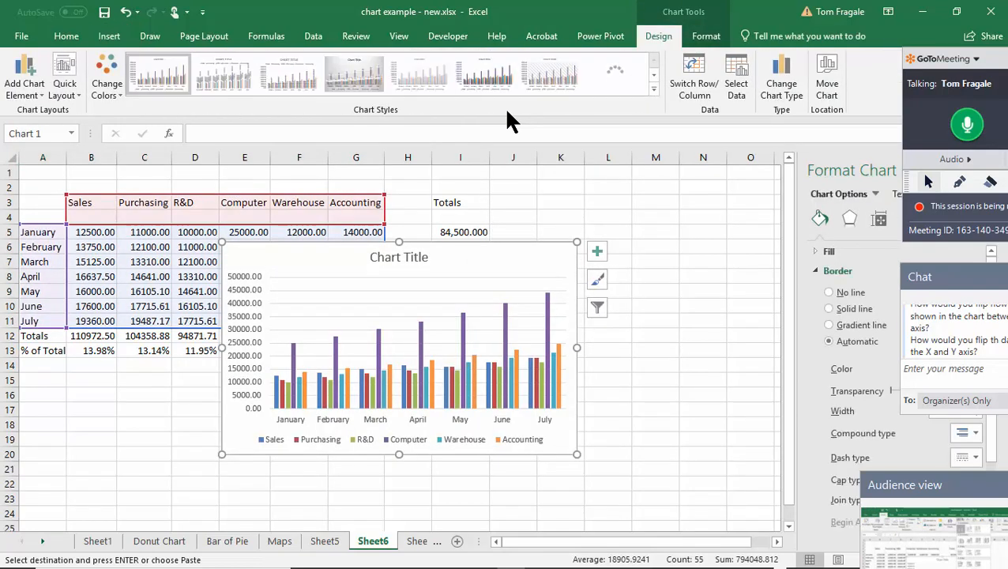
drag(443, 258, 491, 256)
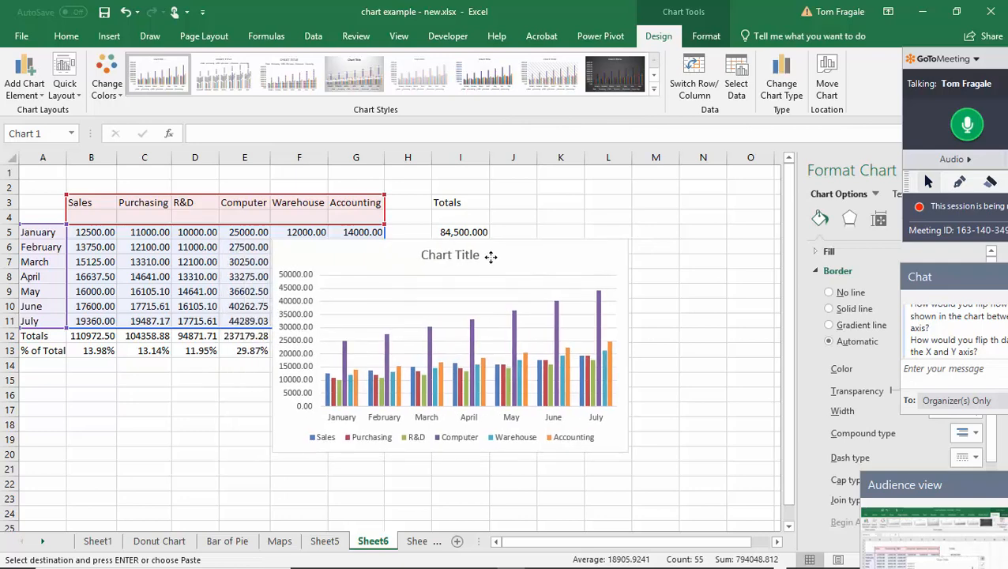